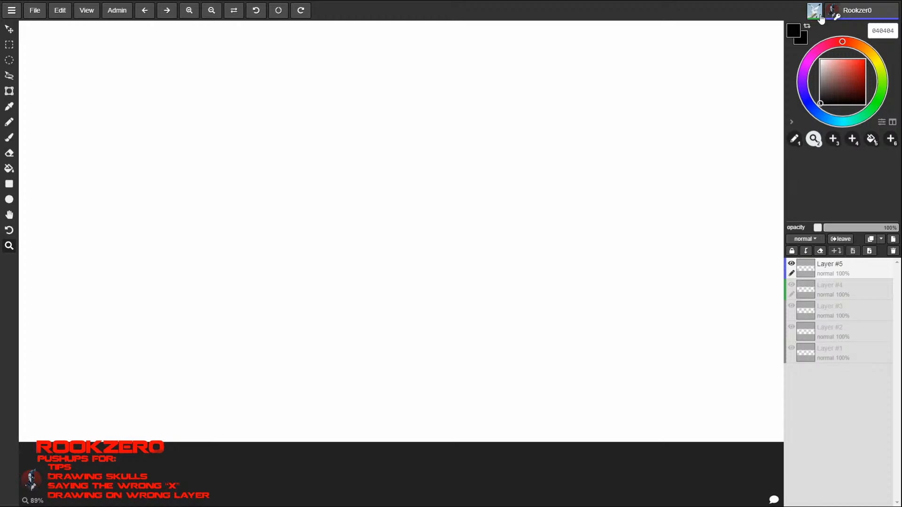
key("space")
left_click_drag(635, 188, 256, 249)
left_click_drag(715, 313, 230, 219)
left_click_drag(531, 197, 606, 237)
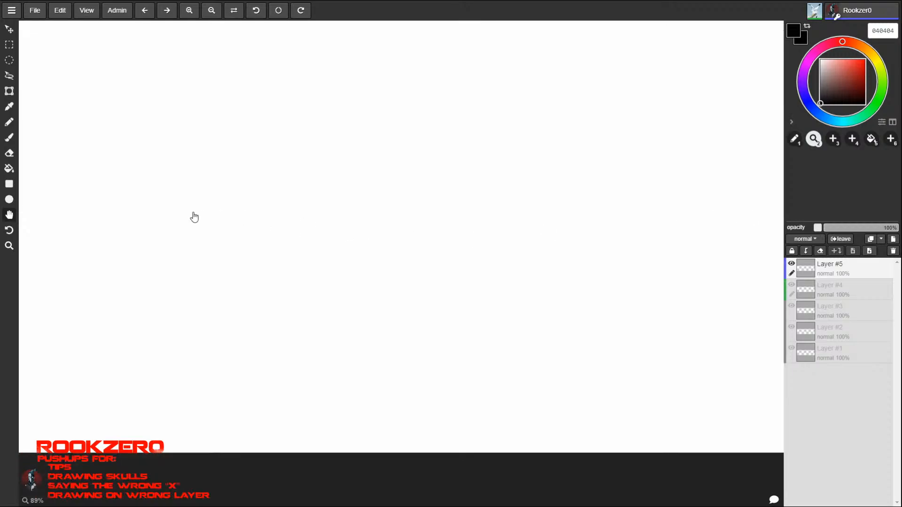
left_click_drag(194, 215, 202, 261)
left_click_drag(435, 189, 208, 209)
key("z")
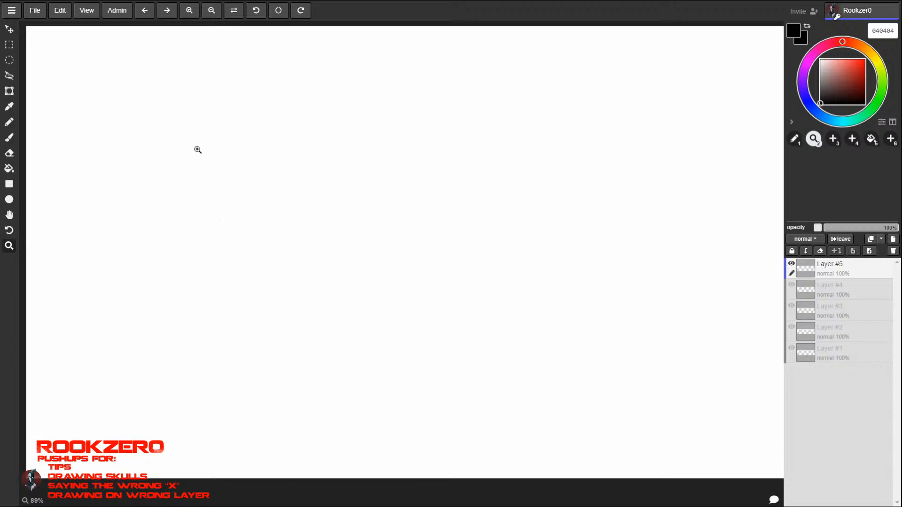
- Sketch a loose round head near the canvas's upper-left corner with the brush size set to 3.5 px
key("b")
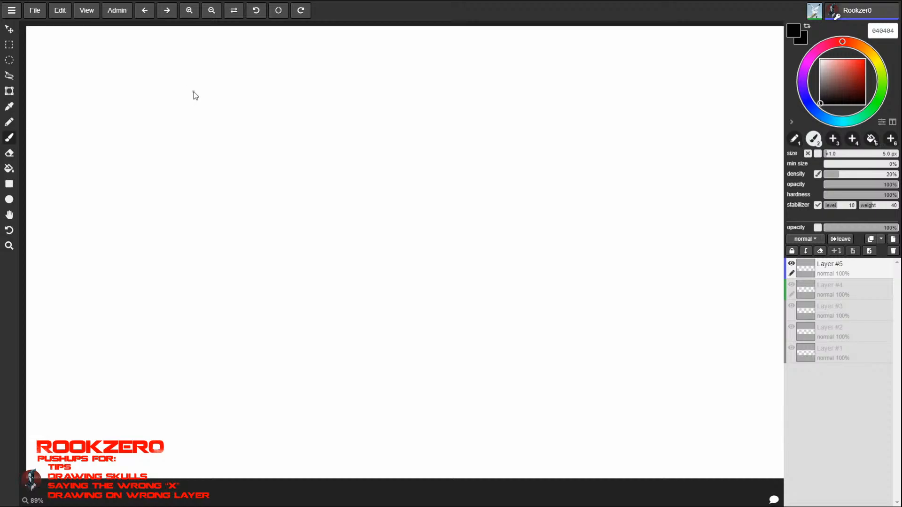
key("bracketleft")
key("bracketleft")
key("bracketleft")
key("bracketleft")
key("bracketleft")
key("bracketleft")
mouse_move(142, 90)
left_mouse_down()
mouse_move(125, 142)
mouse_move(165, 137)
mouse_move(140, 95)
mouse_move(120, 138)
left_mouse_up()
mouse_move(155, 93)
left_mouse_down()
mouse_move(139, 152)
mouse_move(174, 132)
left_mouse_up()
mouse_move(140, 95)
left_mouse_down()
mouse_move(141, 154)
mouse_move(174, 137)
left_mouse_up()
left_click_drag(172, 110, 174, 138)
left_click_drag(125, 111, 171, 141)
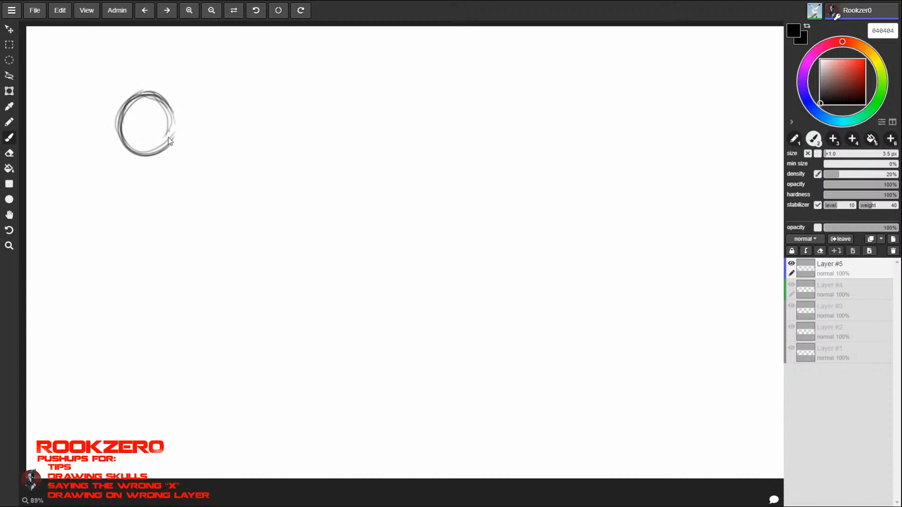
mouse_move(145, 93)
left_mouse_down()
mouse_move(175, 115)
mouse_move(172, 139)
left_mouse_up()
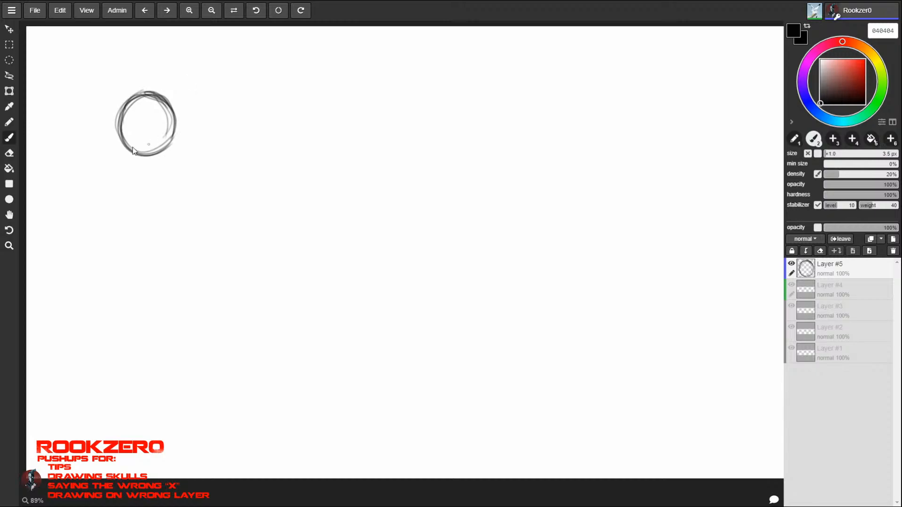
- Sketch a small circle above the head and a rounded body extending below it
left_click_drag(156, 68, 165, 96)
mouse_move(172, 61)
left_mouse_down()
mouse_move(167, 97)
mouse_move(98, 132)
mouse_move(89, 151)
mouse_move(164, 173)
left_mouse_up()
left_click_drag(170, 139, 160, 165)
mouse_move(99, 129)
left_mouse_down()
mouse_move(96, 182)
mouse_move(161, 177)
left_mouse_up()
mouse_move(165, 146)
left_mouse_down()
mouse_move(159, 178)
mouse_move(172, 101)
left_mouse_up()
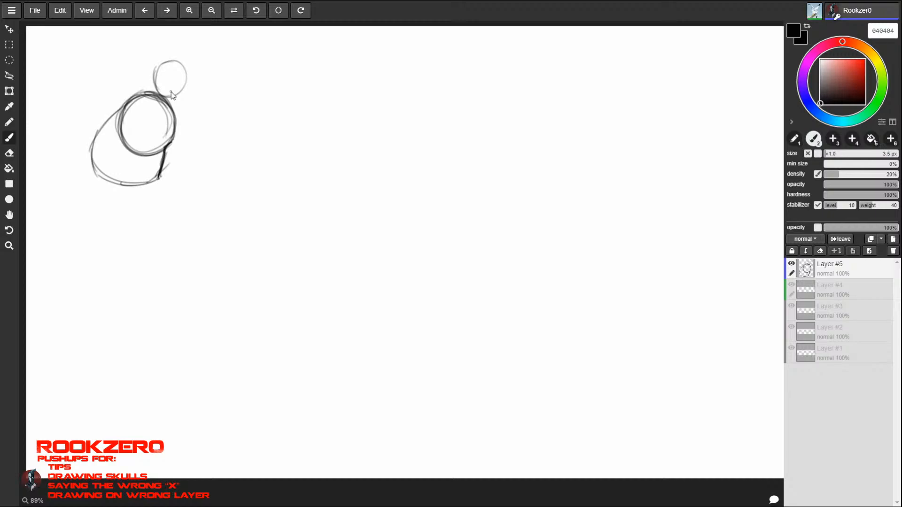
- Draw two arched closed eyes and a pointed ear on each side of the head, undoing the last stray stroke
key("space")
left_click_drag(145, 130, 173, 128)
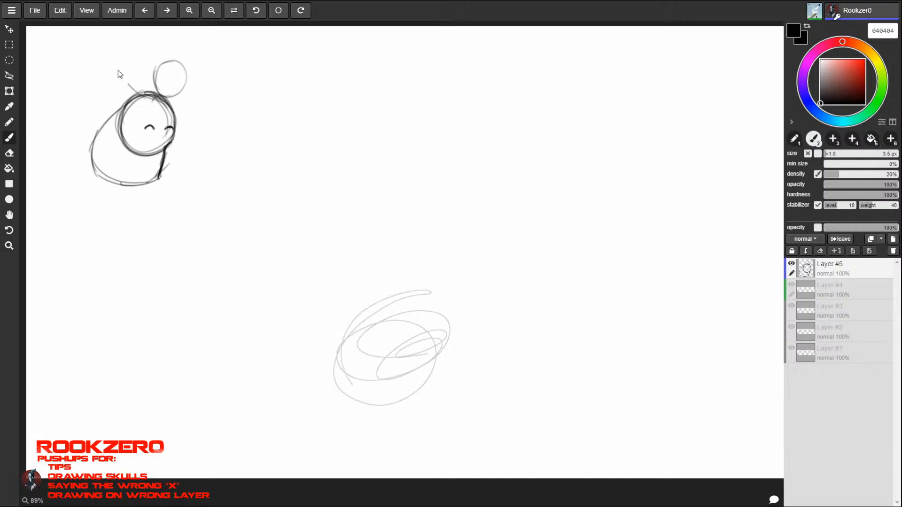
mouse_move(111, 53)
left_mouse_down()
mouse_move(136, 93)
mouse_move(124, 113)
left_mouse_up()
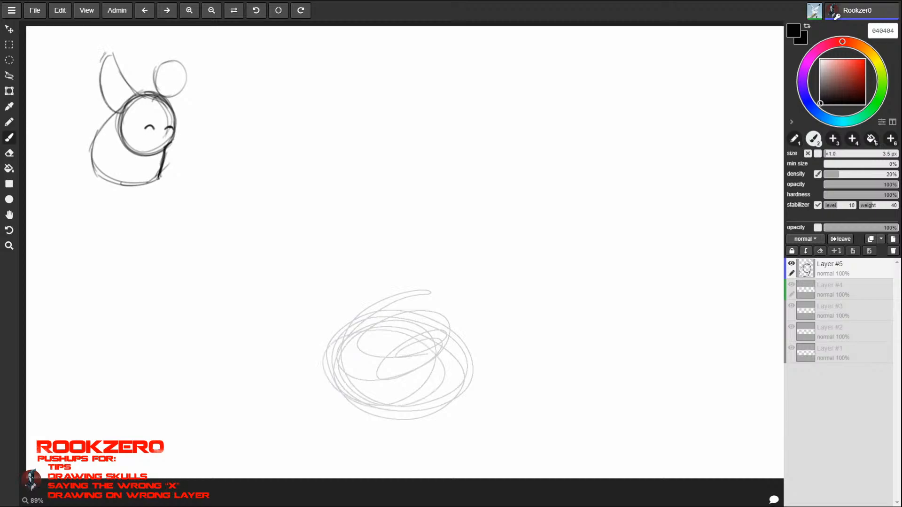
mouse_move(100, 62)
left_mouse_down()
mouse_move(136, 94)
mouse_move(197, 75)
mouse_move(185, 115)
mouse_move(193, 116)
left_mouse_up()
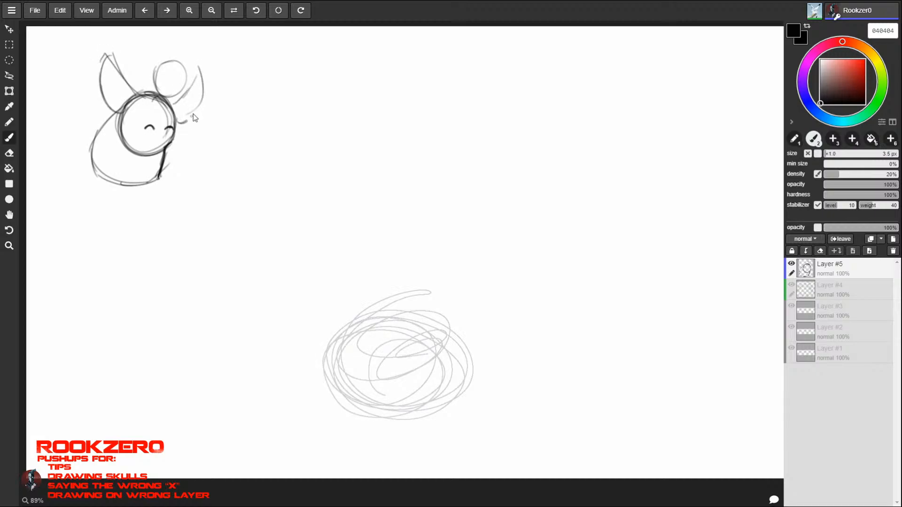
mouse_move(203, 84)
left_mouse_down()
mouse_move(178, 122)
mouse_move(191, 130)
mouse_move(202, 94)
mouse_move(199, 68)
mouse_move(176, 104)
mouse_move(198, 66)
mouse_move(194, 95)
left_mouse_up()
key("ctrl+z")
- Shade the tips of both ears and darken the outlines of the ears and the small circle above the head
mouse_move(101, 76)
left_mouse_down()
mouse_move(112, 83)
mouse_move(109, 71)
mouse_move(112, 92)
left_mouse_up()
mouse_move(111, 85)
left_mouse_down()
mouse_move(125, 80)
mouse_move(123, 108)
left_mouse_up()
mouse_move(107, 68)
left_mouse_down()
mouse_move(121, 107)
mouse_move(112, 82)
mouse_move(122, 80)
mouse_move(124, 93)
mouse_move(111, 69)
mouse_move(109, 101)
left_mouse_up()
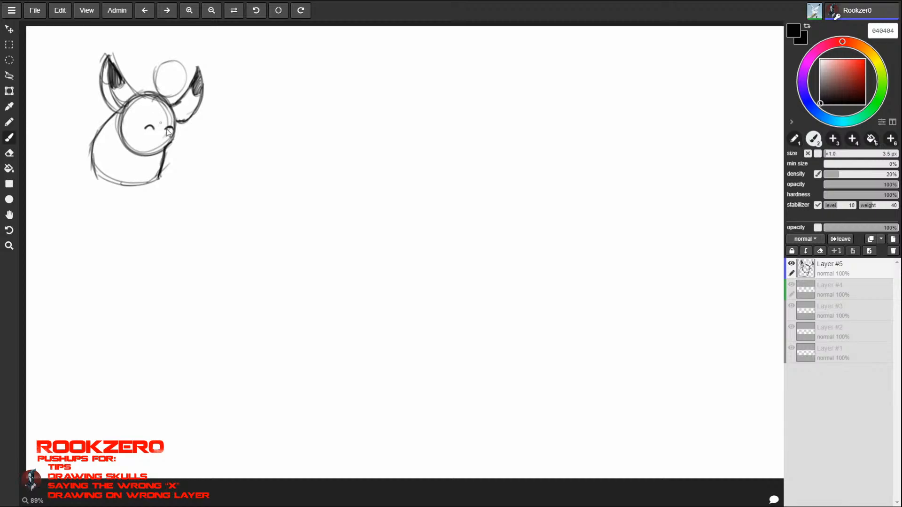
mouse_move(108, 57)
left_mouse_down()
mouse_move(101, 92)
mouse_move(123, 110)
left_mouse_up()
left_click_drag(174, 123, 189, 118)
left_click_drag(181, 63, 159, 94)
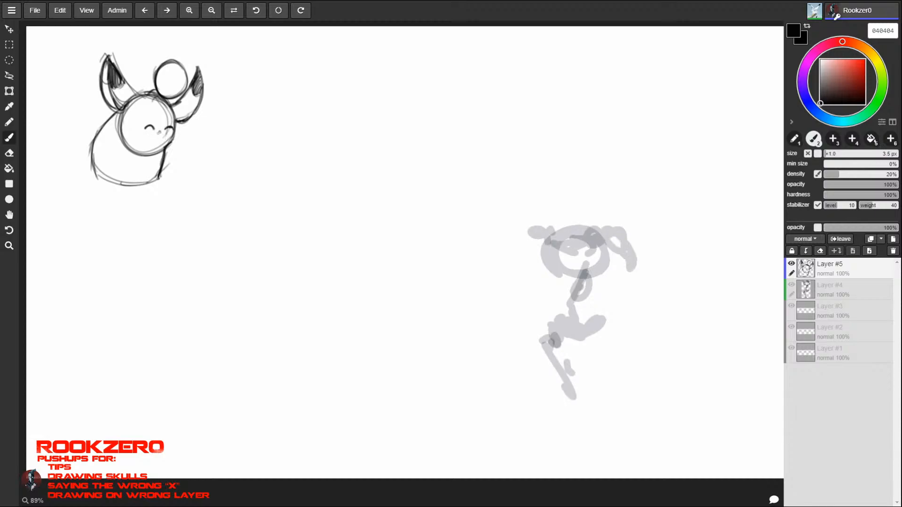
- Add a small oval nose and a smiling mouth to the face, and reinforce the body's outline
left_click_drag(160, 132, 161, 137)
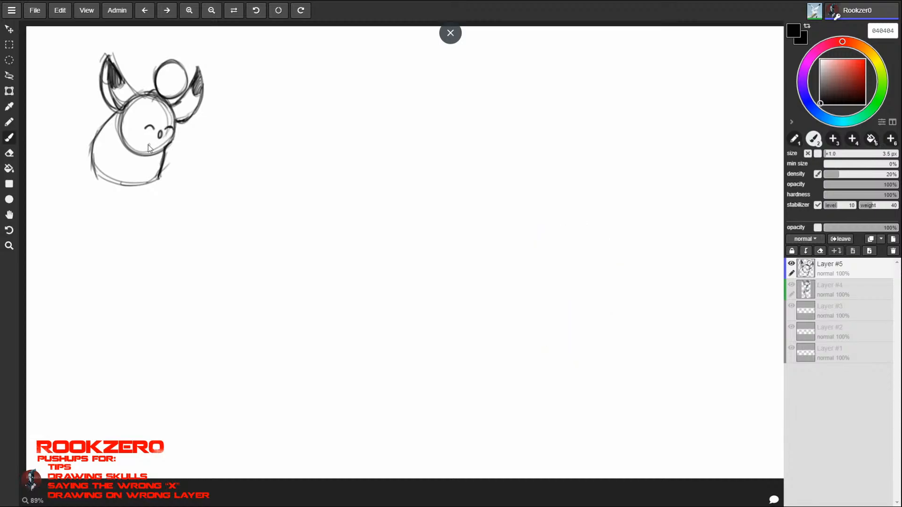
mouse_move(146, 144)
left_mouse_down()
mouse_move(166, 143)
mouse_move(155, 147)
left_mouse_up()
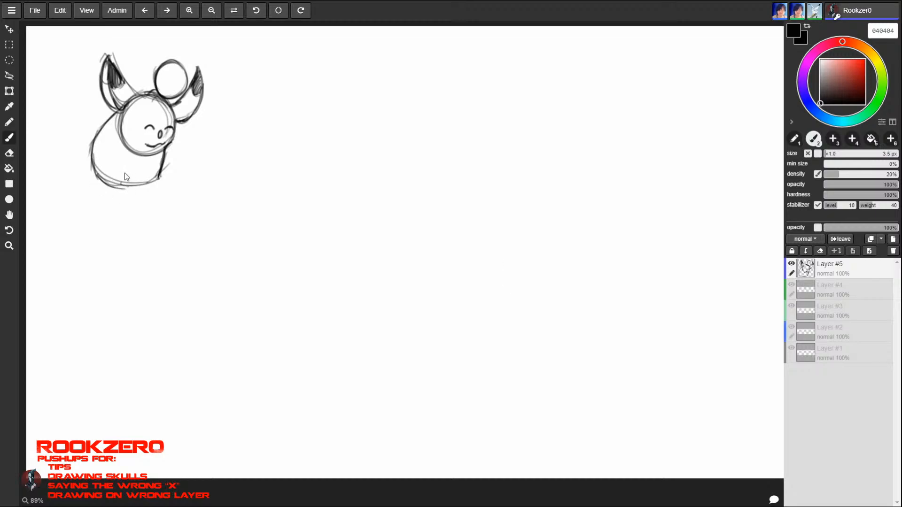
mouse_move(117, 191)
left_mouse_down()
mouse_move(146, 189)
mouse_move(158, 177)
left_mouse_up()
mouse_move(106, 125)
left_mouse_down()
mouse_move(107, 189)
mouse_move(114, 176)
left_mouse_up()
mouse_move(98, 165)
left_mouse_down()
mouse_move(121, 182)
mouse_move(150, 178)
left_mouse_up()
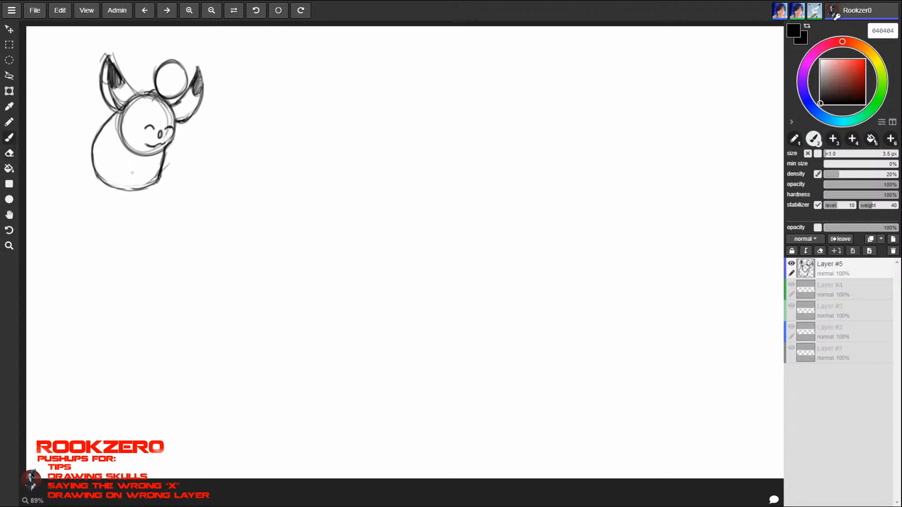
- Redraw the left ear's inner edge as a wider curve and erase the old line beneath it
left_click_drag(116, 62, 136, 87)
left_click_drag(111, 56, 146, 96)
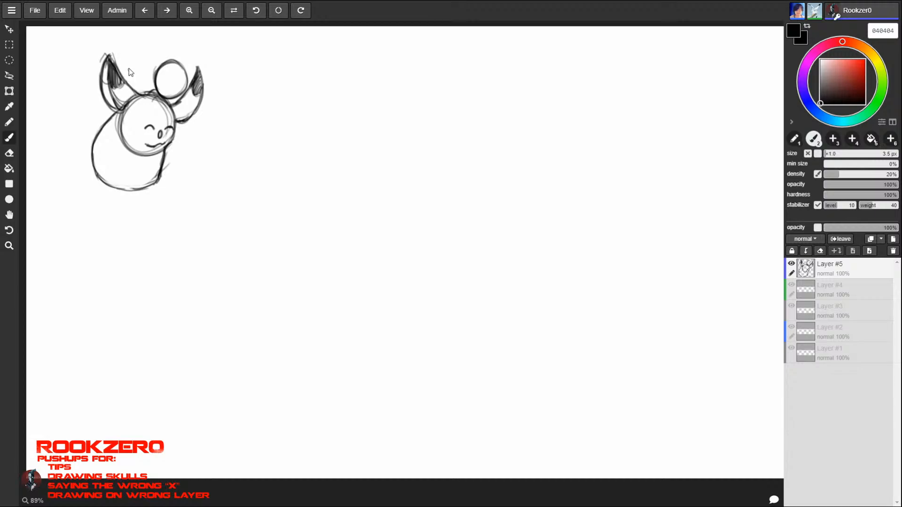
mouse_move(110, 55)
left_mouse_down()
mouse_move(140, 95)
mouse_move(123, 77)
left_mouse_up()
key("e")
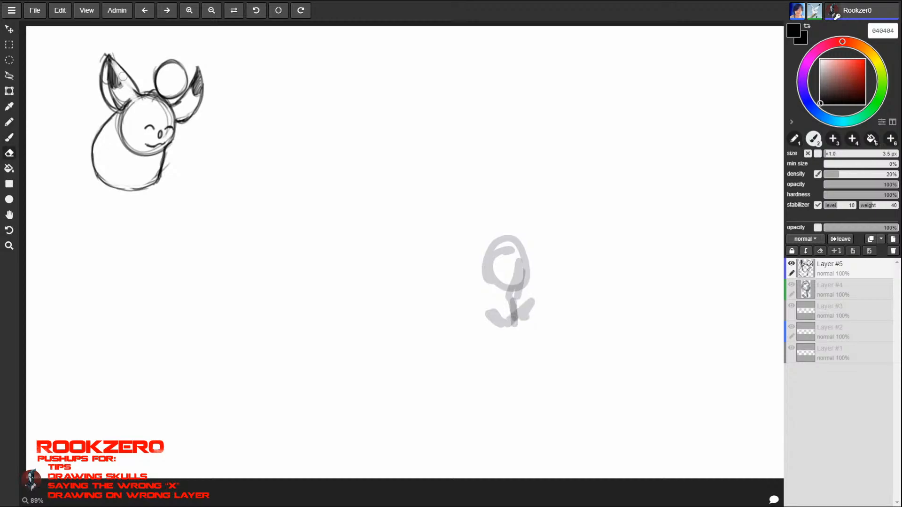
key("b")
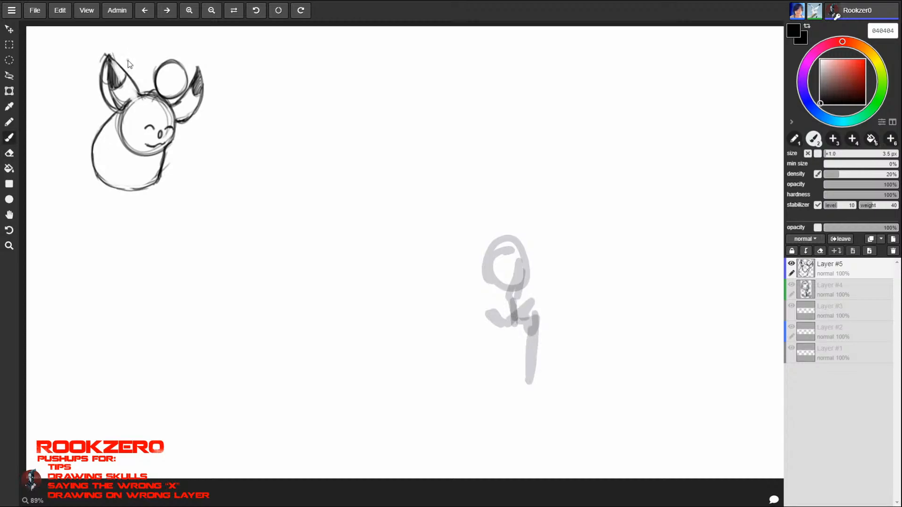
- Erase the eyes, nose and mouth, and redraw the small oval nose closer to the head's right edge
key("e")
mouse_move(160, 131)
left_mouse_down()
mouse_move(163, 123)
mouse_move(159, 146)
mouse_move(172, 123)
left_mouse_up()
key("b")
key("e")
key("b")
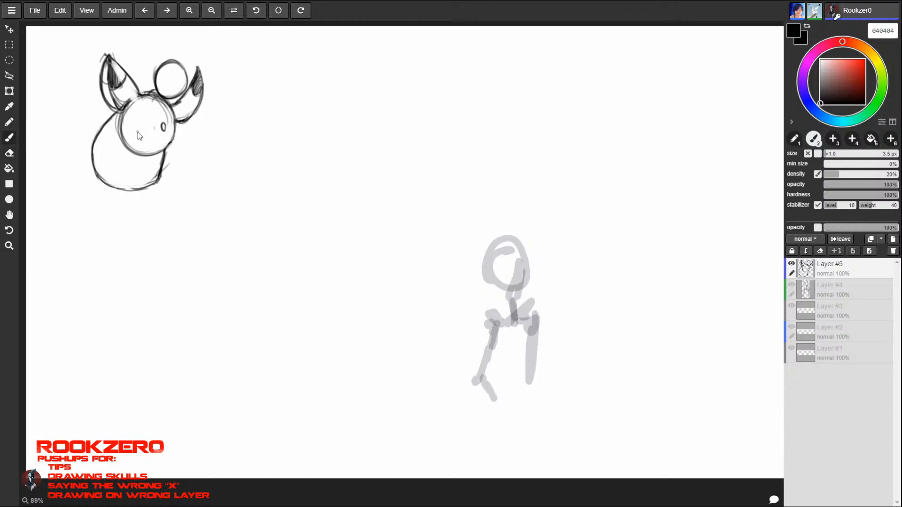
- Erase the left part of the head circle where it overlaps the body
key("e")
left_click_drag(119, 142, 126, 115)
key("b")
- Examine the whole canvas, including the creature sketch's placement and the faint sketches by another participant
key("z")
left_click_drag(562, 274, 470, 274)
key("space")
left_click_drag(654, 258, 485, 275)
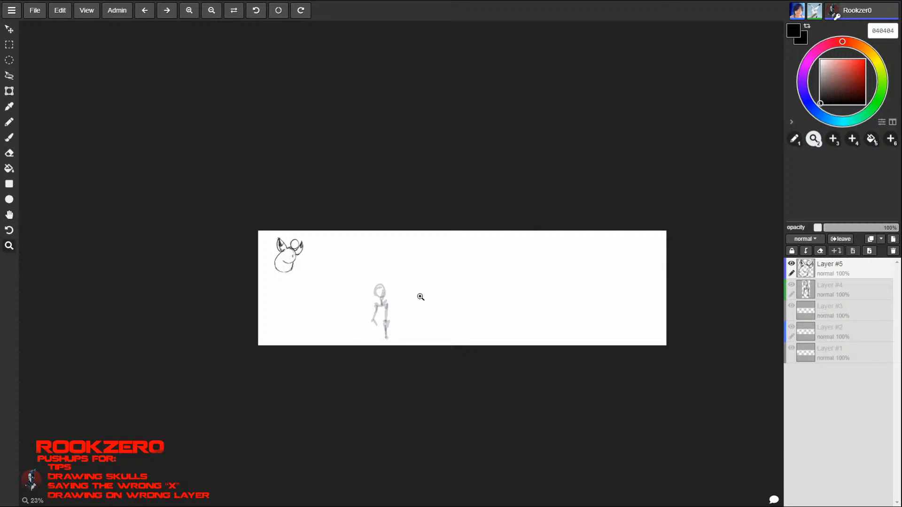
left_click_drag(420, 297, 523, 173)
key("space")
key("space")
key("space")
left_click_drag(220, 295, 632, 310)
mouse_move(471, 237)
left_mouse_down()
mouse_move(577, 178)
mouse_move(521, 235)
mouse_move(507, 219)
mouse_move(443, 244)
mouse_move(411, 234)
mouse_move(469, 240)
mouse_move(450, 246)
mouse_move(433, 270)
mouse_move(445, 273)
mouse_move(435, 275)
left_mouse_up()
key("space")
key("space")
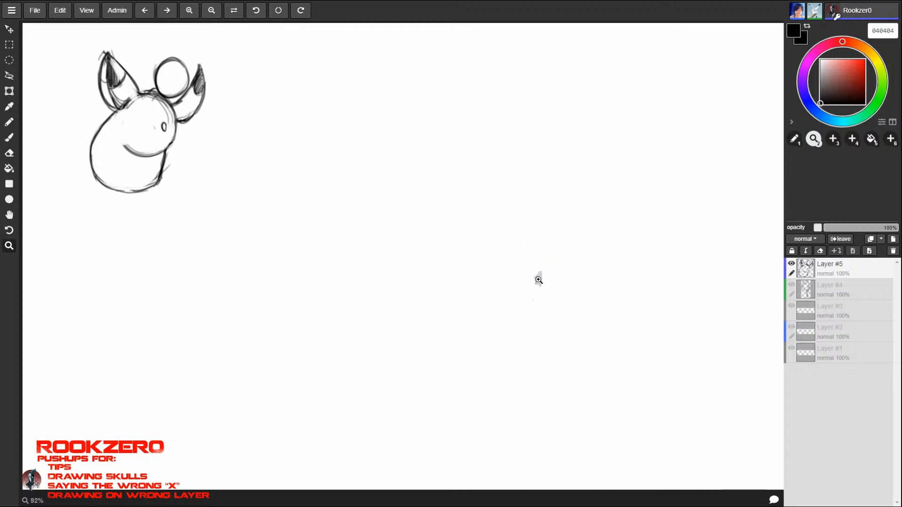
left_click_drag(540, 327, 207, 353)
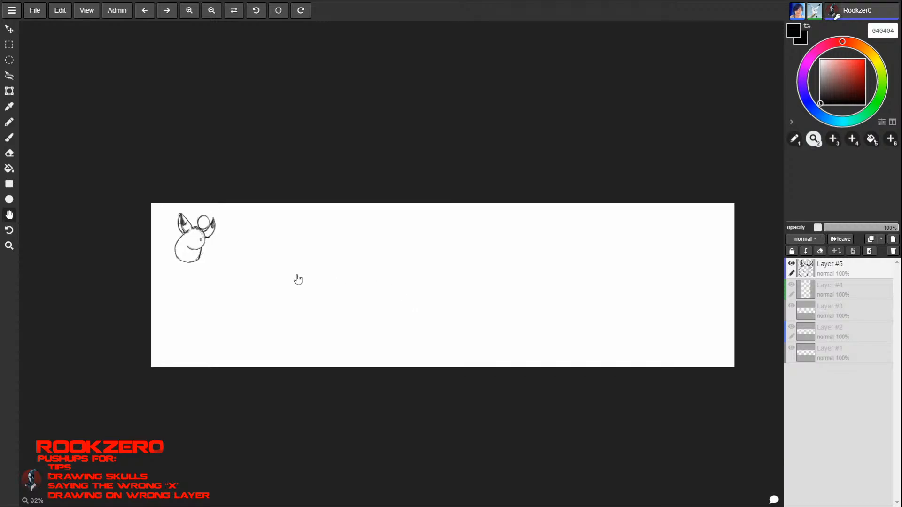
left_click_drag(201, 243, 275, 240)
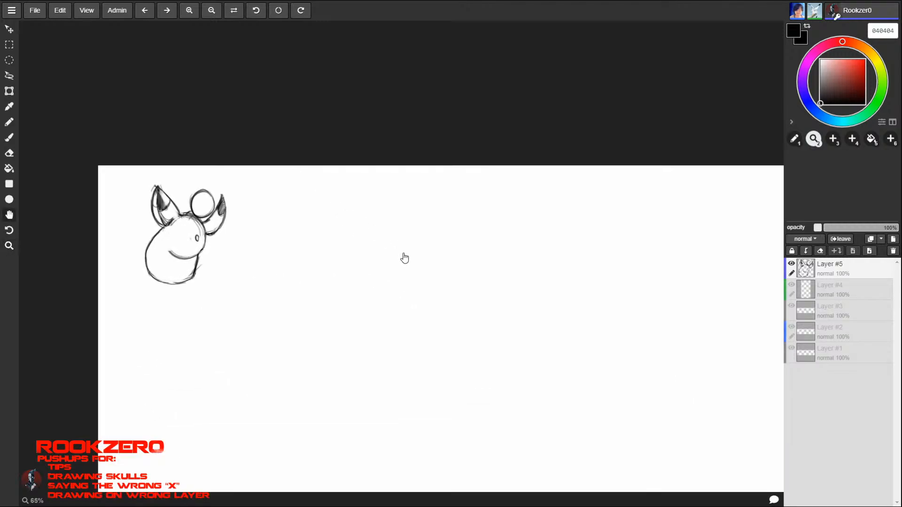
left_click_drag(404, 258, 398, 226)
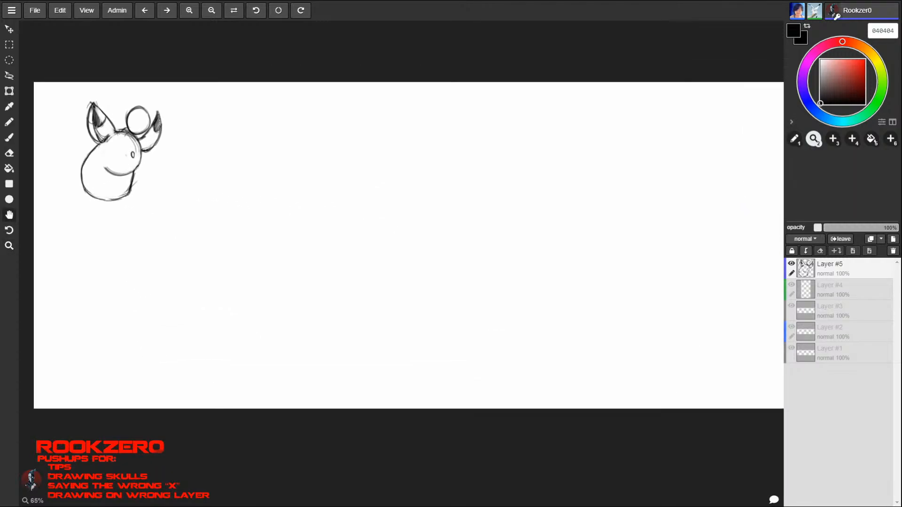
left_click_drag(347, 165, 333, 114)
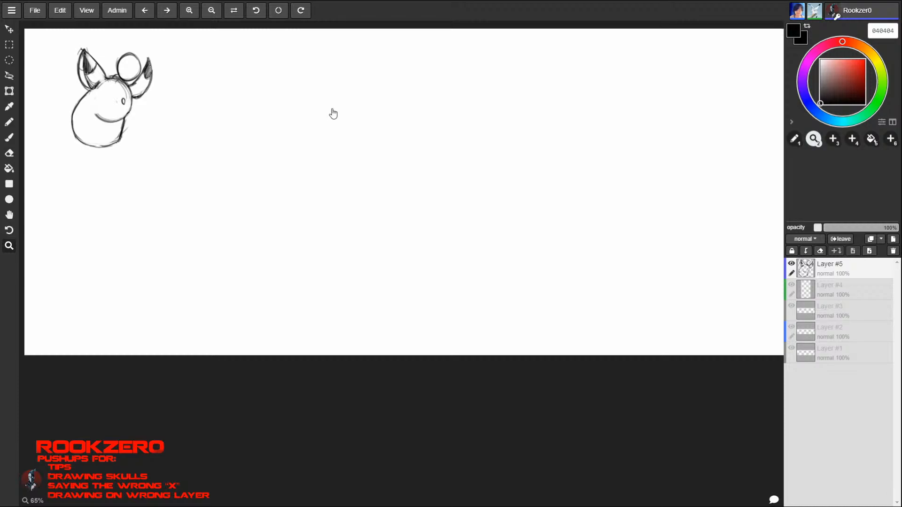
mouse_move(310, 189)
left_mouse_down()
mouse_move(687, 321)
mouse_move(286, 219)
mouse_move(0, 270)
mouse_move(47, 205)
left_mouse_up()
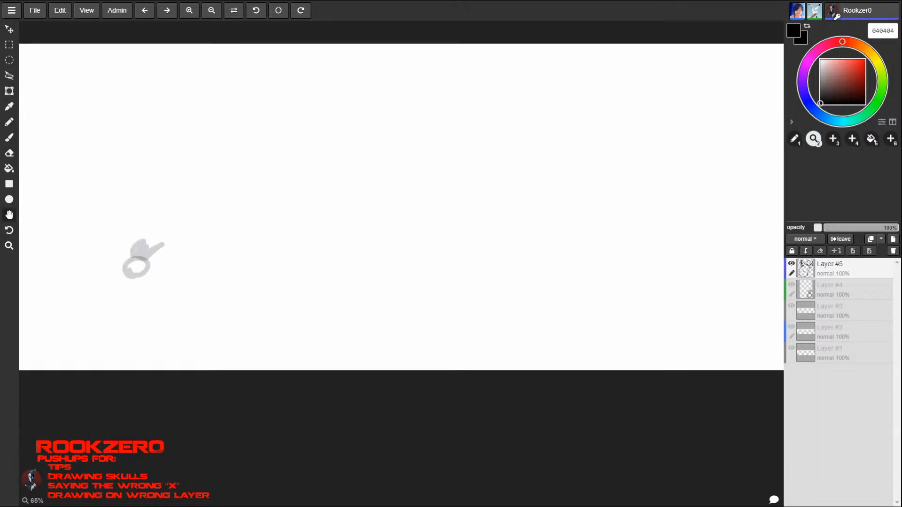
left_click_drag(168, 224, 431, 247)
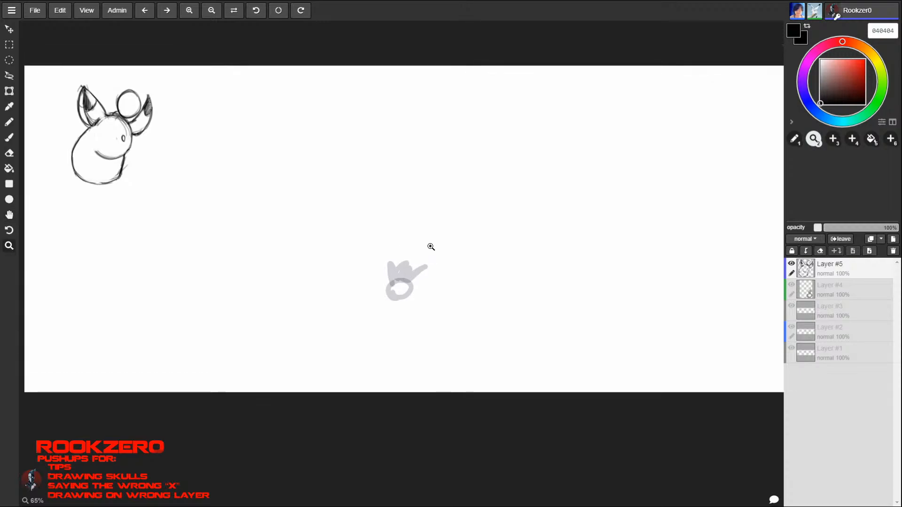
- Erase the dark shading and stray inner lines from the creature's left ear
left_click(431, 247)
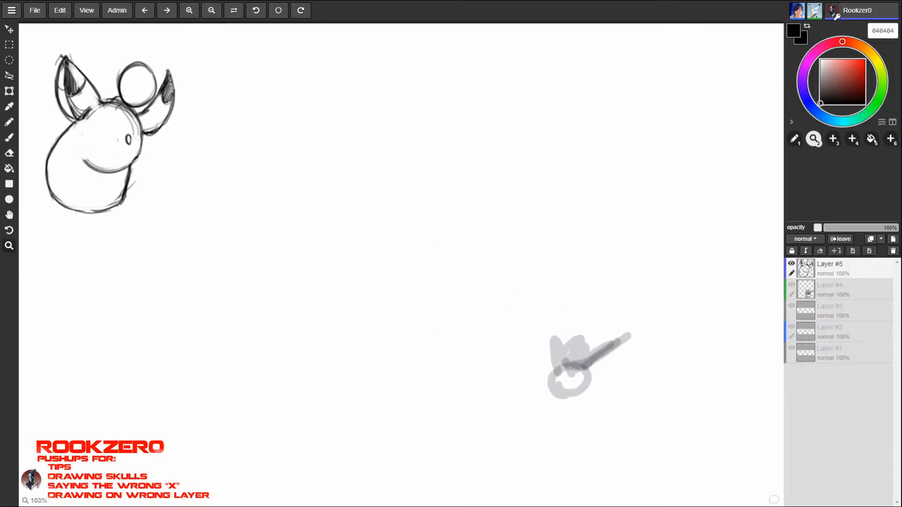
left_click_drag(108, 138, 219, 91)
mouse_move(213, 179)
left_mouse_down()
mouse_move(408, 284)
mouse_move(401, 278)
left_mouse_up()
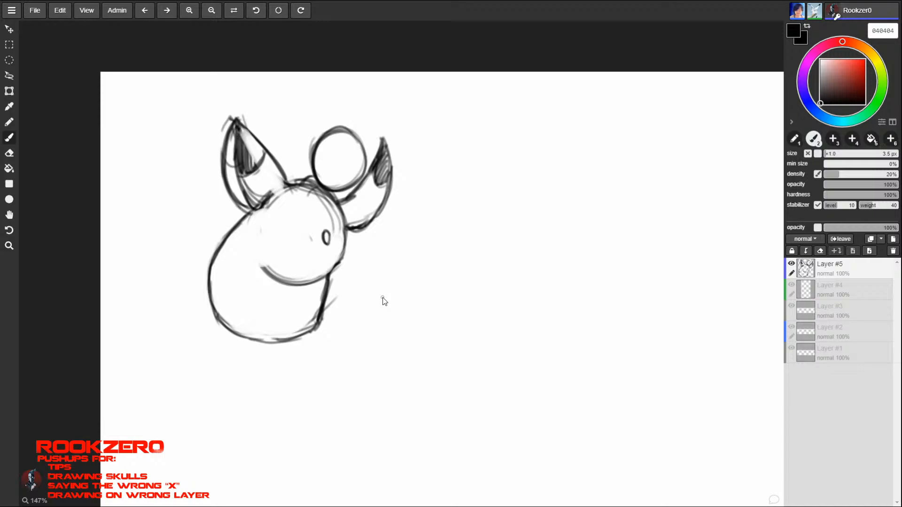
key("e")
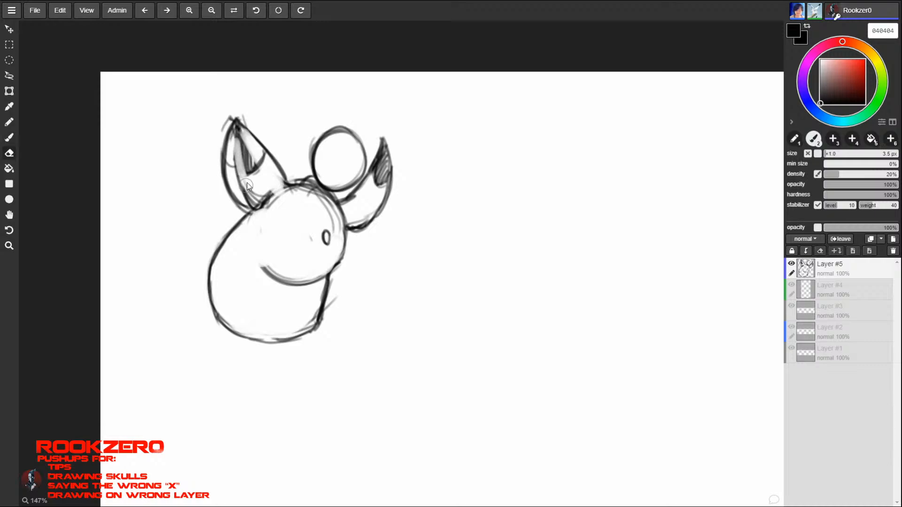
mouse_move(247, 182)
left_mouse_down()
mouse_move(240, 130)
mouse_move(269, 192)
left_mouse_up()
key("b")
key("e")
key("b")
key("e")
- Draw a curved inner fold along the left ear's right edge and shade the narrow strip at its tip
key("b")
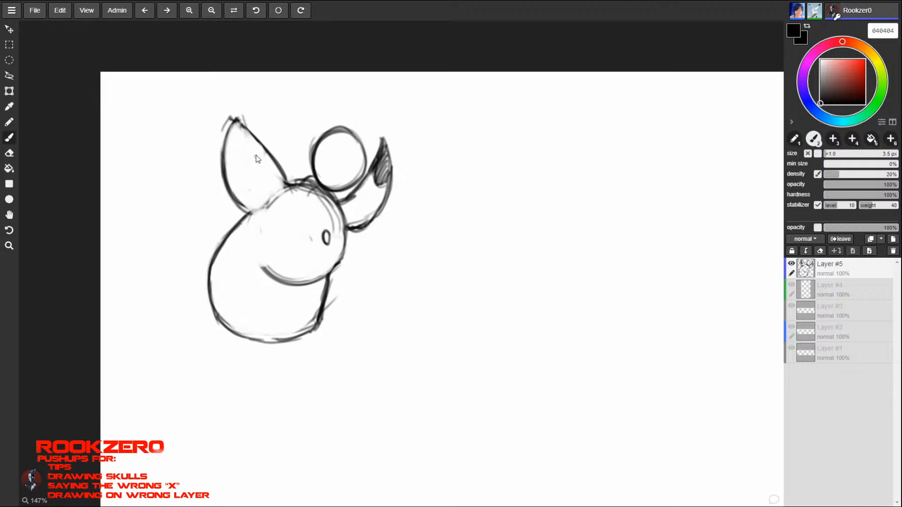
mouse_move(243, 135)
left_mouse_down()
mouse_move(273, 185)
mouse_move(267, 202)
mouse_move(269, 181)
left_mouse_up()
mouse_move(236, 119)
left_mouse_down()
mouse_move(241, 137)
mouse_move(285, 171)
mouse_move(291, 190)
left_mouse_up()
mouse_move(271, 156)
left_mouse_down()
mouse_move(290, 179)
mouse_move(314, 175)
left_mouse_up()
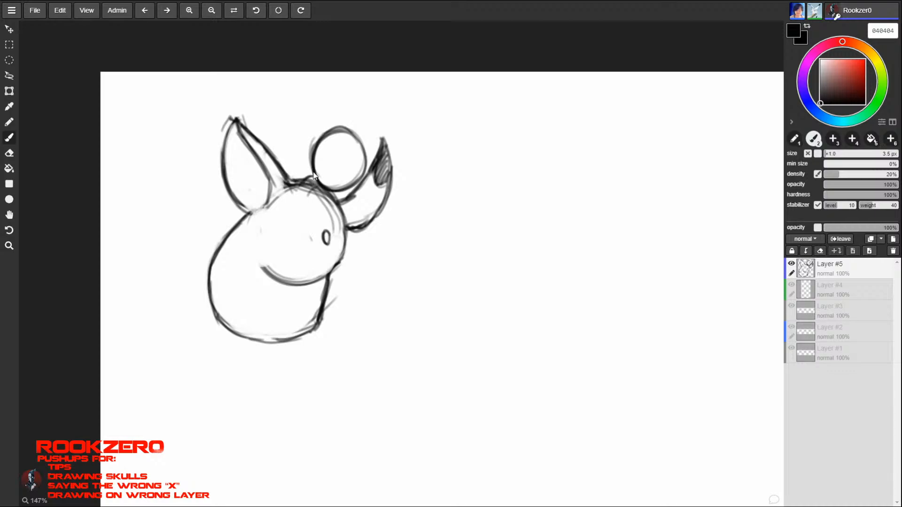
left_click_drag(262, 144, 258, 160)
left_click_drag(240, 127, 262, 155)
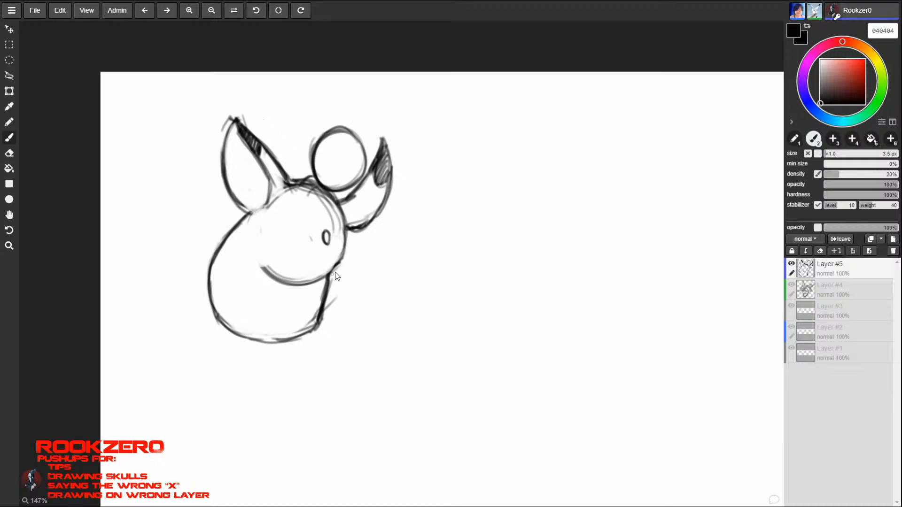
- Erase the oval nose and the doubled sketch lines inside the head's right edge
key("e")
mouse_move(327, 232)
left_mouse_down()
mouse_move(326, 239)
mouse_move(312, 236)
mouse_move(318, 242)
left_mouse_up()
left_click_drag(310, 194, 341, 226)
- Draw slanted closed eyes and a new oval nose, and outline a rounded snout bulging from the head's right edge
key("b")
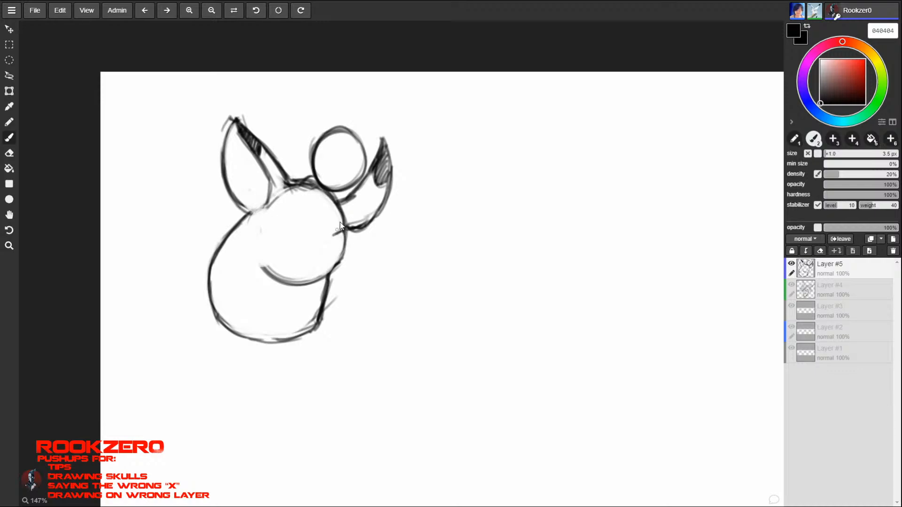
mouse_move(285, 230)
left_mouse_down()
mouse_move(329, 256)
mouse_move(332, 243)
mouse_move(337, 267)
left_mouse_up()
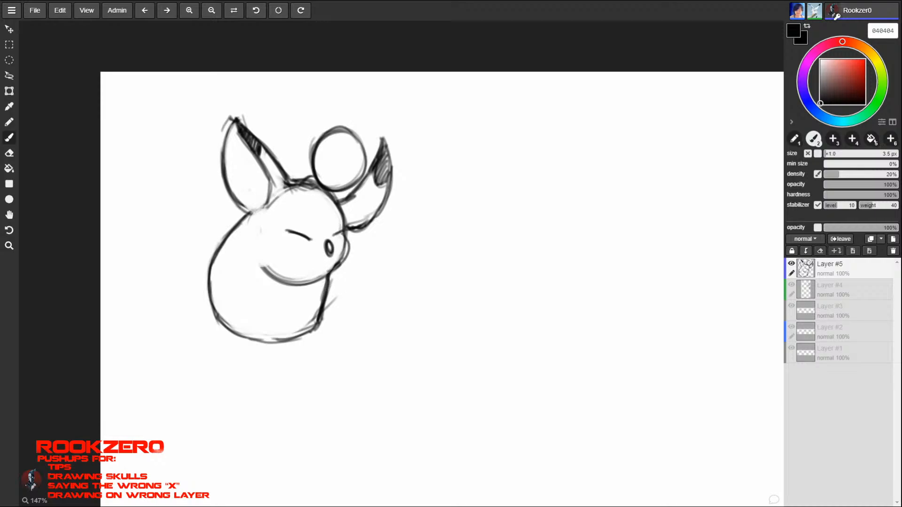
left_click_drag(345, 234, 324, 275)
mouse_move(345, 235)
left_mouse_down()
mouse_move(349, 248)
mouse_move(331, 272)
left_mouse_up()
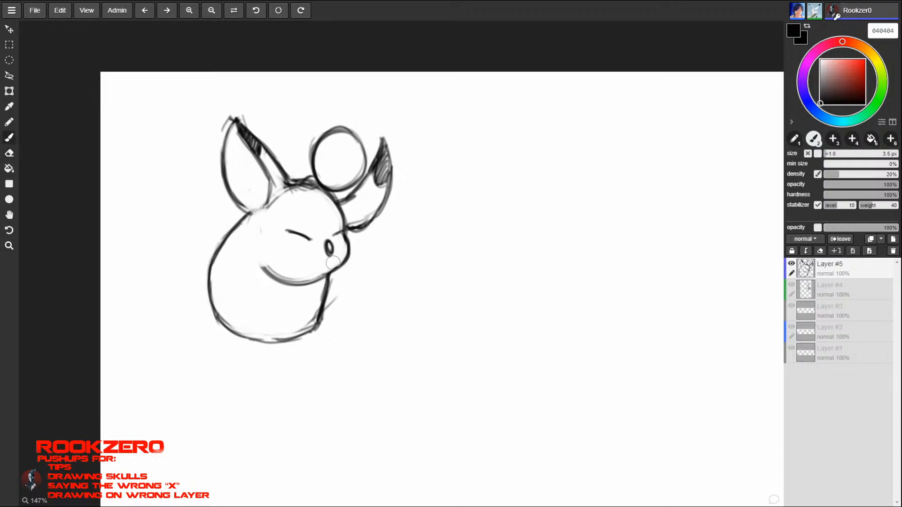
- Draw a curved smile below the nose and a small spiky tuft just beneath the snout at the body's right edge
left_click_drag(331, 265, 264, 266)
left_click_drag(317, 267, 336, 253)
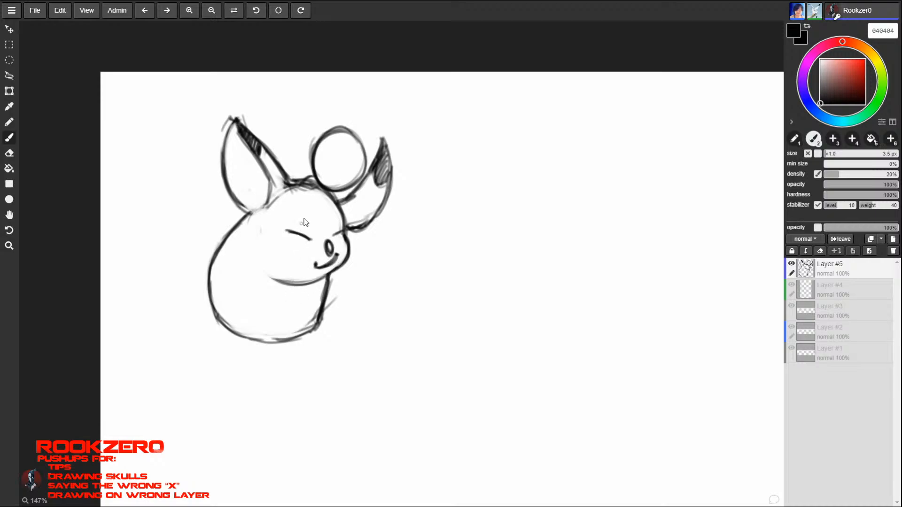
left_click_drag(303, 284, 326, 276)
mouse_move(329, 276)
left_mouse_down()
mouse_move(347, 274)
mouse_move(329, 297)
left_mouse_up()
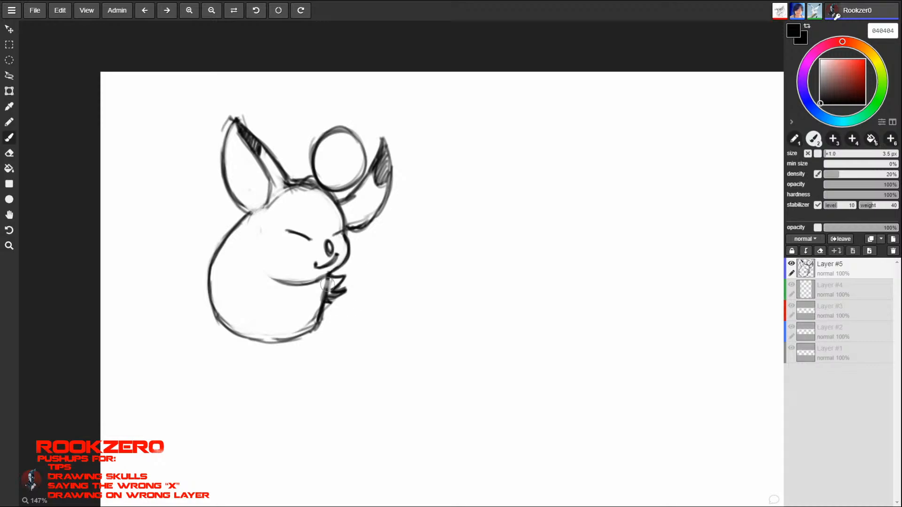
- Erase the body line behind the tuft, add more spikes and dark hatching to the tuft, and fade the curved jaw line
key("e")
mouse_move(325, 287)
left_mouse_down()
mouse_move(317, 300)
mouse_move(329, 305)
left_mouse_up()
key("b")
mouse_move(332, 296)
left_mouse_down()
mouse_move(346, 292)
mouse_move(327, 305)
left_mouse_up()
mouse_move(329, 305)
left_mouse_down()
mouse_move(319, 305)
mouse_move(340, 282)
mouse_move(326, 278)
mouse_move(317, 289)
mouse_move(309, 280)
mouse_move(328, 274)
left_mouse_up()
left_click_drag(319, 278, 275, 276)
key("b")
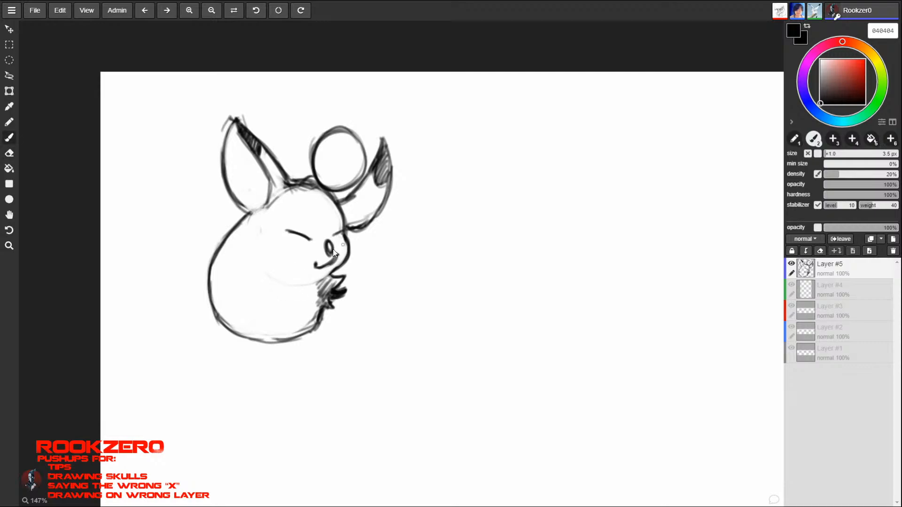
- Redraw the jaw line under the snout and replace the smile with a thinner one using a 2.6 px brush
mouse_move(336, 272)
left_mouse_down()
mouse_move(291, 286)
mouse_move(330, 278)
left_mouse_up()
left_click_drag(330, 279, 298, 290)
key("e")
left_click_drag(315, 267, 340, 251)
key("b")
key("bracketleft")
left_click_drag(316, 264, 337, 260)
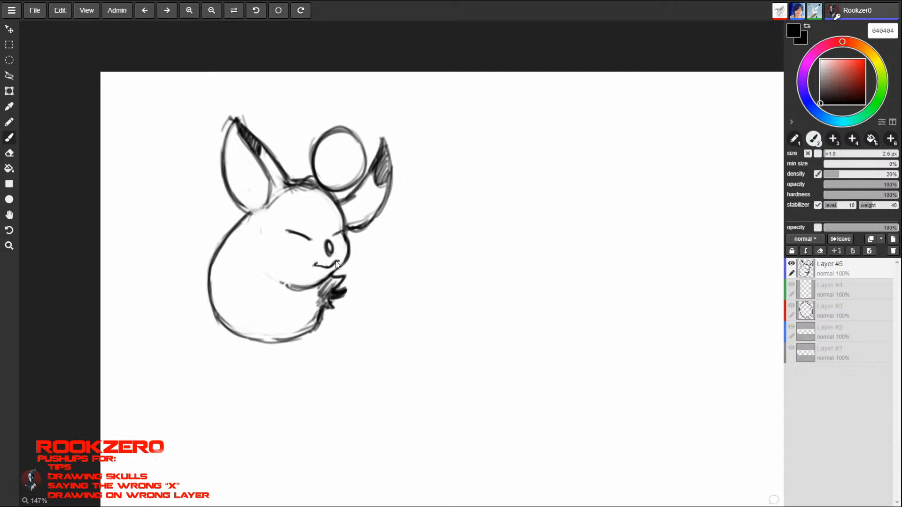
- Erase the mouth and redraw it as a short, fine smile close below the nose
key("e")
mouse_move(317, 268)
left_mouse_down()
mouse_move(336, 262)
mouse_move(327, 251)
left_mouse_up()
key("b")
left_click_drag(316, 266, 332, 262)
- Draw a jagged fur ruff curving from the left cheek down to the right tuft and hatch its lower part
left_click_drag(303, 289, 322, 296)
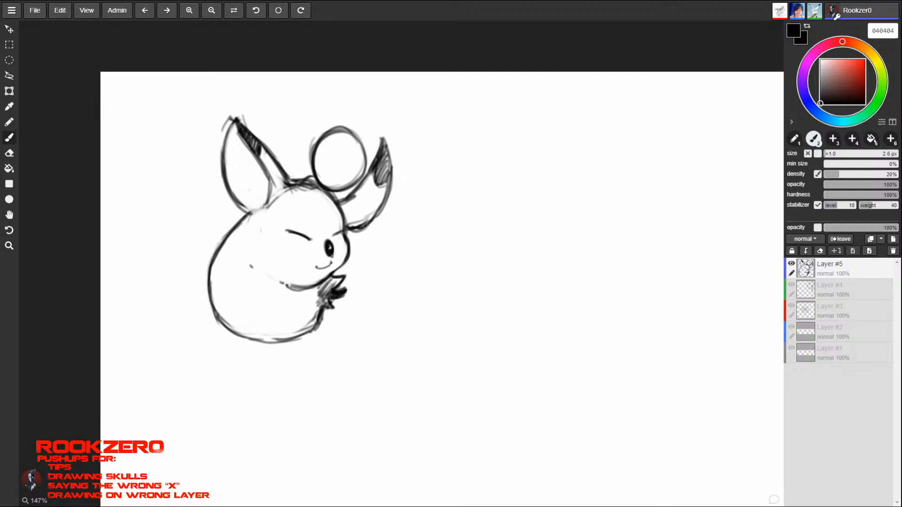
mouse_move(252, 268)
left_mouse_down()
mouse_move(260, 304)
mouse_move(309, 316)
mouse_move(318, 304)
mouse_move(286, 315)
mouse_move(248, 283)
left_mouse_up()
mouse_move(249, 283)
left_mouse_down()
mouse_move(244, 262)
mouse_move(296, 314)
mouse_move(323, 297)
left_mouse_up()
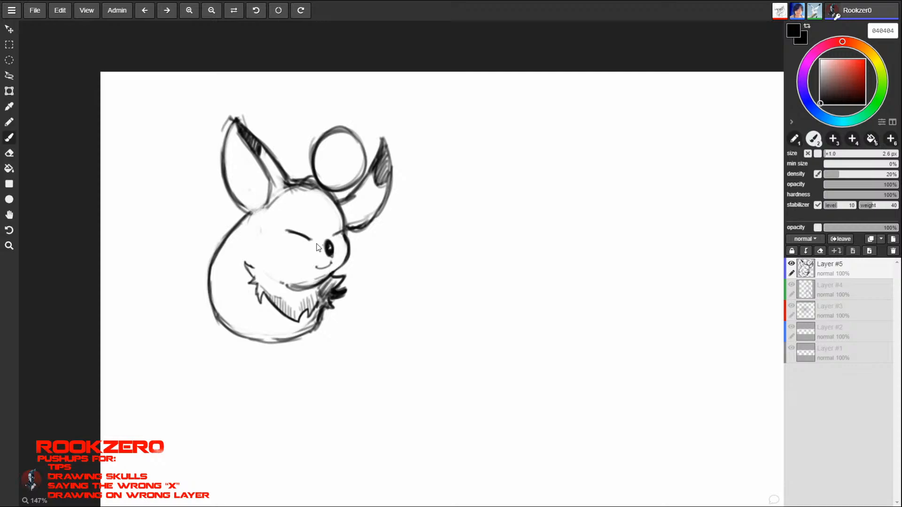
- Hatch short fur strokes beneath the chin, undoing unwanted ones, and redraw the body's upper-left outline below the ear
left_click_drag(285, 277, 296, 288)
left_click_drag(299, 282, 300, 288)
left_click_drag(303, 281, 316, 287)
key("ctrl+z")
key("ctrl+z")
key("ctrl+z")
key("ctrl+z")
key("ctrl+z")
key("ctrl+z")
key("ctrl+z")
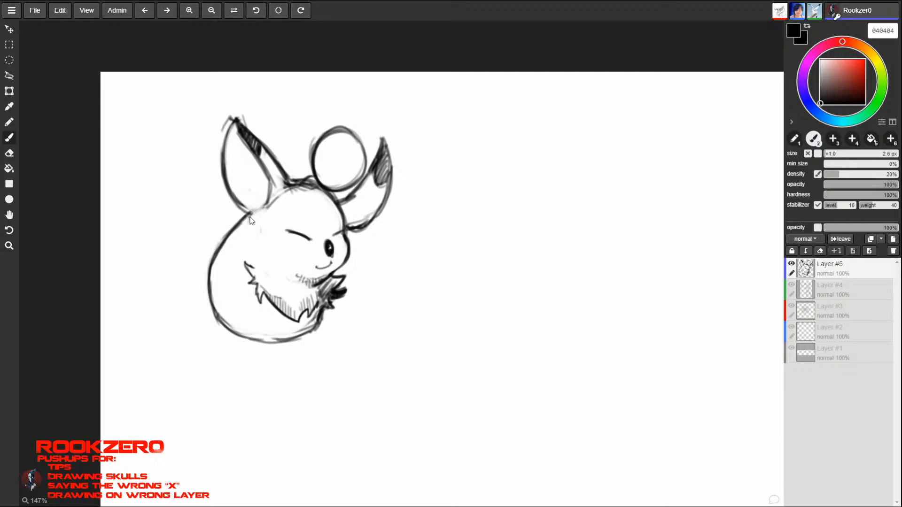
left_click_drag(249, 220, 224, 237)
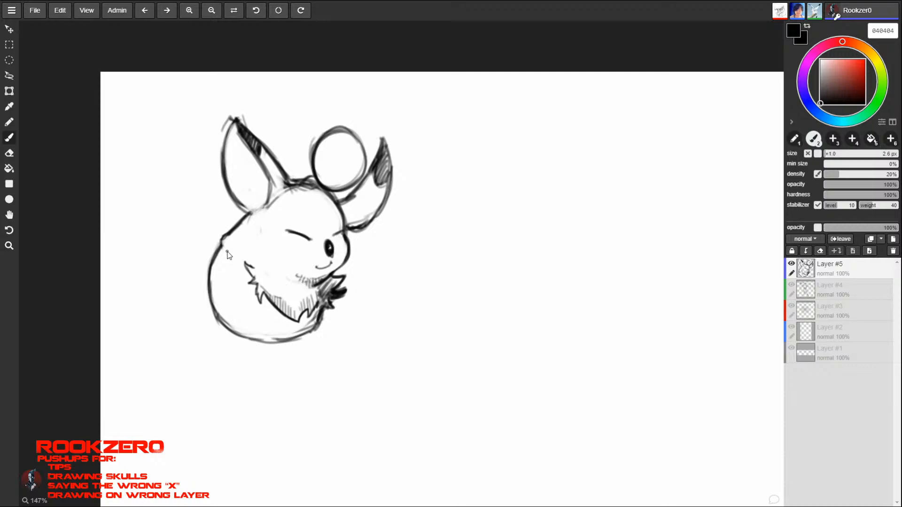
- Survey the whole shared canvas, including the grey figure sketch and the cyan head sketch
key("z")
mouse_move(659, 386)
left_mouse_down()
mouse_move(533, 404)
mouse_move(305, 343)
left_mouse_up()
key("space")
mouse_move(624, 357)
left_mouse_down()
mouse_move(508, 347)
mouse_move(207, 350)
mouse_move(151, 365)
left_mouse_up()
mouse_move(305, 397)
left_mouse_down()
mouse_move(557, 353)
mouse_move(346, 405)
mouse_move(739, 262)
left_mouse_up()
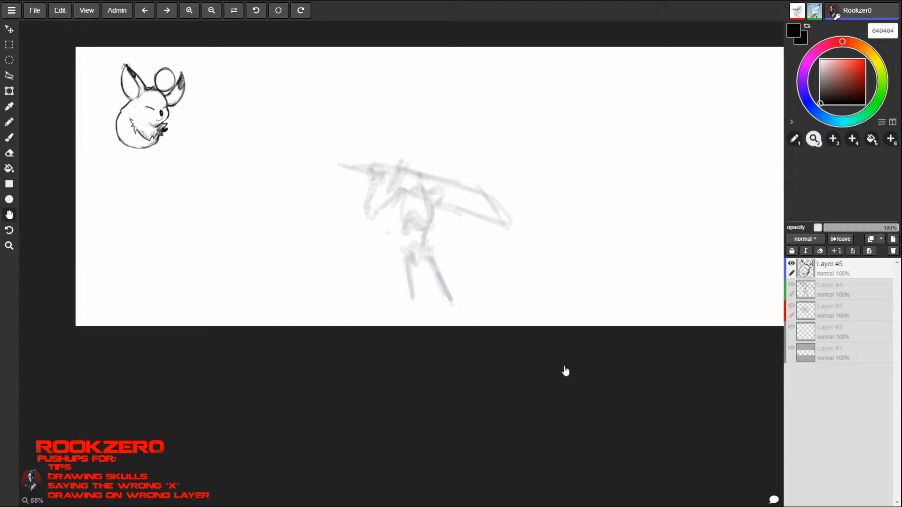
mouse_move(620, 235)
left_mouse_down()
mouse_move(331, 395)
mouse_move(286, 317)
mouse_move(402, 374)
mouse_move(609, 100)
mouse_move(252, 414)
mouse_move(323, 329)
left_mouse_up()
key("z")
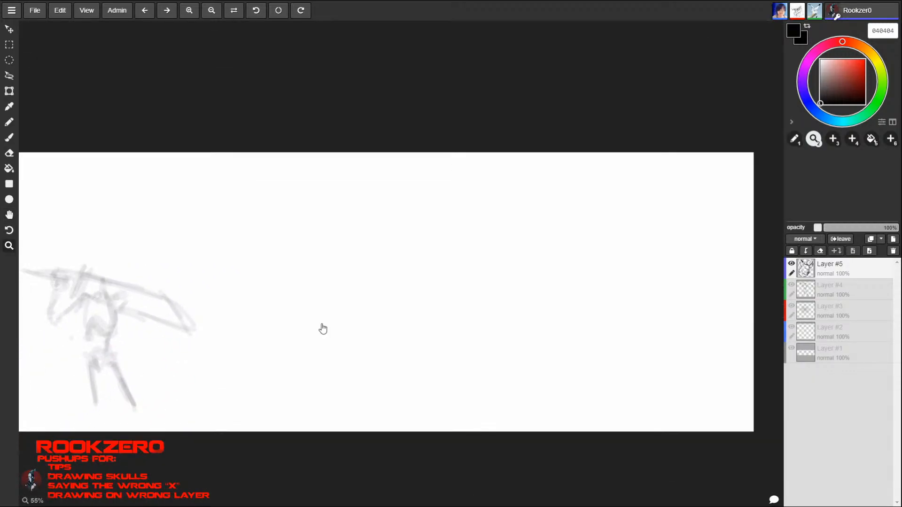
key("h")
mouse_move(366, 357)
left_mouse_down()
mouse_move(486, 296)
mouse_move(522, 322)
mouse_move(339, 359)
mouse_move(461, 288)
mouse_move(642, 253)
mouse_move(538, 330)
mouse_move(337, 340)
mouse_move(614, 240)
mouse_move(615, 229)
mouse_move(503, 284)
left_mouse_up()
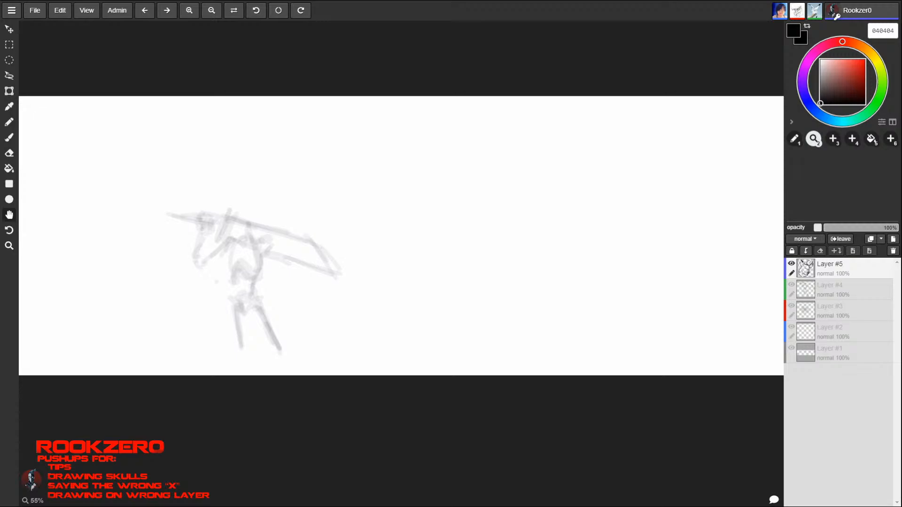
mouse_move(430, 278)
left_mouse_down()
mouse_move(348, 341)
mouse_move(625, 208)
mouse_move(559, 297)
left_mouse_up()
key("z")
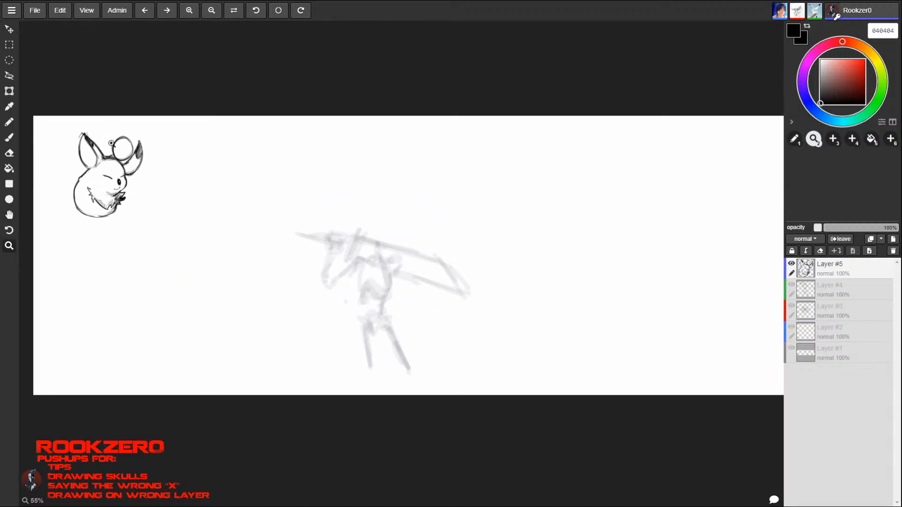
key("b")
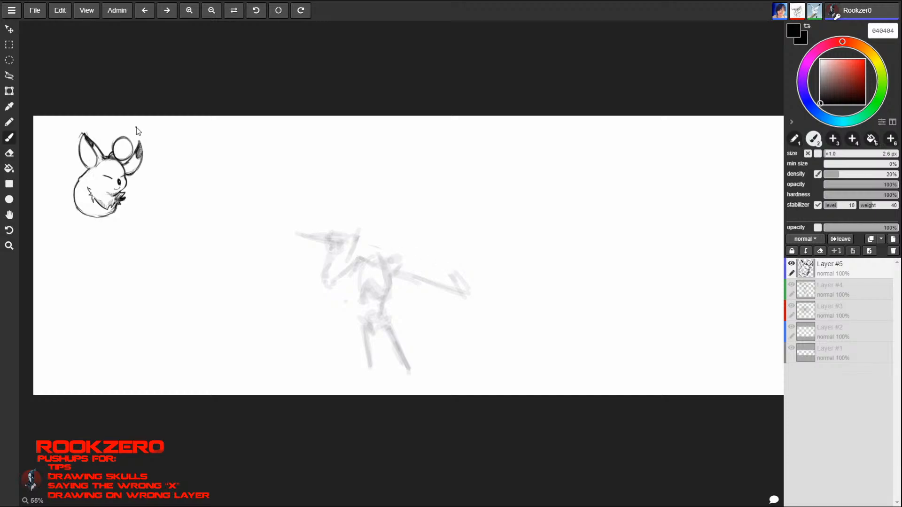
left_click_drag(469, 339, 192, 384)
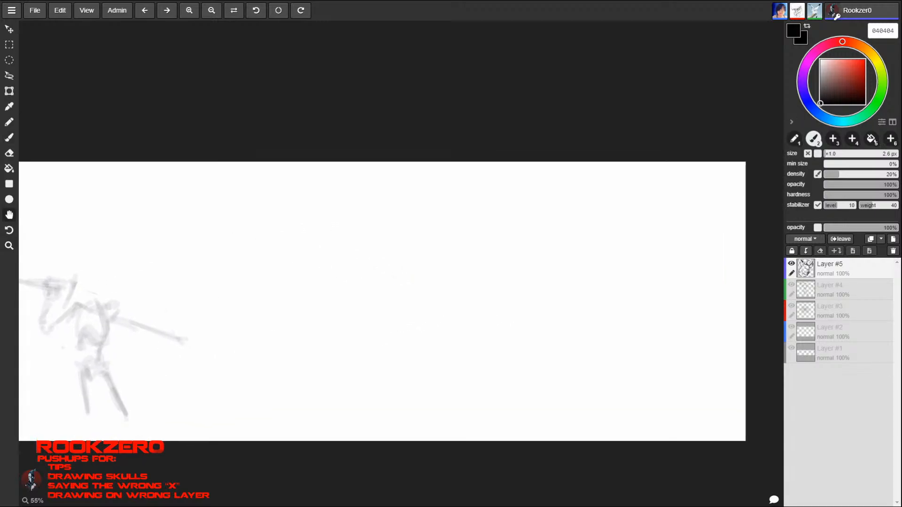
left_click_drag(356, 391, 375, 385)
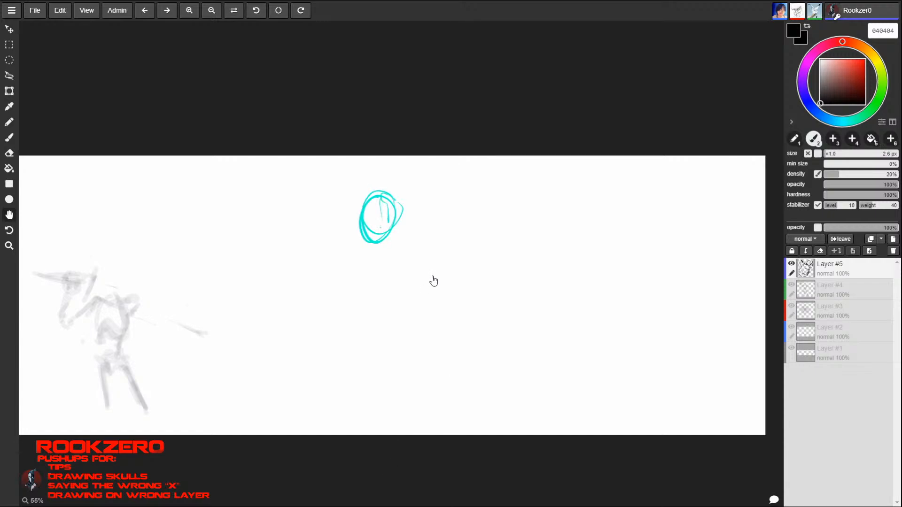
mouse_move(433, 281)
left_mouse_down()
mouse_move(500, 374)
mouse_move(470, 290)
left_mouse_up()
- Try drawing a large loose circle around the cyan head sketch, and undo it
key("b")
mouse_move(419, 174)
left_mouse_down()
mouse_move(410, 283)
mouse_move(380, 187)
left_mouse_up()
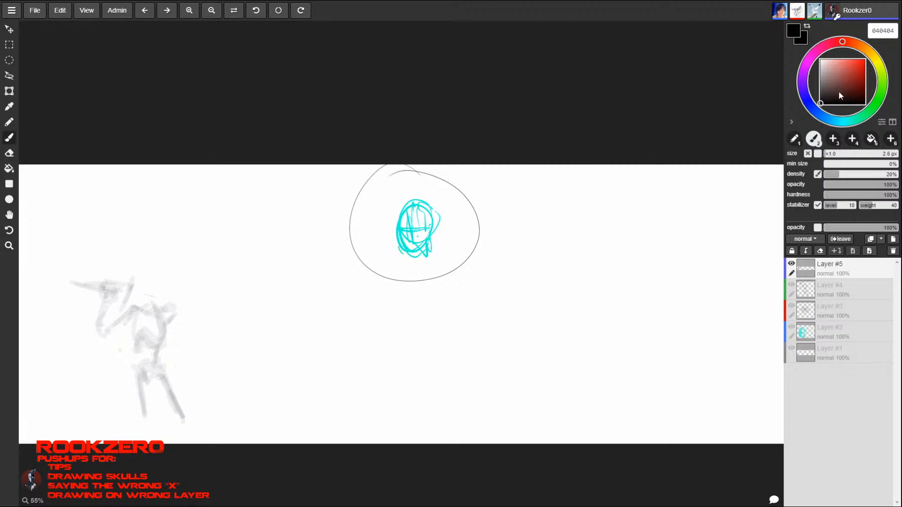
key("super")
left_click(648, 225)
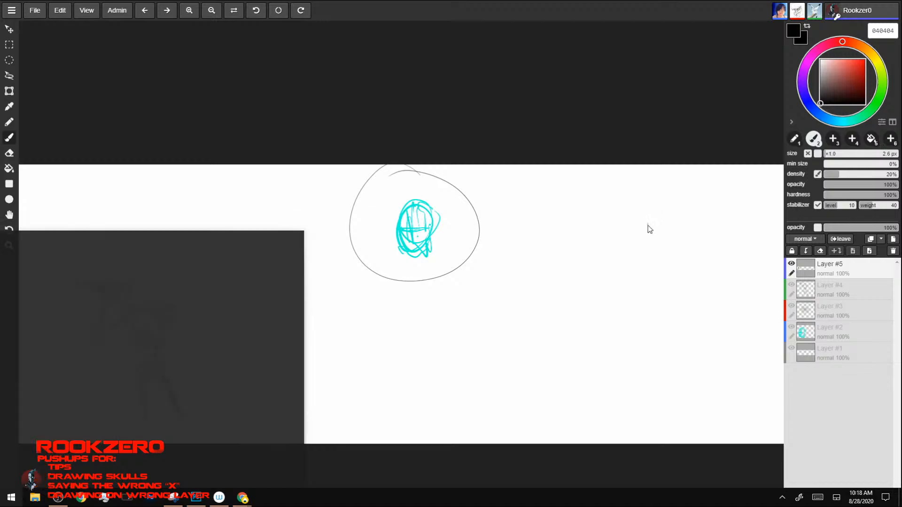
key("ctrl+z")
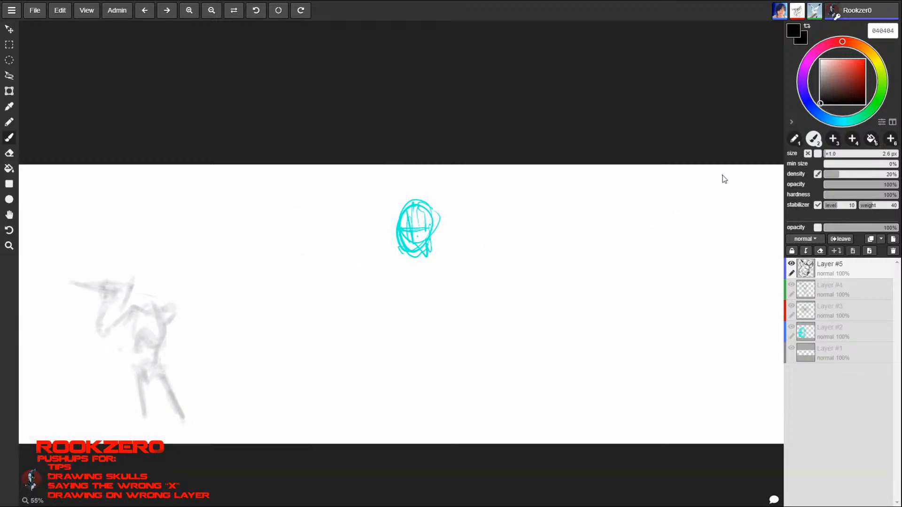
- Try out a scribble with the pencil at 16 px and another with the brush around the cyan sketch, undoing both
key("z")
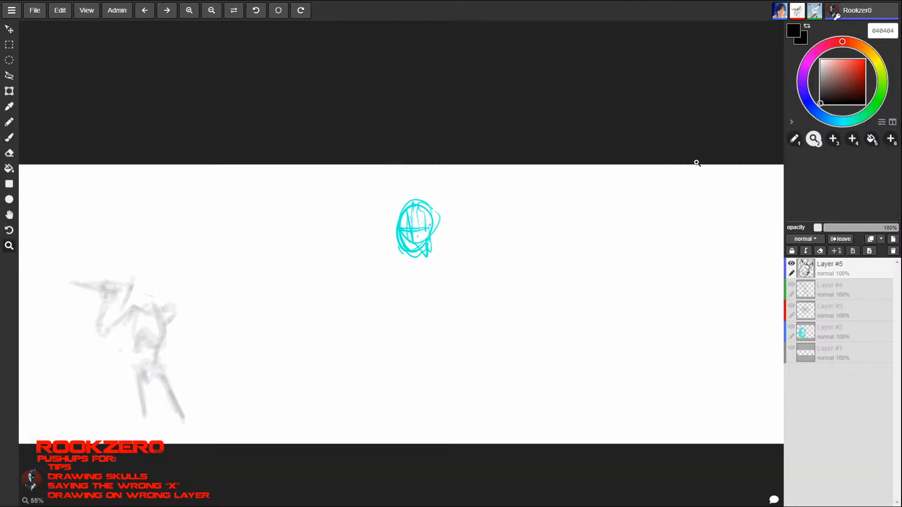
mouse_move(431, 231)
left_mouse_down()
mouse_move(579, 232)
mouse_move(497, 232)
mouse_move(555, 231)
left_mouse_up()
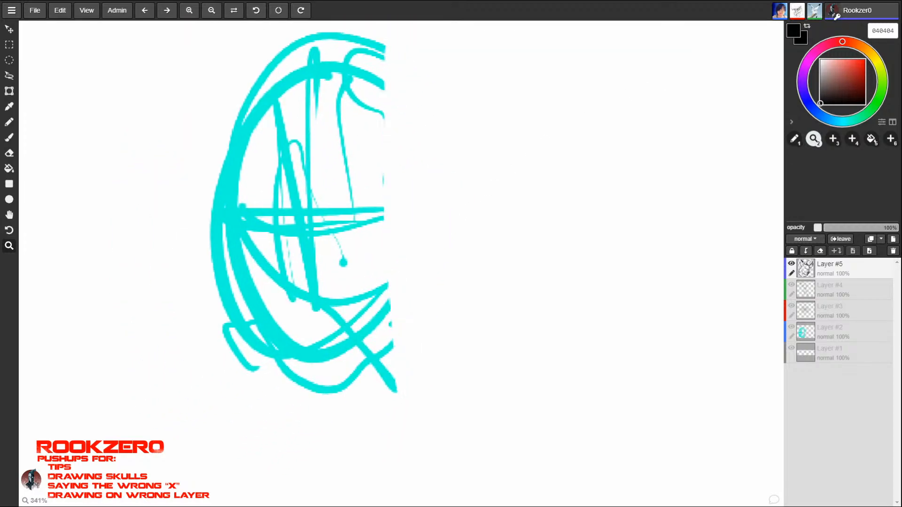
mouse_move(473, 223)
left_mouse_down()
mouse_move(502, 222)
mouse_move(433, 224)
left_mouse_up()
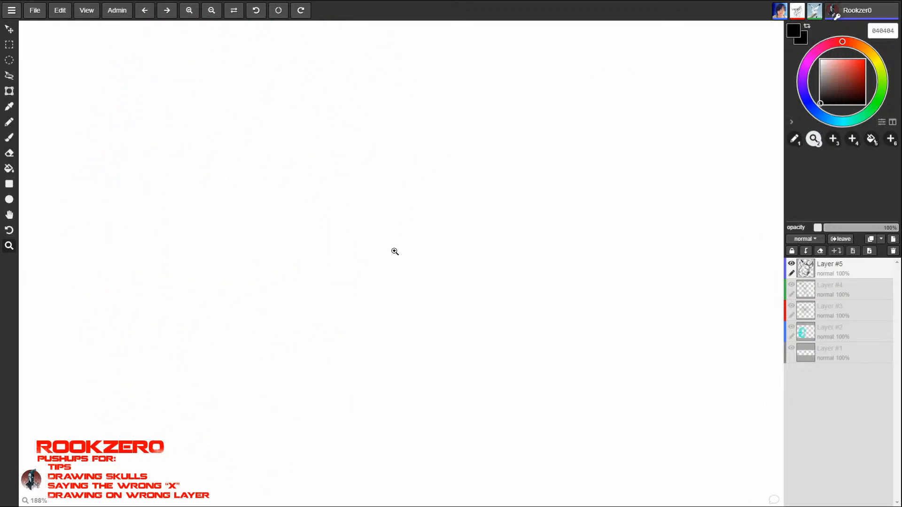
left_click(8, 122)
key("bracketright")
key("bracketright")
key("bracketright")
key("bracketright")
key("bracketright")
key("bracketright")
key("bracketright")
key("bracketright")
key("bracketright")
key("bracketright")
key("bracketright")
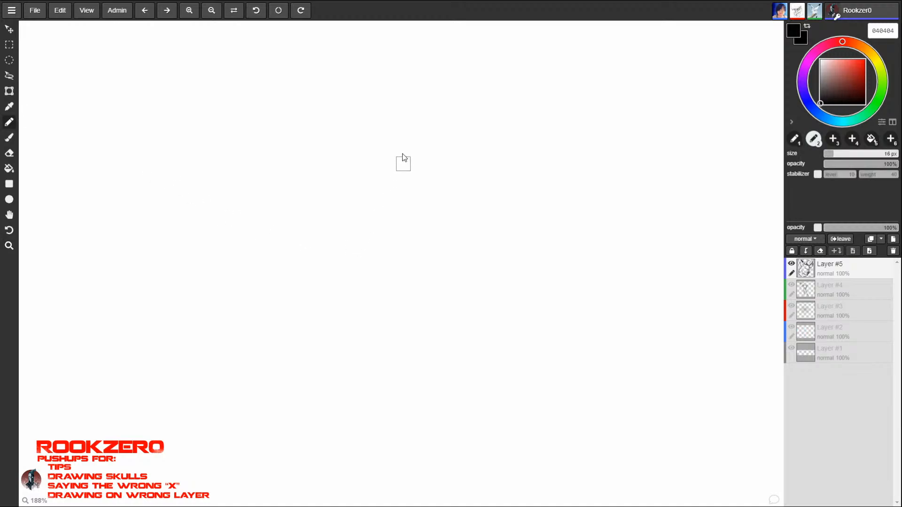
mouse_move(387, 136)
left_mouse_down()
mouse_move(438, 284)
mouse_move(619, 193)
left_mouse_up()
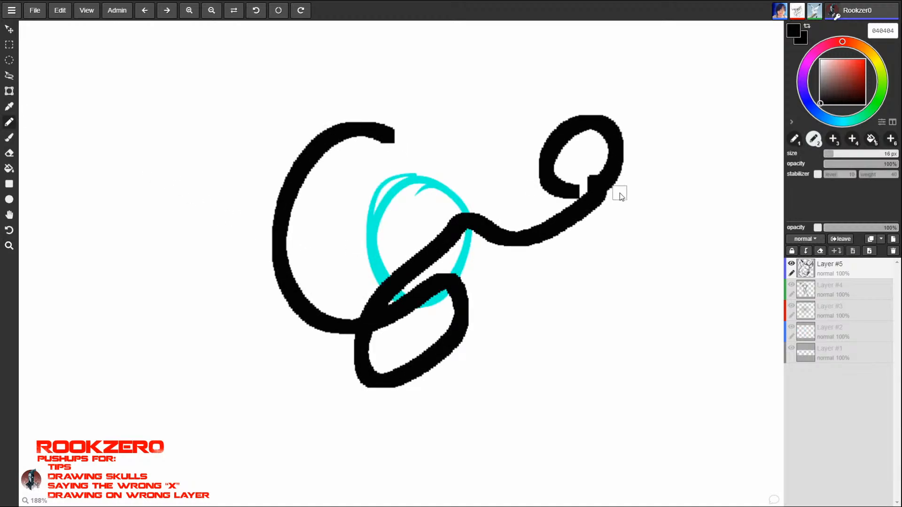
key("ctrl+z")
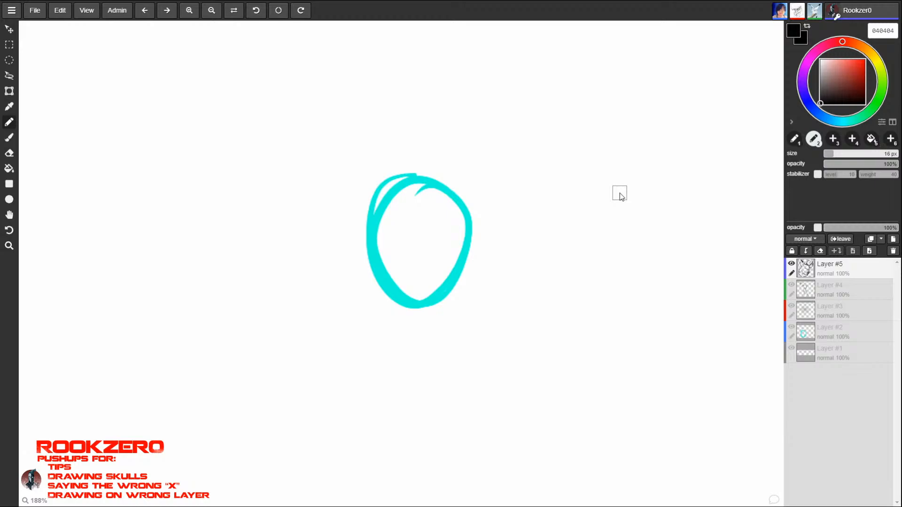
left_click(9, 137)
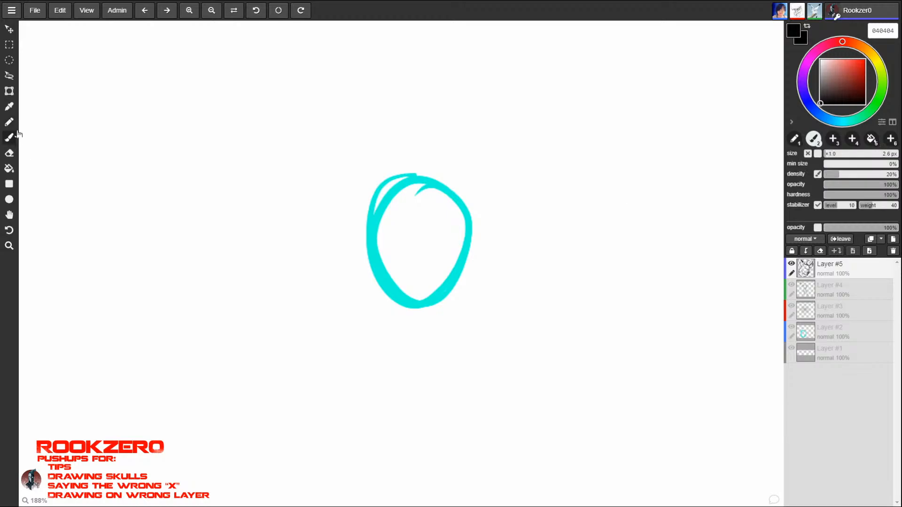
mouse_move(367, 117)
left_mouse_down()
mouse_move(357, 181)
mouse_move(366, 256)
mouse_move(422, 385)
mouse_move(502, 308)
left_mouse_up()
key("ctrl+z")
- Draw a jagged fur outline just outside the creature's smooth body line, down the left side, along the underside and up to the right tuft
key("alt+space")
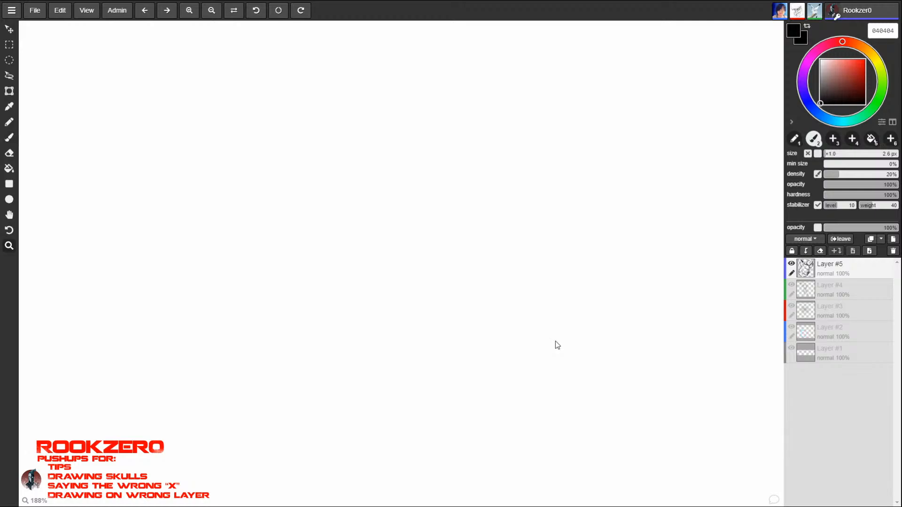
left_click_drag(549, 337, 429, 334, "alt")
left_click_drag(519, 314, 391, 368, "alt")
left_click_drag(273, 294, 425, 222)
left_click_drag(310, 225, 512, 200)
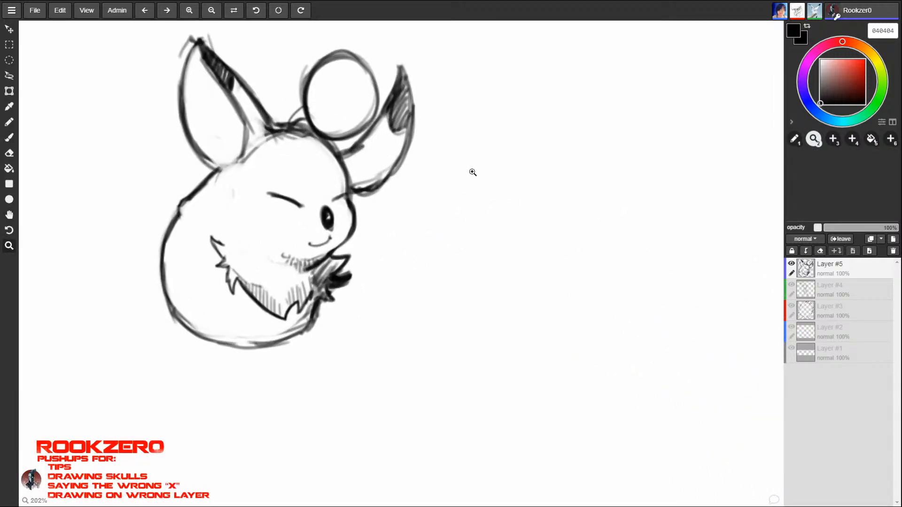
mouse_move(364, 248)
left_mouse_down()
mouse_move(411, 252)
mouse_move(368, 253)
left_mouse_up()
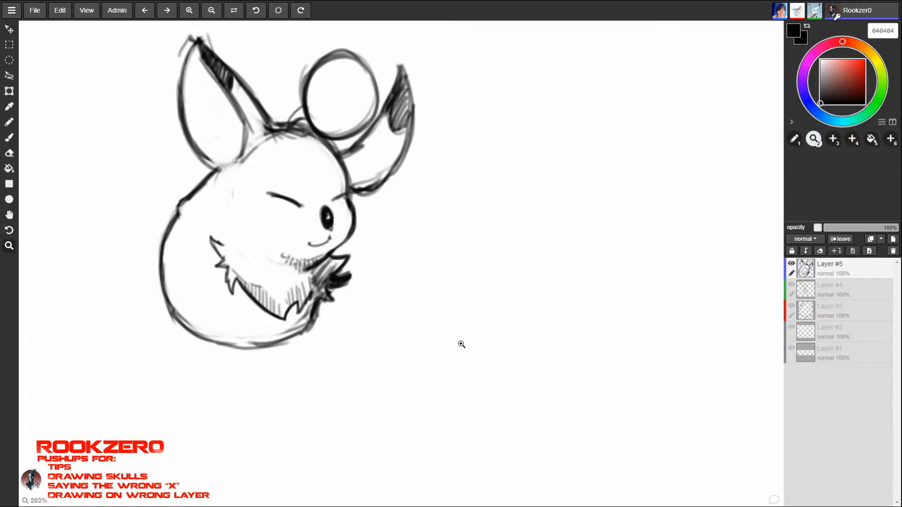
key("b")
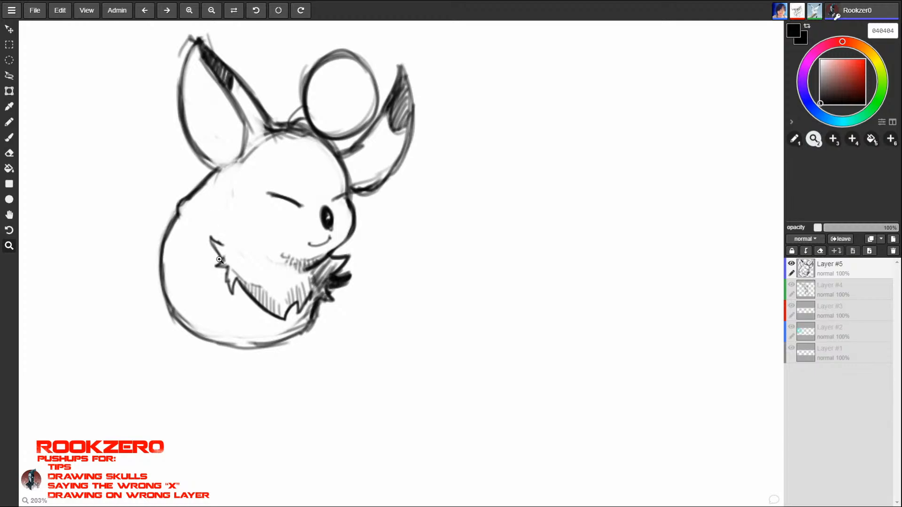
key("b")
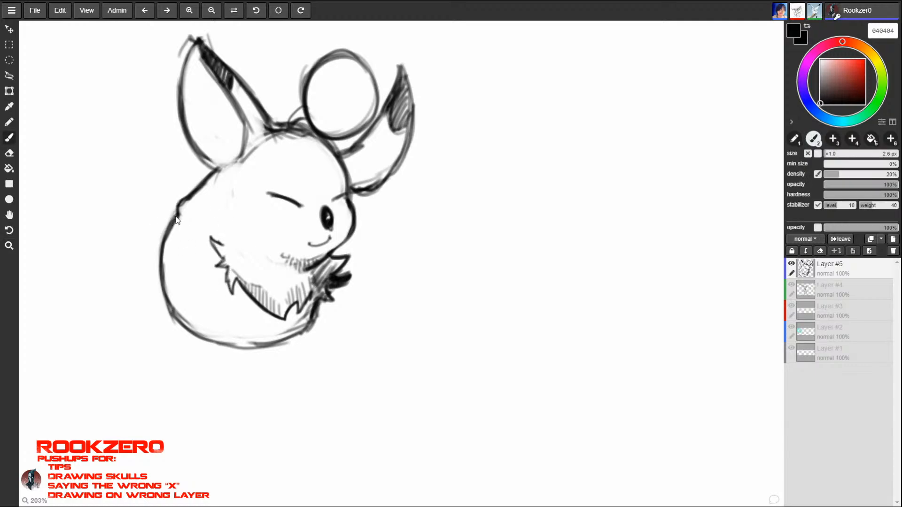
left_click_drag(154, 247, 152, 261)
left_click_drag(339, 286, 343, 302)
left_click_drag(162, 243, 151, 262)
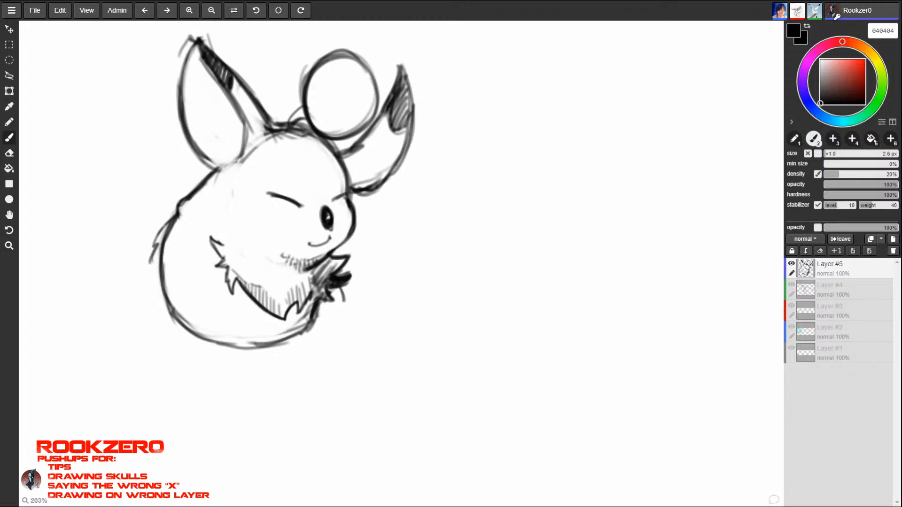
mouse_move(160, 226)
left_mouse_down()
mouse_move(151, 250)
mouse_move(161, 230)
left_mouse_up()
mouse_move(170, 221)
left_mouse_down()
mouse_move(147, 275)
mouse_move(167, 320)
left_mouse_up()
mouse_move(168, 311)
left_mouse_down()
mouse_move(207, 353)
mouse_move(234, 360)
left_mouse_up()
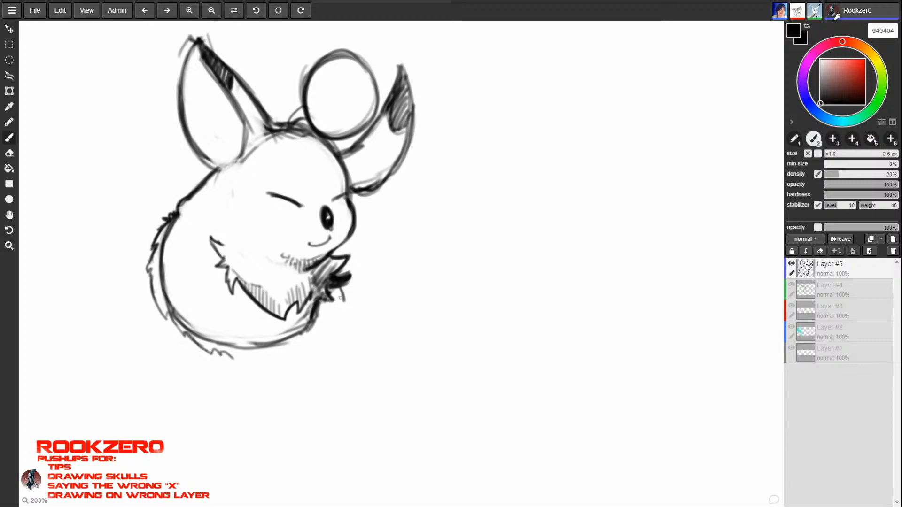
left_click_drag(342, 297, 316, 337)
mouse_move(231, 354)
left_mouse_down()
mouse_move(280, 365)
mouse_move(312, 358)
mouse_move(311, 339)
mouse_move(331, 318)
mouse_move(324, 333)
mouse_move(340, 294)
left_mouse_up()
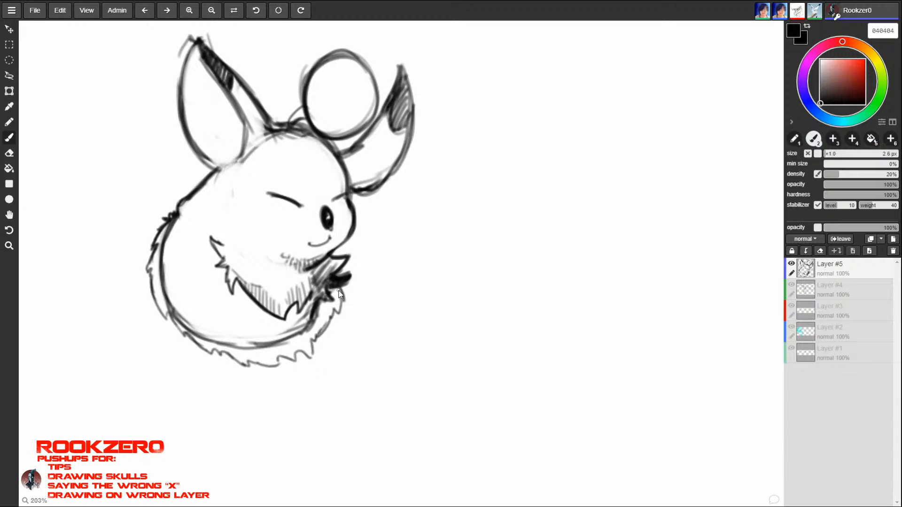
- Erase the old smooth body outline inside the fur edge and redraw the dark spiky strokes below the right tuft
key("e")
mouse_move(179, 220)
left_mouse_down()
mouse_move(166, 263)
mouse_move(177, 303)
mouse_move(206, 333)
mouse_move(284, 340)
mouse_move(328, 288)
left_mouse_up()
key("b")
mouse_move(321, 305)
left_mouse_down()
mouse_move(318, 313)
mouse_move(312, 295)
left_mouse_up()
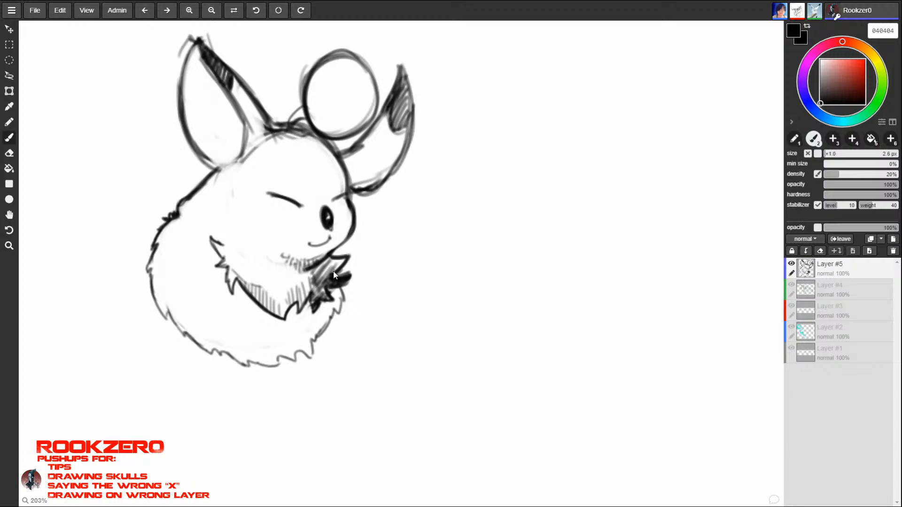
key("space")
left_click_drag(624, 295, 284, 284)
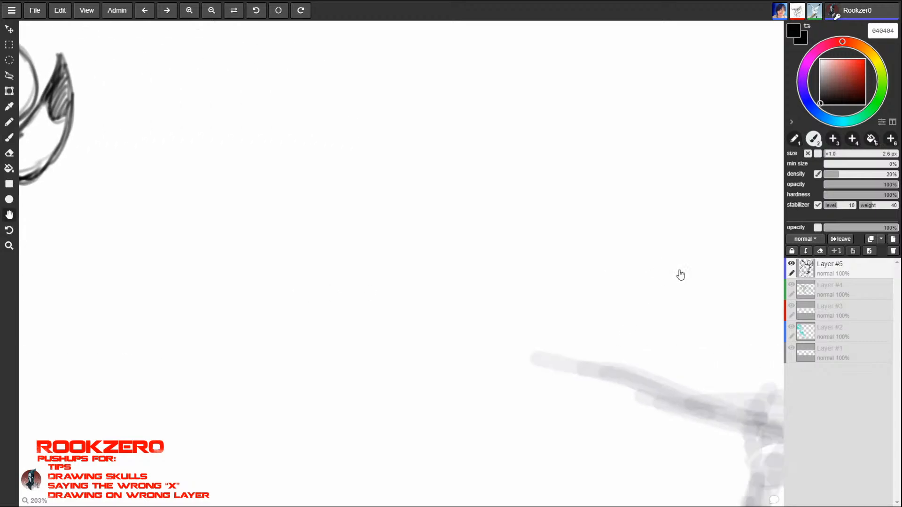
- Look over the cyan figure and the other participants' sketches across the shared canvas, returning to the furry creature
mouse_move(676, 271)
left_mouse_down()
mouse_move(148, 249)
mouse_move(353, 268)
left_mouse_up()
left_click_drag(512, 261, 378, 253)
left_click_drag(663, 232, 443, 196)
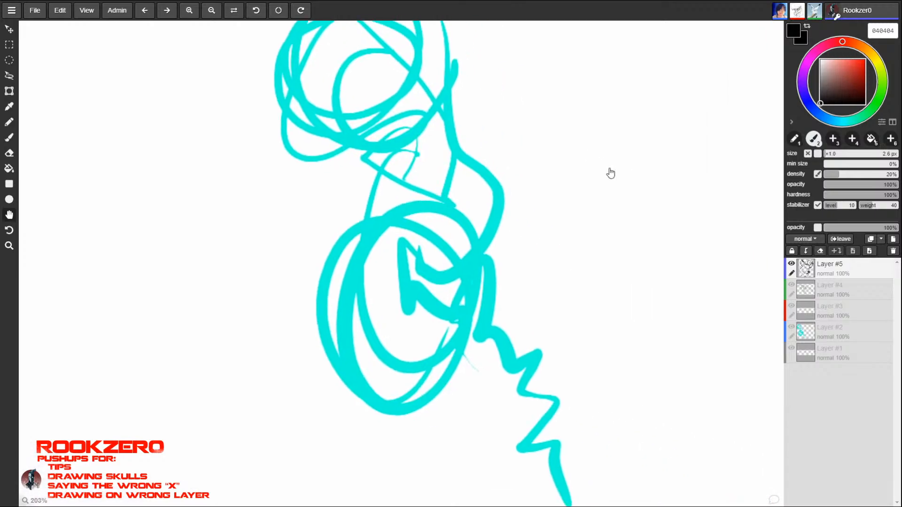
key("ctrl+space")
mouse_move(466, 259)
left_mouse_down()
mouse_move(451, 407)
mouse_move(451, 354)
left_mouse_up()
key("space")
left_click_drag(478, 308, 66, 246)
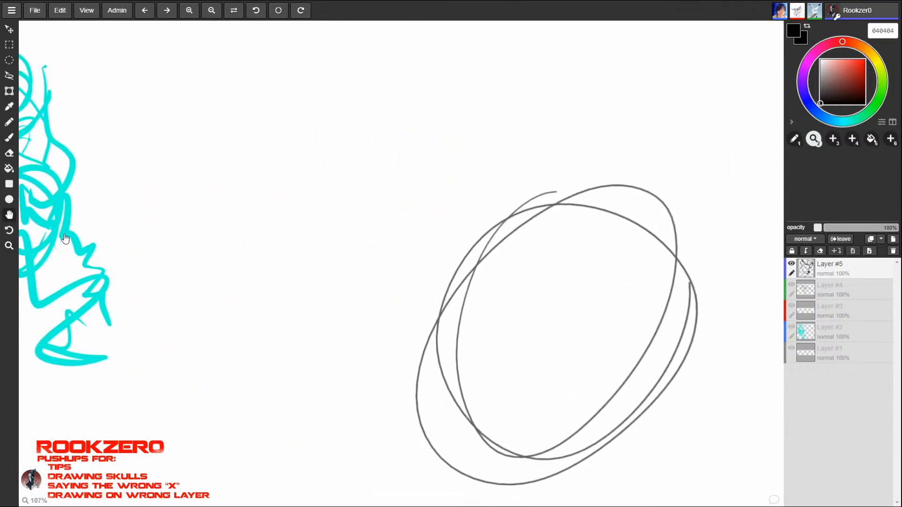
left_click_drag(310, 376, 785, 428)
left_click_drag(606, 258, 619, 213)
key("ctrl+space")
left_click_drag(307, 272, 300, 392)
key("space")
left_click_drag(183, 292, 449, 333)
left_click_drag(272, 278, 503, 105)
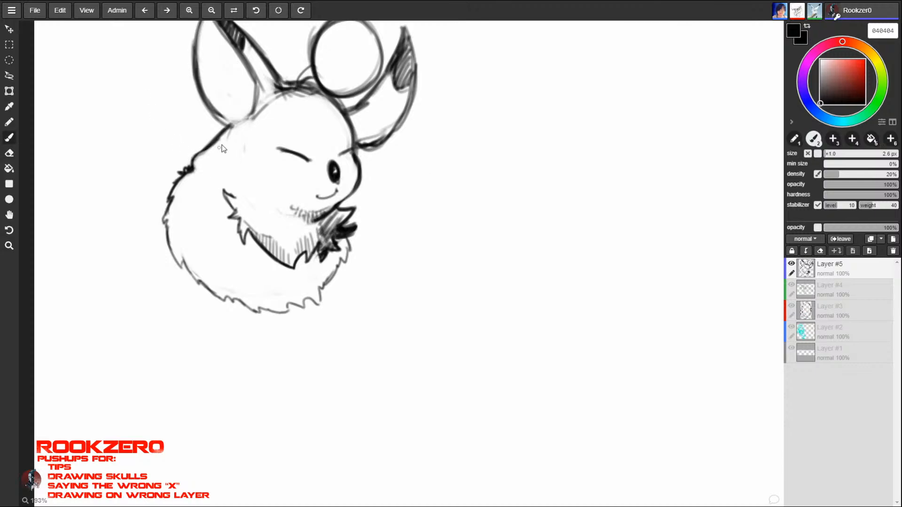
- Draw small fur spikes along the creature's upper back below the left ear, reducing the brush size to 2 px
mouse_move(182, 133)
left_mouse_down()
mouse_move(178, 153)
mouse_move(196, 165)
left_mouse_up()
key("bracketleft")
left_click_drag(185, 173, 193, 167)
left_click_drag(205, 151, 190, 156)
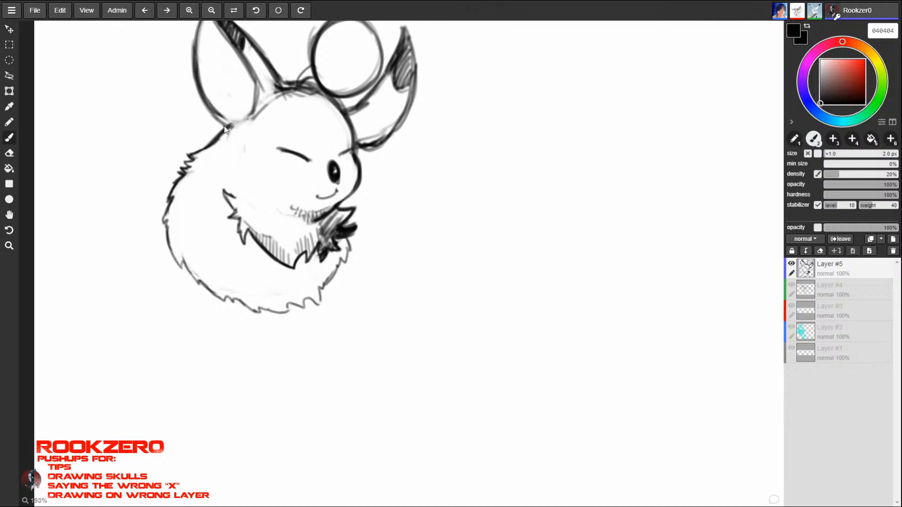
- Erase the spiky outline on the creature's upper back, leaving a gap below the tuft behind the left ear
key("e")
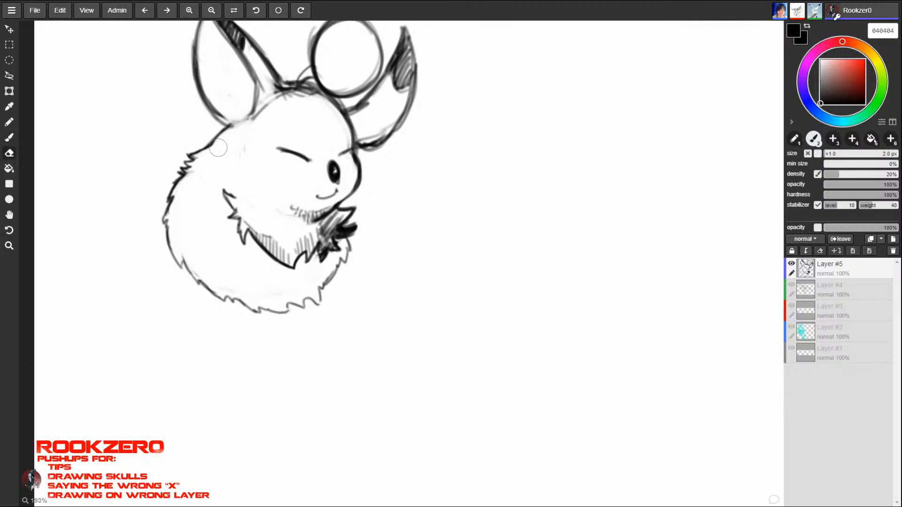
key("b")
key("e")
left_click_drag(197, 160, 190, 176)
key("b")
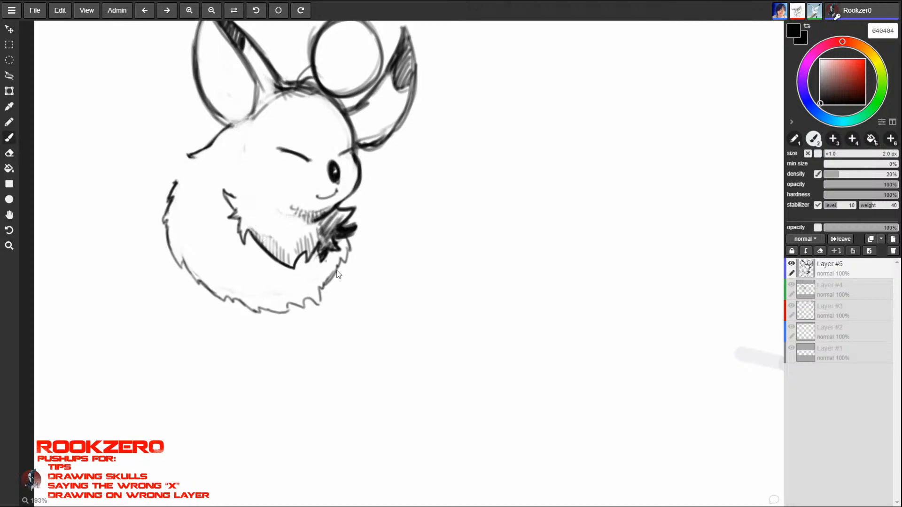
- Replace the chest ruff's lower-left edge with short hatching and redraw the missing outline of the upper back
key("e")
left_click_drag(259, 238, 280, 261)
key("b")
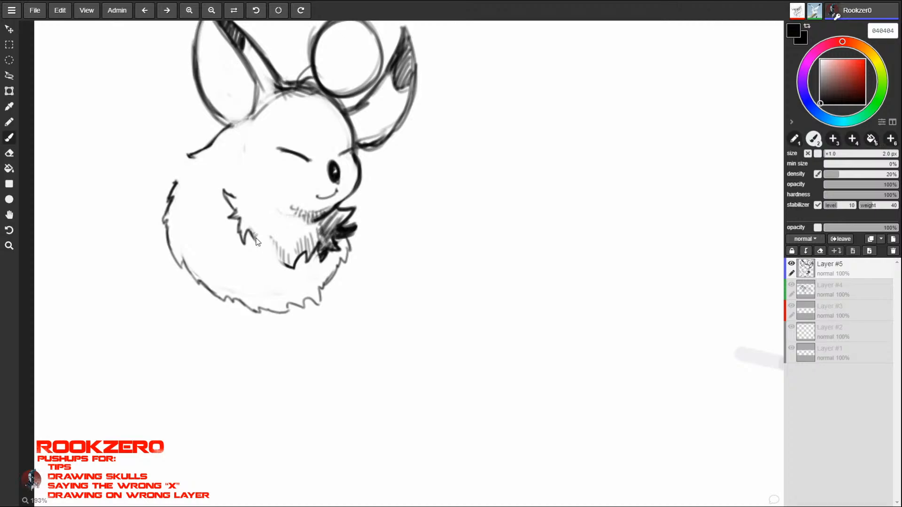
mouse_move(261, 242)
left_mouse_down()
mouse_move(259, 255)
mouse_move(267, 256)
left_mouse_up()
mouse_move(181, 167)
left_mouse_down()
mouse_move(168, 187)
mouse_move(190, 153)
left_mouse_up()
- Rework the fur edge along the underside and lower right with broken jagged strokes, and hatch inside the upper-back tuft
key("e")
left_click_drag(336, 270, 325, 285)
key("b")
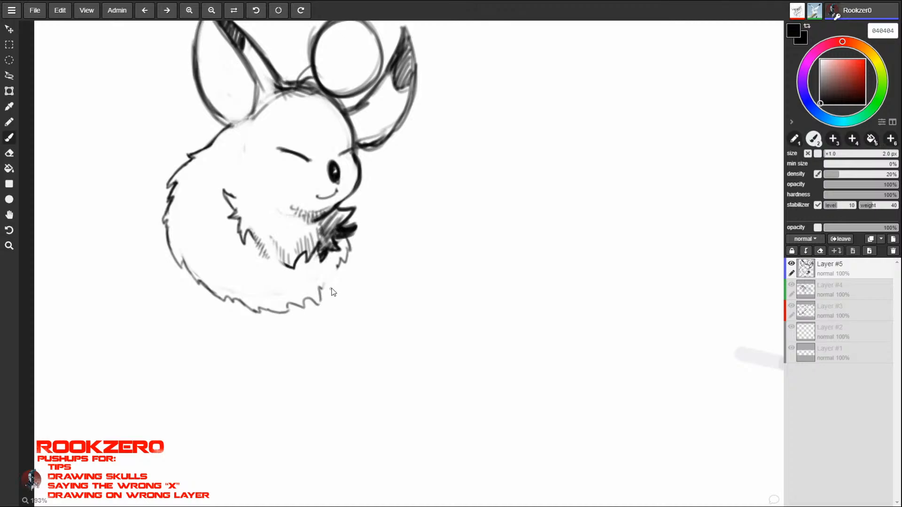
mouse_move(324, 278)
left_mouse_down()
mouse_move(322, 292)
mouse_move(336, 273)
left_mouse_up()
mouse_move(258, 307)
left_mouse_down()
mouse_move(282, 315)
mouse_move(290, 303)
mouse_move(318, 305)
left_mouse_up()
left_click_drag(318, 303, 321, 288)
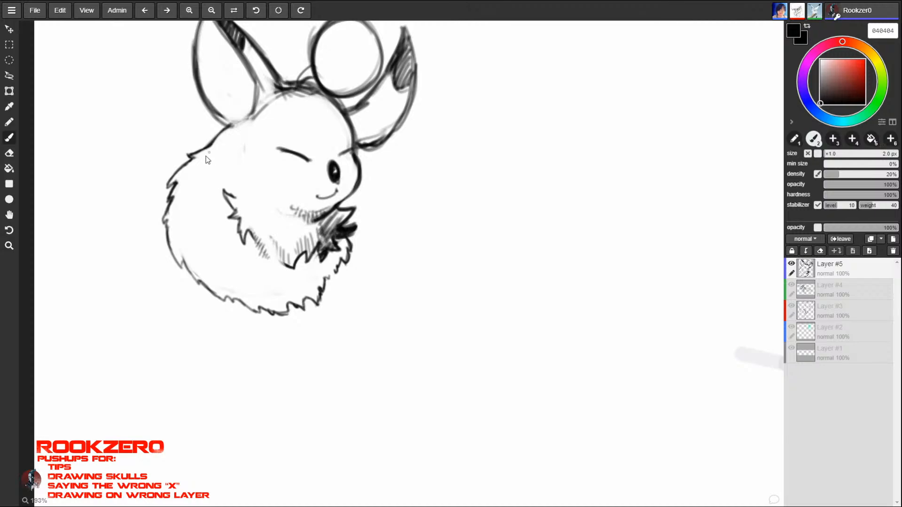
left_click_drag(207, 160, 197, 167)
- Examine the sword-carrying figure and the line sketch at the far end of the canvas, then go back to the creature
key("z")
left_click_drag(700, 332, 595, 355)
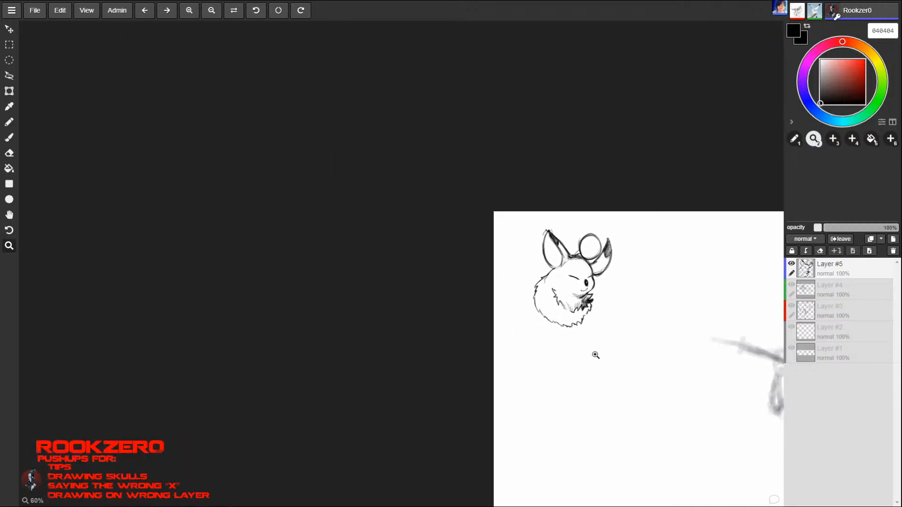
key("space")
left_click_drag(717, 388, 256, 330)
mouse_move(545, 298)
left_mouse_down()
mouse_move(272, 309)
mouse_move(228, 359)
left_mouse_up()
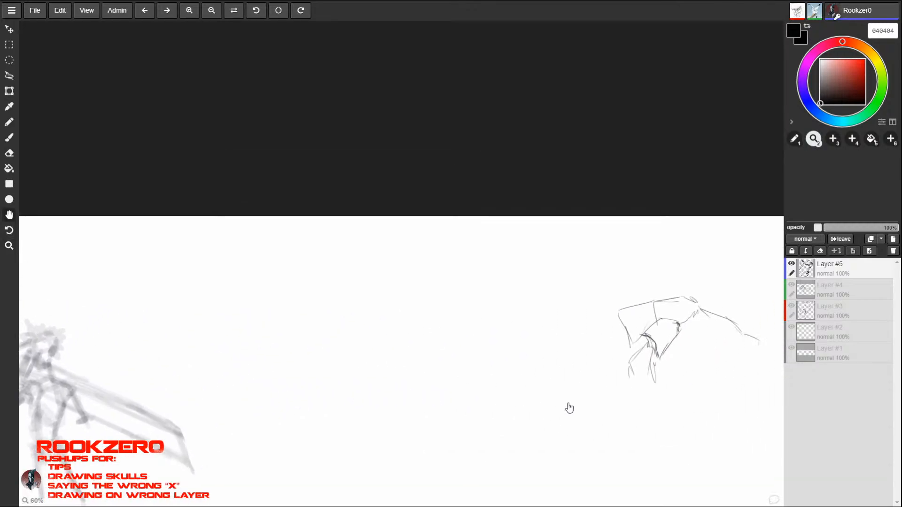
mouse_move(601, 402)
left_mouse_down()
mouse_move(372, 381)
mouse_move(730, 322)
left_mouse_up()
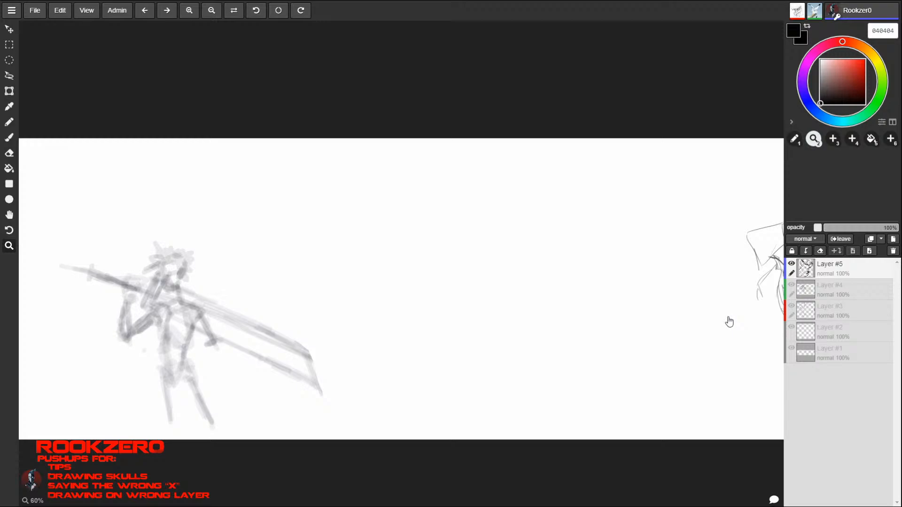
key("space")
left_click_drag(137, 236, 527, 180)
left_click_drag(365, 223, 334, 312)
left_click_drag(287, 245, 400, 95)
- Thicken the right and upper outline of the circle above the creature's head with the brush at 2.6 px
key("b")
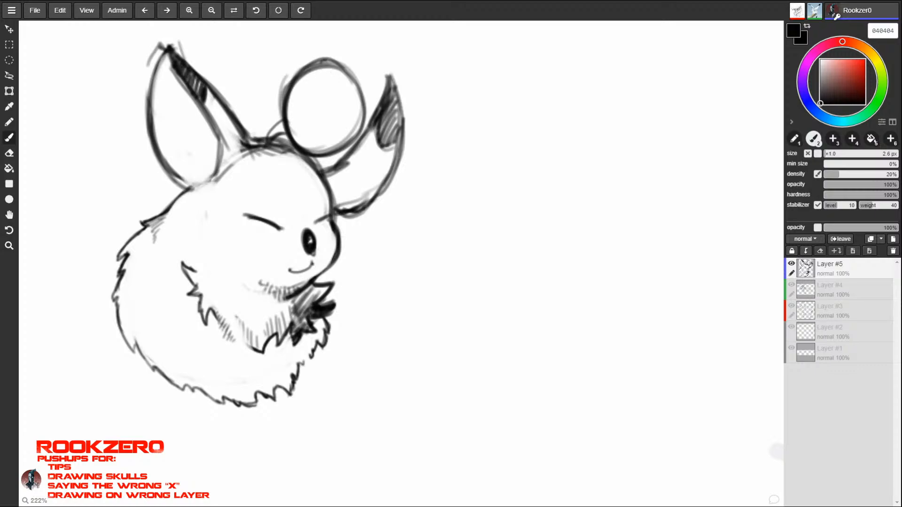
left_click_drag(367, 100, 355, 140)
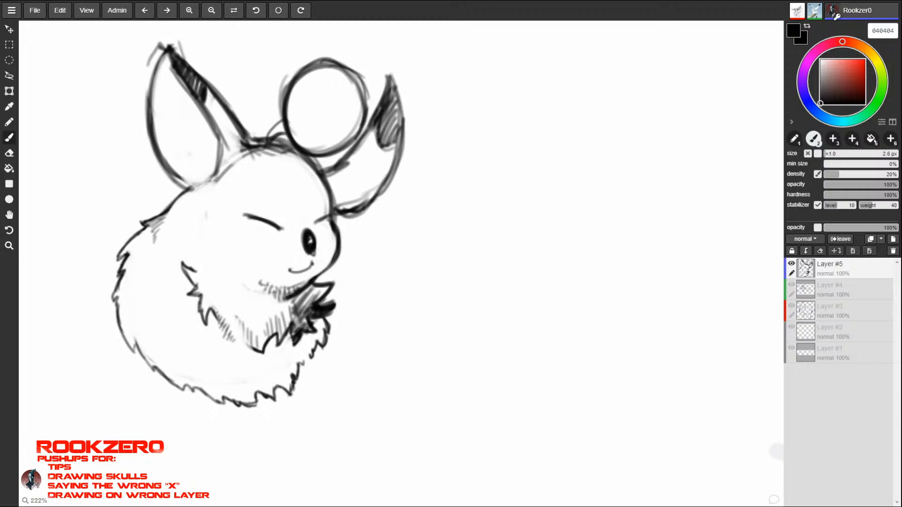
mouse_move(347, 66)
left_mouse_down()
mouse_move(368, 117)
mouse_move(361, 134)
left_mouse_up()
mouse_move(352, 73)
left_mouse_down()
mouse_move(369, 102)
mouse_move(324, 63)
mouse_move(287, 83)
mouse_move(286, 97)
mouse_move(305, 55)
left_mouse_up()
- Erase the stray marks beside and inside the circle and redraw its left and lower outline
key("e")
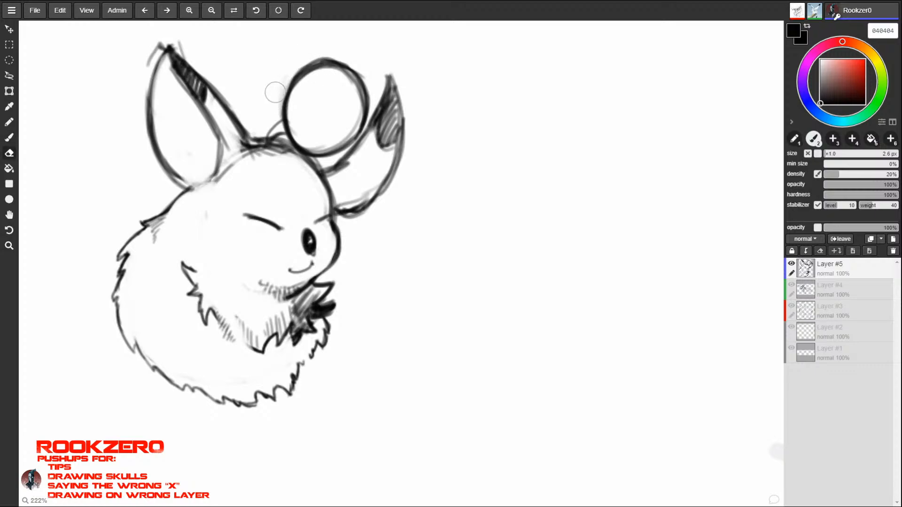
mouse_move(279, 91)
left_mouse_down()
mouse_move(315, 57)
mouse_move(360, 55)
mouse_move(293, 83)
left_mouse_up()
key("b")
mouse_move(333, 62)
left_mouse_down()
mouse_move(286, 110)
mouse_move(338, 65)
mouse_move(289, 92)
mouse_move(288, 123)
left_mouse_up()
mouse_move(341, 60)
left_mouse_down()
mouse_move(302, 76)
mouse_move(292, 103)
left_mouse_up()
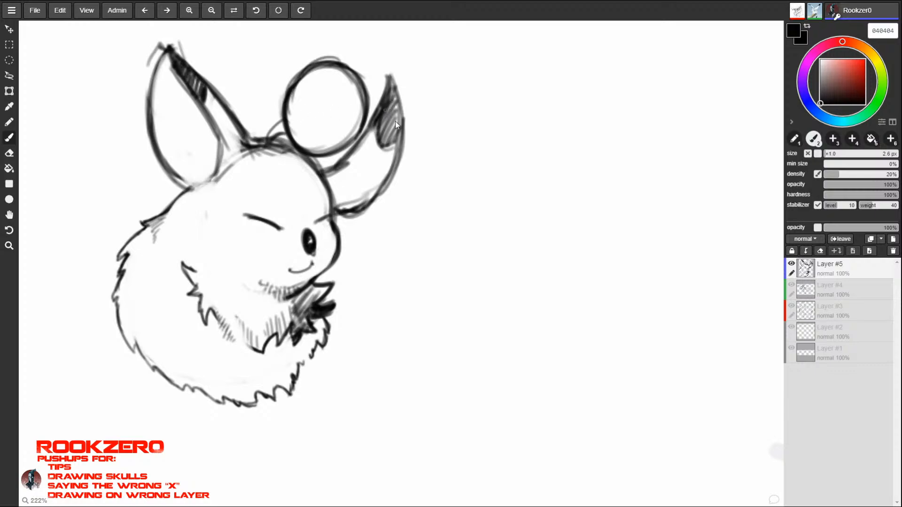
left_click_drag(291, 134, 335, 152)
key("e")
mouse_move(312, 82)
left_mouse_down()
mouse_move(299, 110)
mouse_move(319, 79)
mouse_move(307, 83)
left_mouse_up()
key("b")
key("e")
key("b")
- View the whole canvas at once to compare the creature's size and placement with the other sketches
key("z")
left_click_drag(512, 274, 413, 280)
key("space")
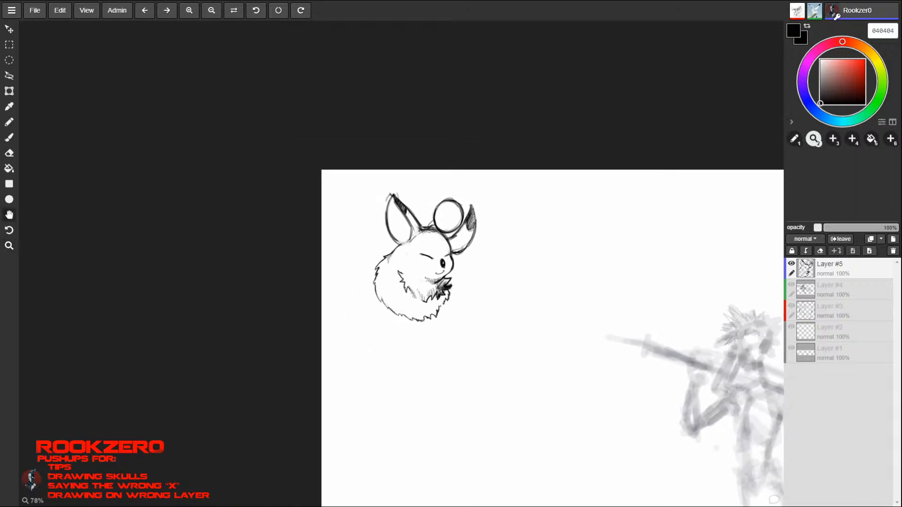
left_click_drag(724, 331, 339, 237)
left_click_drag(569, 242, 459, 217)
key("z")
key("space")
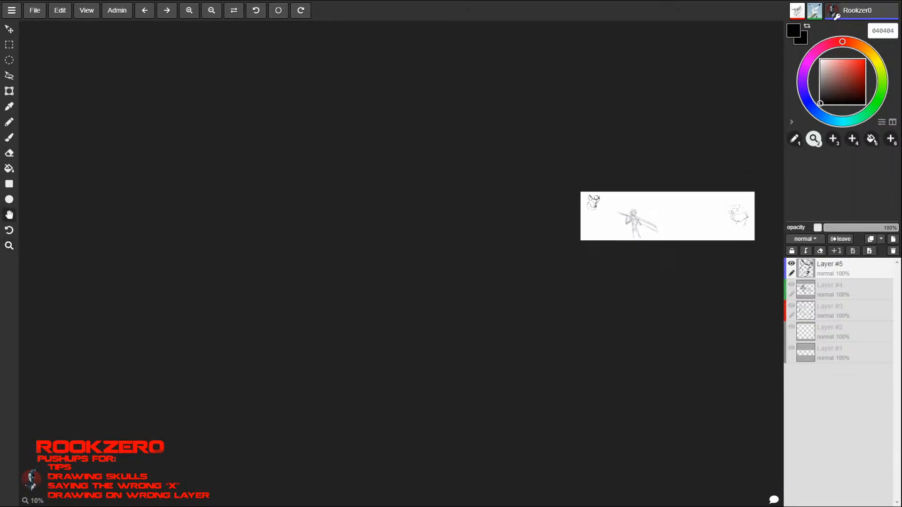
left_click_drag(684, 218, 512, 247)
key("z")
left_click_drag(426, 248, 459, 302)
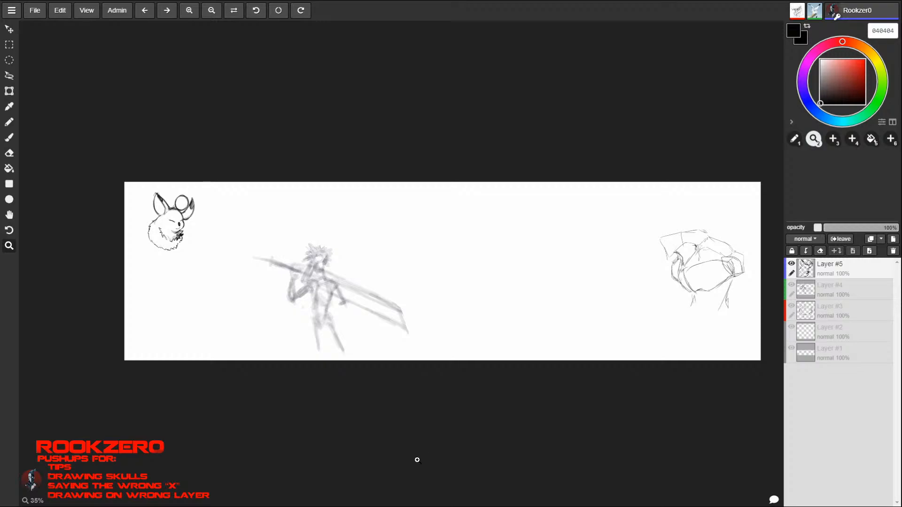
- Transform the creature sketch to roughly twice its size and place it near the canvas's upper-left corner
left_click(9, 90)
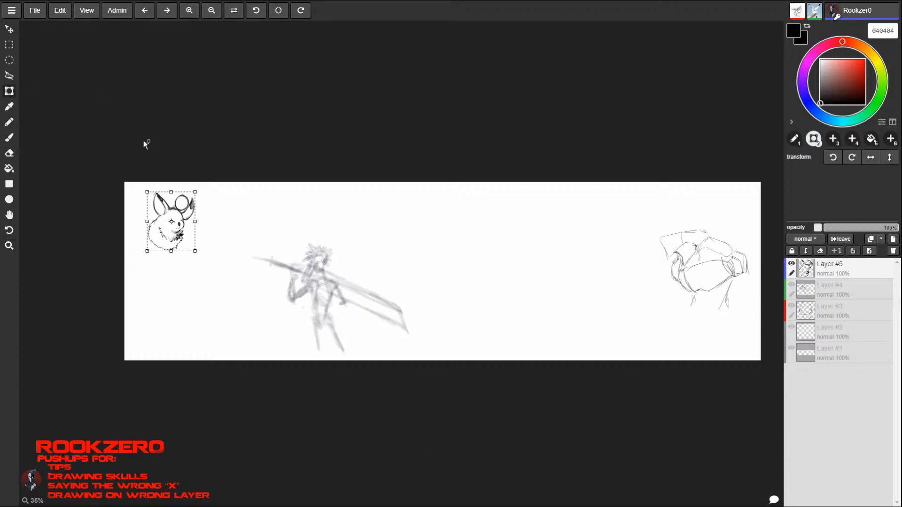
mouse_move(198, 254)
left_mouse_down()
mouse_move(296, 342)
mouse_move(348, 427)
mouse_move(445, 502)
left_mouse_up()
mouse_move(393, 425)
left_mouse_down()
mouse_move(458, 381)
mouse_move(544, 354)
mouse_move(763, 373)
mouse_move(256, 356)
mouse_move(286, 311)
left_mouse_up()
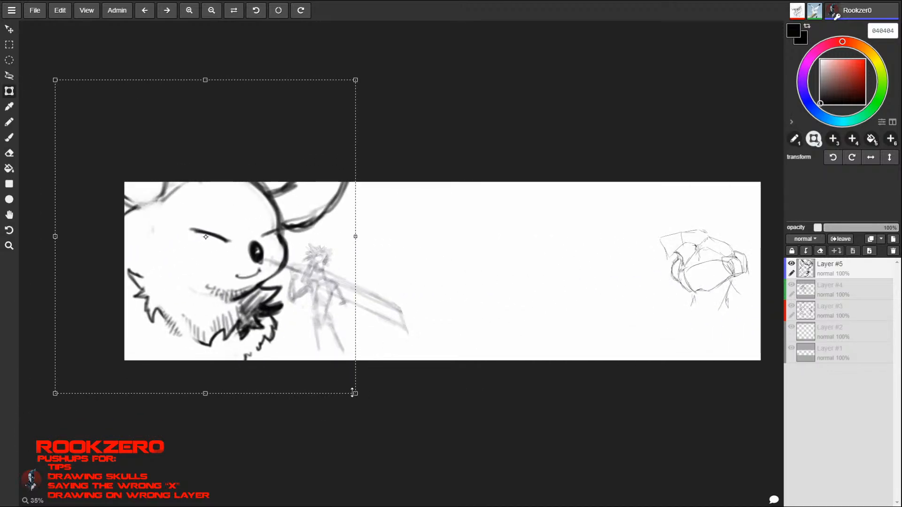
mouse_move(356, 392)
left_mouse_down()
mouse_move(316, 338)
mouse_move(187, 227)
left_mouse_up()
mouse_move(155, 202)
left_mouse_down()
mouse_move(244, 286)
mouse_move(242, 306)
left_mouse_up()
mouse_move(273, 331)
left_mouse_down()
mouse_move(268, 308)
mouse_move(247, 292)
left_mouse_up()
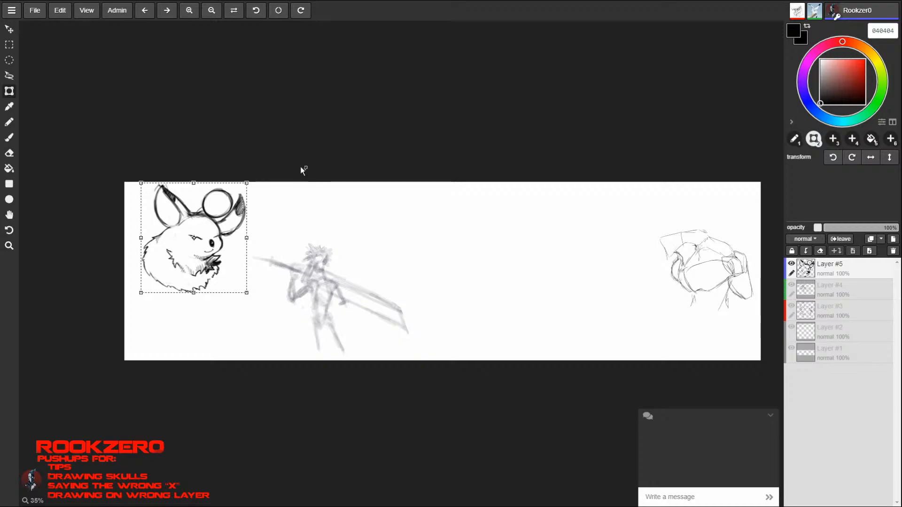
- Leave full screen, maximize the browser window and return to full screen
key("F11")
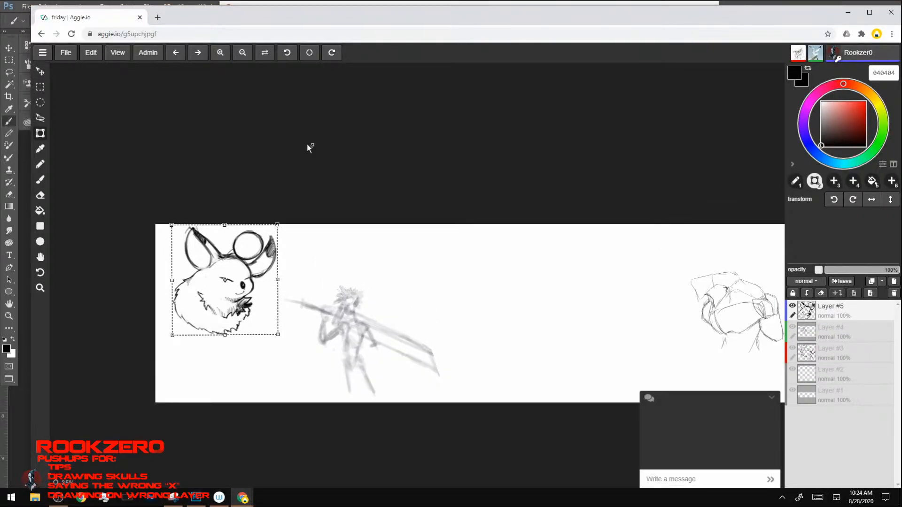
left_click(870, 12)
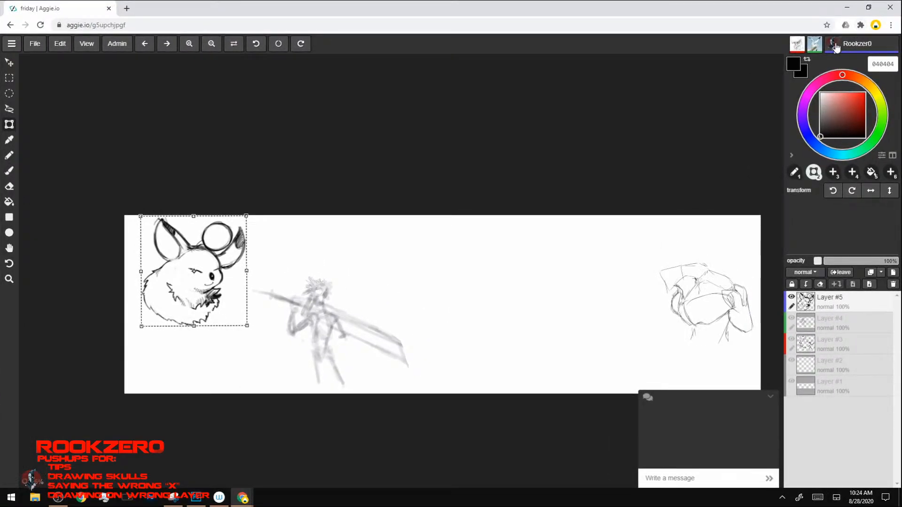
key("F11")
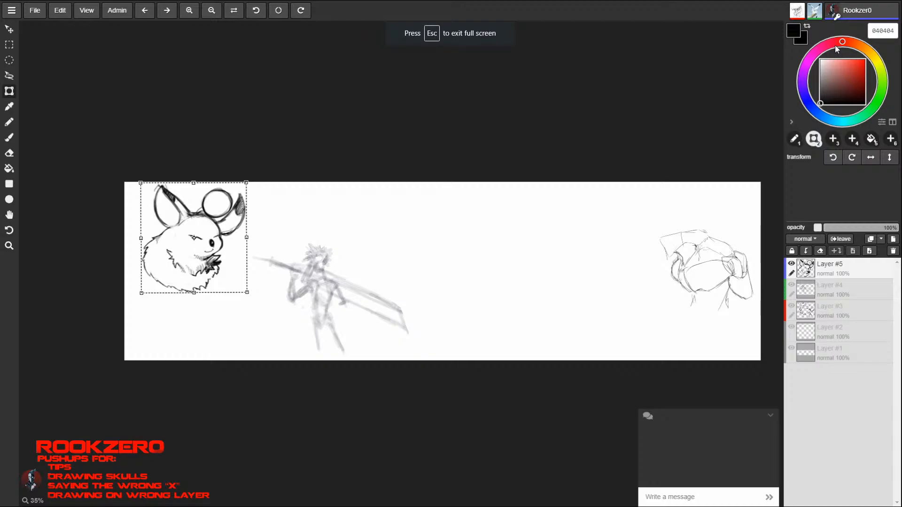
- Darken the left and lower outline of the enlarged circle above the head, using a slightly larger brush
key("z")
left_click_drag(193, 224, 292, 147)
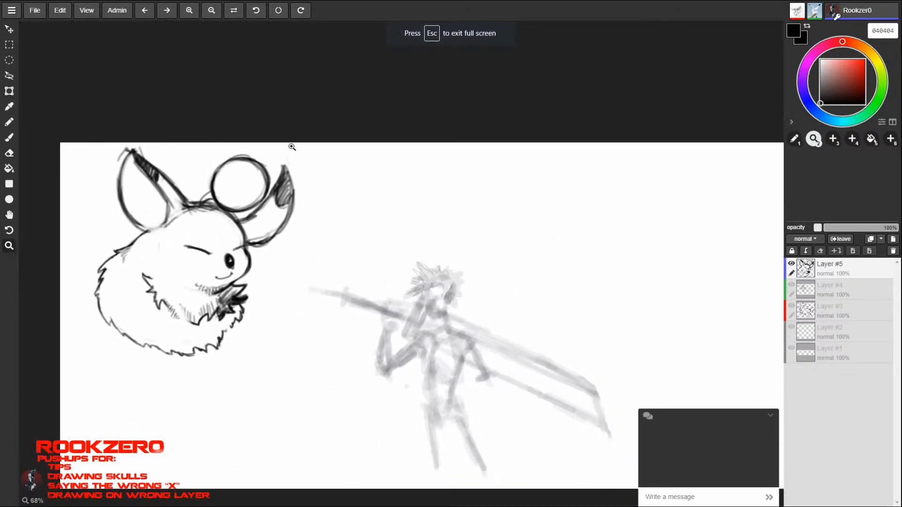
key("b")
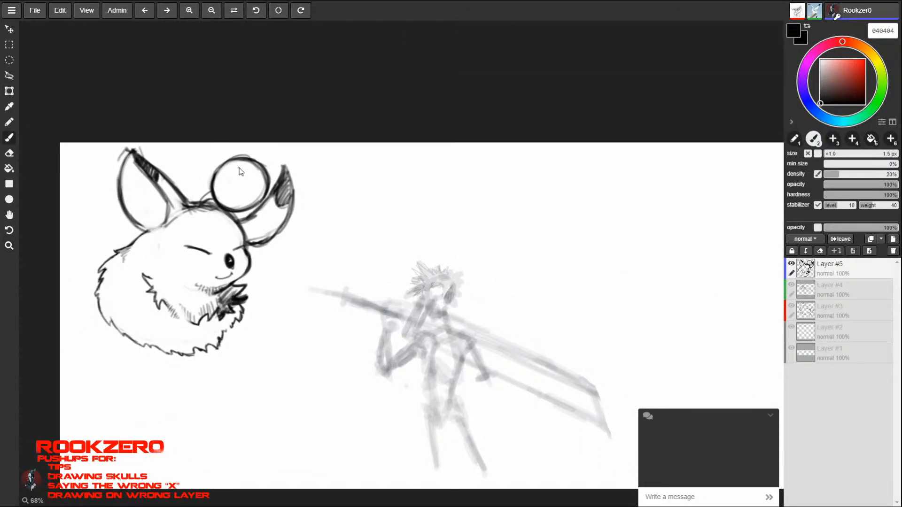
key("]")
left_click_drag(237, 158, 215, 193)
key("]")
left_click_drag(230, 159, 212, 188)
left_click_drag(211, 190, 217, 167)
mouse_move(229, 210)
left_mouse_down()
mouse_move(258, 209)
mouse_move(271, 189)
mouse_move(258, 207)
left_mouse_up()
- Set the brush size to 7 px and shade the circle into a ball with hatching, leaving a light area near its top
key("]")
key("]")
key("]")
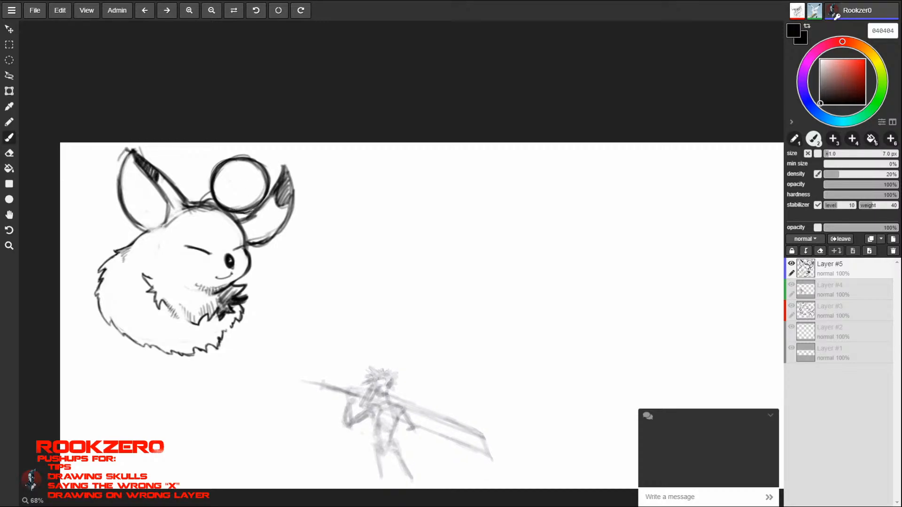
mouse_move(240, 212)
left_mouse_down()
mouse_move(258, 205)
mouse_move(267, 182)
left_mouse_up()
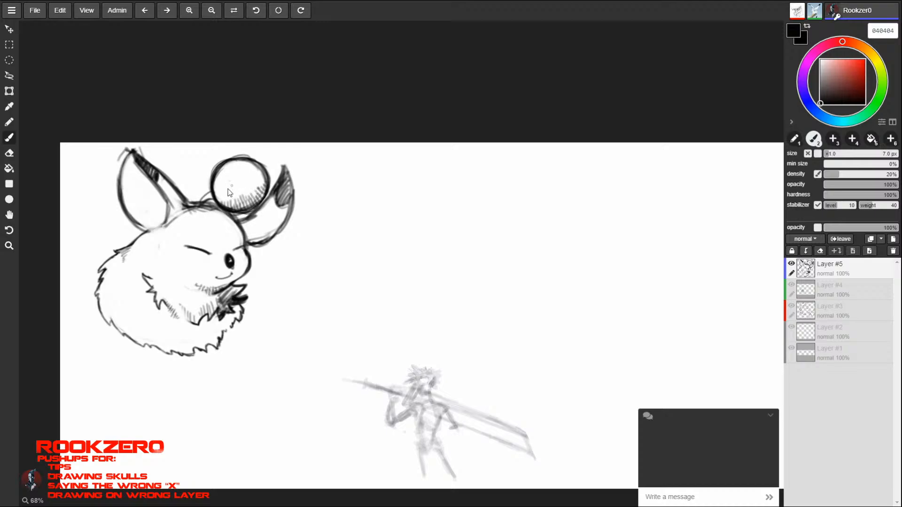
mouse_move(229, 193)
left_mouse_down()
mouse_move(217, 195)
mouse_move(252, 201)
mouse_move(225, 201)
mouse_move(249, 191)
mouse_move(257, 171)
mouse_move(253, 188)
left_mouse_up()
mouse_move(250, 187)
left_mouse_down()
mouse_move(244, 202)
mouse_move(215, 197)
mouse_move(242, 214)
mouse_move(251, 203)
mouse_move(254, 187)
mouse_move(227, 165)
mouse_move(236, 160)
left_mouse_up()
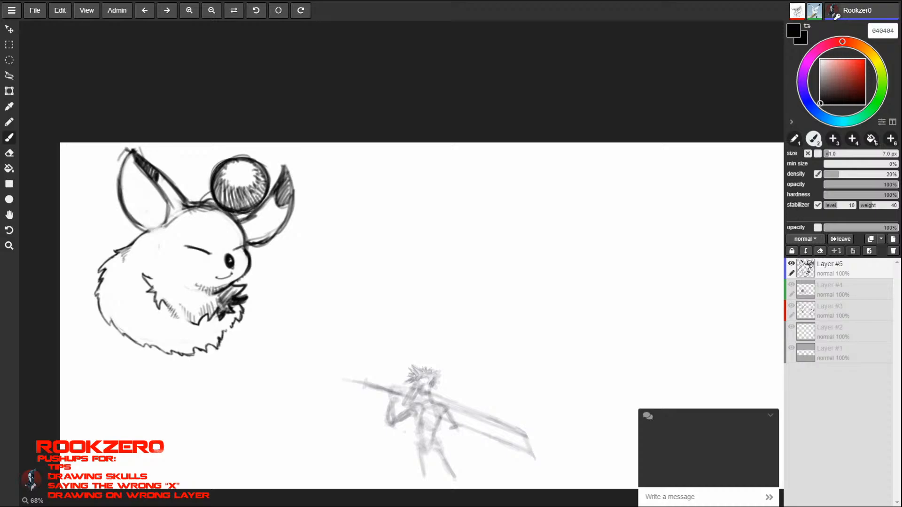
- Hatch the right ear's inner base, darken its outline, and strengthen the left ear's dark tip and outline
mouse_move(241, 215)
left_mouse_down()
mouse_move(267, 201)
mouse_move(240, 216)
mouse_move(255, 214)
mouse_move(250, 238)
mouse_move(254, 215)
left_mouse_up()
left_click_drag(255, 214, 252, 235)
mouse_move(260, 212)
left_mouse_down()
mouse_move(258, 246)
mouse_move(286, 221)
mouse_move(294, 190)
mouse_move(285, 166)
mouse_move(261, 208)
left_mouse_up()
mouse_move(284, 167)
left_mouse_down()
mouse_move(287, 218)
mouse_move(269, 245)
mouse_move(250, 246)
left_mouse_up()
left_click_drag(257, 238, 254, 246)
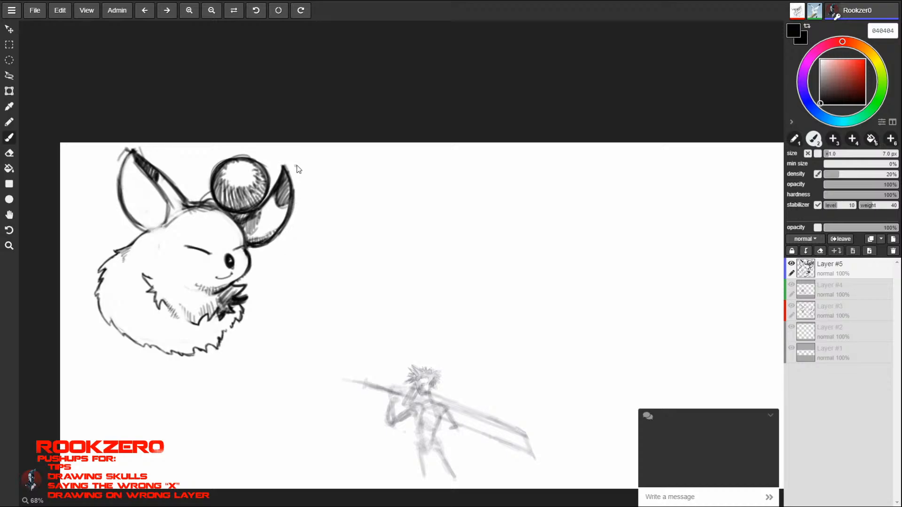
mouse_move(134, 160)
left_mouse_down()
mouse_move(162, 195)
mouse_move(163, 173)
mouse_move(167, 194)
mouse_move(143, 165)
mouse_move(172, 185)
mouse_move(140, 154)
mouse_move(126, 169)
mouse_move(119, 209)
mouse_move(150, 229)
left_mouse_up()
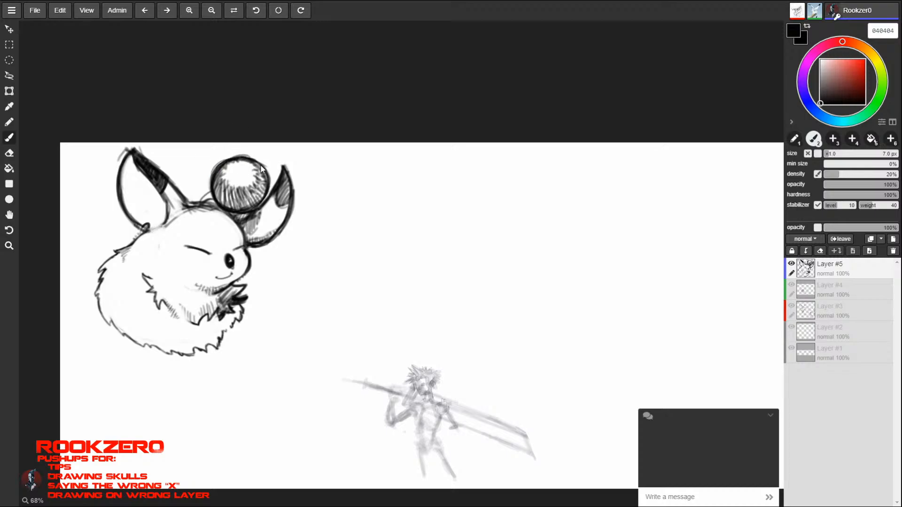
- Thicken the ball's outline all around and deepen the hatching around its highlight
left_click_drag(261, 164, 244, 157)
mouse_move(233, 158)
left_mouse_down()
mouse_move(263, 170)
mouse_move(217, 198)
mouse_move(242, 209)
mouse_move(266, 184)
left_mouse_up()
left_click_drag(248, 212, 240, 212)
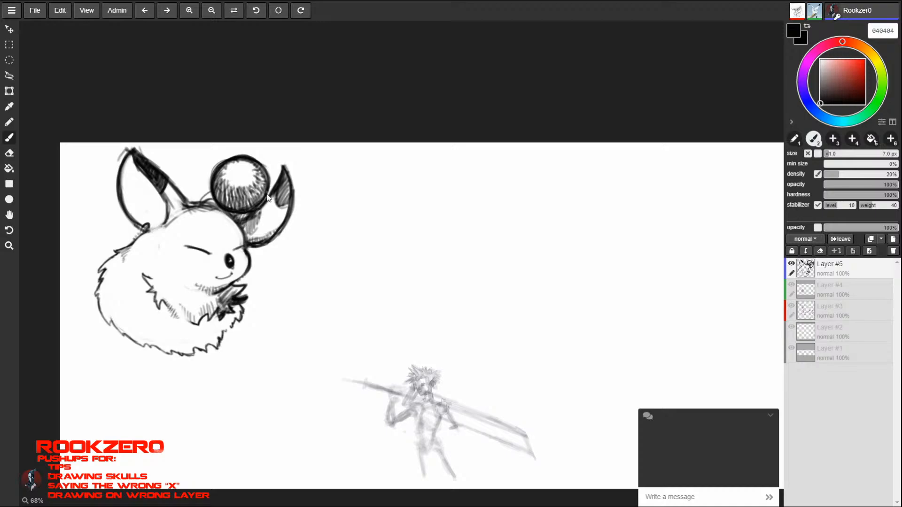
mouse_move(270, 181)
left_mouse_down()
mouse_move(257, 209)
mouse_move(244, 213)
mouse_move(236, 196)
left_mouse_up()
mouse_move(237, 196)
left_mouse_down()
mouse_move(259, 190)
mouse_move(227, 207)
mouse_move(257, 202)
mouse_move(248, 171)
left_mouse_up()
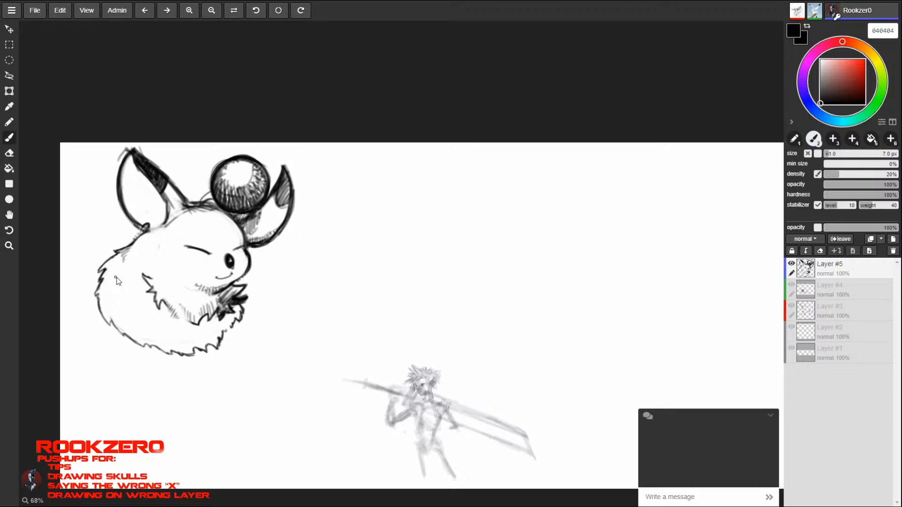
mouse_move(372, 225)
left_mouse_down()
mouse_move(288, 347)
mouse_move(293, 362)
left_mouse_up()
left_click_drag(368, 219, 384, 241)
mouse_move(386, 236)
left_mouse_down()
mouse_move(363, 209)
mouse_move(372, 226)
mouse_move(407, 160)
mouse_move(429, 210)
mouse_move(385, 230)
left_mouse_up()
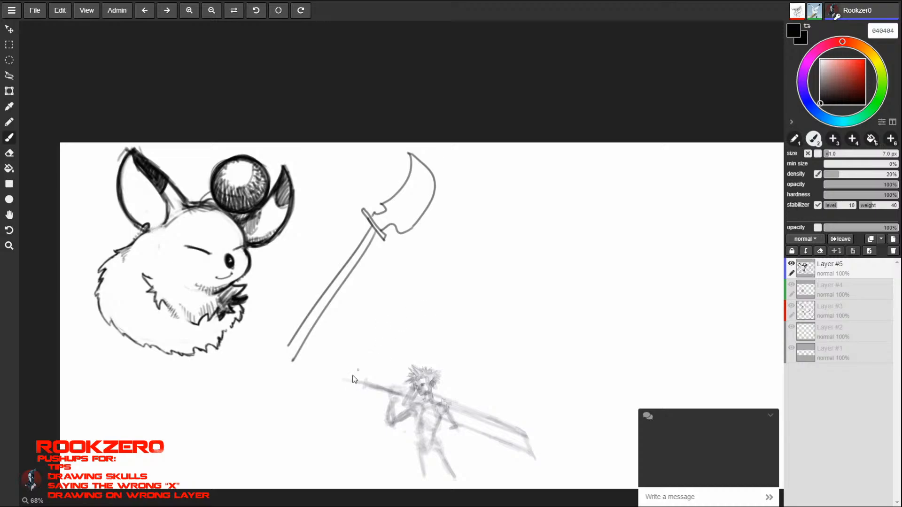
left_click_drag(405, 291, 347, 388)
mouse_move(406, 269)
left_mouse_down()
mouse_move(427, 295)
mouse_move(484, 191)
mouse_move(522, 152)
mouse_move(426, 277)
mouse_move(430, 296)
left_mouse_up()
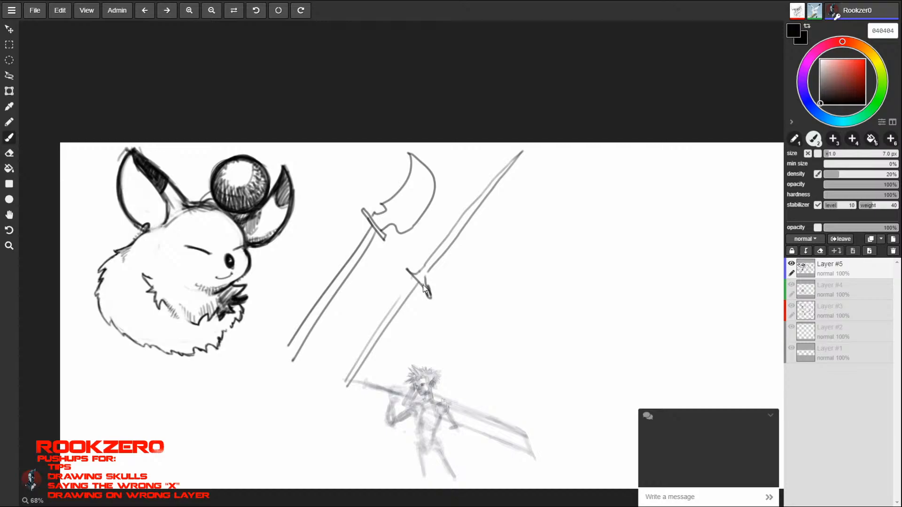
key("ctrl+z")
key("ctrl+z")
key("ctrl+z")
key("ctrl+z")
key("ctrl+z")
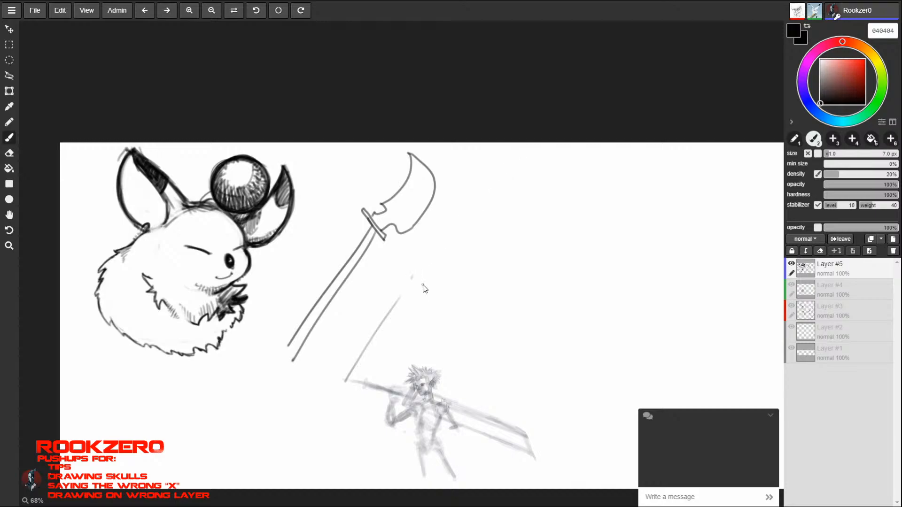
key("ctrl+z")
key("ctrl+z")
key("ctrl+z")
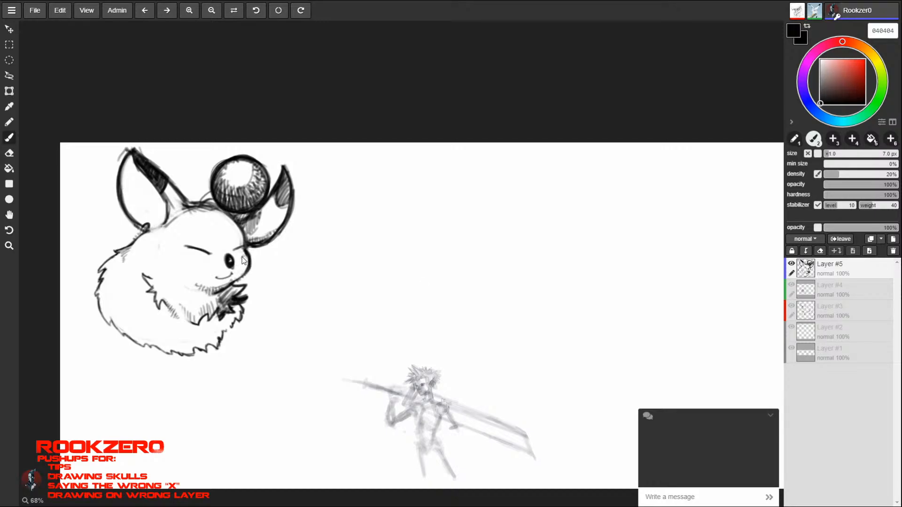
- Shade a small hatched blush mark on the creature's cheek below the closed eye
left_click(192, 260)
left_click_drag(192, 262, 197, 261)
- Draw a pair of small bat wings on the creature's back beside the left ear's base, with dark shading between their ribs
mouse_move(125, 245)
left_mouse_down()
mouse_move(116, 233)
mouse_move(94, 238)
left_mouse_up()
mouse_move(91, 238)
left_mouse_down()
mouse_move(105, 236)
mouse_move(99, 249)
mouse_move(119, 251)
mouse_move(102, 253)
mouse_move(117, 251)
mouse_move(96, 220)
mouse_move(83, 219)
mouse_move(102, 236)
left_mouse_up()
left_click_drag(103, 226, 104, 247)
left_click_drag(103, 237, 107, 245)
mouse_move(105, 236)
left_mouse_down()
mouse_move(121, 254)
mouse_move(113, 248)
left_mouse_up()
mouse_move(114, 239)
left_mouse_down()
mouse_move(121, 254)
mouse_move(130, 228)
mouse_move(139, 229)
left_mouse_up()
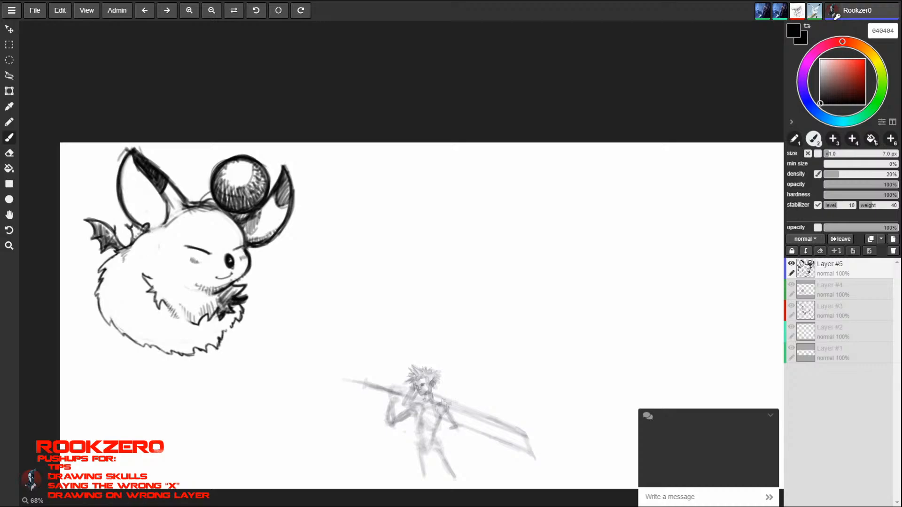
mouse_move(128, 222)
left_mouse_down()
mouse_move(134, 237)
mouse_move(129, 229)
mouse_move(126, 242)
mouse_move(138, 230)
left_mouse_up()
key("e")
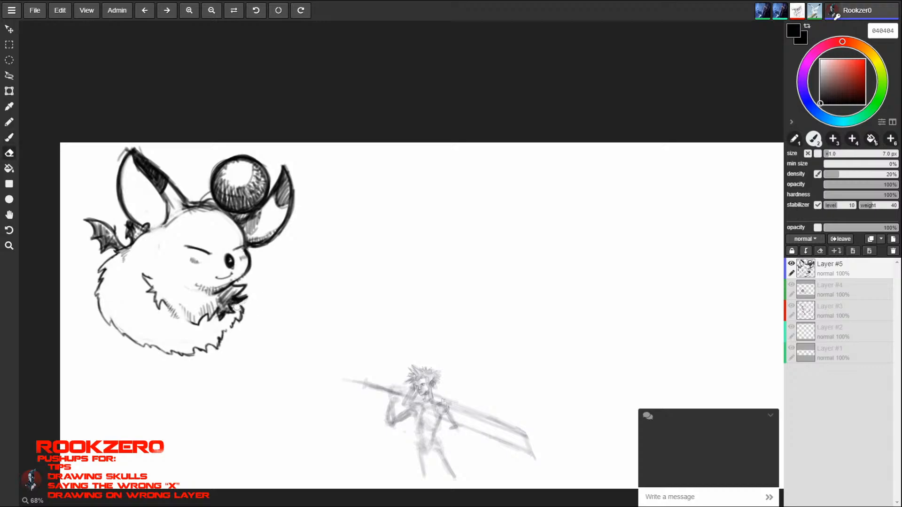
- Darken the fur edge below the paw and draw two small shaded feet poking out under the body
key("b")
left_click_drag(242, 303, 241, 322)
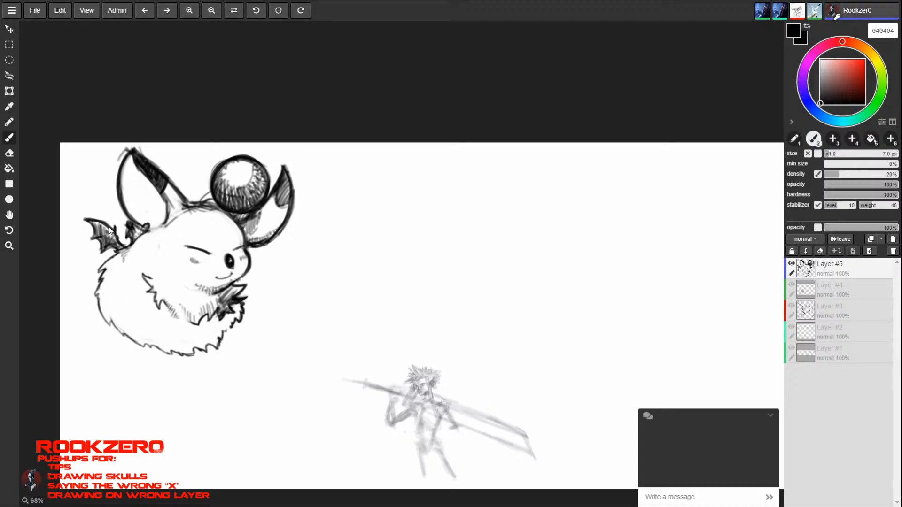
left_click_drag(154, 348, 174, 355)
left_click_drag(226, 330, 228, 345)
left_click_drag(159, 350, 173, 364)
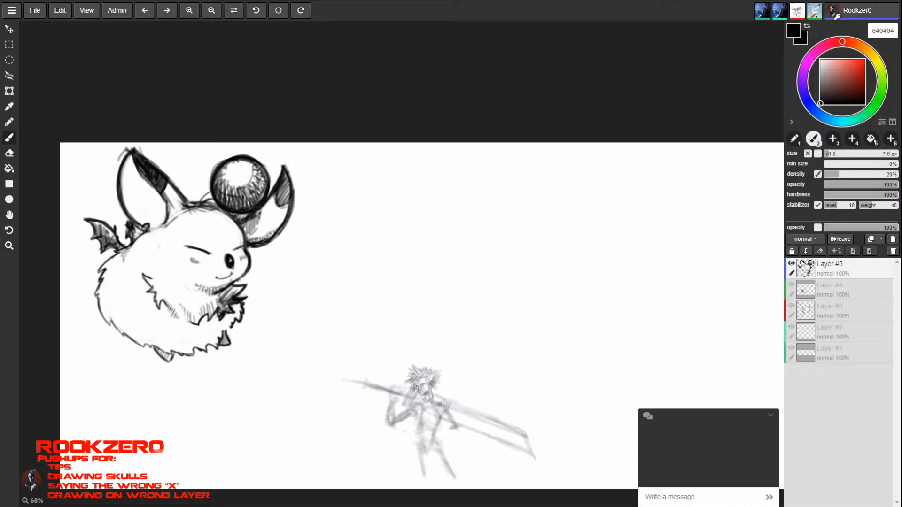
- Deepen the hatching along the lower edge of the left ear's dark tip
left_click_drag(148, 185, 165, 199)
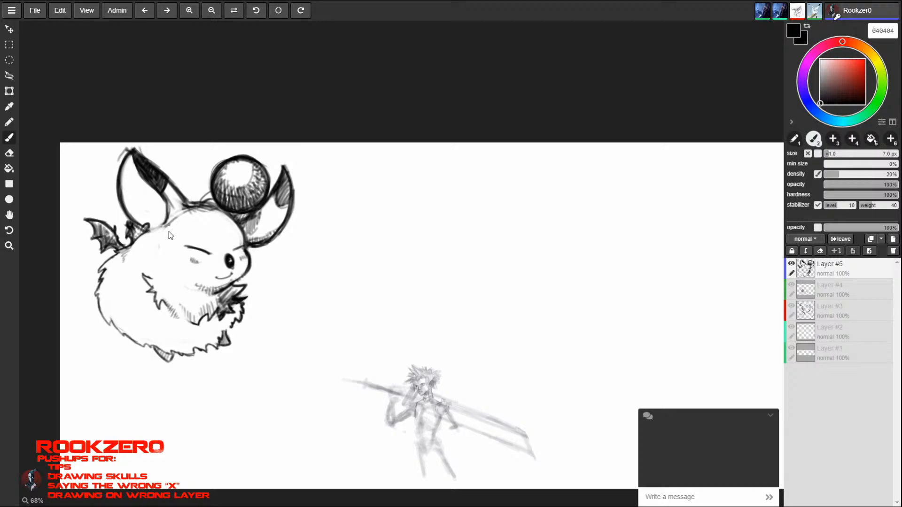
- Draw the upper part of a tall rounded outline in the empty canvas area to the creature's right
mouse_move(662, 179)
left_mouse_down()
mouse_move(652, 214)
mouse_move(664, 268)
left_mouse_up()
mouse_move(656, 186)
left_mouse_down()
mouse_move(708, 168)
mouse_move(741, 204)
left_mouse_up()
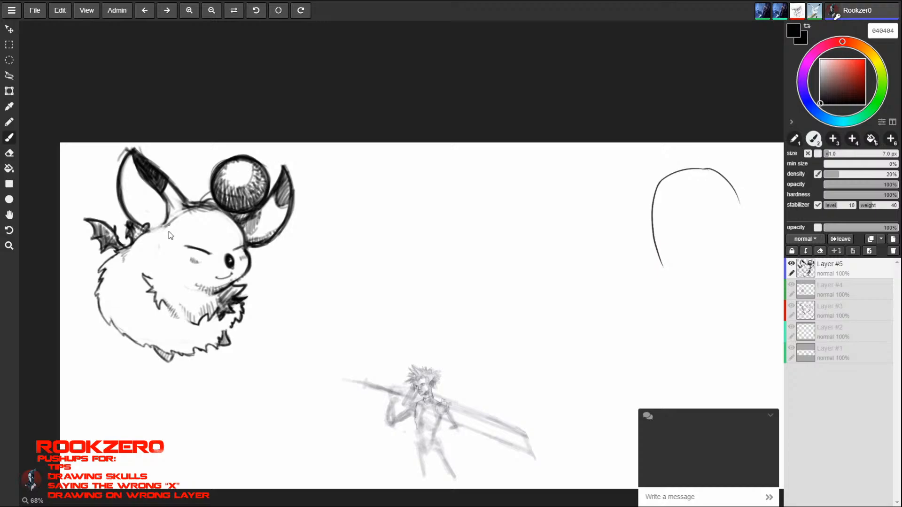
key("ctrl+z")
key("ctrl+y")
key("ctrl+z")
key("ctrl+y")
key("ctrl+z")
left_click_drag(702, 168, 731, 246)
left_click_drag(731, 241, 732, 298)
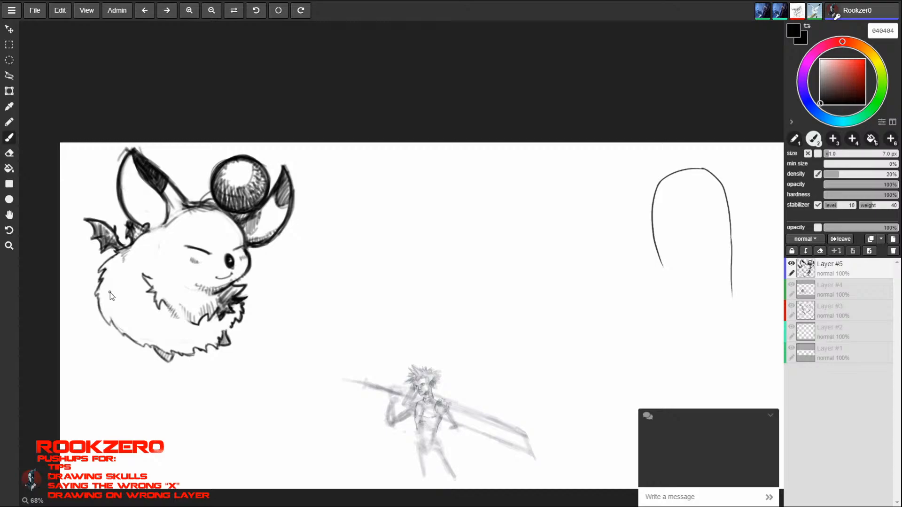
key("ctrl+z")
left_click_drag(731, 241, 729, 278)
- Hatch short fur lines along the lower edge of the creature's body
key("bracketleft")
mouse_move(103, 311)
left_mouse_down()
mouse_move(111, 324)
mouse_move(188, 355)
left_mouse_up()
mouse_move(192, 343)
left_mouse_down()
mouse_move(197, 355)
mouse_move(221, 348)
left_mouse_up()
left_click_drag(224, 326, 229, 334)
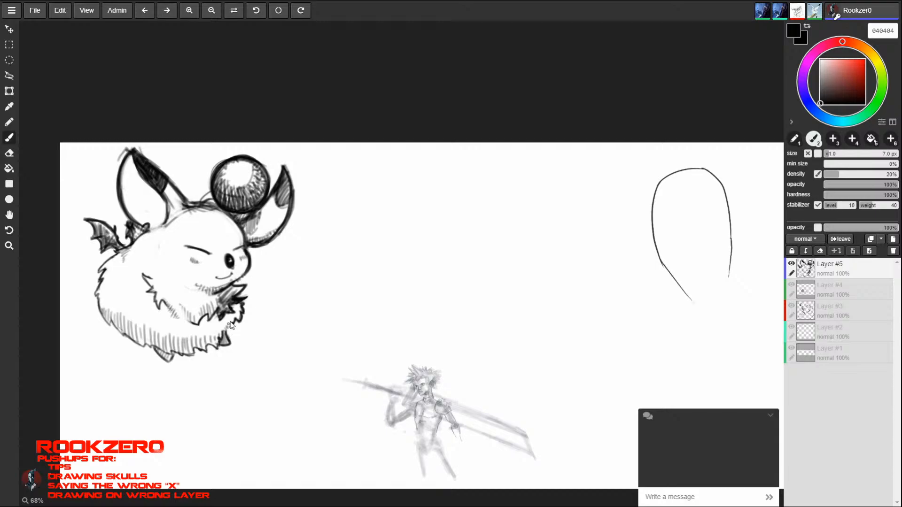
- Deepen the shading around the inside edge of the ball above the head with an 8 px brush
key("bracketright")
mouse_move(219, 165)
left_mouse_down()
mouse_move(212, 182)
mouse_move(222, 202)
left_mouse_up()
left_click_drag(223, 195, 231, 211)
mouse_move(232, 199)
left_mouse_down()
mouse_move(239, 211)
mouse_move(255, 208)
left_mouse_up()
mouse_move(257, 193)
left_mouse_down()
mouse_move(261, 206)
mouse_move(265, 198)
left_mouse_up()
left_click_drag(262, 184, 266, 195)
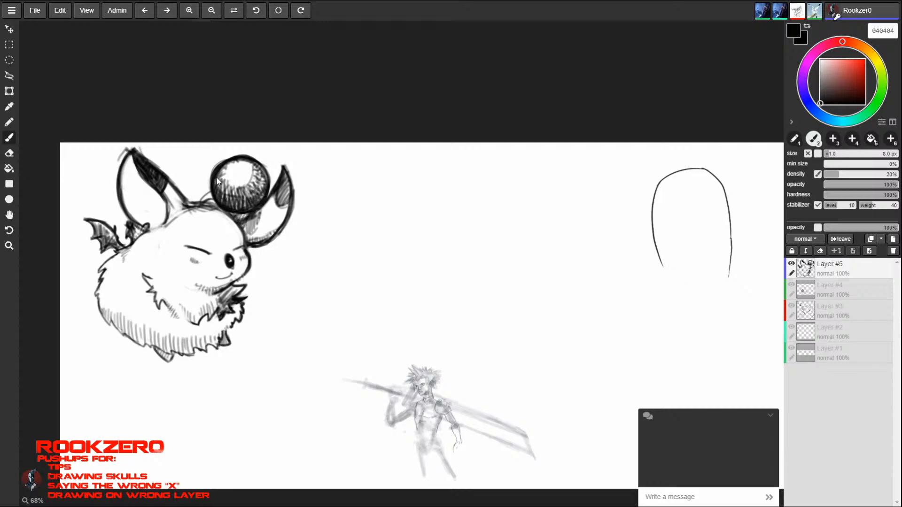
mouse_move(215, 178)
left_mouse_down()
mouse_move(220, 193)
mouse_move(261, 194)
mouse_move(266, 175)
left_mouse_up()
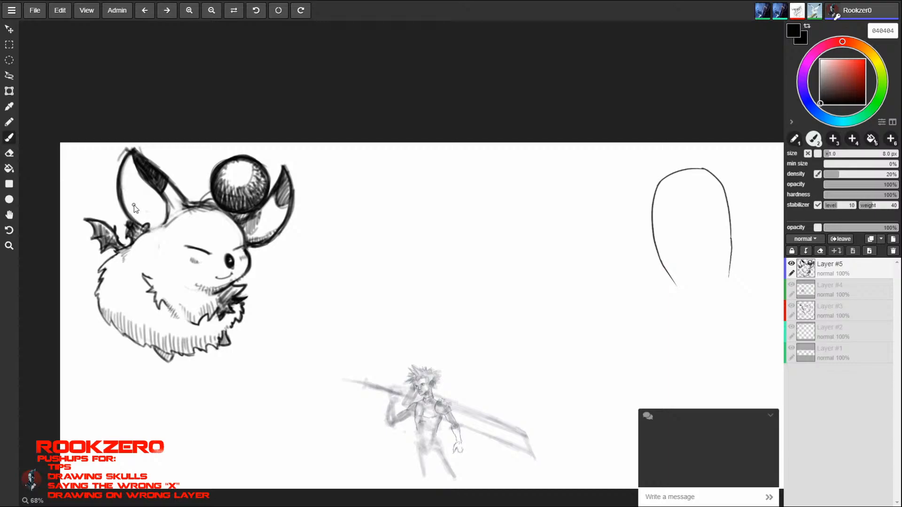
- Add hatched shading to the chest fur under the chin and beside the paw
mouse_move(208, 292)
left_mouse_down()
mouse_move(197, 301)
mouse_move(208, 308)
left_mouse_up()
left_click_drag(216, 298, 215, 311)
left_click_drag(222, 299, 220, 318)
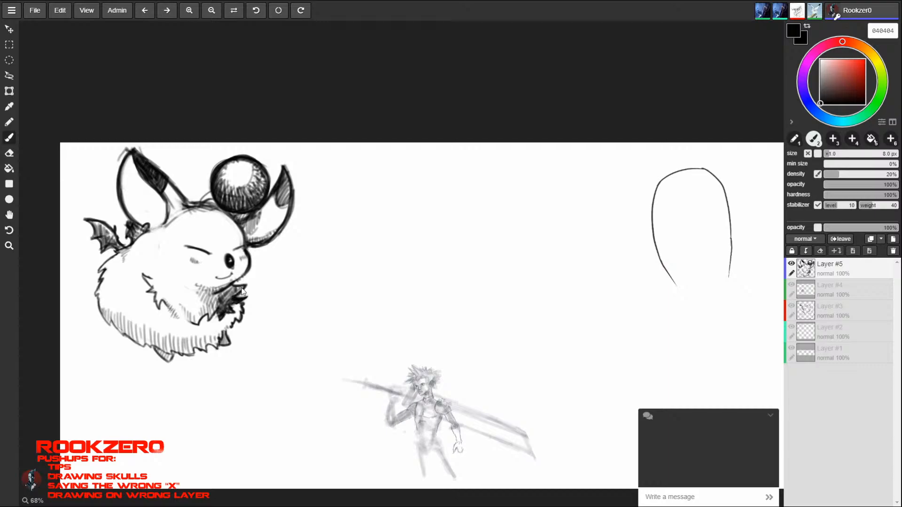
mouse_move(231, 287)
left_mouse_down()
mouse_move(215, 308)
mouse_move(186, 302)
mouse_move(202, 308)
left_mouse_up()
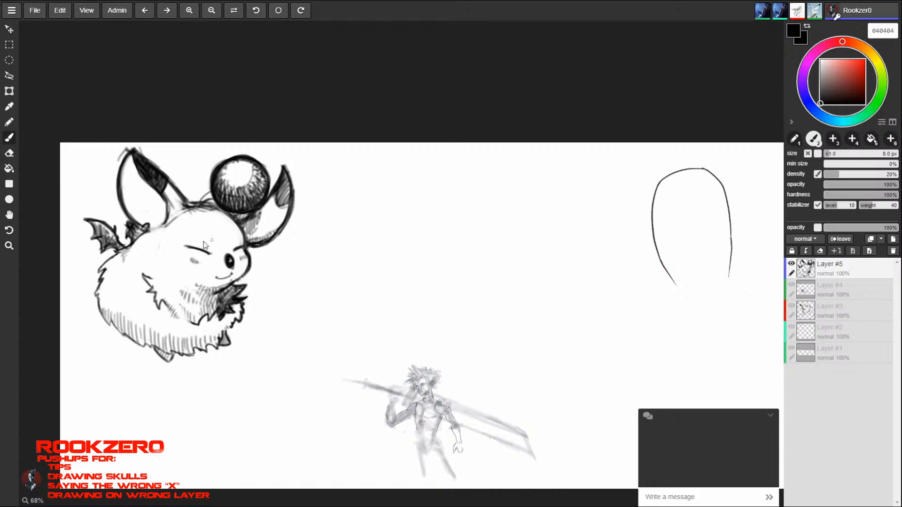
- Hatch the inside of the right ear and darken the closed eye line and lower fur edge
left_click_drag(186, 246, 208, 254)
mouse_move(252, 244)
left_mouse_down()
mouse_move(262, 212)
mouse_move(267, 223)
mouse_move(289, 184)
left_mouse_up()
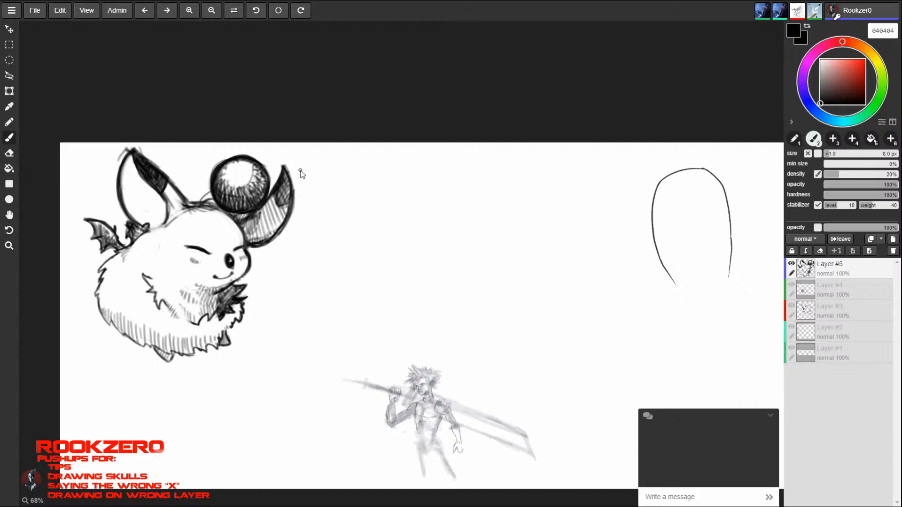
mouse_move(152, 347)
left_mouse_down()
mouse_move(163, 359)
mouse_move(181, 346)
mouse_move(204, 358)
mouse_move(223, 348)
mouse_move(219, 336)
left_mouse_up()
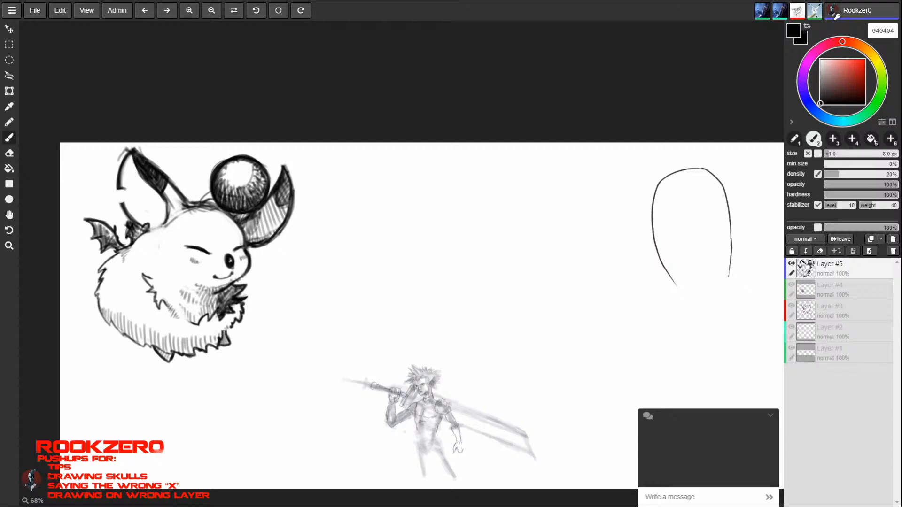
- Outline a small notch in the left ear's outer edge, then try hatching the ear's inside and undo that hatching
left_click_drag(124, 189, 122, 204)
mouse_move(127, 160)
left_mouse_down()
mouse_move(126, 180)
mouse_move(139, 190)
mouse_move(142, 183)
mouse_move(131, 207)
mouse_move(151, 219)
mouse_move(165, 200)
mouse_move(169, 217)
left_mouse_up()
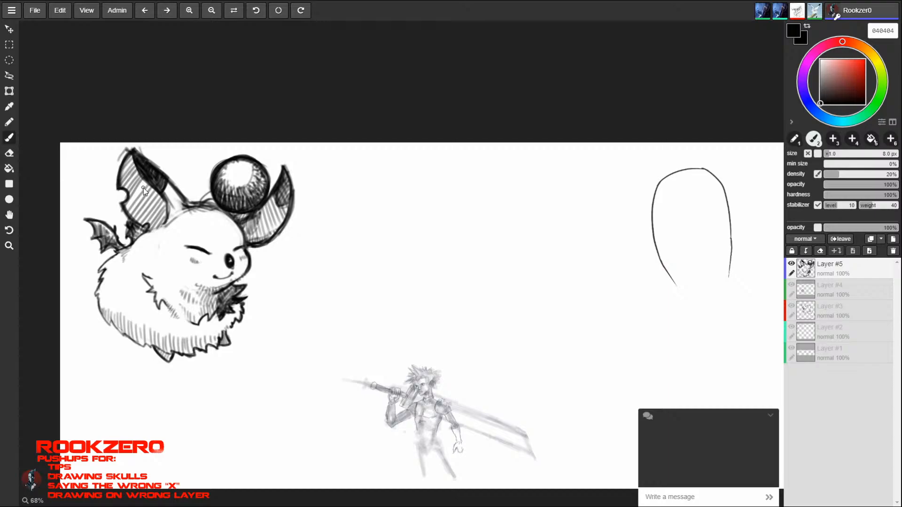
key("ctrl+z")
key("ctrl+z")
key("ctrl+z")
key("ctrl+z")
key("ctrl+z")
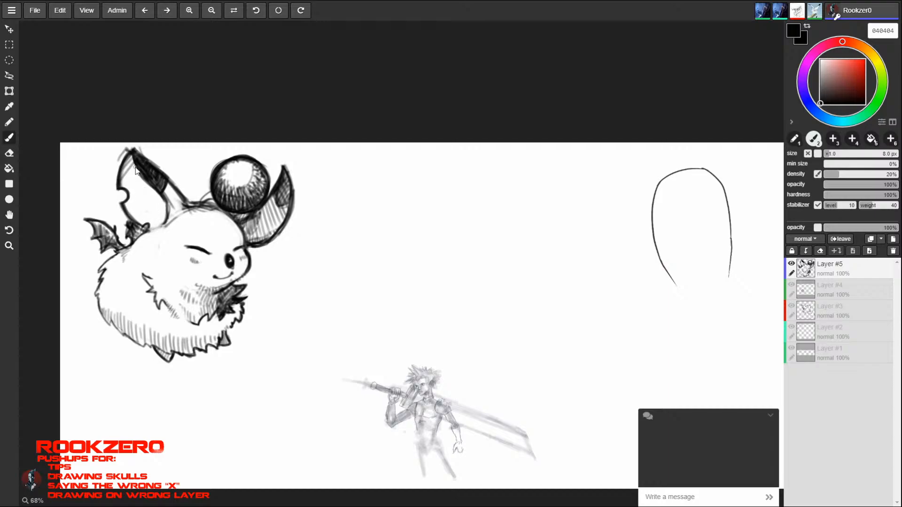
- Hatch the inside of the left ear with diagonal lines and reduce the brush size to 6 px
left_click_drag(136, 165, 123, 188)
mouse_move(143, 176)
left_mouse_down()
mouse_move(122, 212)
mouse_move(149, 187)
mouse_move(136, 225)
mouse_move(157, 229)
left_mouse_up()
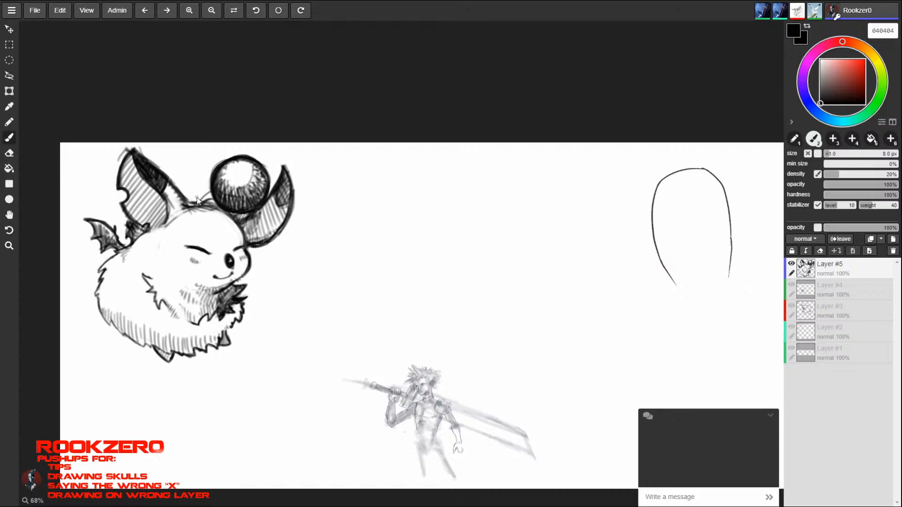
key("ctrl+z")
key("ctrl+z")
key("bracketleft")
key("bracketleft")
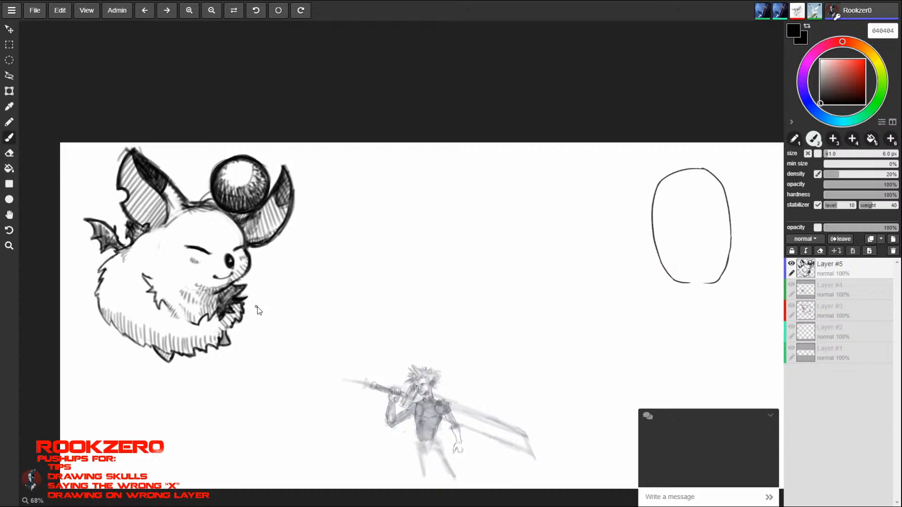
- Try a speech bubble with a handwritten roar in front of the horned monster's mouth, then undo it
key("space")
mouse_move(700, 332)
left_mouse_down()
mouse_move(355, 281)
mouse_move(131, 302)
left_mouse_up()
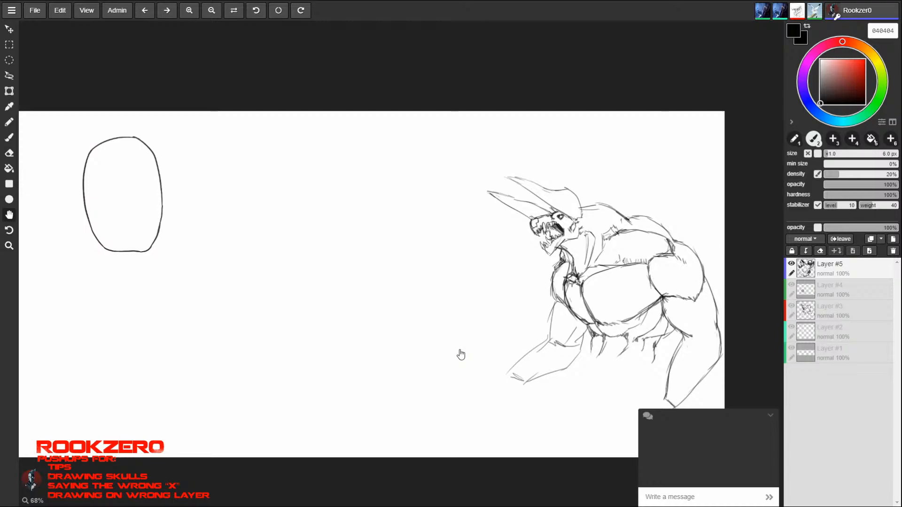
left_click_drag(508, 238, 518, 236)
mouse_move(405, 231)
left_mouse_down()
mouse_move(407, 255)
mouse_move(440, 237)
mouse_move(451, 250)
mouse_move(478, 225)
mouse_move(505, 224)
mouse_move(495, 245)
mouse_move(515, 233)
left_mouse_up()
mouse_move(425, 266)
left_mouse_down()
mouse_move(429, 303)
mouse_move(478, 277)
left_mouse_up()
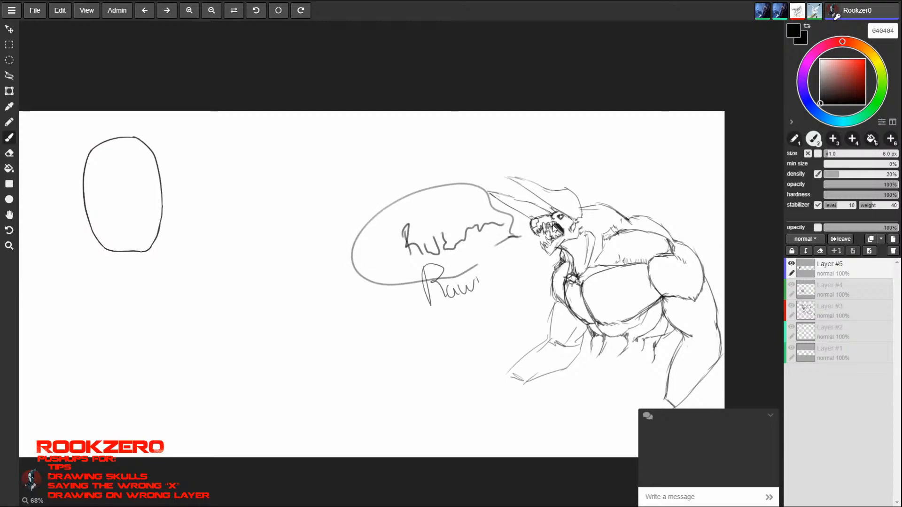
key("ctrl+z")
key("ctrl+z")
key("ctrl+z")
key("ctrl+z")
key("ctrl+z")
key("ctrl+z")
key("ctrl+z")
key("ctrl+z")
key("ctrl+z")
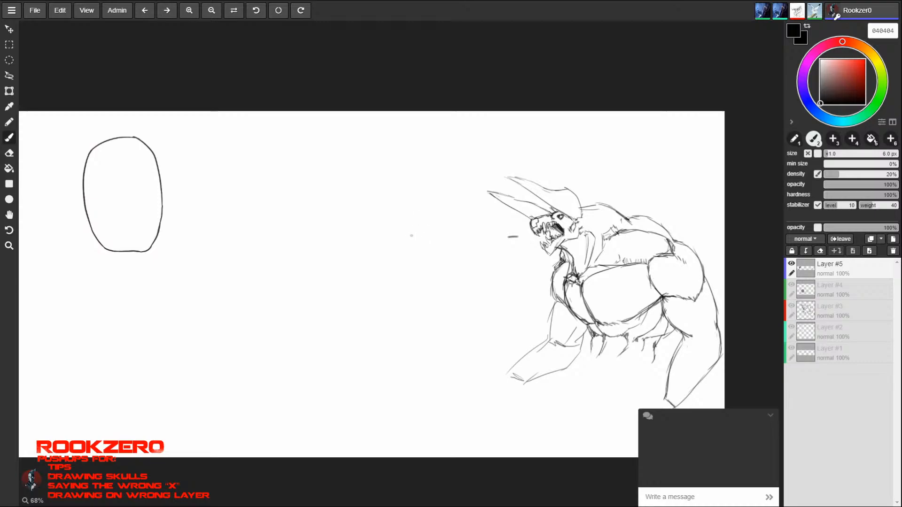
- Try a small speech bubble reading "Bork" in front of the horned monster, then undo it
left_click_drag(412, 233, 420, 256)
mouse_move(407, 236)
left_mouse_down()
mouse_move(422, 229)
mouse_move(418, 251)
mouse_move(432, 235)
left_mouse_up()
left_click_drag(436, 231, 444, 232)
mouse_move(447, 221)
left_mouse_down()
mouse_move(451, 244)
mouse_move(473, 239)
mouse_move(448, 204)
left_mouse_up()
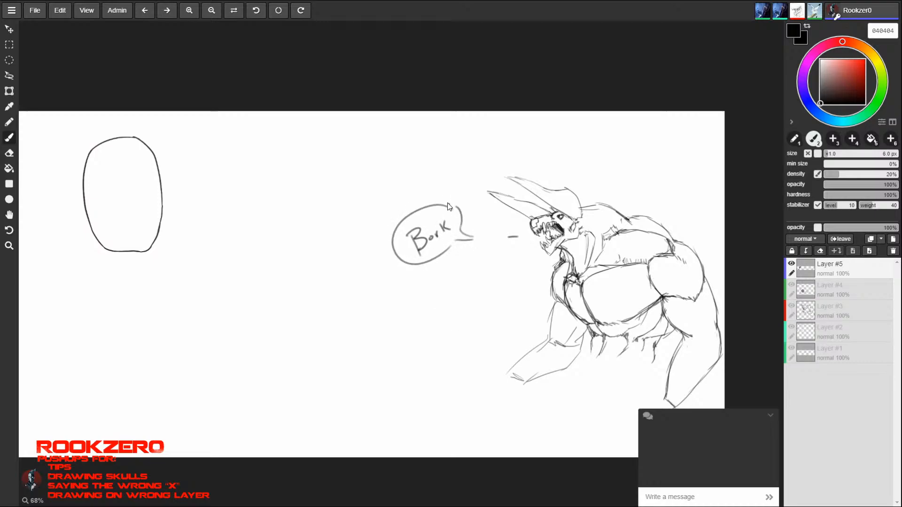
key("ctrl+z")
key("ctrl+z")
key("ctrl+z")
key("ctrl+z")
key("ctrl+z")
key("ctrl+z")
key("ctrl+z")
key("ctrl+z")
key("ctrl+z")
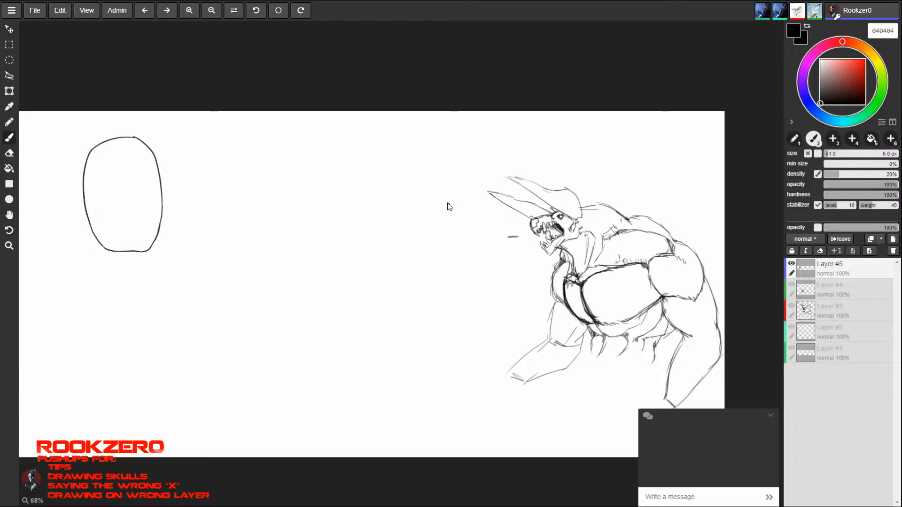
- Return to the furry creature and darken the fur outline along its back with a 5 px brush
key("space")
left_click_drag(211, 266, 665, 268)
left_click_drag(265, 254, 572, 258)
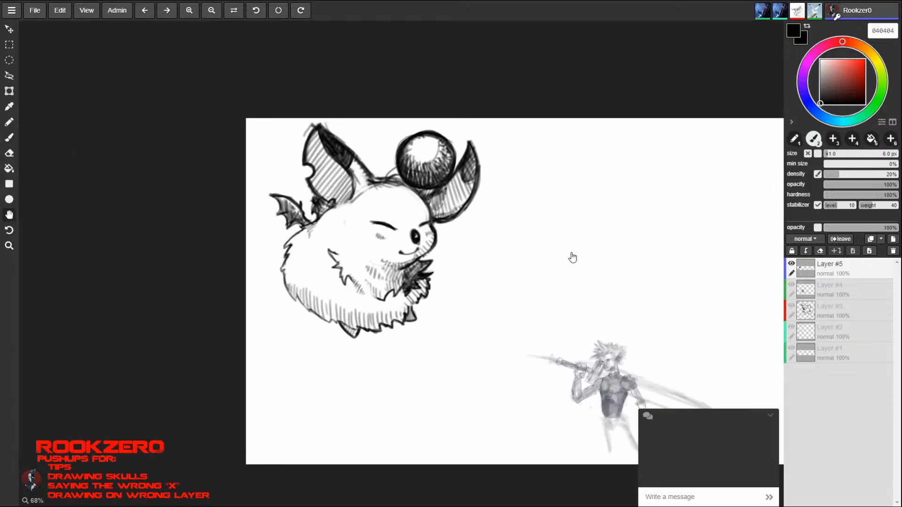
key("b")
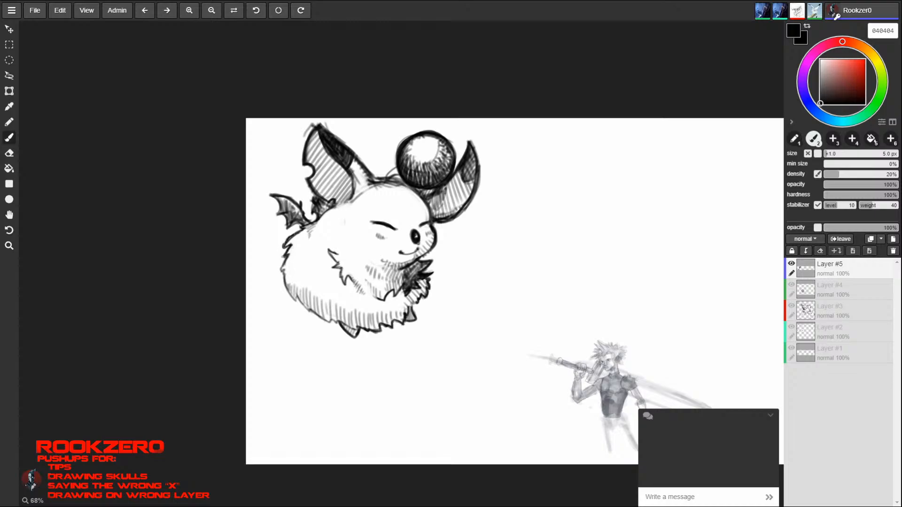
mouse_move(288, 254)
left_mouse_down()
mouse_move(280, 271)
mouse_move(288, 292)
left_mouse_up()
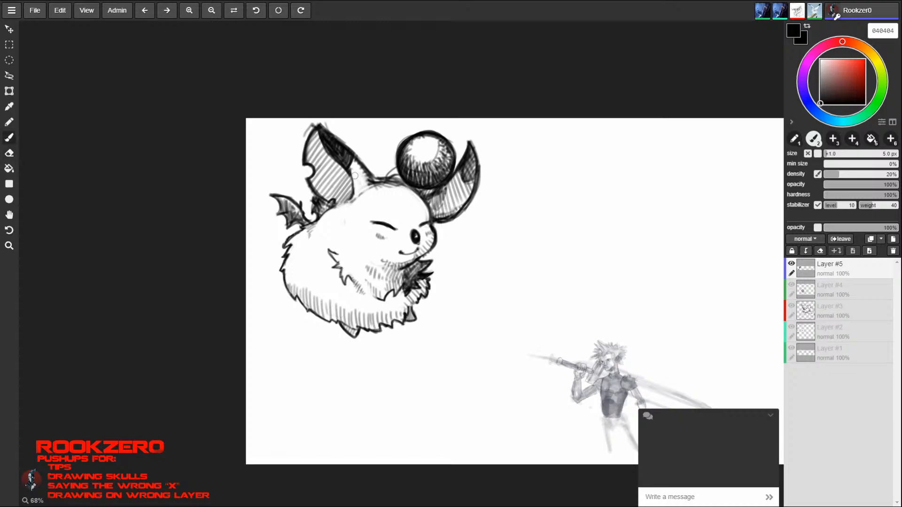
- Add short fur strokes at the left ear's base and erase the stray outline beneath it
key("e")
key("b")
mouse_move(347, 170)
left_mouse_down()
mouse_move(352, 197)
mouse_move(356, 181)
left_mouse_up()
left_click_drag(357, 174, 362, 186)
key("e")
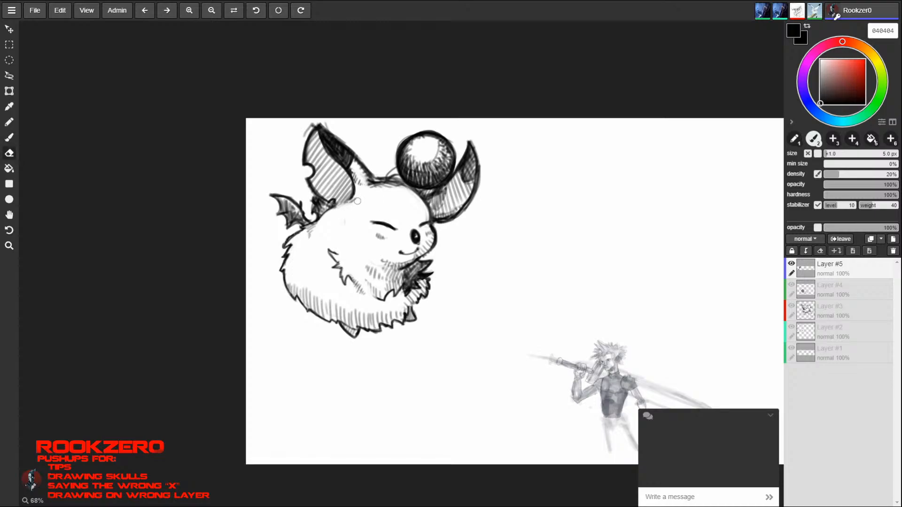
left_click_drag(355, 199, 345, 204)
- Shade the fur tufts along the creature's back edge below the wings
key("b")
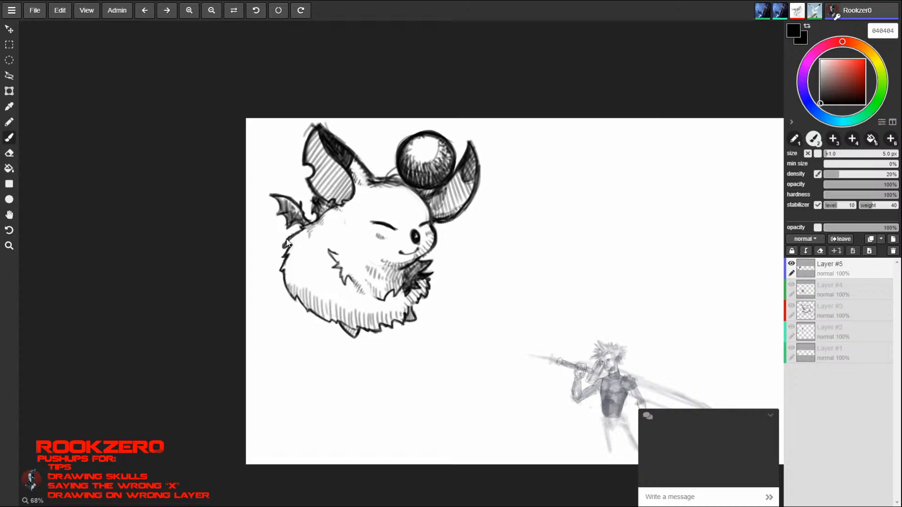
left_click_drag(287, 245, 293, 240)
left_click_drag(295, 236, 288, 268)
left_click_drag(288, 283, 298, 295)
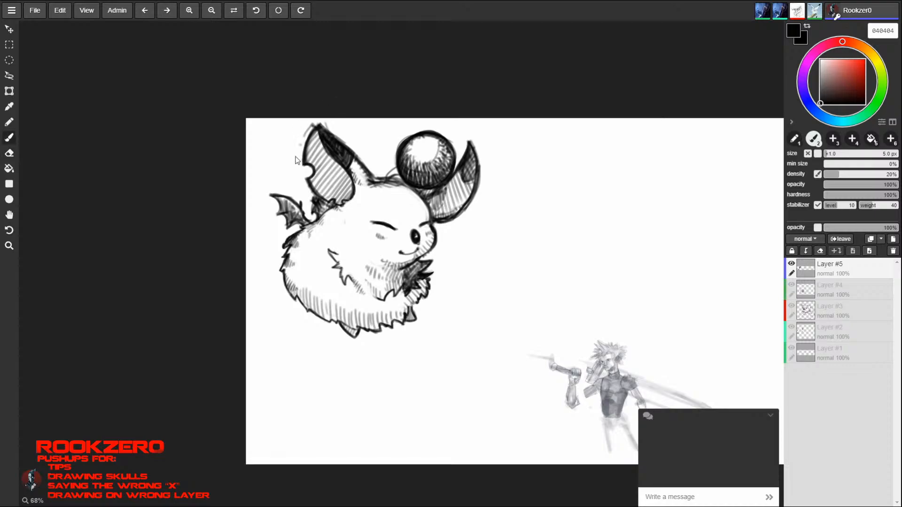
- Erase the stray sketch lines around the left ear's tip and clean up its outline
key("e")
key("b")
key("e")
left_click_drag(326, 123, 344, 139)
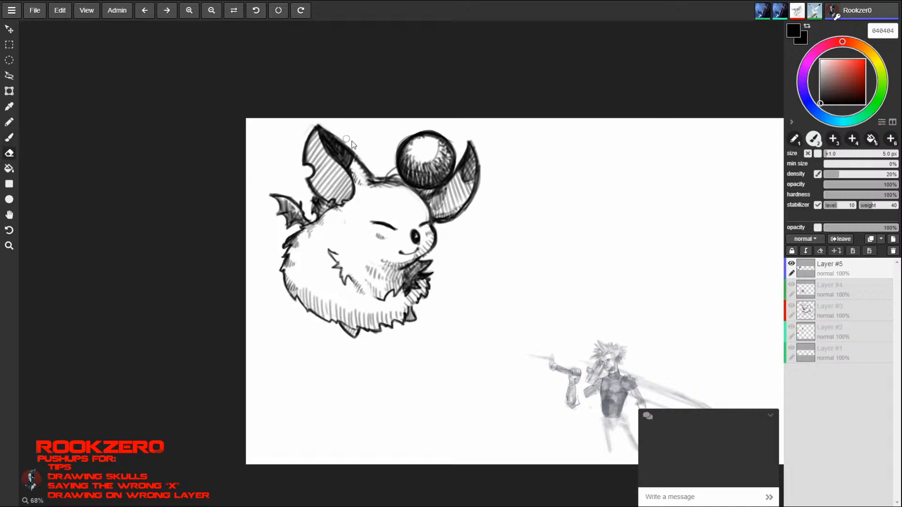
key("b")
key("e")
key("b")
key("e")
key("b")
key("e")
key("b")
key("e")
key("b")
key("e")
- Darken the shaded tips of both ears to a more solid black
key("b")
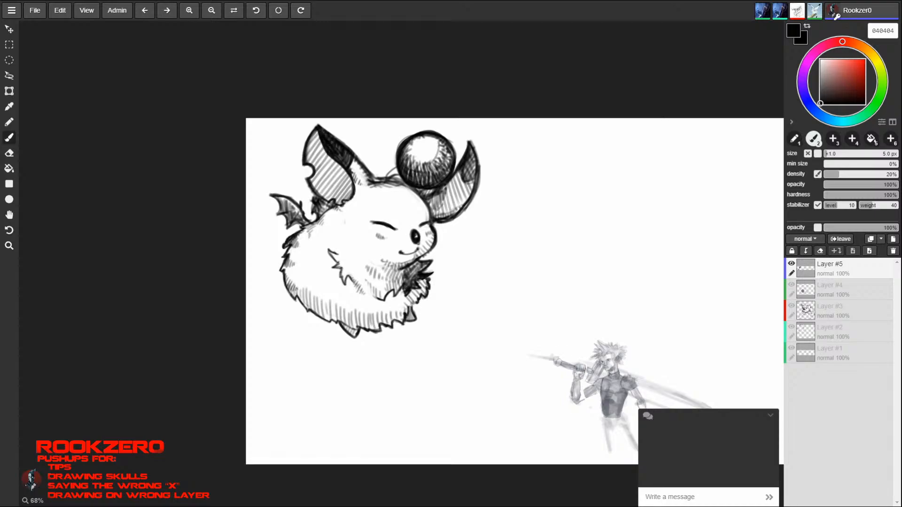
left_click_drag(331, 151, 344, 155)
mouse_move(464, 175)
left_mouse_down()
mouse_move(458, 186)
mouse_move(470, 178)
left_mouse_up()
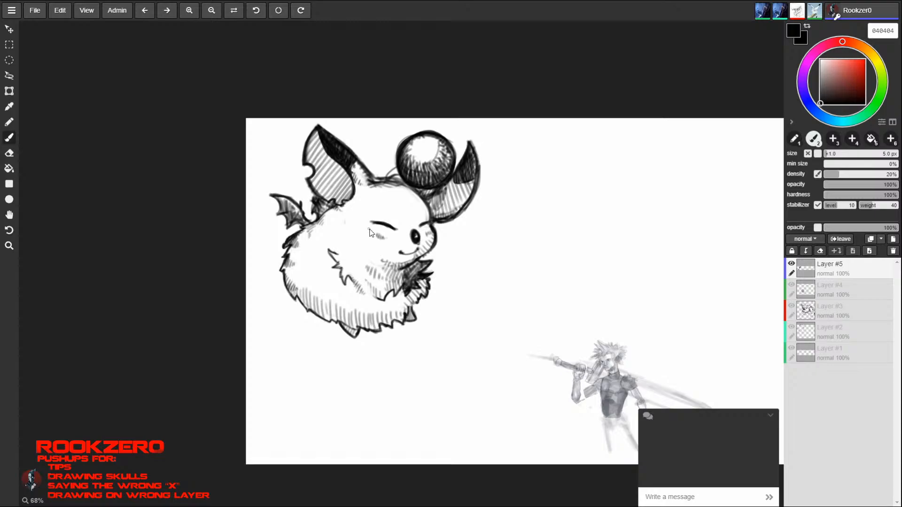
- Undo a stray mark below the closed eye and redraw the curved stem joining the ball to the head
left_click_drag(365, 234, 369, 233)
key("ctrl+z")
mouse_move(386, 180)
left_mouse_down()
mouse_move(398, 167)
mouse_move(397, 179)
left_mouse_up()
key("e")
key("b")
key("e")
key("b")
left_click(397, 177, "alt")
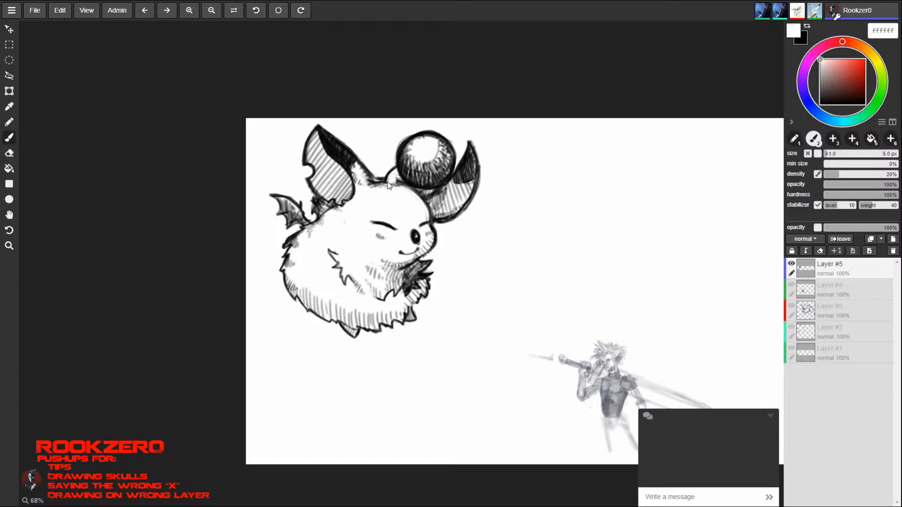
- Ink a small curl at the stem's base in black (000000) and darken the head outline beside the left ear
left_click_drag(837, 87, 883, 124)
left_click_drag(387, 181, 394, 181)
left_click_drag(395, 181, 379, 180)
key("ctrl+z")
left_click_drag(382, 180, 389, 179)
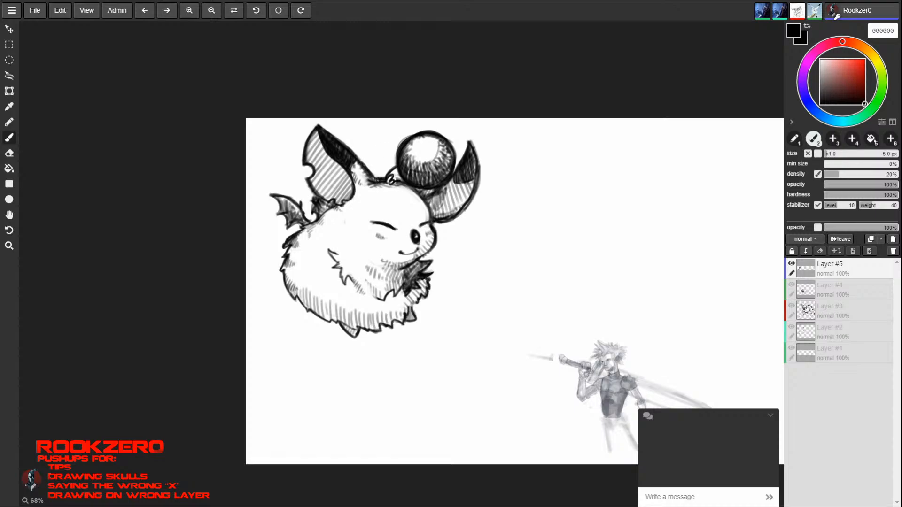
mouse_move(360, 163)
left_mouse_down()
mouse_move(376, 194)
mouse_move(395, 186)
left_mouse_up()
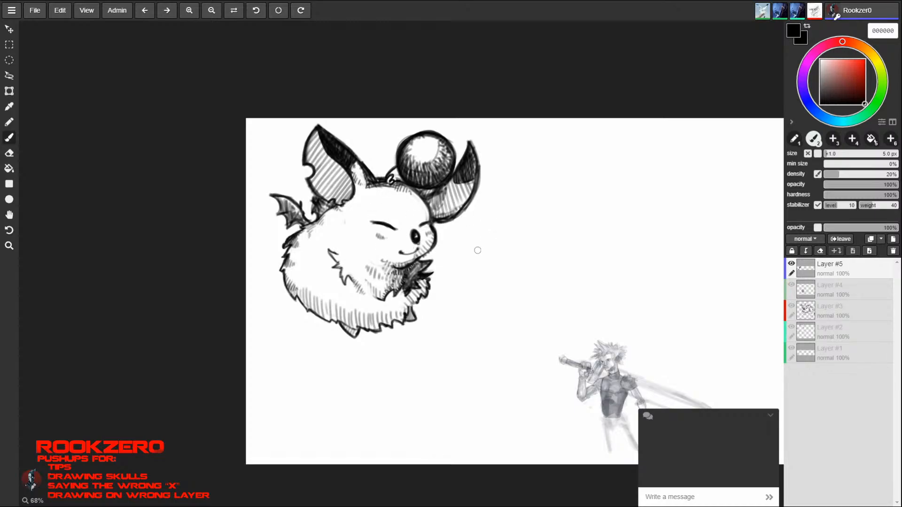
- Refine the fur shading under the creature's chin, alternating between brush and eraser
key("e")
key("b")
key("e")
key("b")
key("bracketright")
key("bracketright")
key("e")
key("b")
key("e")
key("b")
key("e")
key("b")
key("e")
key("b")
key("bracketleft")
- Set the brush colour to red (ff0000), add a new layer and place it below the line art layer
left_click_drag(853, 88, 873, 61)
left_click(894, 239)
mouse_move(839, 266)
left_mouse_down()
mouse_move(843, 301)
mouse_move(847, 290)
left_mouse_up()
- Enlarge the brush to 35 px and paint the ball above the head solid red on the new layer
key("]")
key("]")
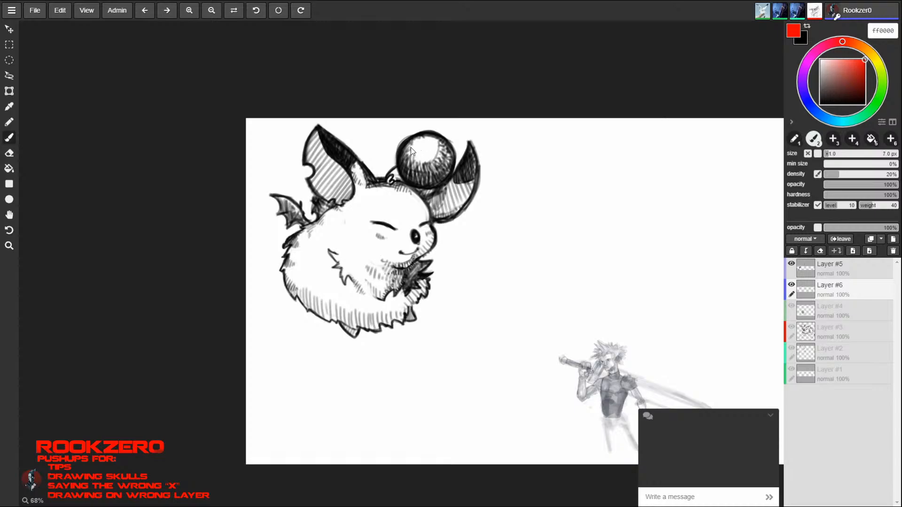
key("]")
key("]")
key("]")
key("]")
key("]")
key("]")
key("]")
key("]")
key("]")
key("]")
key("]")
mouse_move(424, 140)
left_mouse_down()
mouse_move(408, 159)
mouse_move(438, 147)
mouse_move(423, 150)
mouse_move(432, 159)
mouse_move(444, 145)
mouse_move(446, 156)
left_mouse_up()
mouse_move(427, 183)
left_mouse_down()
mouse_move(404, 160)
mouse_move(425, 175)
mouse_move(431, 167)
left_mouse_up()
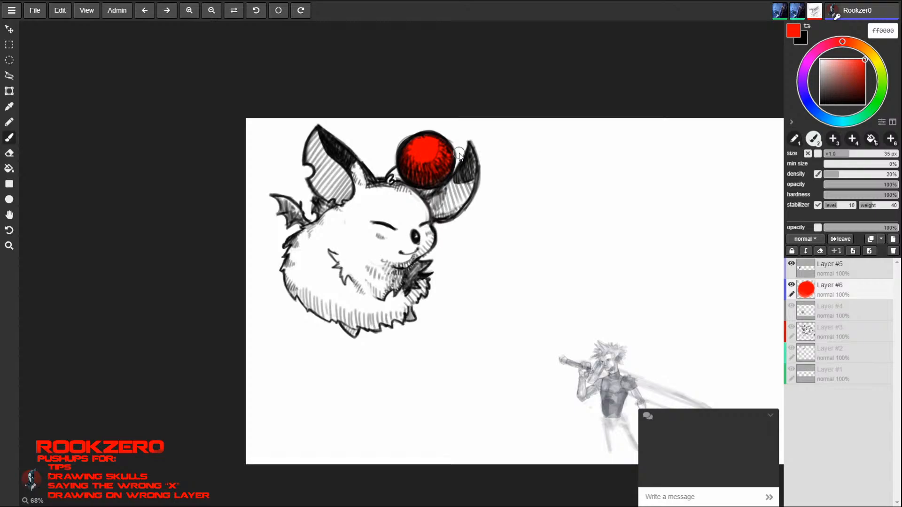
- Switch to blue, reduce the brush to 16 px and paint the creature's larger bat wing
left_click(811, 107)
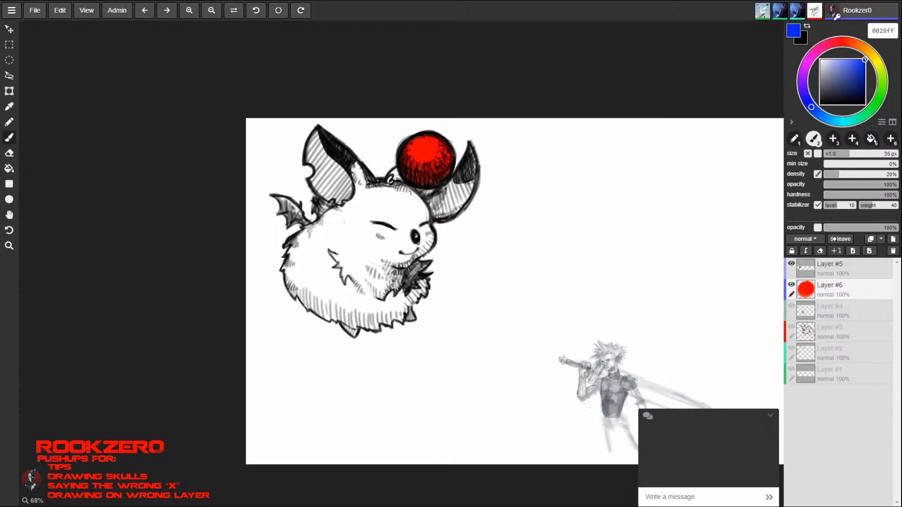
key("bracketleft")
key("bracketleft")
key("bracketleft")
key("bracketleft")
key("bracketleft")
key("bracketleft")
key("bracketleft")
key("bracketleft")
key("bracketleft")
key("bracketleft")
key("bracketleft")
key("bracketleft")
key("bracketleft")
key("bracketleft")
key("bracketleft")
key("bracketleft")
key("bracketleft")
key("bracketleft")
key("bracketleft")
left_click_drag(280, 200, 293, 208)
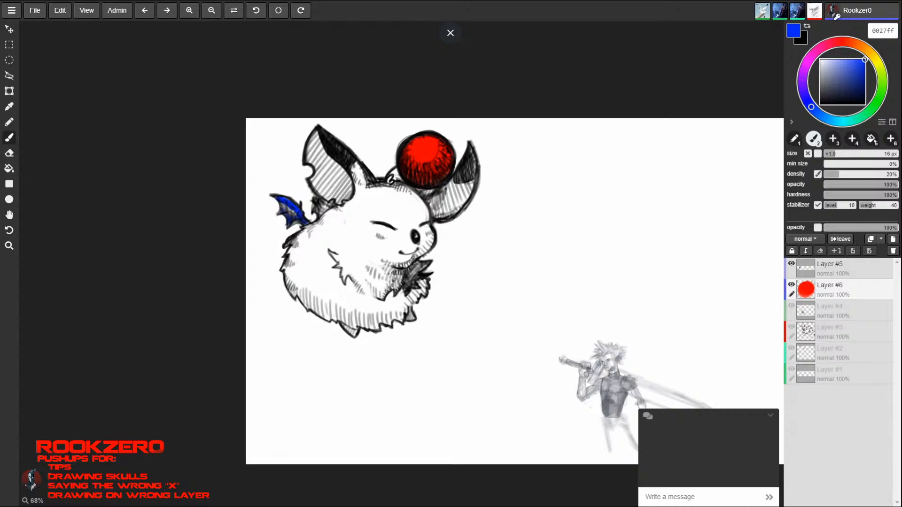
- Paint the smaller wing blue at 25 px, and cover the body, head and ears in pale pink (f7d3d0) with a brush of up to 50 px
mouse_move(294, 209)
left_mouse_down()
mouse_move(302, 219)
mouse_move(324, 204)
left_mouse_up()
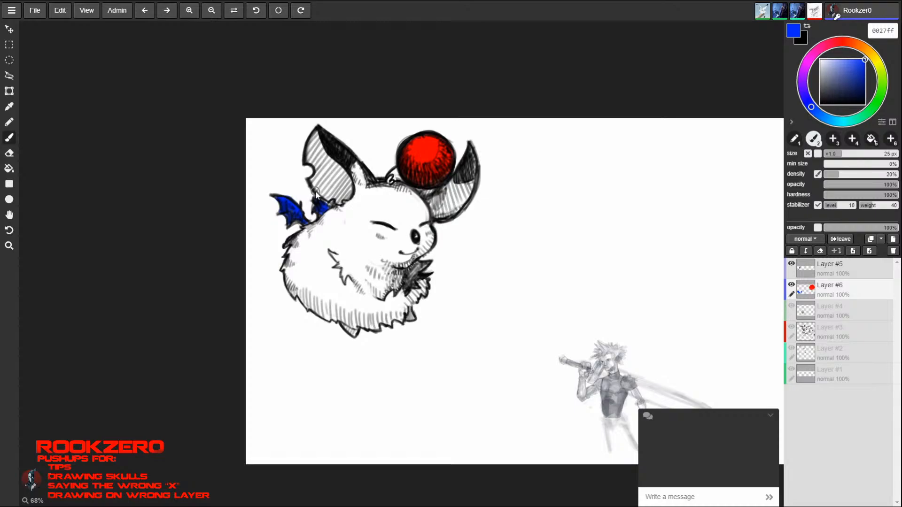
mouse_move(861, 40)
left_mouse_down()
mouse_move(869, 51)
mouse_move(840, 42)
mouse_move(827, 61)
left_mouse_up()
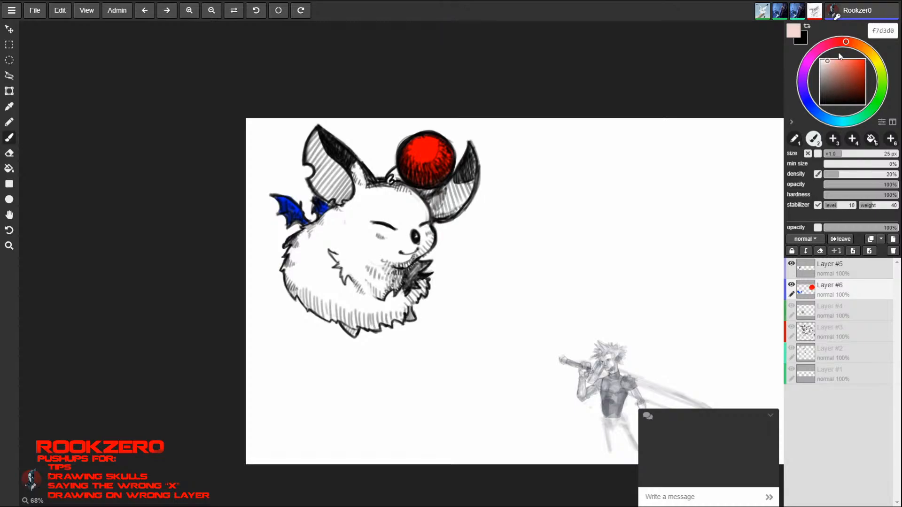
key("bracketright")
key("bracketright")
key("bracketright")
mouse_move(319, 135)
left_mouse_down()
mouse_move(315, 162)
mouse_move(336, 162)
mouse_move(363, 183)
mouse_move(386, 221)
mouse_move(392, 212)
mouse_move(347, 254)
mouse_move(354, 212)
mouse_move(350, 244)
mouse_move(331, 225)
mouse_move(335, 214)
mouse_move(308, 265)
mouse_move(301, 253)
mouse_move(301, 291)
mouse_move(289, 254)
mouse_move(289, 282)
mouse_move(336, 295)
mouse_move(319, 310)
mouse_move(339, 296)
mouse_move(367, 243)
mouse_move(355, 326)
mouse_move(393, 297)
mouse_move(386, 244)
mouse_move(403, 225)
mouse_move(424, 238)
mouse_move(404, 200)
mouse_move(420, 188)
mouse_move(460, 192)
mouse_move(455, 200)
mouse_move(469, 152)
left_mouse_up()
key("bracketright")
key("bracketright")
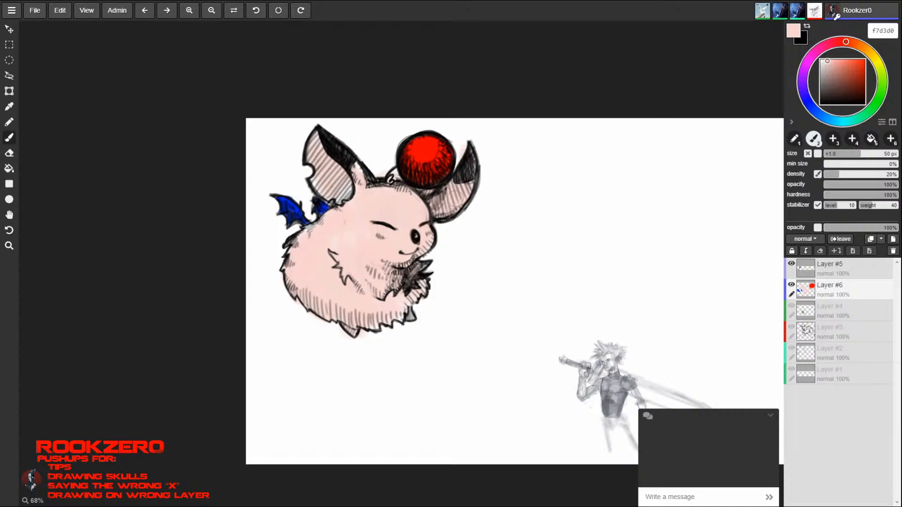
mouse_move(371, 231)
left_mouse_down()
mouse_move(358, 255)
mouse_move(351, 174)
mouse_move(335, 166)
mouse_move(316, 182)
left_mouse_up()
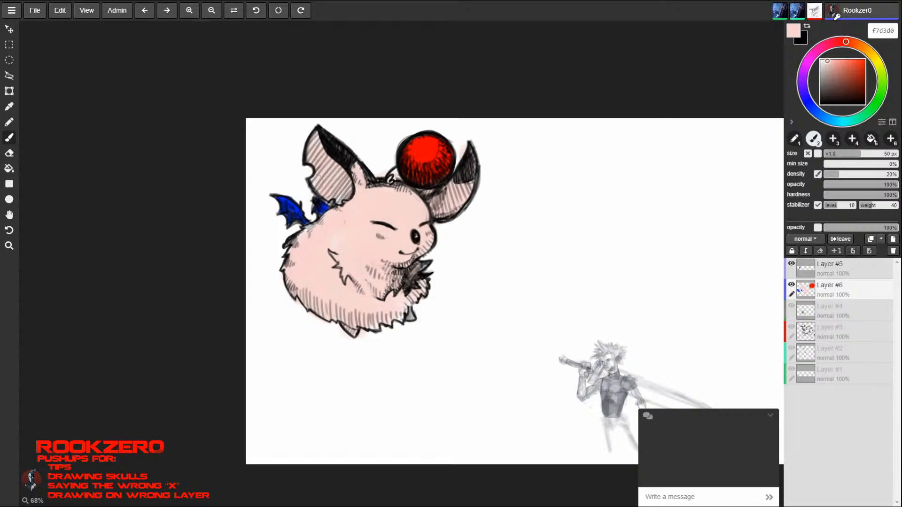
mouse_move(343, 226)
left_mouse_down()
mouse_move(331, 247)
mouse_move(304, 245)
mouse_move(320, 237)
left_mouse_up()
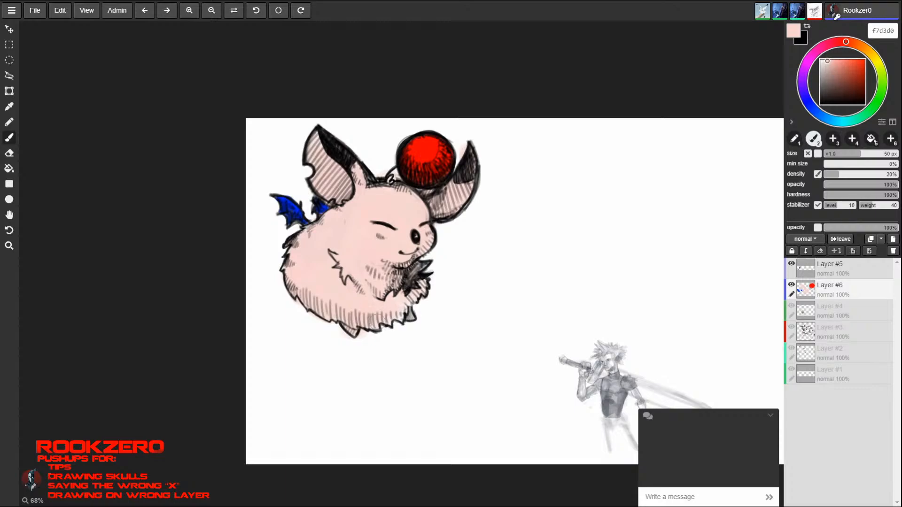
- Change the brush to cream (ffebc9) at 70 px and paint over the creature's head, body and ears
left_click_drag(858, 51, 873, 56)
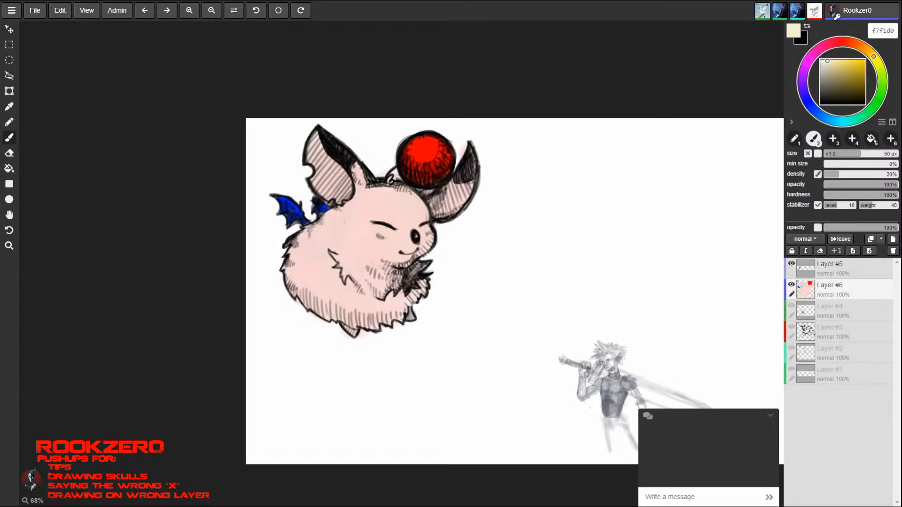
left_click_drag(874, 58, 831, 59)
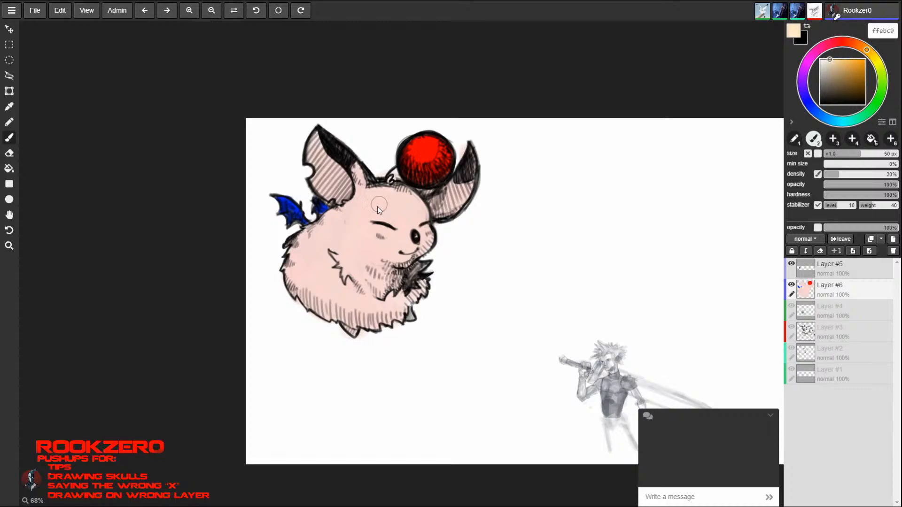
key("bracketright")
mouse_move(384, 237)
left_mouse_down()
mouse_move(390, 223)
mouse_move(411, 224)
mouse_move(370, 225)
mouse_move(376, 202)
mouse_move(340, 157)
mouse_move(341, 235)
mouse_move(328, 231)
mouse_move(362, 284)
mouse_move(314, 289)
mouse_move(359, 283)
mouse_move(396, 292)
mouse_move(393, 302)
left_mouse_up()
mouse_move(331, 223)
left_mouse_down()
mouse_move(342, 224)
mouse_move(303, 246)
mouse_move(369, 306)
mouse_move(397, 294)
left_mouse_up()
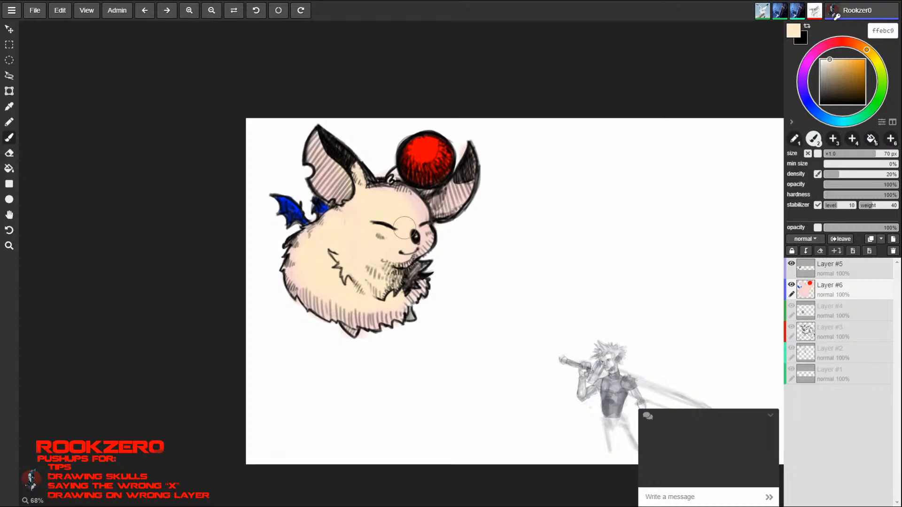
mouse_move(405, 227)
left_mouse_down()
mouse_move(407, 202)
mouse_move(424, 211)
mouse_move(452, 178)
left_mouse_up()
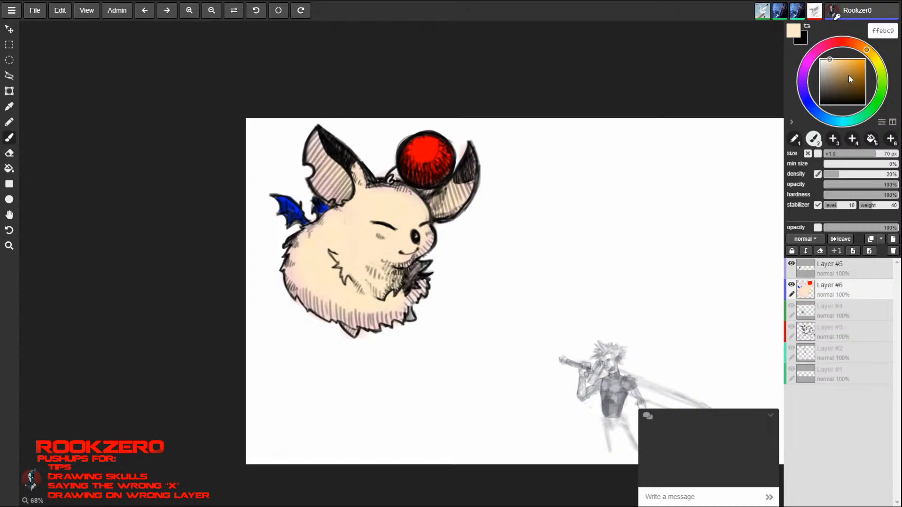
- Shade the creature's lower body and back with tan (a98e62) and erase the colour spilling past the outline
left_click_drag(849, 77, 850, 72)
mouse_move(307, 257)
left_mouse_down()
mouse_move(338, 302)
mouse_move(326, 283)
mouse_move(305, 291)
mouse_move(329, 319)
mouse_move(397, 314)
mouse_move(336, 282)
mouse_move(307, 247)
mouse_move(326, 254)
mouse_move(348, 296)
mouse_move(376, 291)
mouse_move(383, 303)
mouse_move(412, 288)
left_mouse_up()
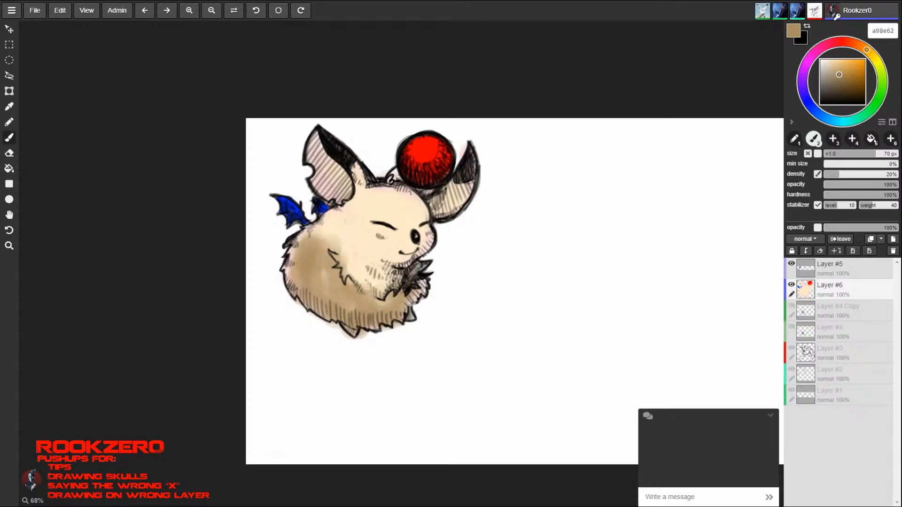
key("e")
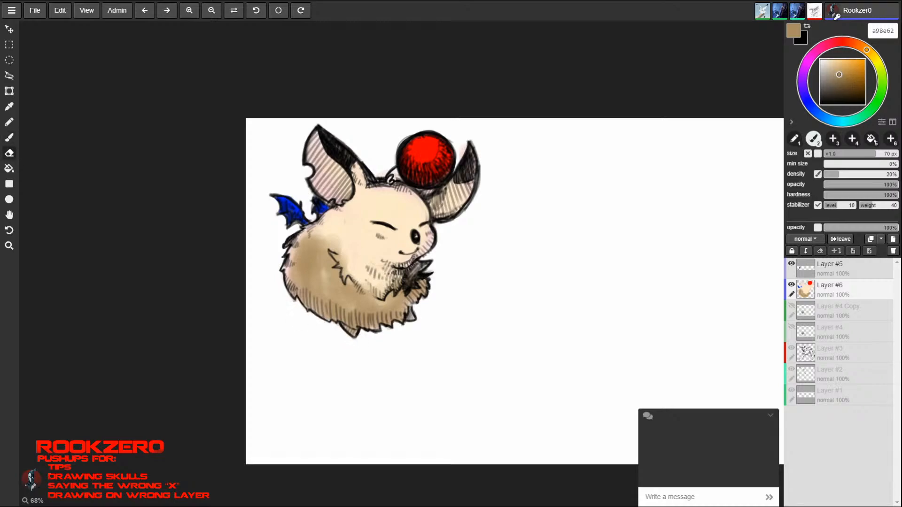
key("b")
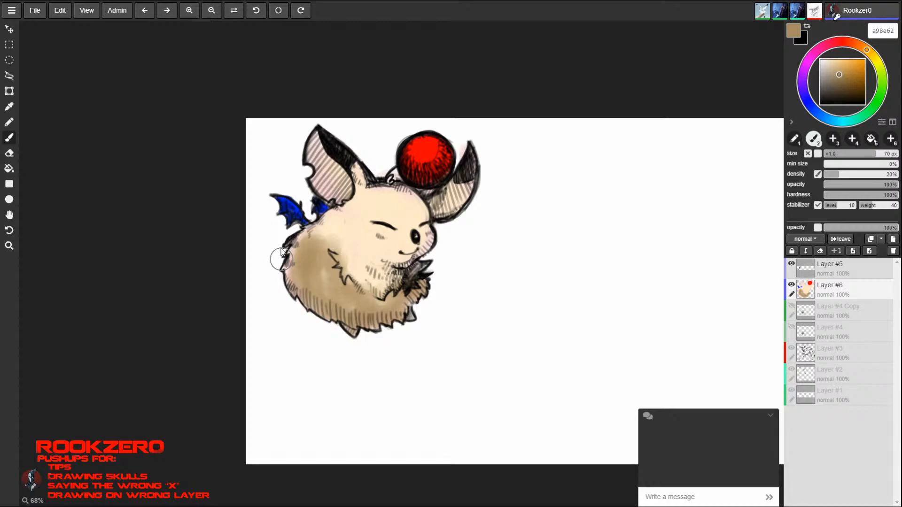
- Sample cream (fdeaca) from the fur and lighten the upper body, softening the edge of the tan shading with a 30 px brush
left_click(346, 212, "alt")
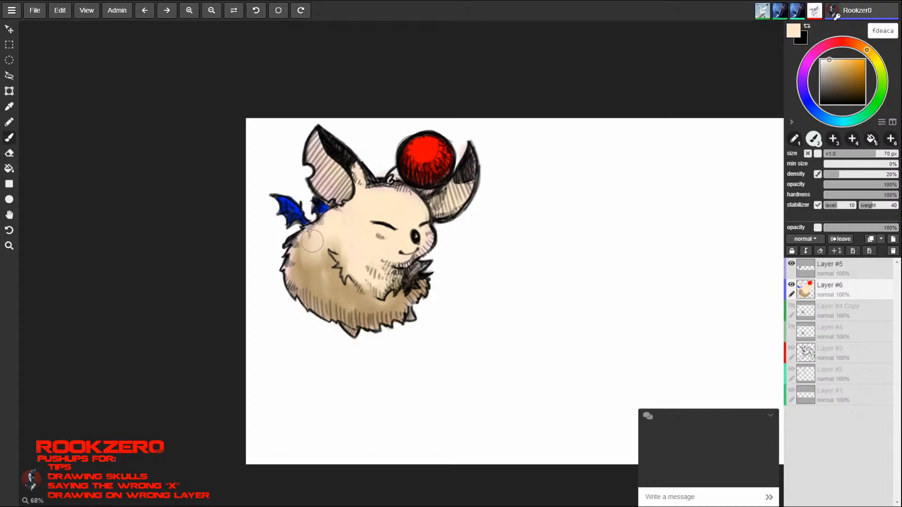
mouse_move(312, 241)
left_mouse_down()
mouse_move(298, 277)
mouse_move(329, 263)
mouse_move(362, 279)
mouse_move(324, 263)
mouse_move(354, 207)
mouse_move(338, 274)
mouse_move(308, 252)
mouse_move(311, 274)
left_mouse_up()
key("[")
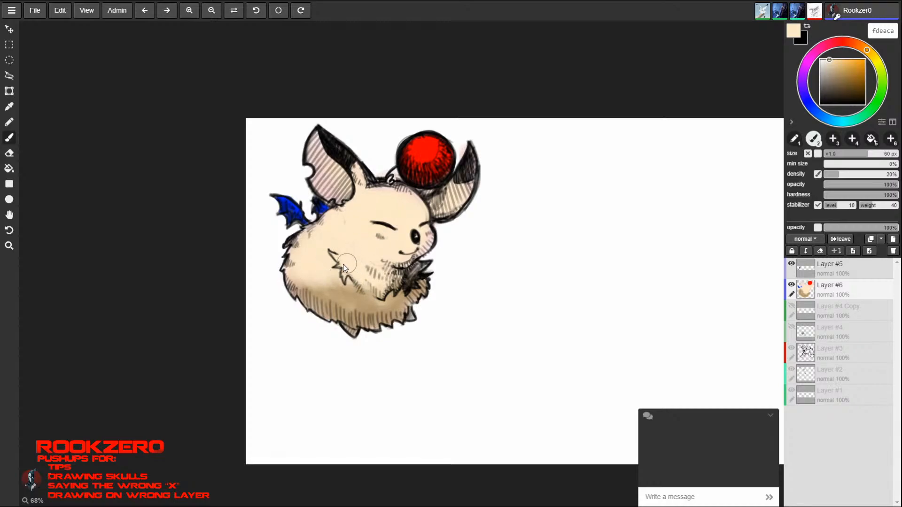
key("[")
key("[")
key("[")
key("[")
key("[")
key("[")
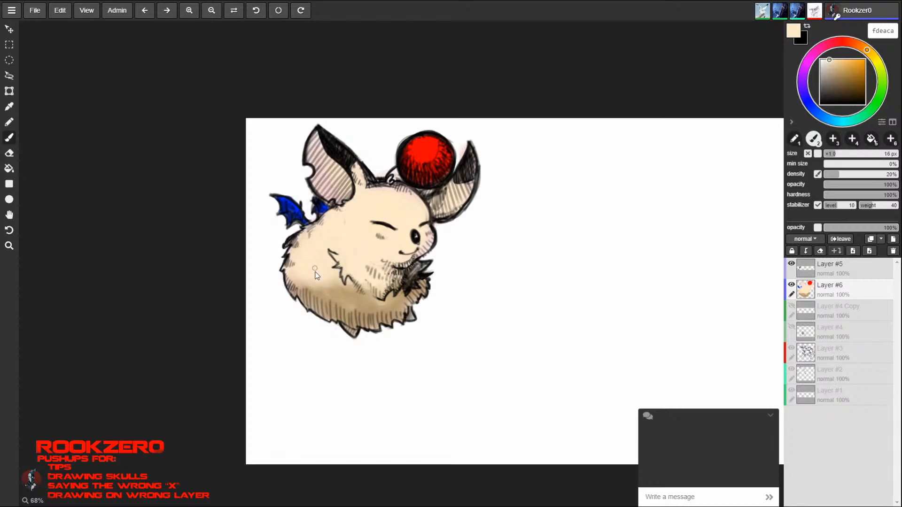
key("]")
key("]")
mouse_move(334, 287)
left_mouse_down()
mouse_move(371, 300)
mouse_move(390, 294)
left_mouse_up()
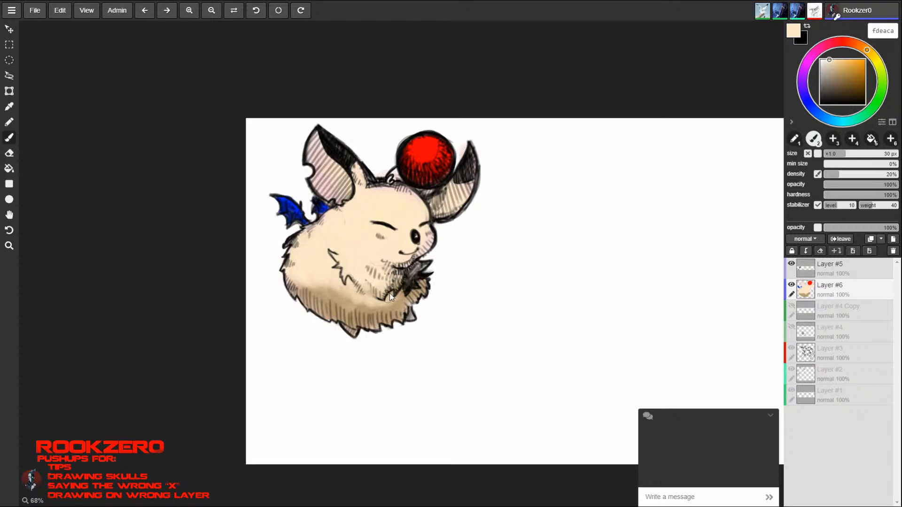
- Sample tan (c5aa82) from the lower fur and add soft shading around the arm tufts, belly and chest
left_click(345, 324, "alt")
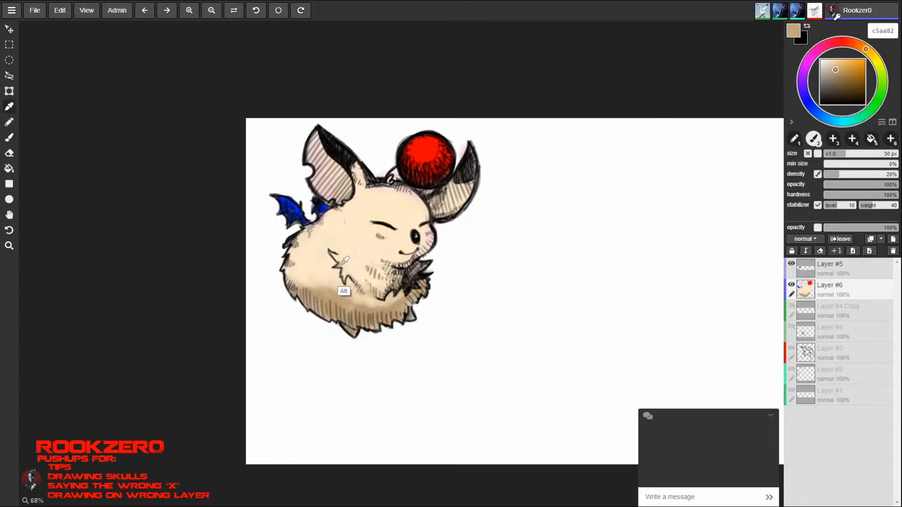
left_click_drag(301, 278, 367, 289)
mouse_move(333, 252)
left_mouse_down()
mouse_move(350, 280)
mouse_move(393, 273)
left_mouse_up()
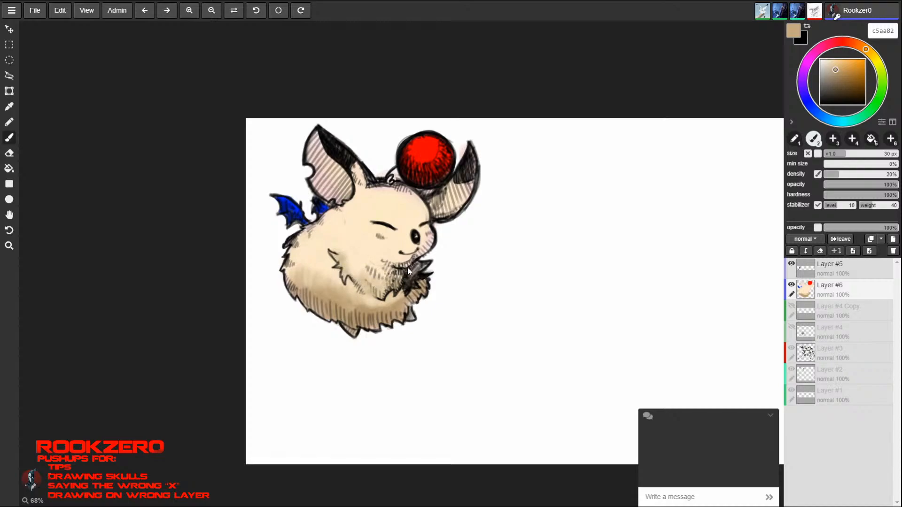
- Sample white (ffffff), enlarge the brush to 50 px and paint highlights over the creature's face and the middle of its body
left_click(526, 254, "alt")
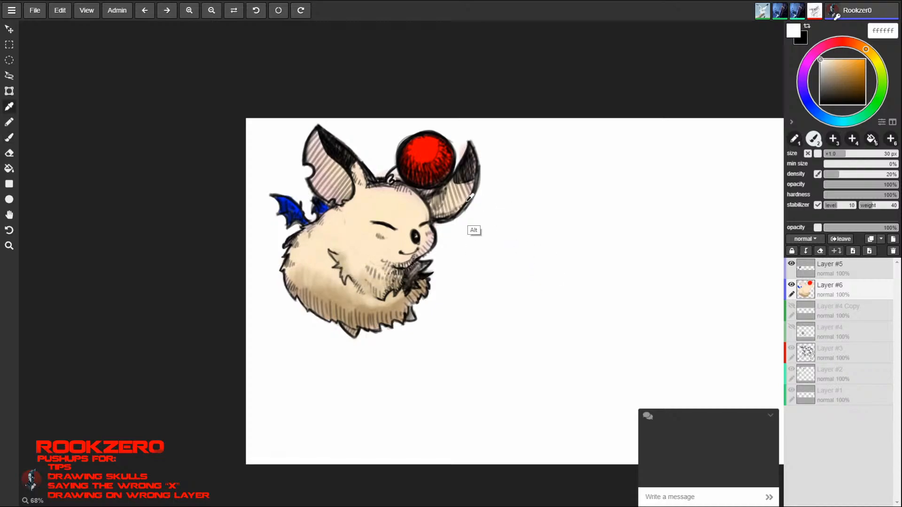
key("bracketright")
key("bracketright")
key("bracketright")
mouse_move(375, 238)
left_mouse_down()
mouse_move(376, 250)
mouse_move(368, 239)
mouse_move(359, 255)
mouse_move(397, 251)
mouse_move(374, 205)
mouse_move(333, 235)
mouse_move(392, 250)
mouse_move(393, 240)
mouse_move(411, 248)
mouse_move(419, 226)
mouse_move(391, 222)
mouse_move(381, 204)
mouse_move(368, 218)
left_mouse_up()
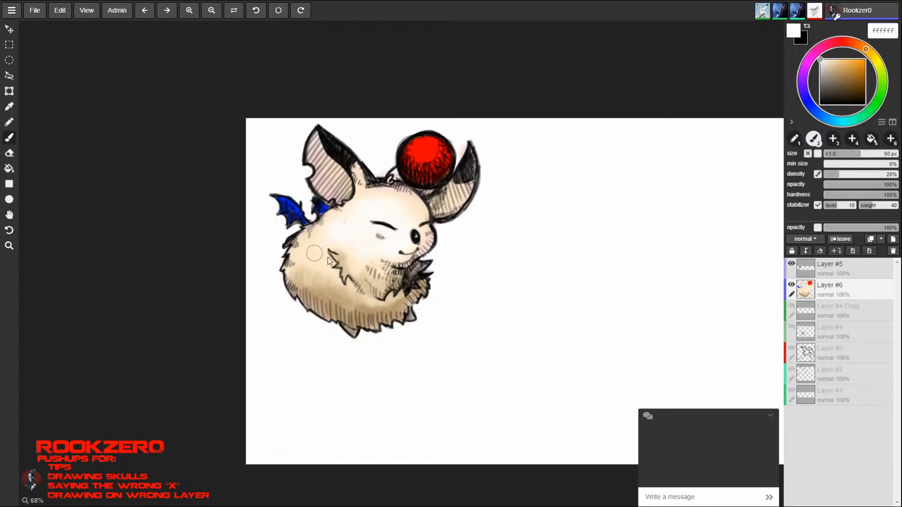
mouse_move(315, 253)
left_mouse_down()
mouse_move(316, 241)
mouse_move(325, 263)
mouse_move(345, 263)
mouse_move(338, 238)
mouse_move(356, 303)
mouse_move(371, 244)
mouse_move(347, 256)
mouse_move(379, 279)
mouse_move(310, 273)
mouse_move(326, 275)
mouse_move(329, 286)
mouse_move(331, 275)
mouse_move(310, 272)
mouse_move(324, 298)
mouse_move(309, 263)
mouse_move(308, 274)
mouse_move(331, 273)
left_mouse_up()
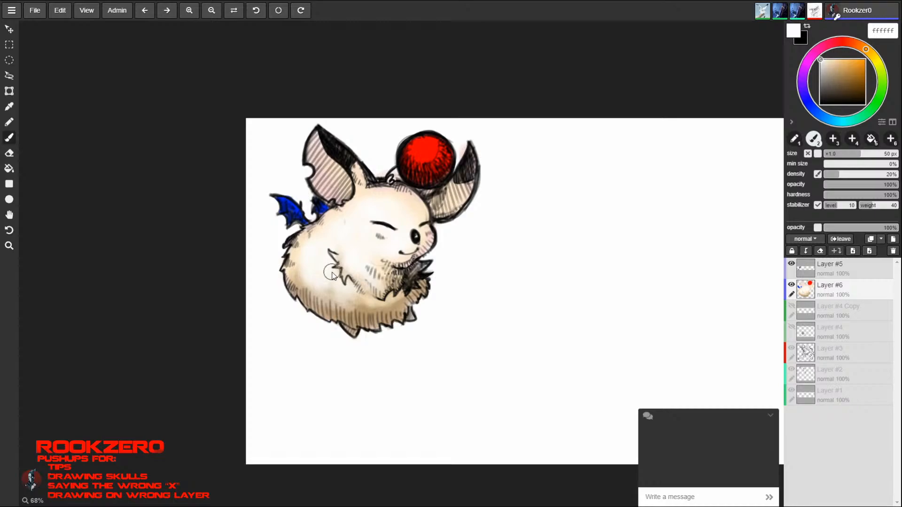
- Add white highlights at the ear base and forehead with a 20 px brush, and around the arm at 35 px
key("bracketleft")
key("bracketleft")
key("bracketleft")
key("bracketleft")
key("bracketleft")
key("bracketleft")
mouse_move(360, 181)
left_mouse_down()
mouse_move(363, 191)
mouse_move(360, 180)
left_mouse_up()
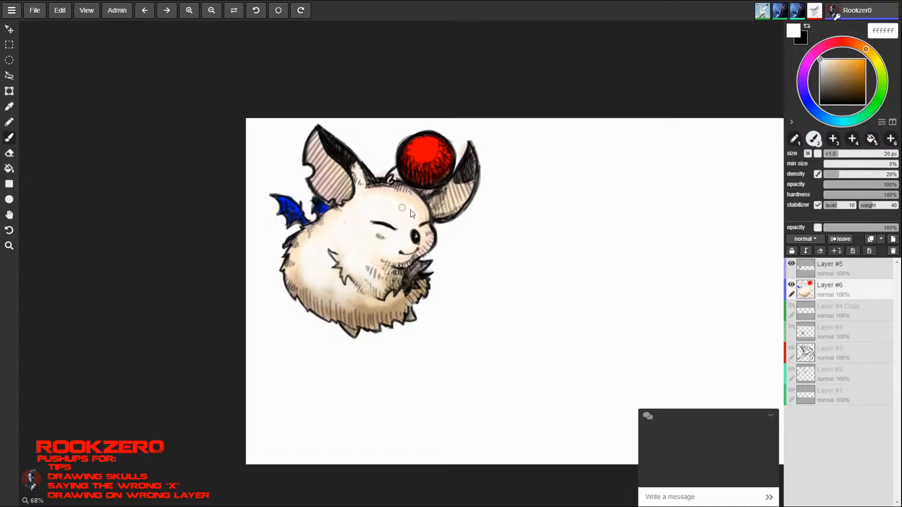
left_click_drag(402, 208, 409, 223)
key("bracketright")
key("bracketright")
key("bracketright")
left_click_drag(345, 243, 344, 269)
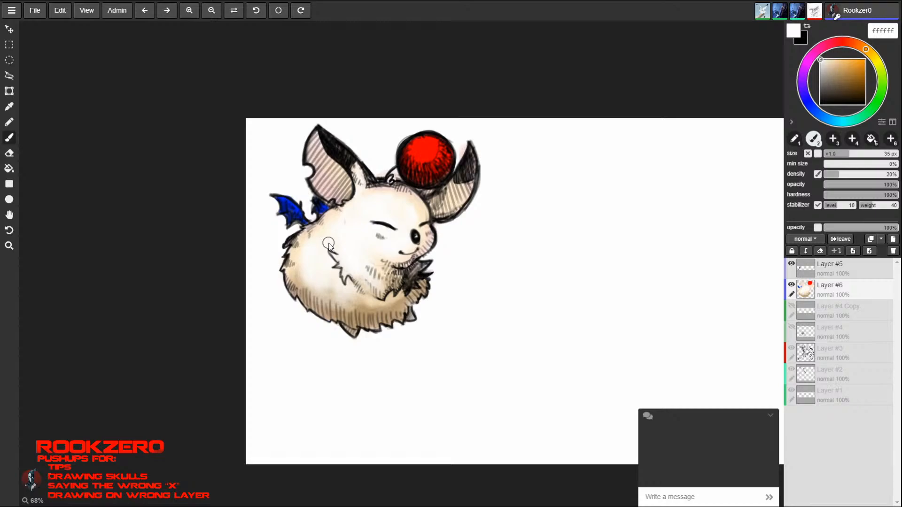
- Clean up stray colour with the eraser, and paint white fur strokes across the chest and belly with a 14 px brush
key("e")
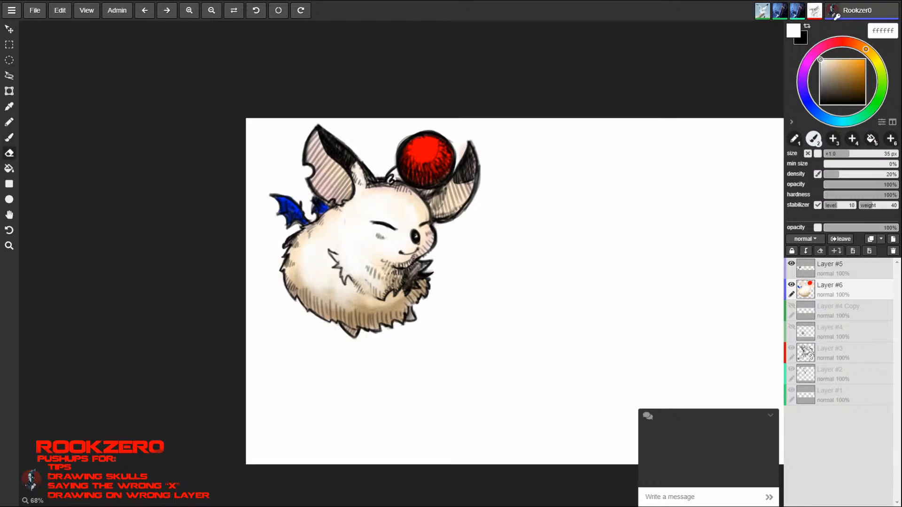
key("b")
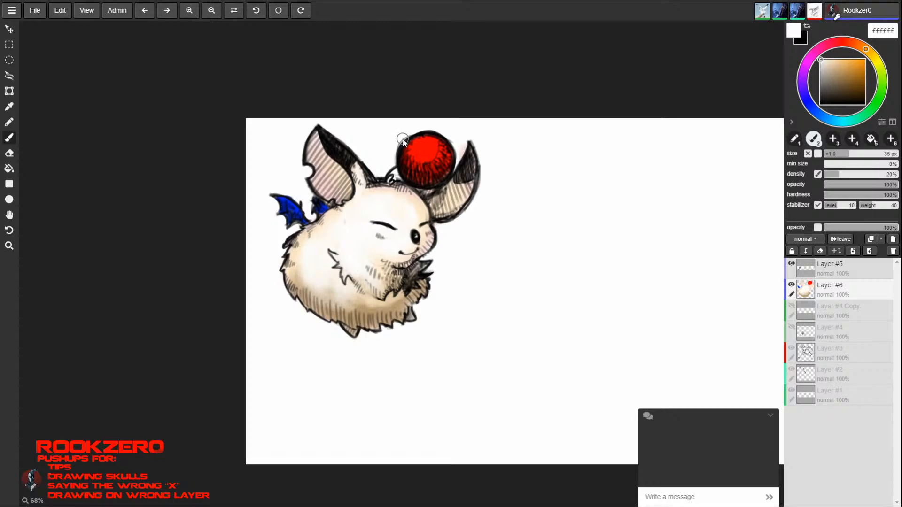
key("bracketleft")
key("bracketleft")
key("bracketleft")
left_click_drag(365, 278, 388, 287)
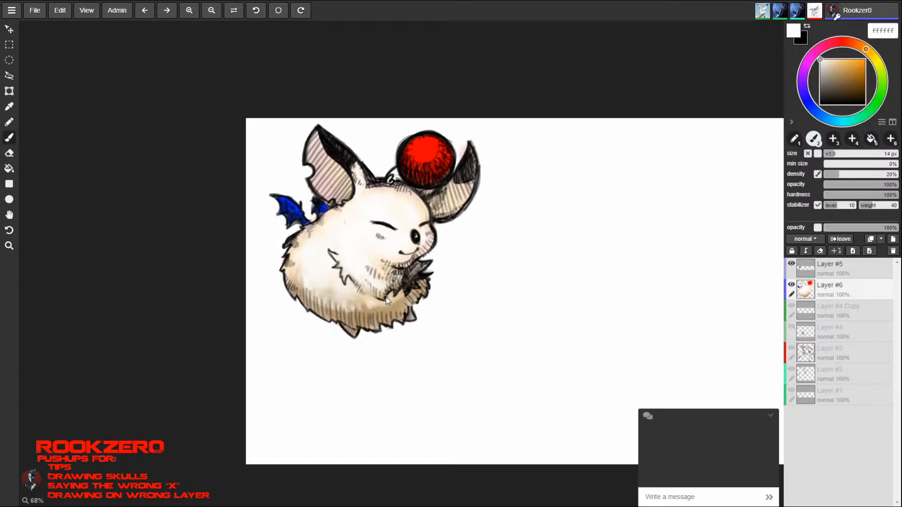
- Sample red from the ball and paint blush on both cheeks, blending it with a sampled soft pink (febcbb) at 16 px
key("ctrl+space")
left_click_drag(550, 325, 465, 343, "ctrl")
key("space")
left_click_drag(579, 328, 310, 318)
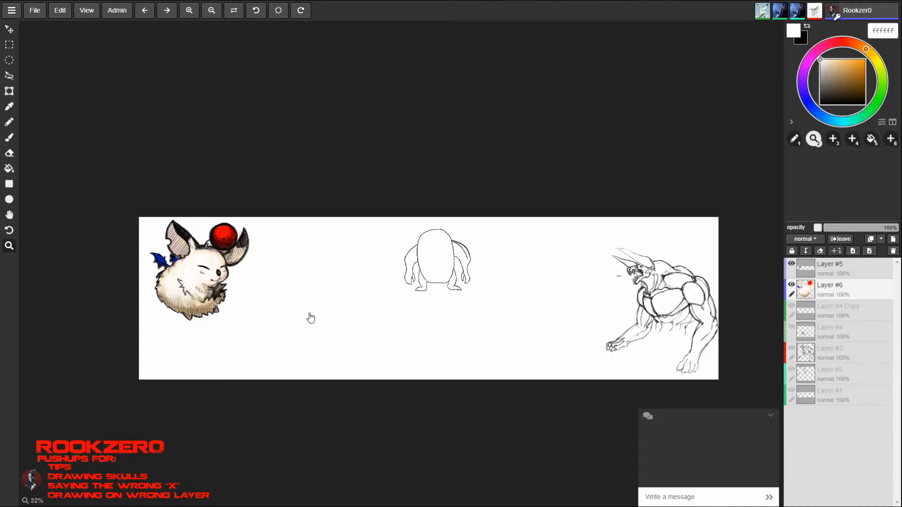
left_click_drag(224, 234, 377, 113)
key("b")
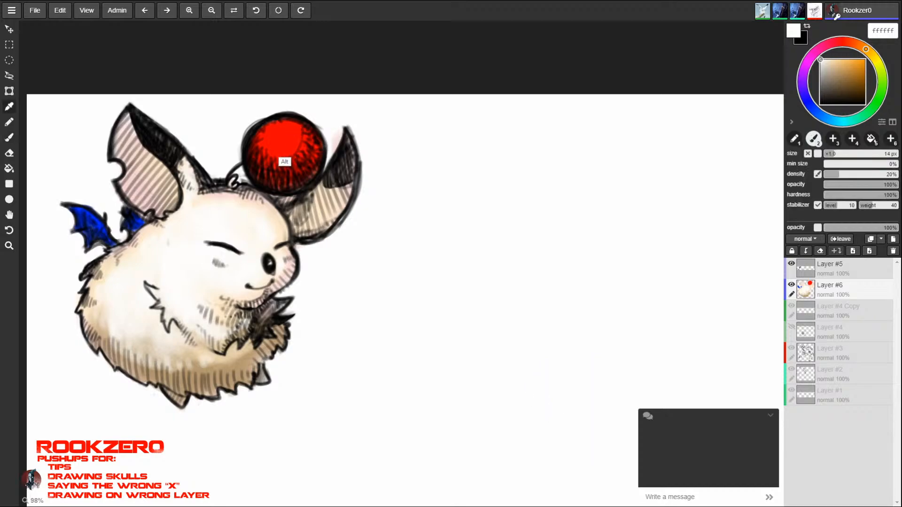
left_click(283, 157, "alt")
mouse_move(217, 264)
left_mouse_down()
mouse_move(210, 268)
mouse_move(219, 259)
left_mouse_up()
key("alt")
left_click(212, 272, "alt")
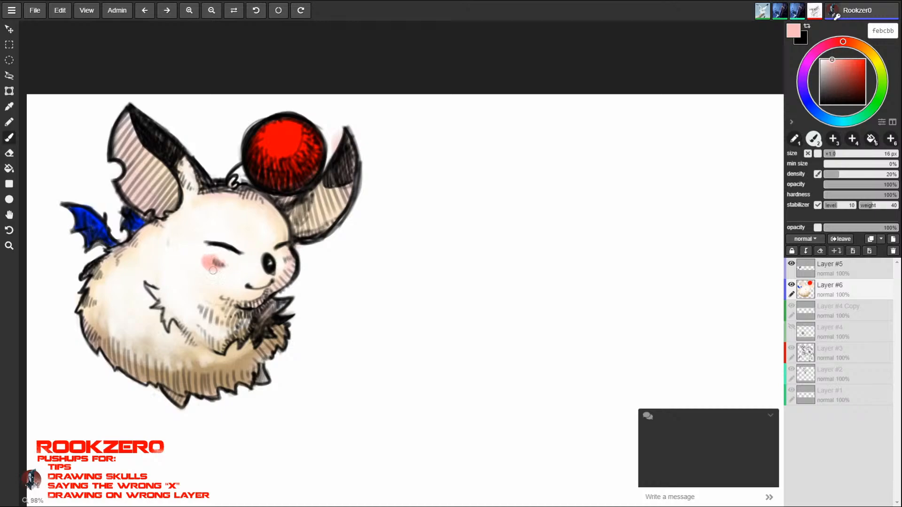
left_click_drag(218, 269, 218, 263)
left_click_drag(287, 258, 290, 256)
- Reduce the brush to 9 px and blend the forehead and arm fur using off-white and pale peach tones sampled from the fur
left_click(263, 245, "alt")
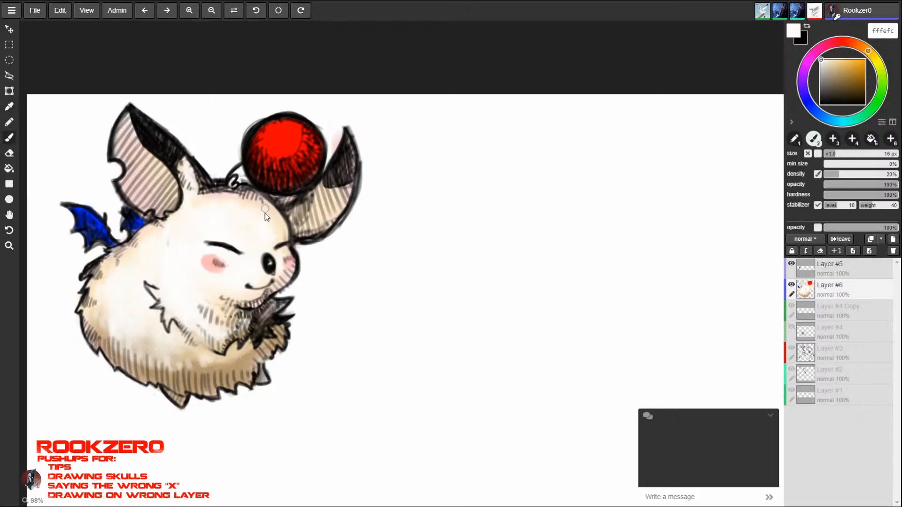
key("bracketleft")
left_click(229, 205, "alt")
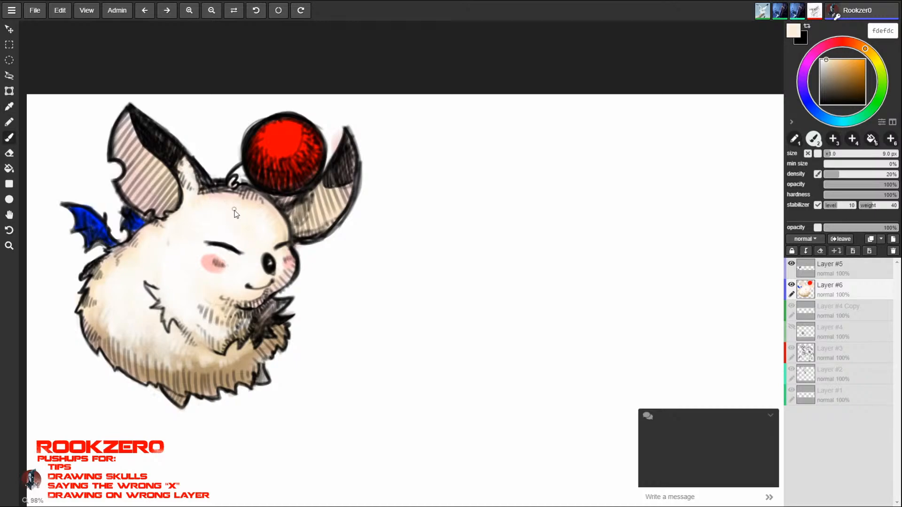
left_click(237, 219, "alt")
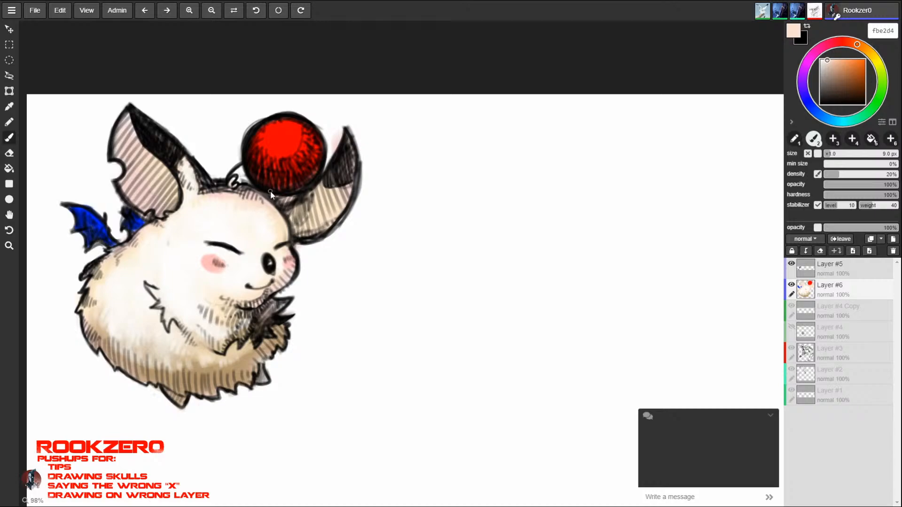
left_click(229, 203, "alt")
left_click(158, 284, "alt")
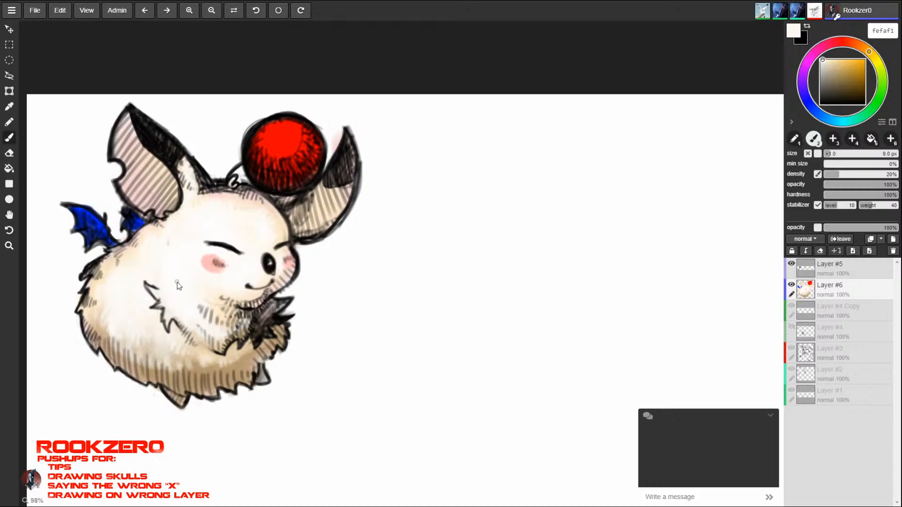
- Select the line art layer (Layer #5) and erase a small highlight in the creature's black nose
key("alt")
left_click(832, 270)
key("e")
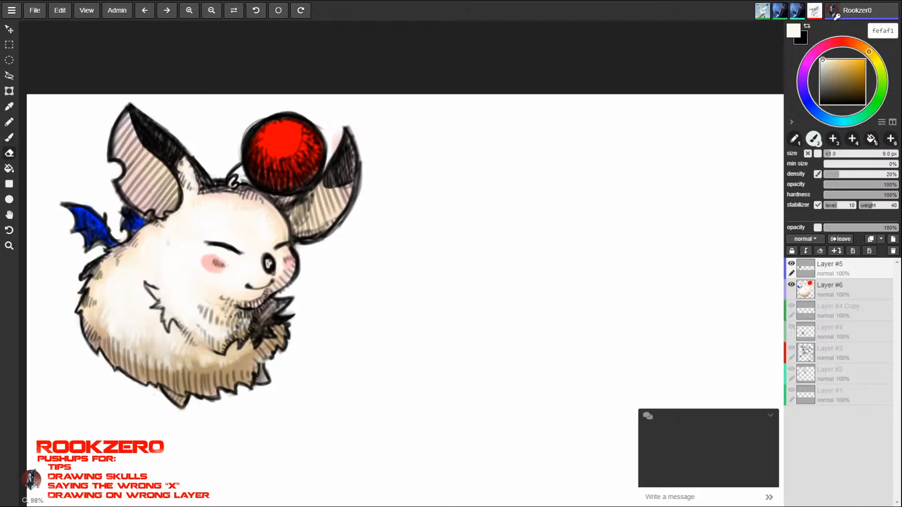
- Erase the remaining black from the nose, then fill it on Layer #6 with the ball's bright red (ff0202) using a 16 px brush
left_click_drag(269, 265, 269, 267)
key("b")
left_click(288, 163, "alt")
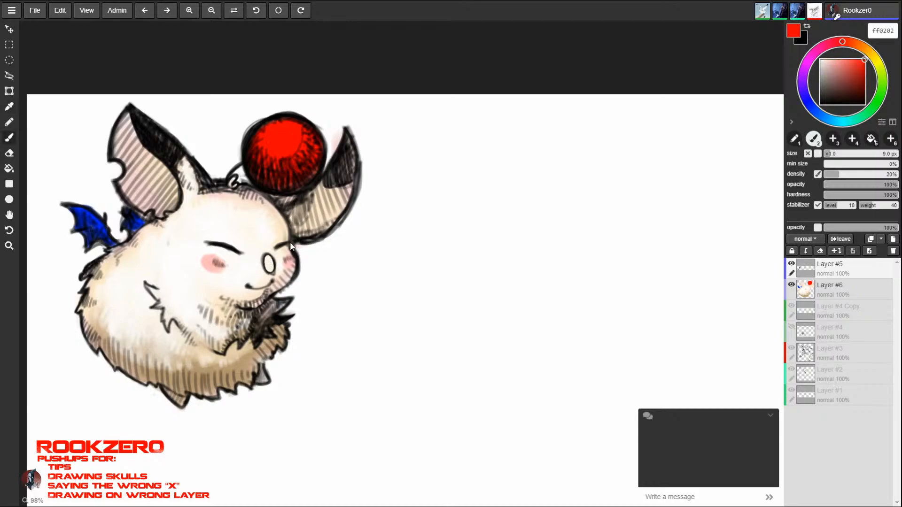
left_click(828, 282)
key("]")
key("]")
key("]")
left_click_drag(270, 261, 270, 263)
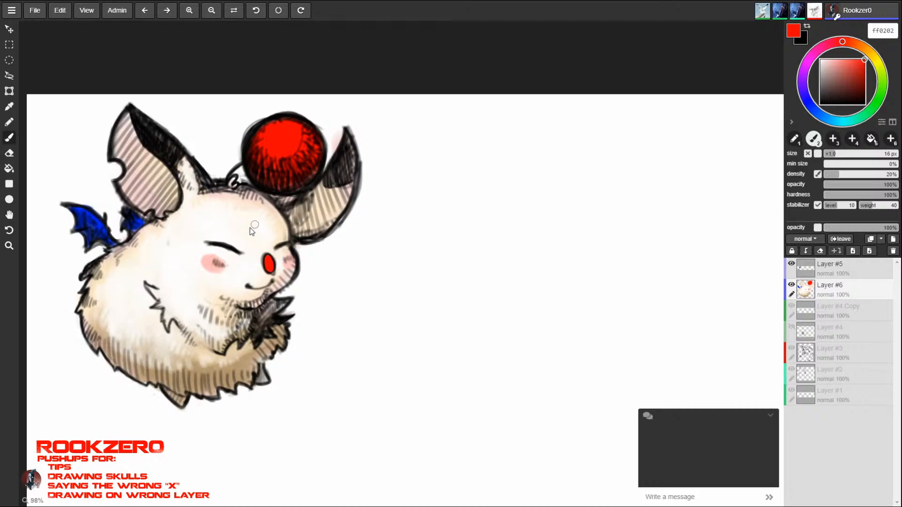
- Add a white (ffffff) highlight to the red nose with a 3.5 px brush and shade it with dark red (990000) at 9 px
left_click(821, 59)
key("[")
key("[")
key("[")
key("[")
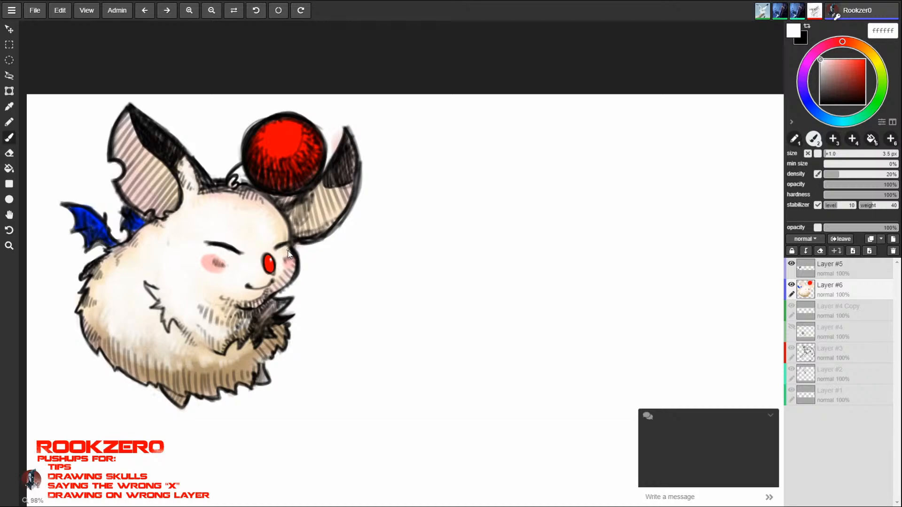
left_click(865, 78)
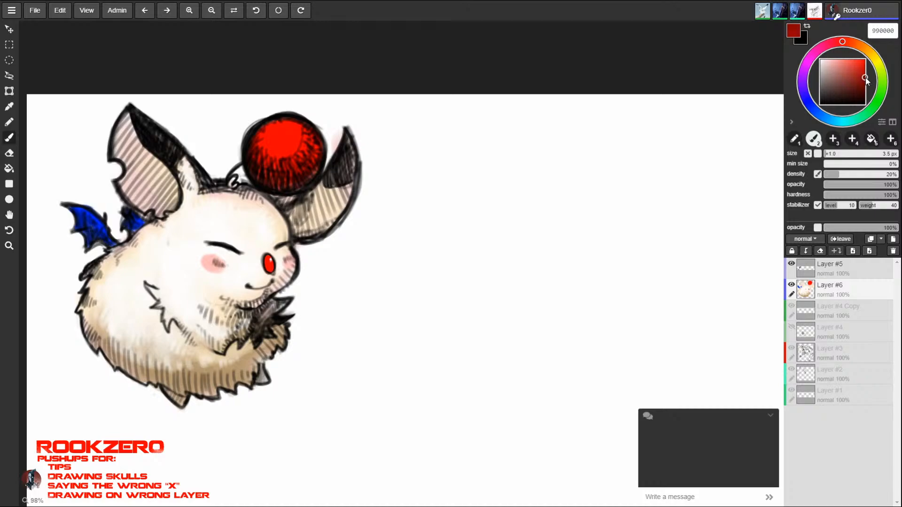
key("bracketright")
key("bracketright")
key("bracketright")
left_click(268, 261, "alt")
- Paint an off-white (fef6f6) highlight near the ball's top and shade the rest with sampled dark red (980000) at 10 px
left_click(277, 256, "alt")
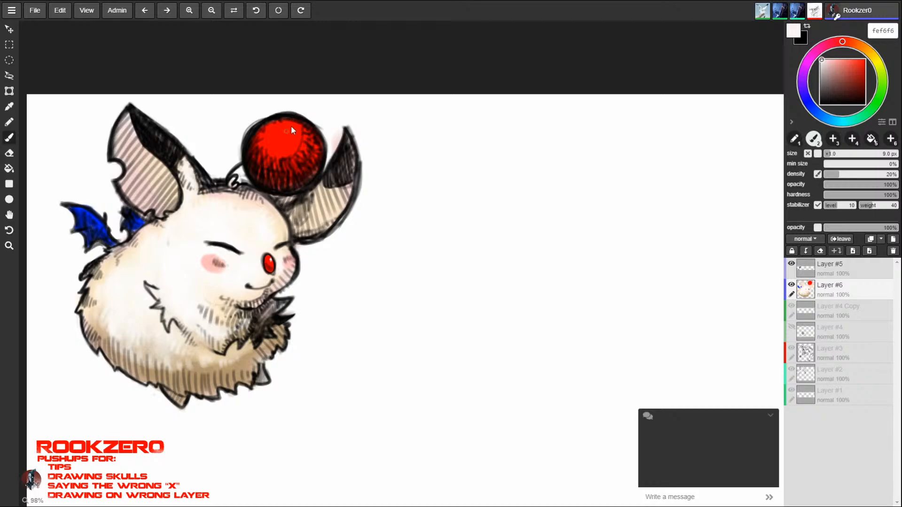
left_click_drag(279, 128, 284, 123)
left_click(288, 171, "alt")
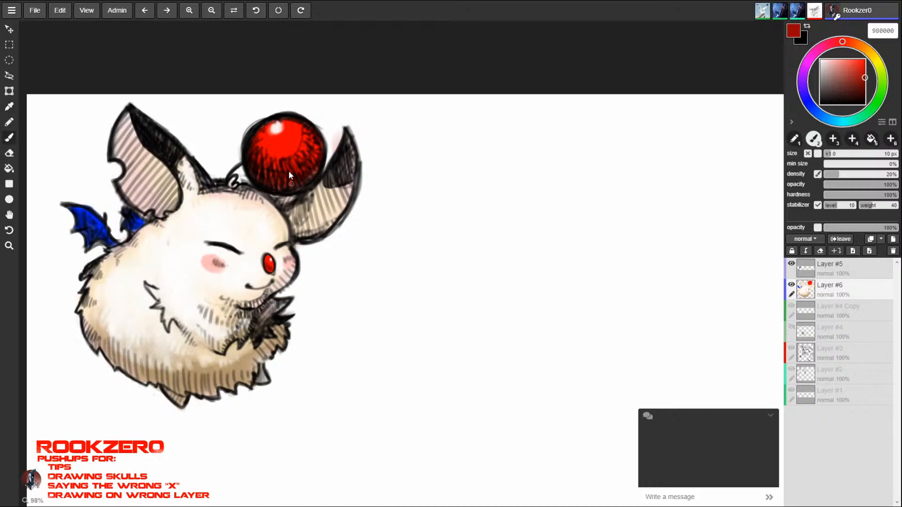
mouse_move(310, 161)
left_mouse_down()
mouse_move(266, 151)
mouse_move(301, 157)
left_mouse_up()
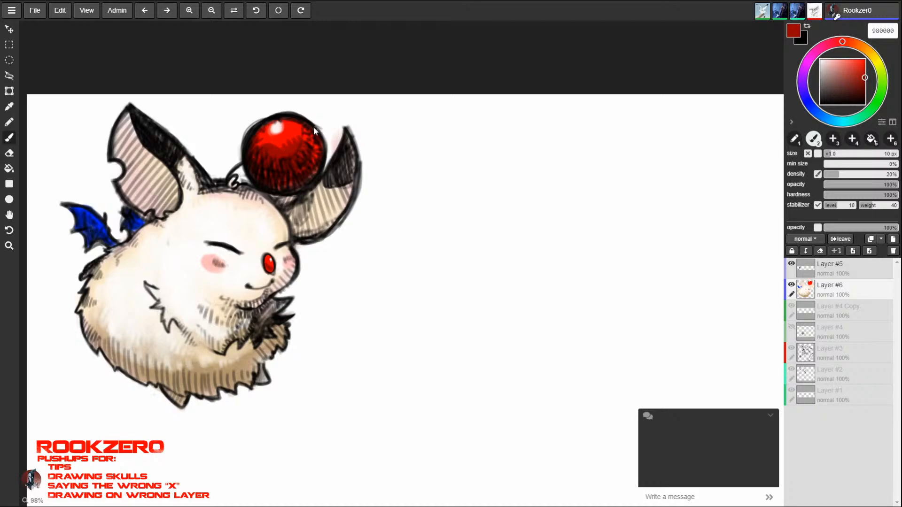
left_click(266, 140, "alt")
left_click(272, 148, "alt")
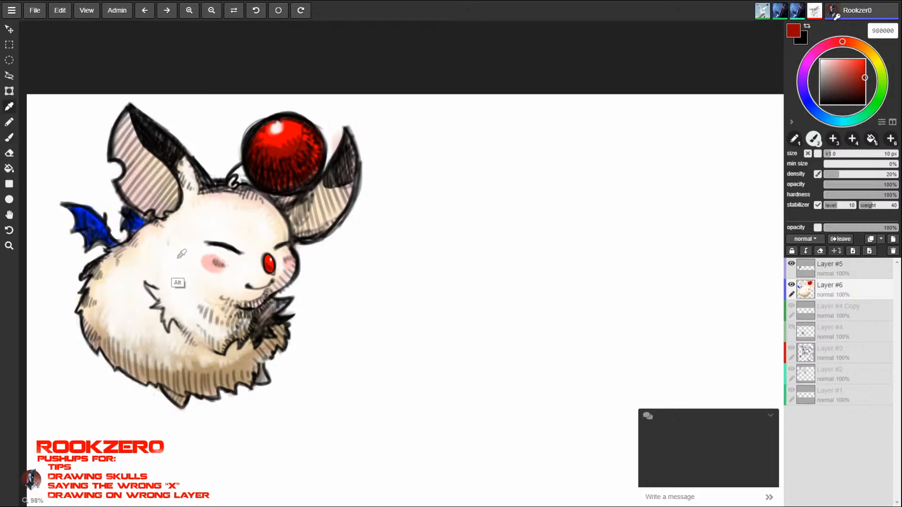
- Blend the fur on the creature's back and side with pale peach tones sampled from the body, such as fbedd6 and f5e3ca
left_click(129, 261, "alt")
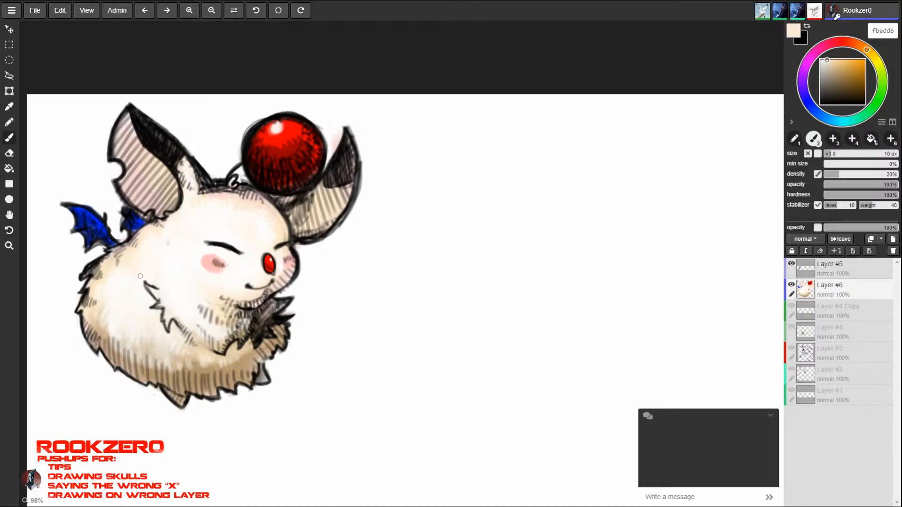
left_click(110, 289, "alt")
left_click(102, 305, "alt")
mouse_move(113, 325)
left_mouse_down()
mouse_move(123, 330)
mouse_move(144, 320)
left_mouse_up()
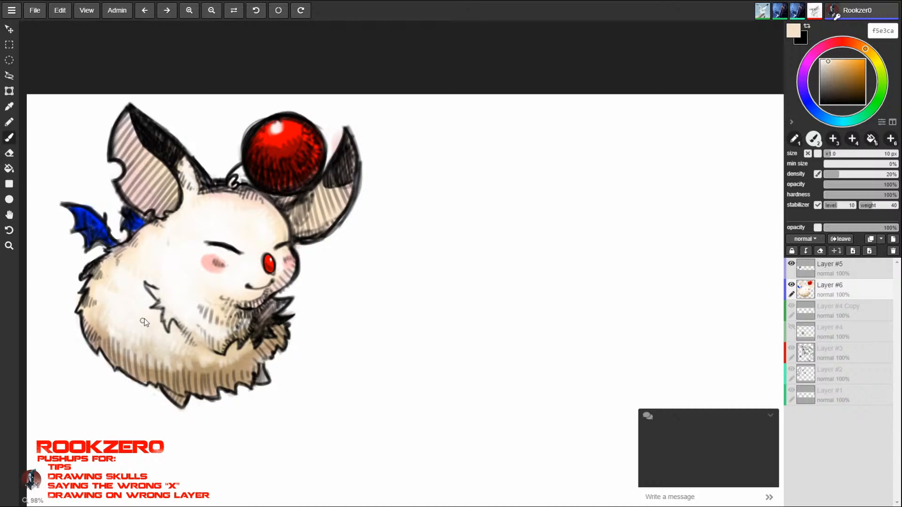
- Tint the inner ears at 20 px with brown (ba9e74) sampled from the belly shadow and pink (ffb8b8) sampled from the cheek
left_click(247, 387, "alt")
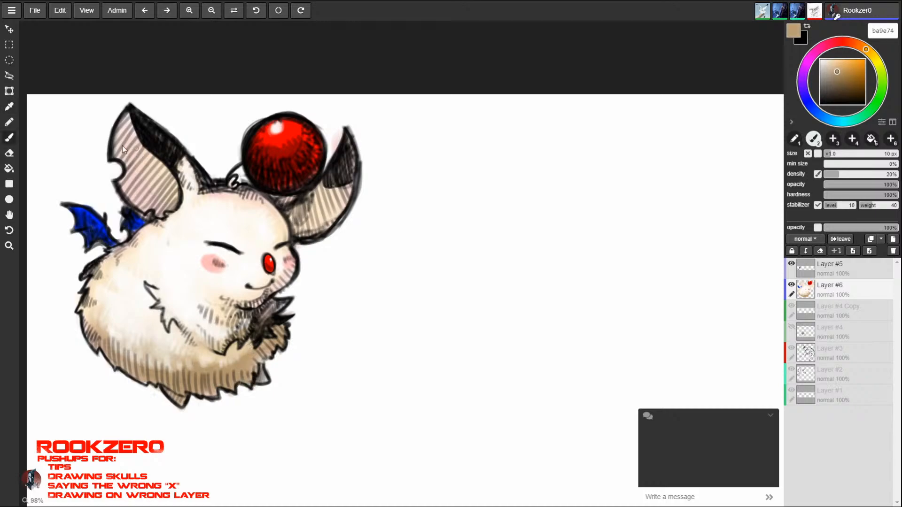
key("]")
key("]")
mouse_move(114, 151)
left_mouse_down()
mouse_move(125, 126)
mouse_move(131, 164)
mouse_move(128, 123)
mouse_move(138, 155)
mouse_move(125, 188)
mouse_move(143, 157)
mouse_move(158, 167)
mouse_move(146, 151)
mouse_move(154, 176)
mouse_move(175, 173)
left_mouse_up()
left_click(207, 268, "alt")
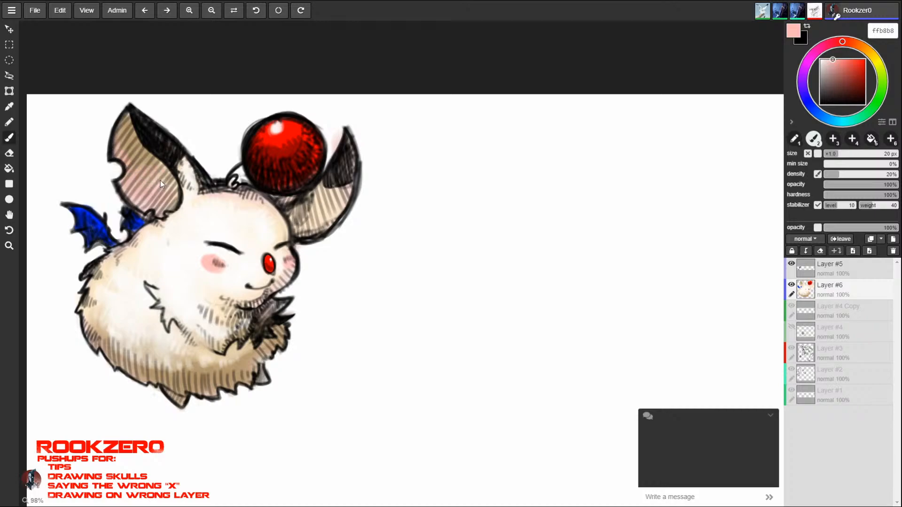
mouse_move(297, 224)
left_mouse_down()
mouse_move(316, 233)
mouse_move(332, 219)
left_mouse_up()
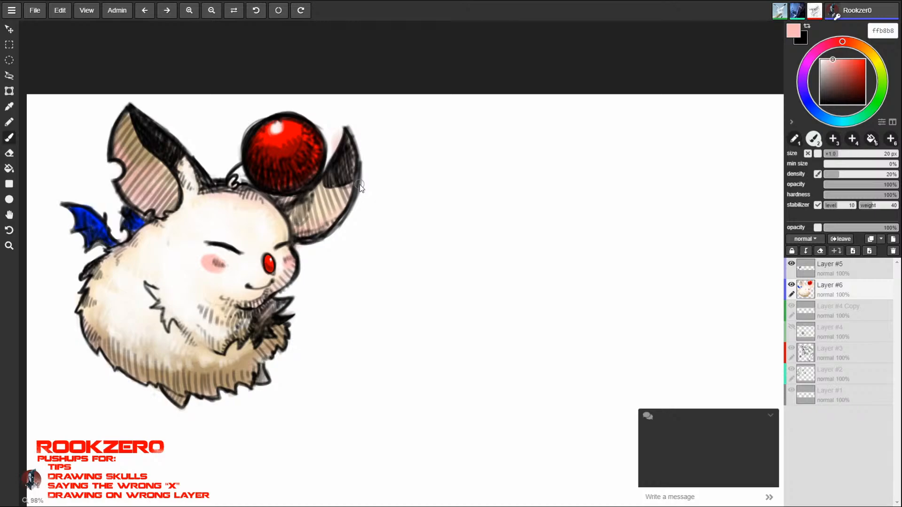
- Reduce the brush to 8 px and blend the lower belly fur with sampled tan (dcc4a2) and off-white (f6f0e6)
left_click(241, 375, "alt")
key("[")
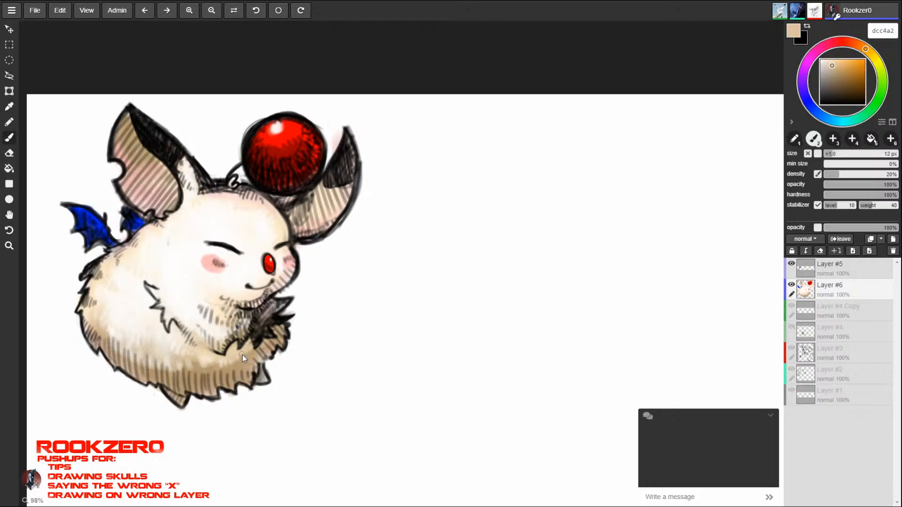
key("[")
left_click(197, 359, "alt")
left_click(180, 337, "alt")
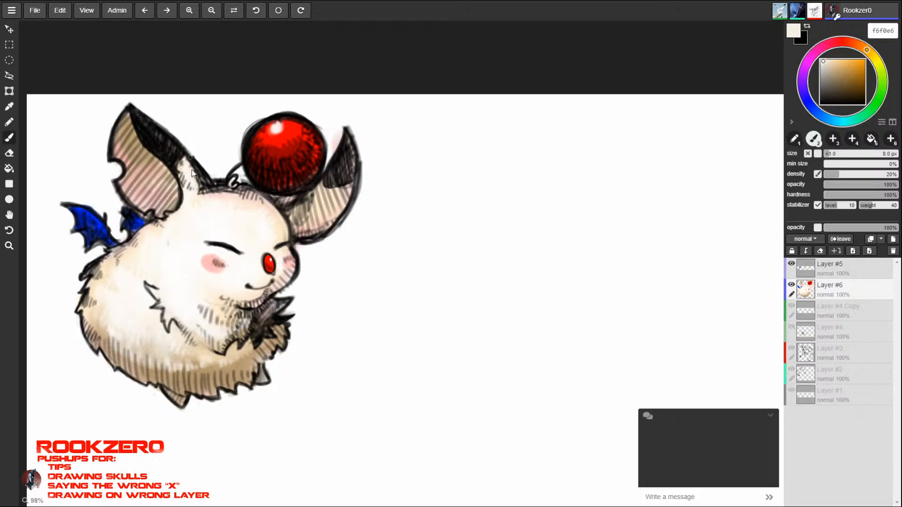
- On Layer #5, roughen the large ear's base outline into fur, alternating the eraser with 8 px off-white brush strokes
left_click(842, 265)
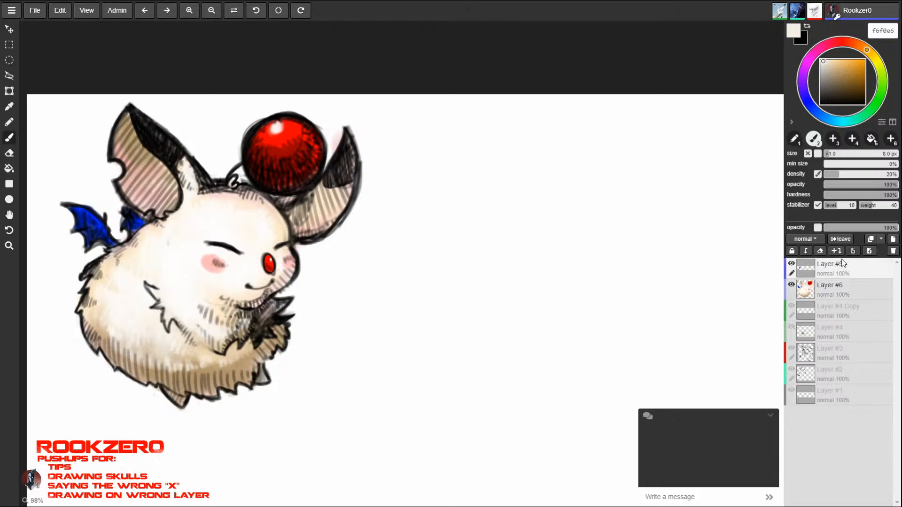
left_click_drag(188, 163, 196, 169)
key("e")
key("b")
key("bracketleft")
key("e")
key("b")
key("e")
key("b")
key("e")
left_click_drag(199, 189, 201, 193)
key("b")
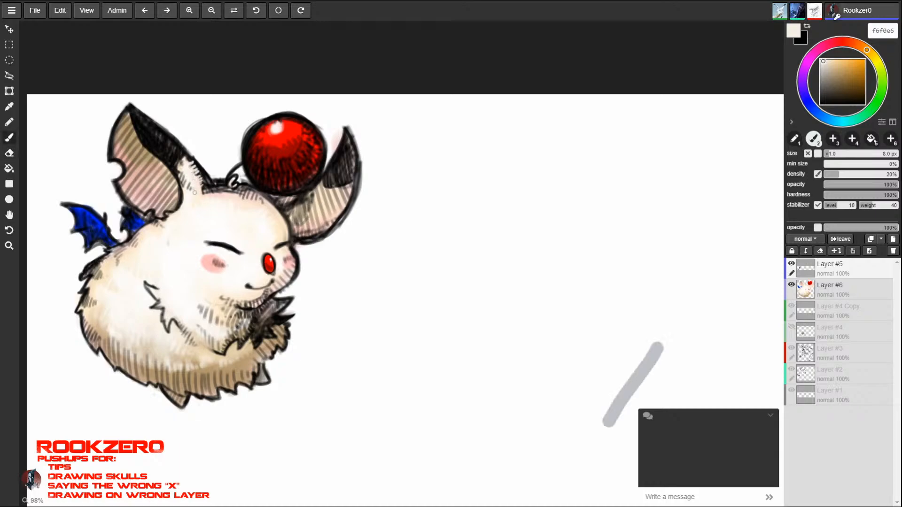
key("e")
key("b")
key("e")
key("b")
key("e")
key("b")
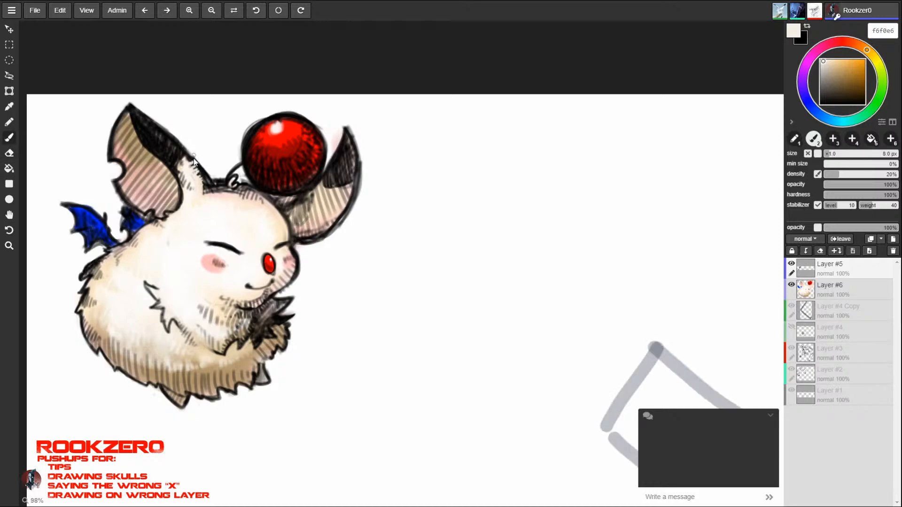
- Continue breaking the outline into fur from the ear base across the head to the antenna, using the eraser and a 5 px brush
key("e")
key("b")
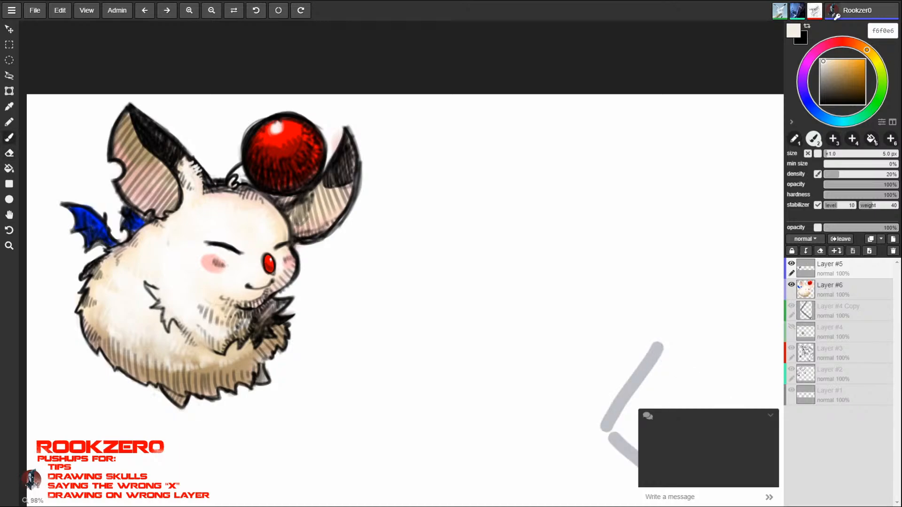
key("e")
key("b")
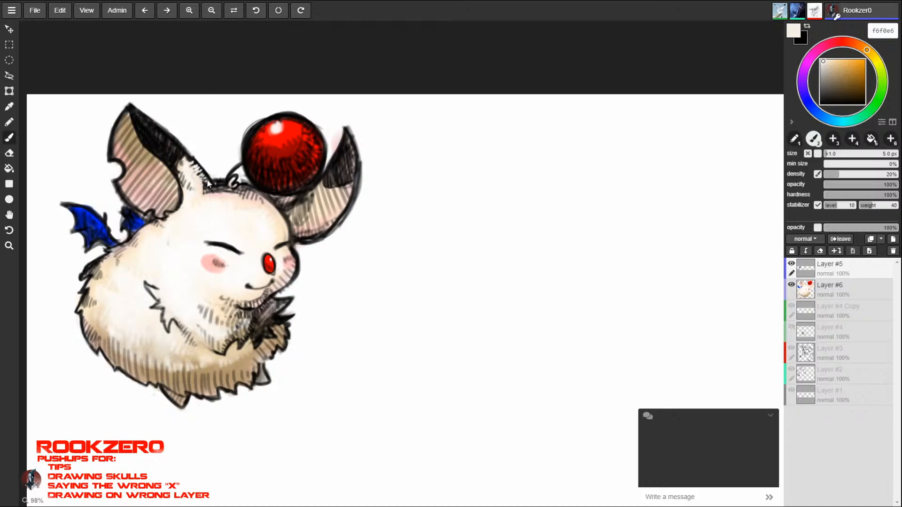
key("e")
key("b")
key("e")
key("b")
key("e")
key("b")
key("e")
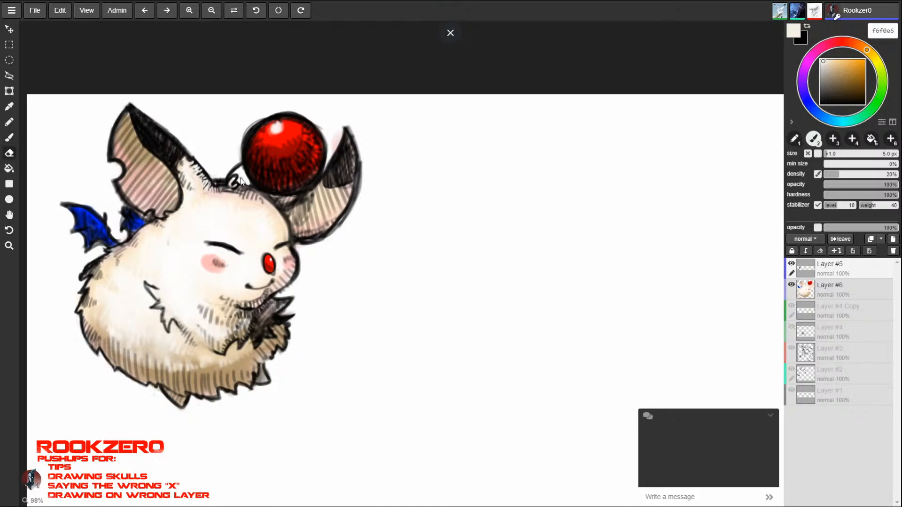
key("b")
key("e")
key("b")
key("e")
key("b")
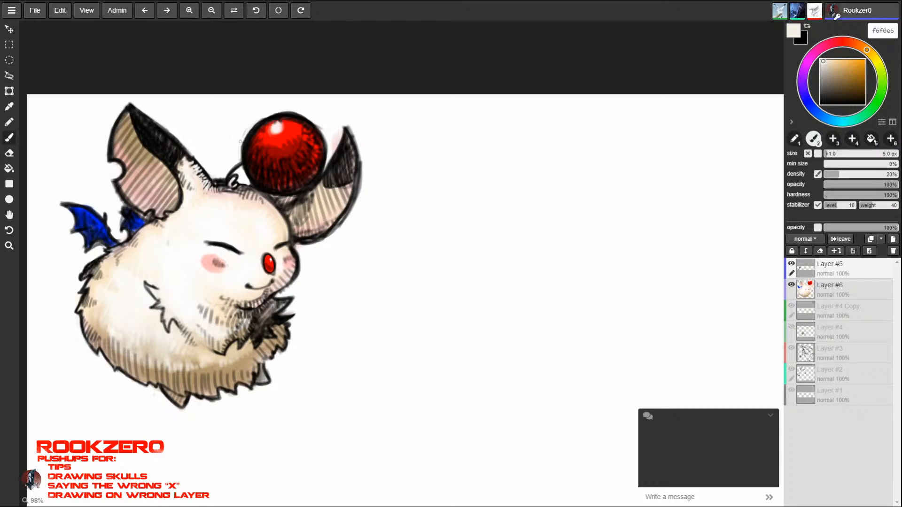
key("e")
key("b")
- Sample the bright red (ff0202) from the ball
left_click(299, 130, "alt")
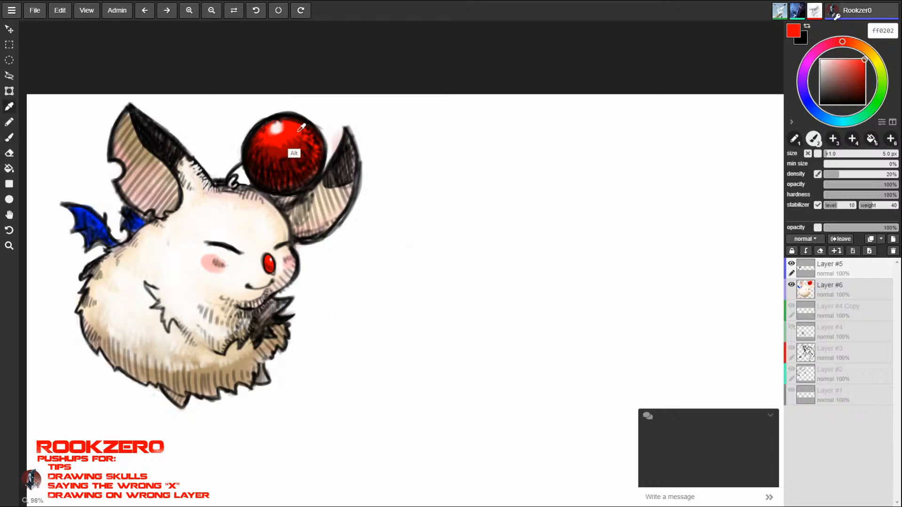
left_click_drag(311, 338, 308, 394)
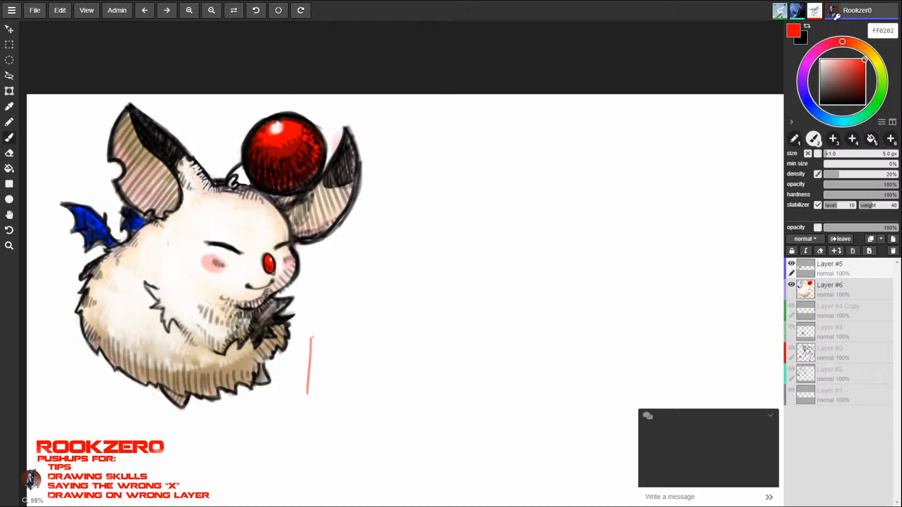
mouse_move(312, 336)
left_mouse_down()
mouse_move(342, 335)
mouse_move(340, 395)
mouse_move(307, 396)
left_mouse_up()
mouse_move(300, 357)
left_mouse_down()
mouse_move(315, 424)
mouse_move(325, 301)
left_mouse_up()
key("ctrl+z")
key("ctrl+z")
- Sign the drawing in red with a boxed monogram beside the creature's lower body, using the 5 px brush
mouse_move(303, 351)
left_mouse_down()
mouse_move(322, 342)
mouse_move(312, 407)
left_mouse_up()
left_click_drag(305, 373, 327, 357)
left_click_drag(324, 386, 332, 312)
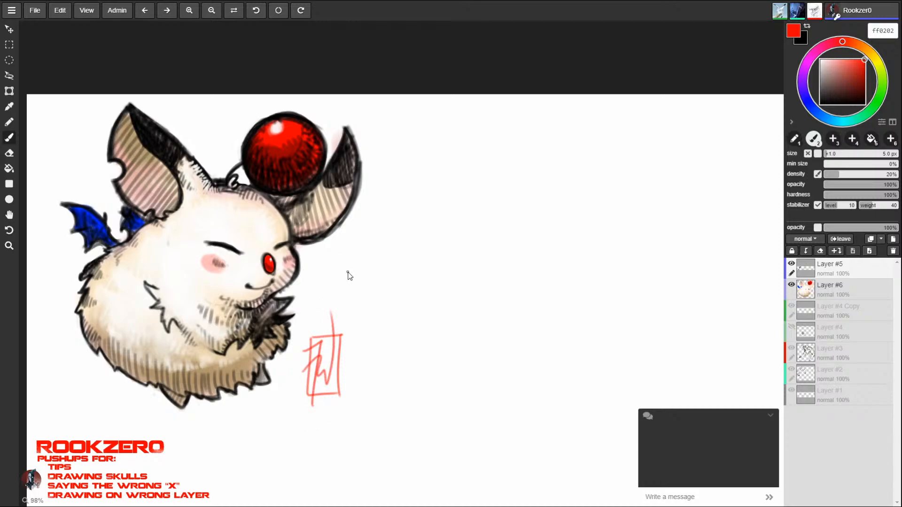
- Switch to the Snipping Tool and close its window with the old capture of another drawing
mouse_move(359, 308)
left_mouse_down()
mouse_move(503, 309)
mouse_move(467, 298)
left_mouse_up()
key("super")
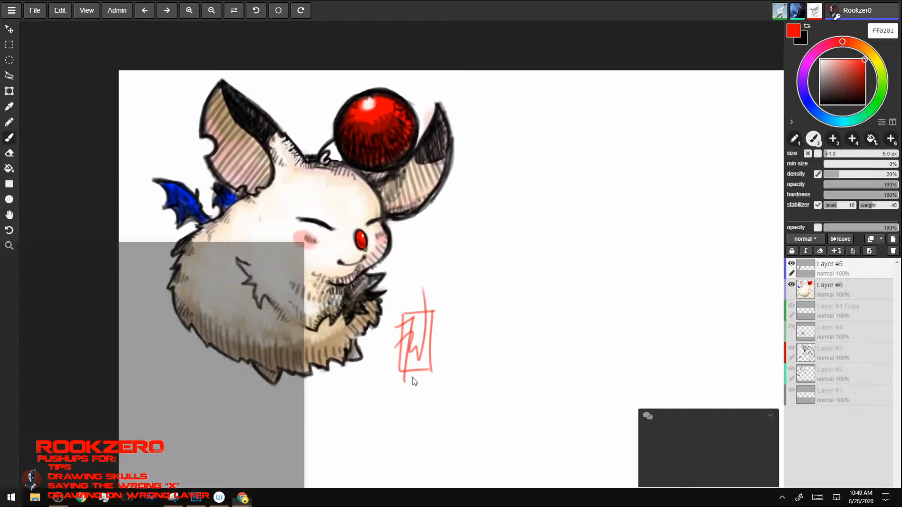
left_click(61, 284)
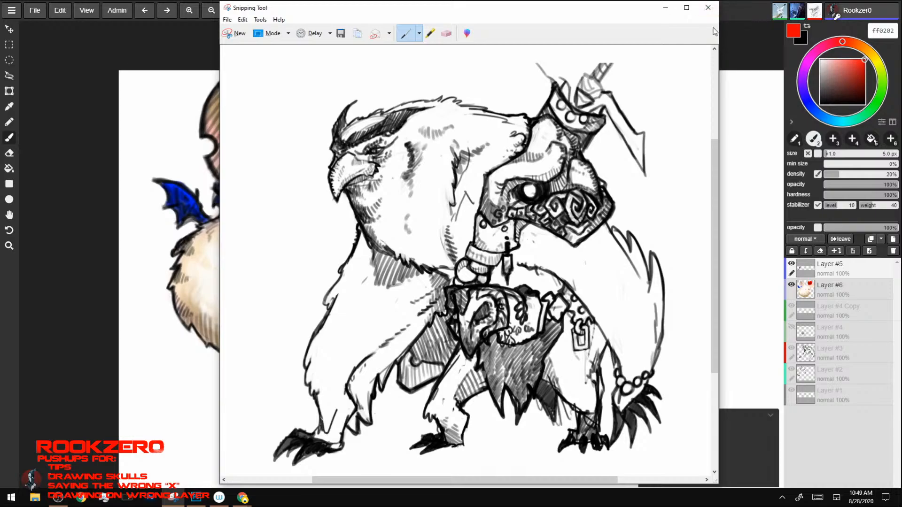
left_click(709, 9)
left_click(513, 252)
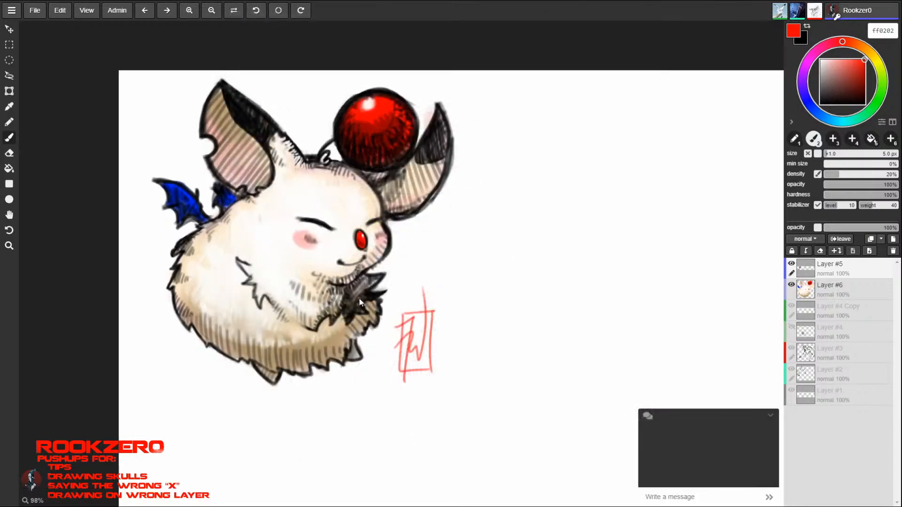
- Reopen the Snipping Tool and capture the area containing the finished creature and its signature
key("super")
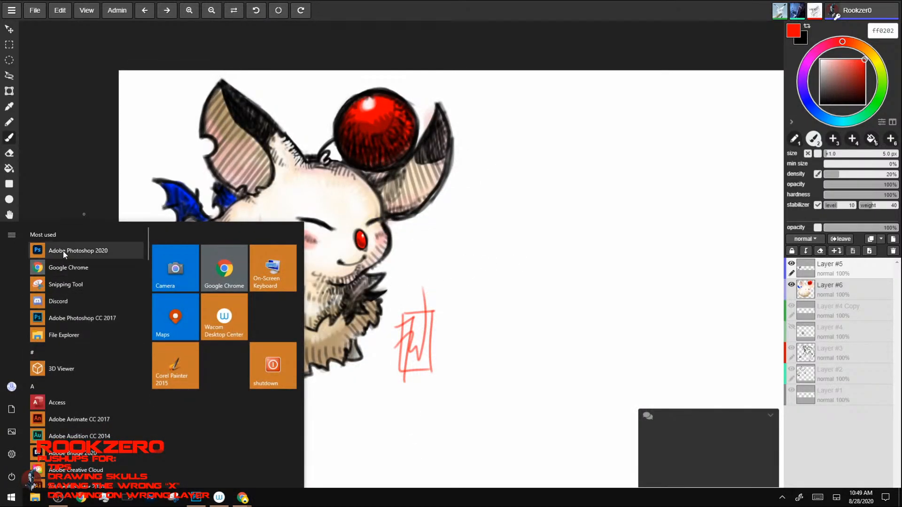
left_click(61, 285)
left_click(64, 177)
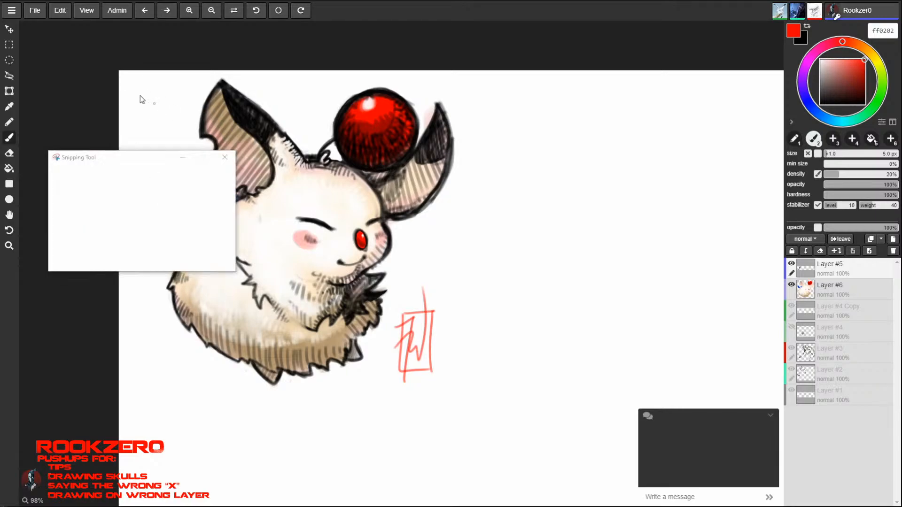
left_click_drag(130, 75, 484, 405)
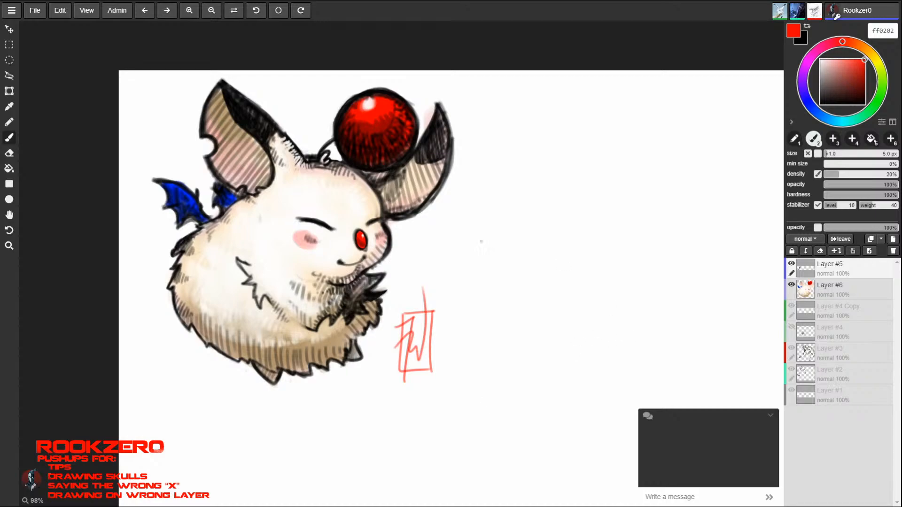
- Look over the other drawings across the shared canvas and return to the finished creature
key("z")
key("space")
left_click_drag(578, 300, 341, 184)
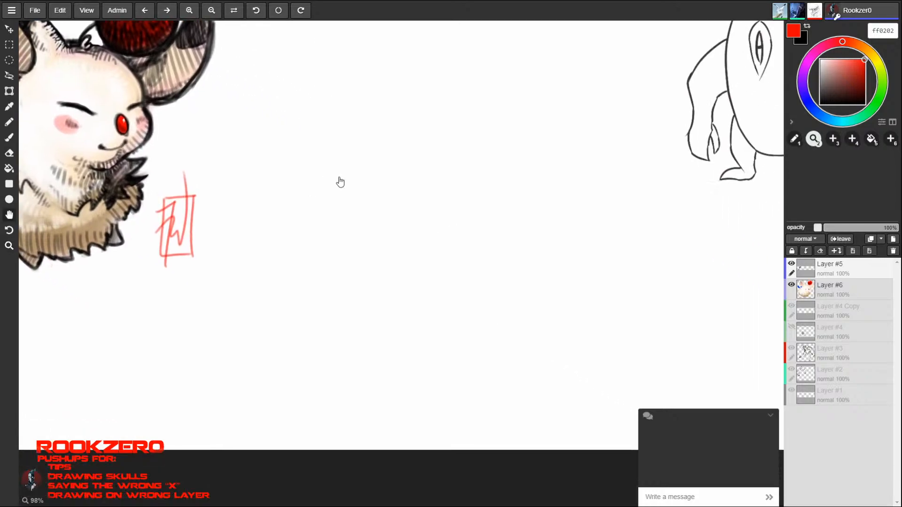
left_click_drag(623, 299, 250, 412)
left_click_drag(541, 290, 244, 287)
left_click_drag(575, 293, 150, 284)
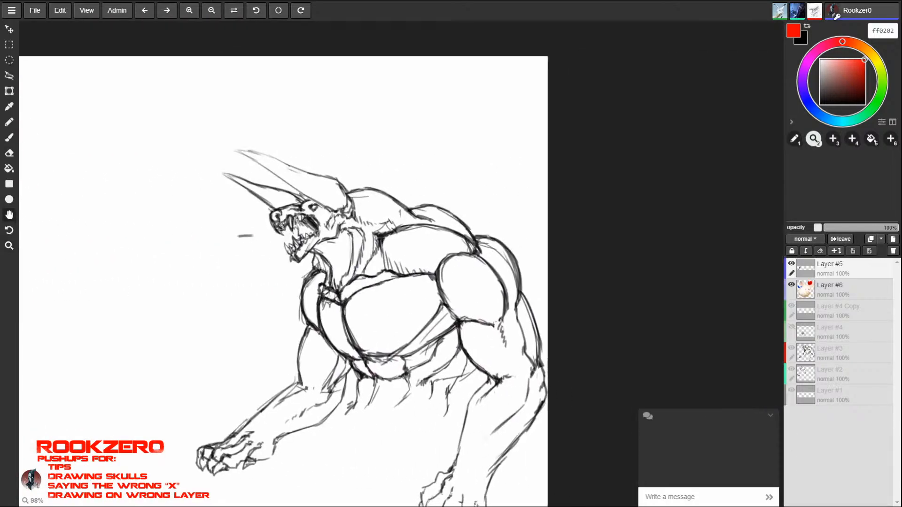
left_click_drag(264, 304, 813, 168)
left_click_drag(309, 211, 664, 324)
mouse_move(427, 271)
left_mouse_down()
mouse_move(650, 309)
mouse_move(539, 221)
left_mouse_up()
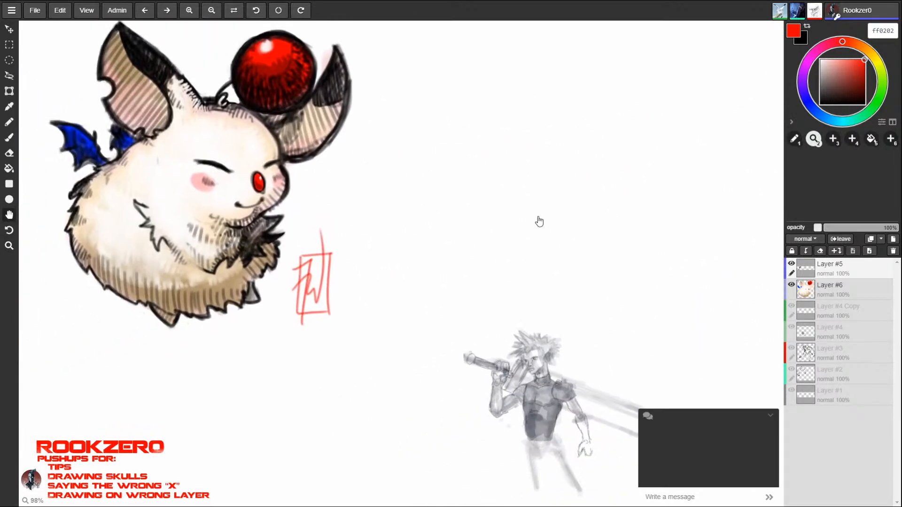
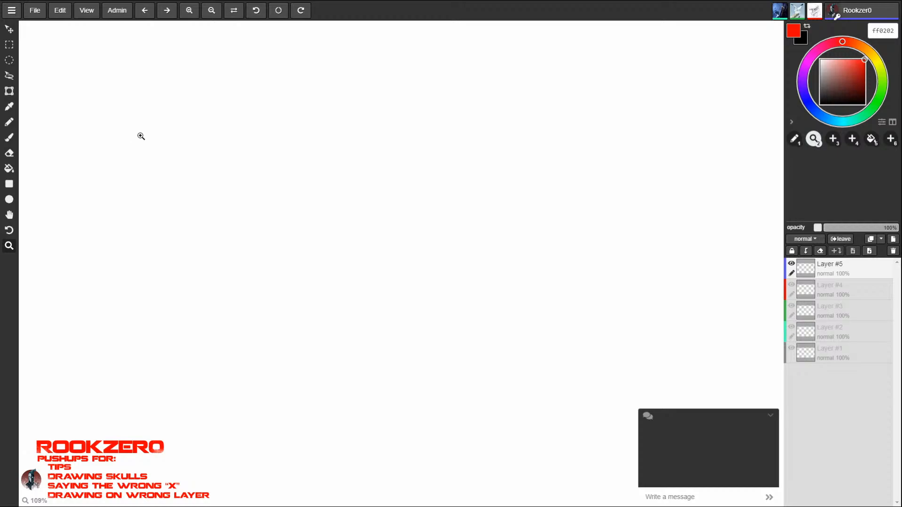
- Sketch a leaf-shaped head outline in red near the canvas's upper-left corner with the 3 px brush
left_click(9, 137)
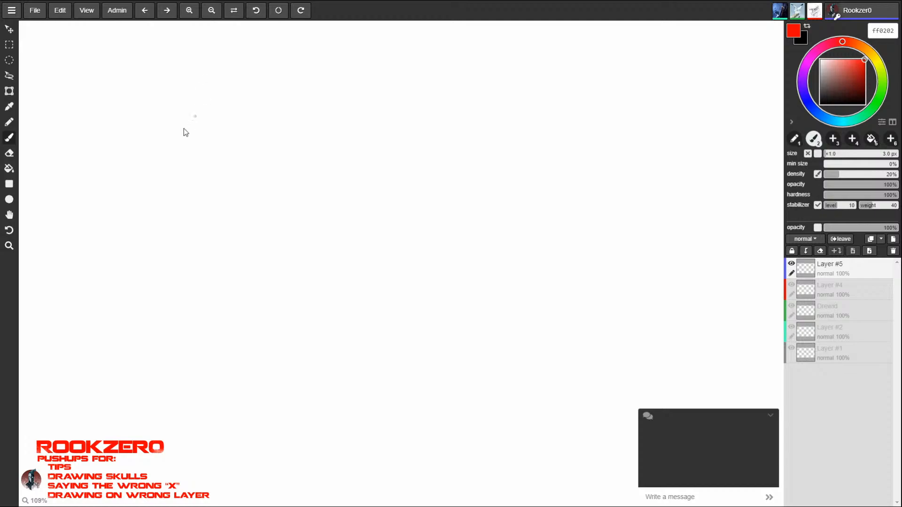
key("z")
left_click_drag(435, 256, 353, 281)
key("space")
left_click_drag(357, 241, 353, 284)
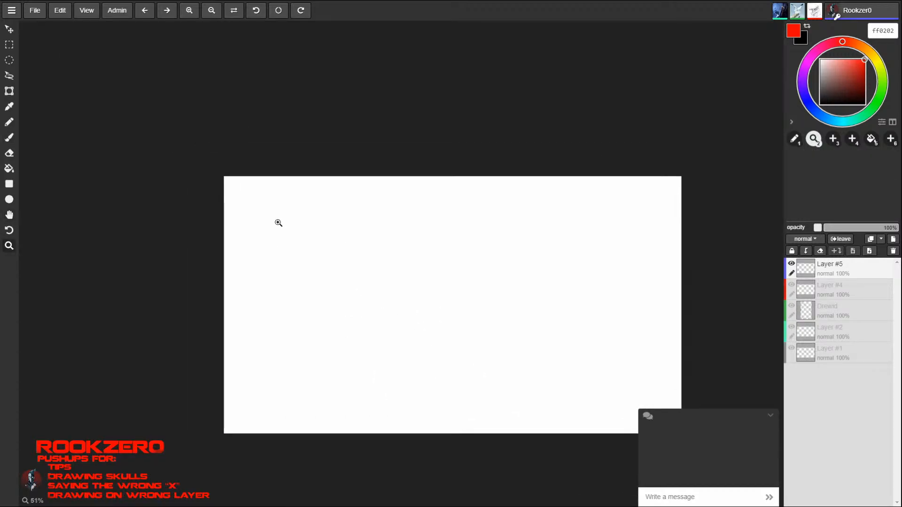
mouse_move(277, 223)
left_mouse_down()
mouse_move(348, 224)
mouse_move(261, 221)
left_mouse_up()
key("space")
left_click_drag(366, 207, 323, 157)
key("space")
left_click_drag(277, 217, 311, 154)
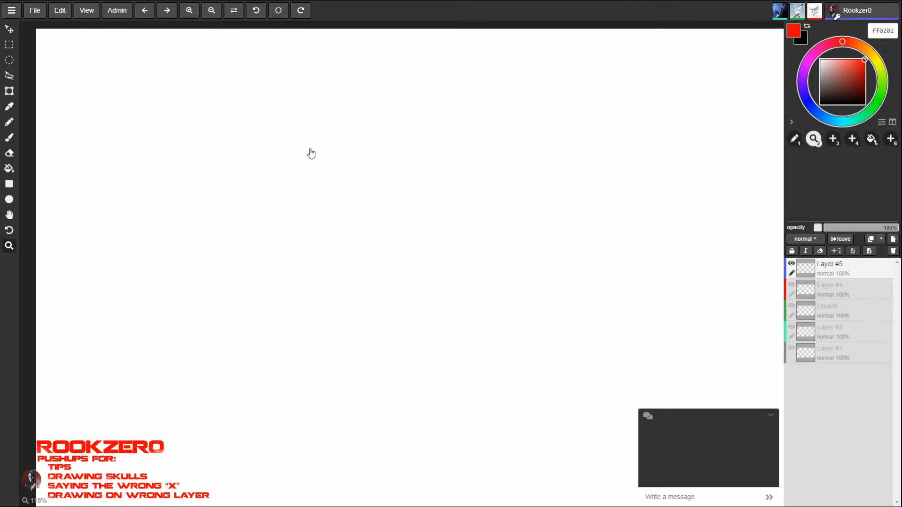
key("b")
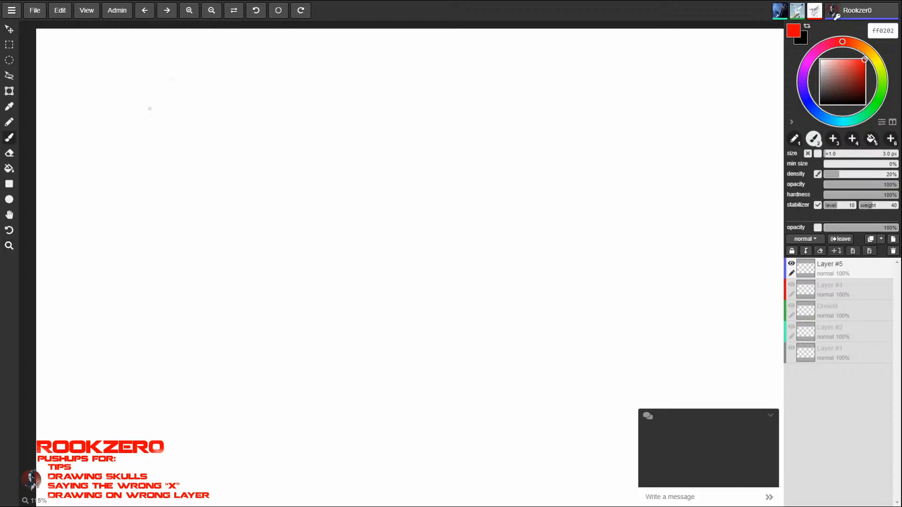
left_click_drag(153, 98, 153, 134)
mouse_move(192, 80)
left_mouse_down()
mouse_move(160, 145)
mouse_move(176, 151)
left_mouse_up()
mouse_move(186, 77)
left_mouse_down()
mouse_move(162, 87)
mouse_move(151, 120)
mouse_move(167, 157)
mouse_move(202, 134)
mouse_move(156, 107)
mouse_move(207, 69)
mouse_move(208, 111)
mouse_move(181, 147)
left_mouse_up()
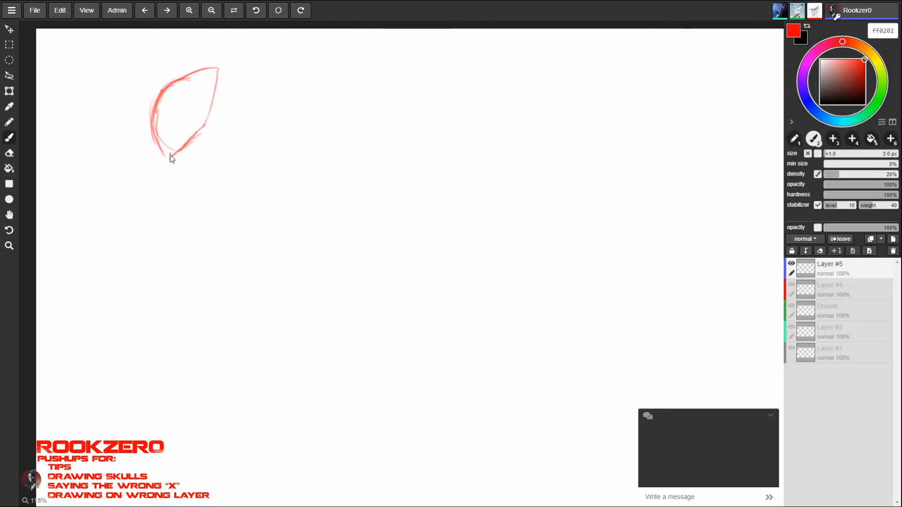
mouse_move(155, 116)
left_mouse_down()
mouse_move(155, 165)
mouse_move(191, 142)
left_mouse_up()
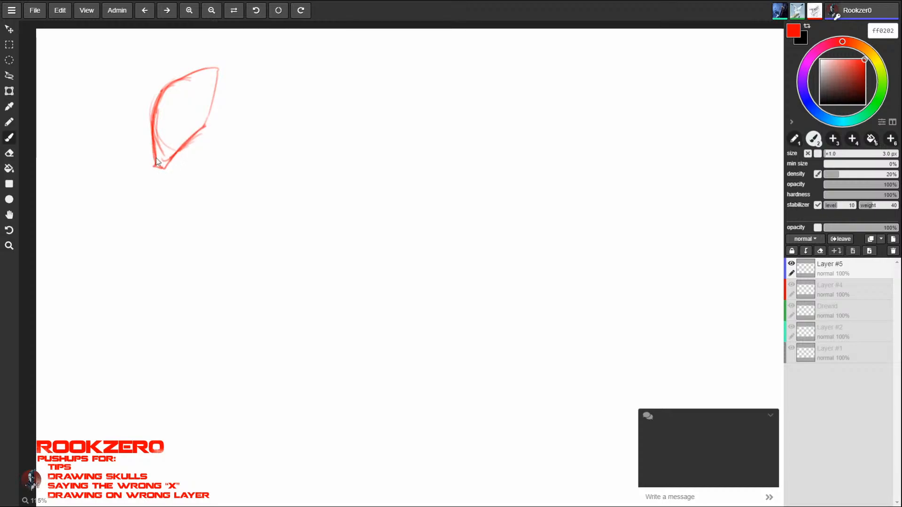
- Erase the outline's lower half and redraw it as a curved cranium block with a boxed jaw underneath
key("e")
mouse_move(154, 151)
left_mouse_down()
mouse_move(160, 167)
mouse_move(207, 121)
mouse_move(156, 159)
left_mouse_up()
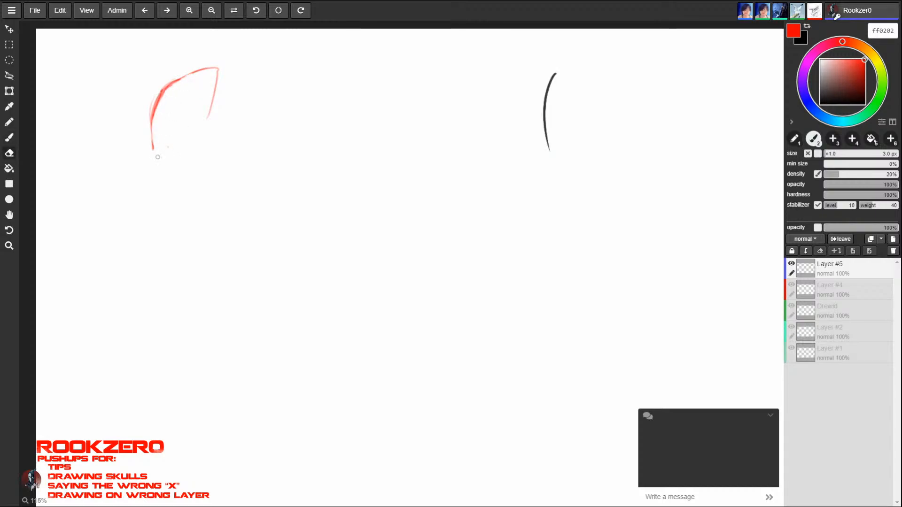
key("b")
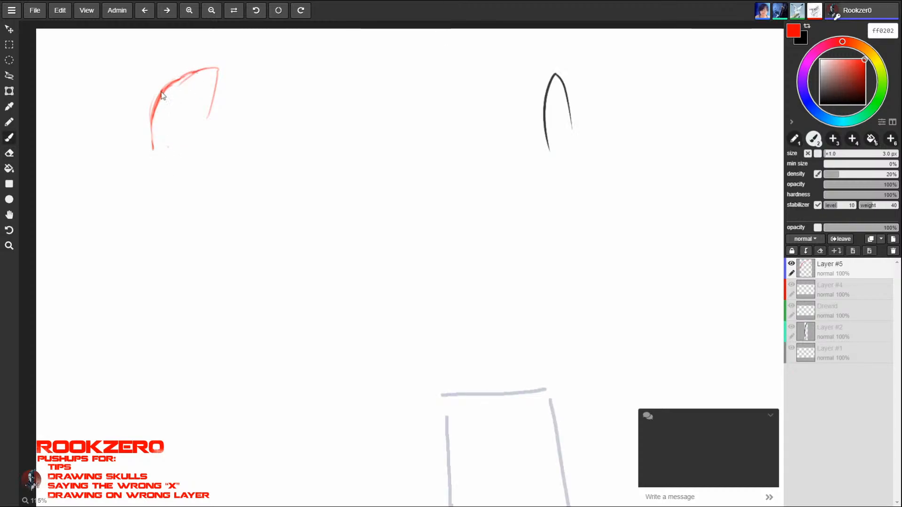
mouse_move(161, 92)
left_mouse_down()
mouse_move(205, 69)
mouse_move(157, 116)
mouse_move(155, 148)
left_mouse_up()
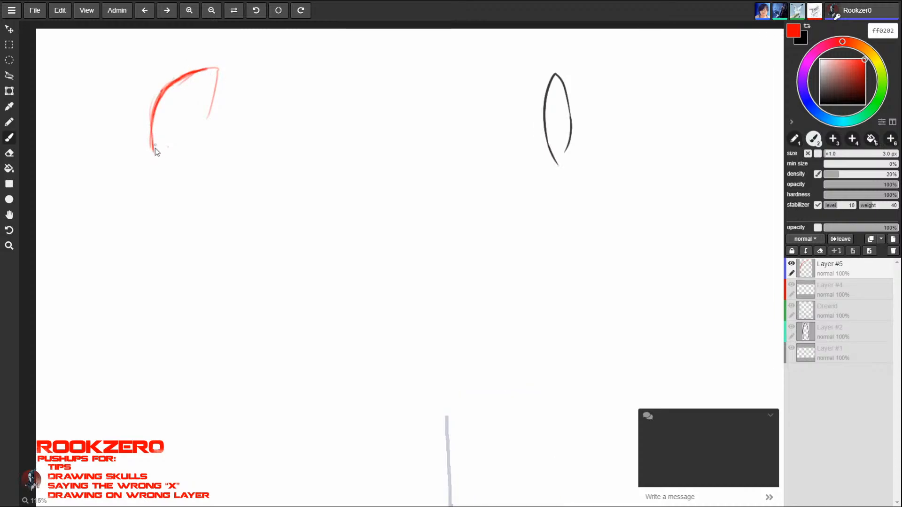
mouse_move(152, 116)
left_mouse_down()
mouse_move(154, 150)
mouse_move(179, 127)
left_mouse_up()
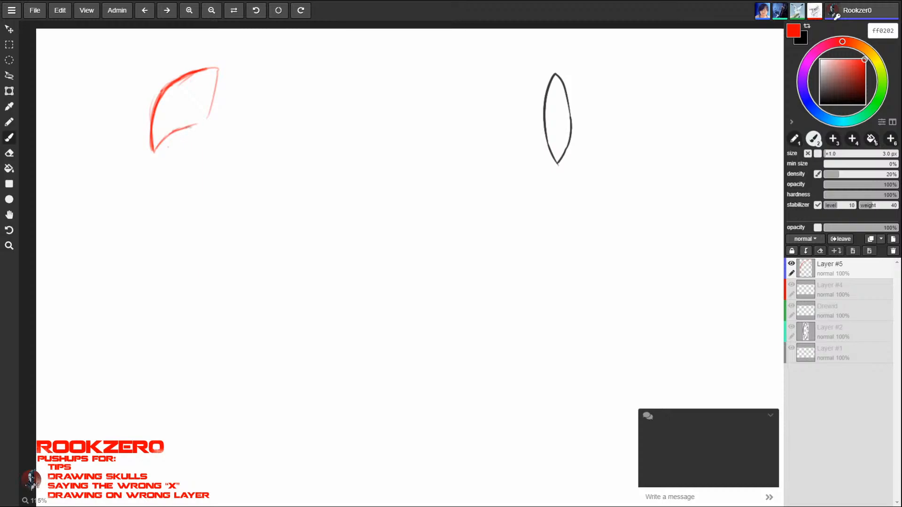
mouse_move(208, 128)
left_mouse_down()
mouse_move(222, 68)
mouse_move(163, 88)
mouse_move(153, 115)
left_mouse_up()
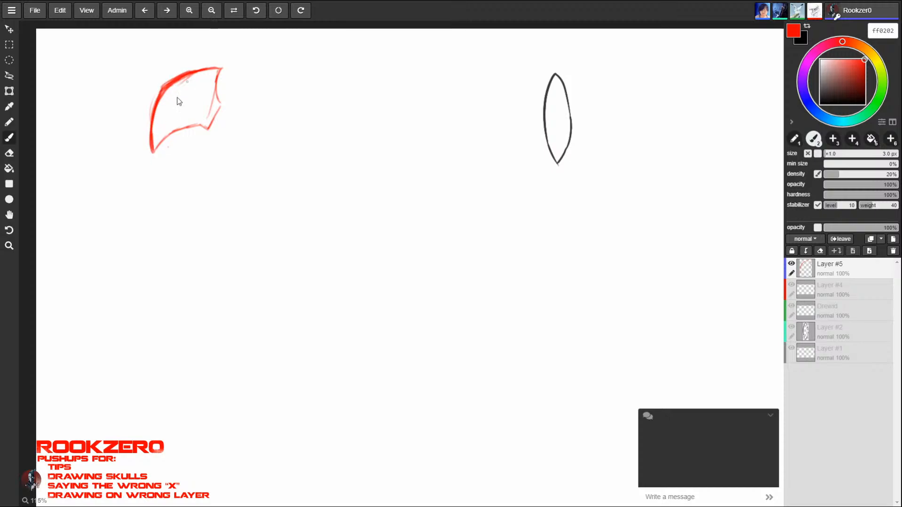
mouse_move(154, 151)
left_mouse_down()
mouse_move(187, 128)
mouse_move(207, 128)
mouse_move(194, 158)
mouse_move(162, 166)
mouse_move(168, 173)
mouse_move(187, 166)
mouse_move(206, 129)
left_mouse_up()
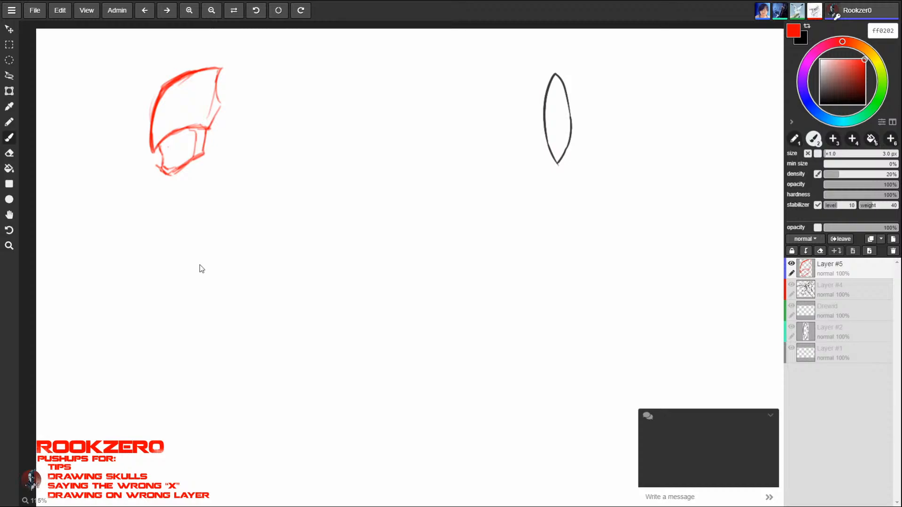
- Rough in a larger side-view head below the first one, with a rounded cranium, ear circle and jaw line
left_click_drag(217, 197, 148, 263)
mouse_move(156, 230)
left_mouse_down()
mouse_move(146, 296)
mouse_move(155, 315)
mouse_move(202, 316)
mouse_move(222, 305)
mouse_move(211, 254)
mouse_move(243, 245)
left_mouse_up()
mouse_move(231, 273)
left_mouse_down()
mouse_move(209, 256)
mouse_move(229, 247)
left_mouse_up()
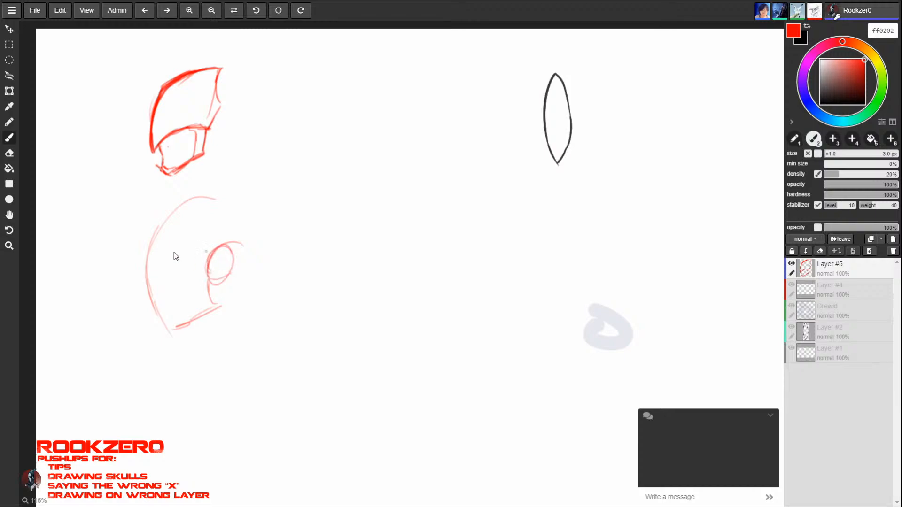
mouse_move(146, 238)
left_mouse_down()
mouse_move(159, 300)
mouse_move(172, 208)
mouse_move(257, 199)
mouse_move(235, 258)
left_mouse_up()
left_click_drag(248, 197, 254, 222)
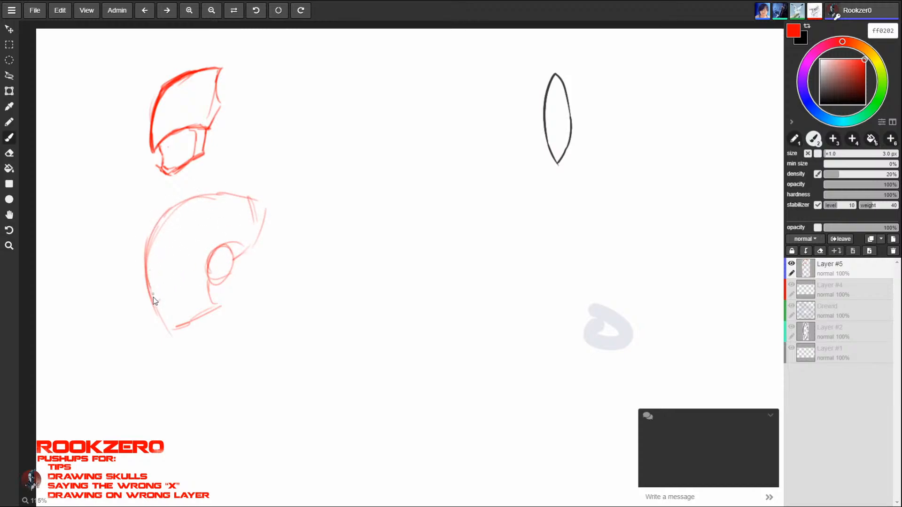
- Build the profile's nose, lips and chin from small circles, and add the brow, eye line and darker forehead
mouse_move(155, 284)
left_mouse_down()
mouse_move(153, 298)
mouse_move(173, 330)
mouse_move(147, 301)
mouse_move(154, 288)
mouse_move(153, 305)
mouse_move(144, 296)
mouse_move(150, 235)
left_mouse_up()
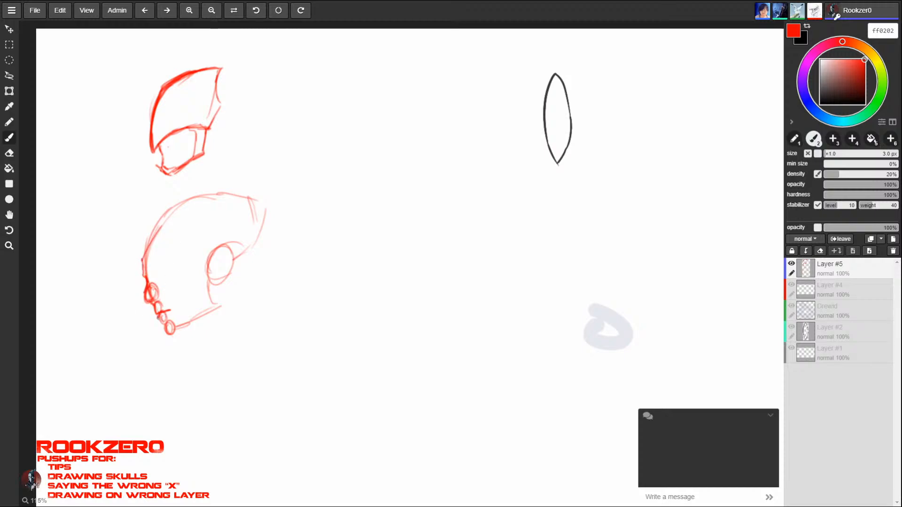
mouse_move(167, 328)
left_mouse_down()
mouse_move(205, 312)
mouse_move(172, 310)
left_mouse_up()
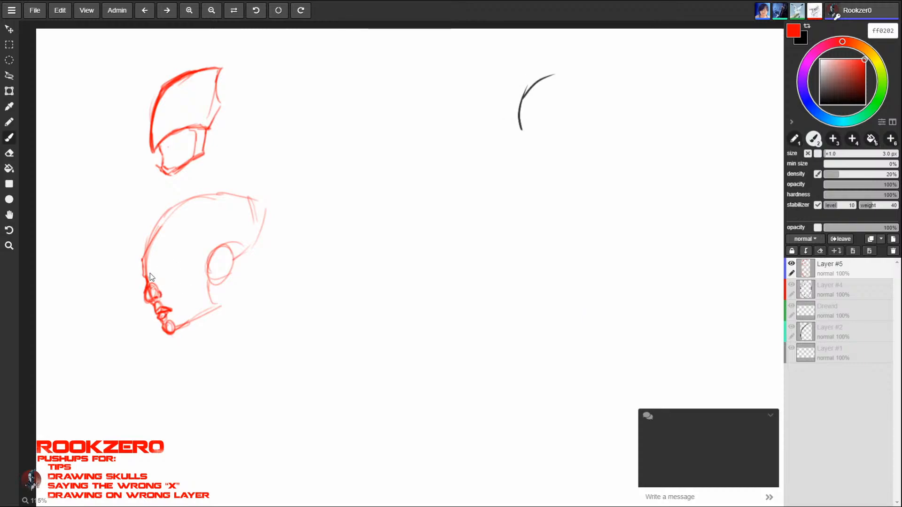
left_click_drag(150, 273, 160, 285)
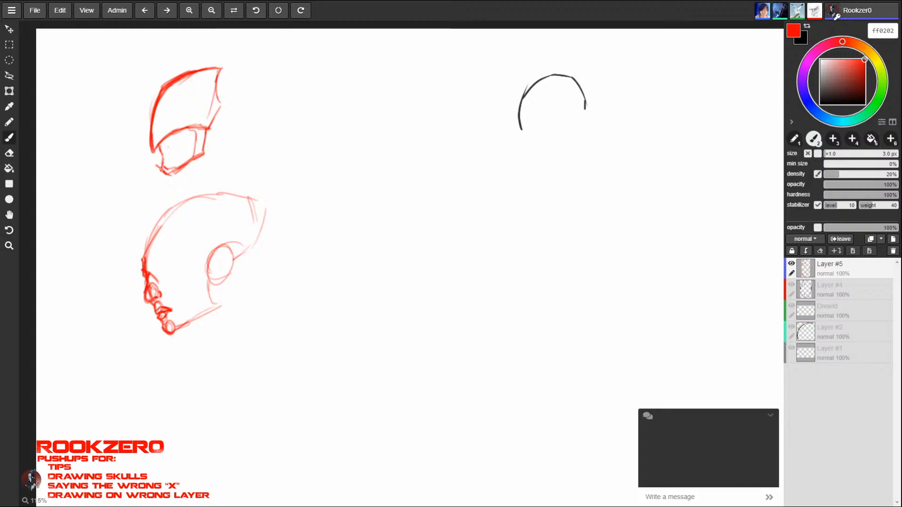
mouse_move(145, 255)
left_mouse_down()
mouse_move(148, 239)
mouse_move(195, 197)
left_mouse_up()
left_click_drag(158, 229, 180, 203)
mouse_move(147, 274)
left_mouse_down()
mouse_move(171, 272)
mouse_move(186, 287)
mouse_move(177, 307)
left_mouse_up()
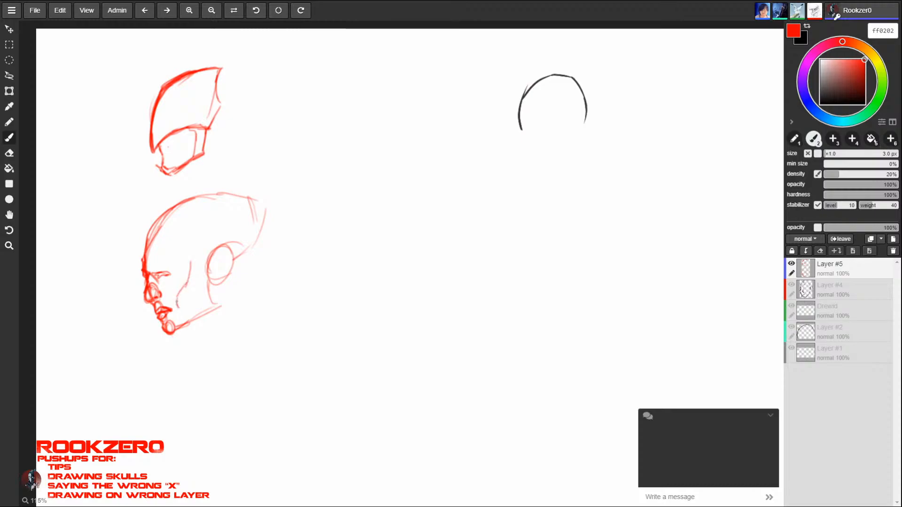
- Add the cheekbone, jaw corner, inner ear and temple line to the profile head
left_click_drag(189, 262, 207, 311)
left_click_drag(201, 310, 189, 325)
left_click_drag(207, 271, 209, 292)
mouse_move(221, 257)
left_mouse_down()
mouse_move(210, 286)
mouse_move(223, 277)
mouse_move(209, 288)
mouse_move(227, 242)
left_mouse_up()
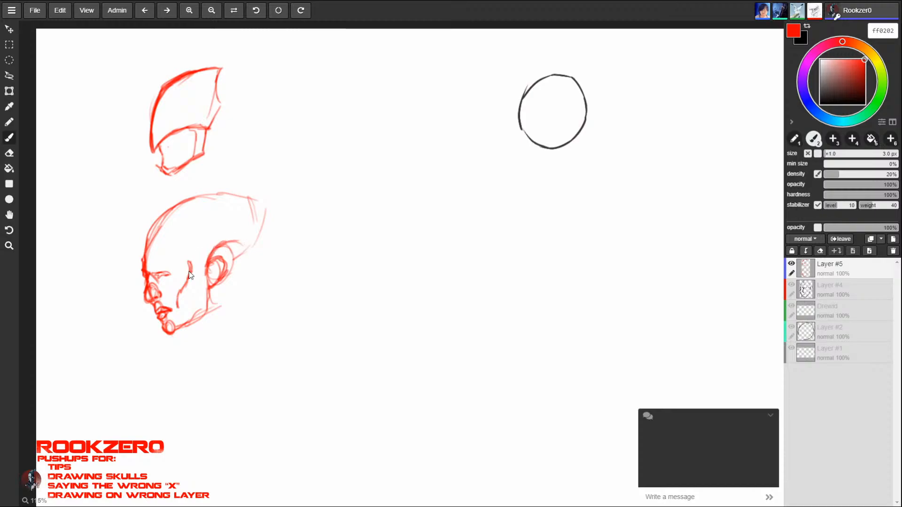
mouse_move(188, 281)
left_mouse_down()
mouse_move(183, 260)
mouse_move(225, 204)
left_mouse_up()
mouse_move(146, 273)
left_mouse_down()
mouse_move(162, 211)
mouse_move(214, 195)
mouse_move(196, 233)
mouse_move(201, 212)
left_mouse_up()
mouse_move(184, 264)
left_mouse_down()
mouse_move(183, 240)
mouse_move(207, 214)
mouse_move(188, 244)
left_mouse_up()
- Clean up the profile's temple and forehead lines with the eraser and refine the nose area
key("e")
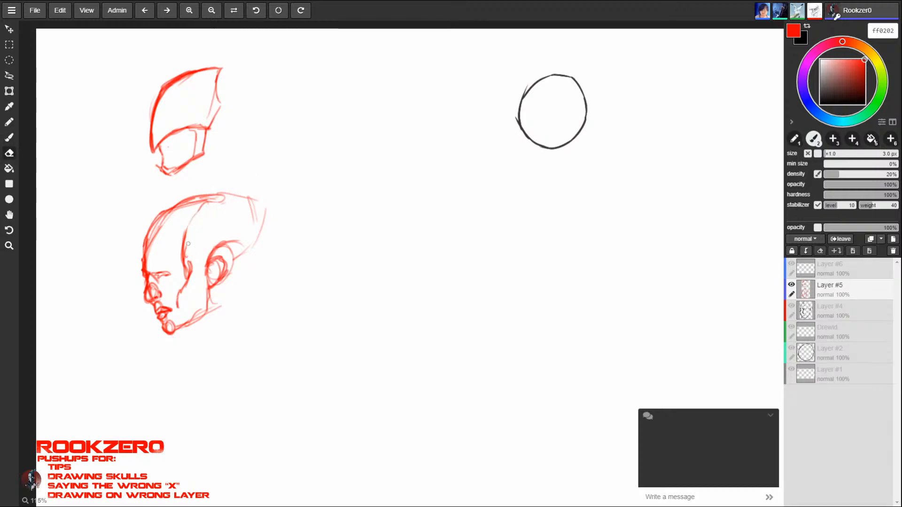
mouse_move(218, 203)
left_mouse_down()
mouse_move(186, 251)
mouse_move(189, 262)
left_mouse_up()
key("b")
key("e")
mouse_move(163, 223)
left_mouse_down()
mouse_move(148, 261)
mouse_move(154, 231)
left_mouse_up()
key("b")
mouse_move(158, 286)
left_mouse_down()
mouse_move(154, 297)
mouse_move(145, 289)
mouse_move(146, 299)
left_mouse_up()
key("e")
key("b")
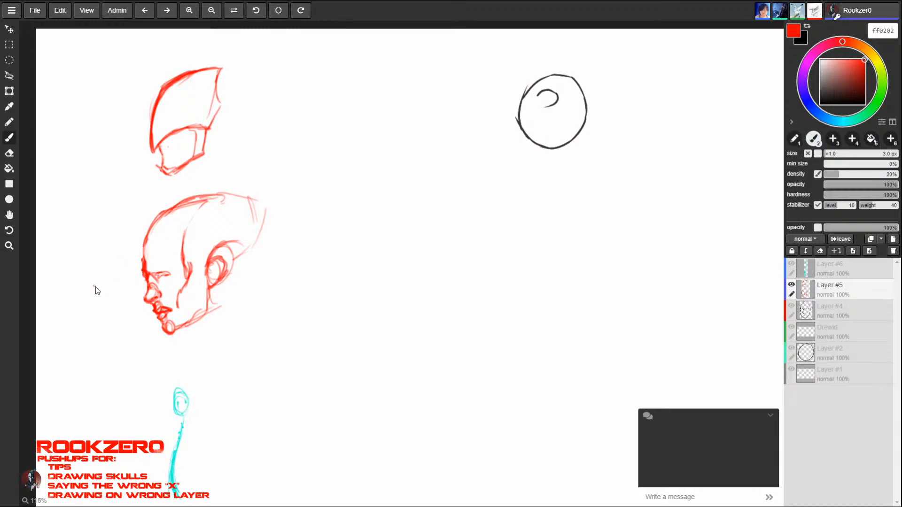
- Sketch a separate profile study in front of the face: nose wedge, circles for lips and chin, mouth and brow
left_click_drag(90, 257, 81, 278)
left_click_drag(88, 275, 87, 289)
mouse_move(89, 254)
left_mouse_down()
mouse_move(80, 287)
mouse_move(110, 331)
mouse_move(100, 321)
left_mouse_up()
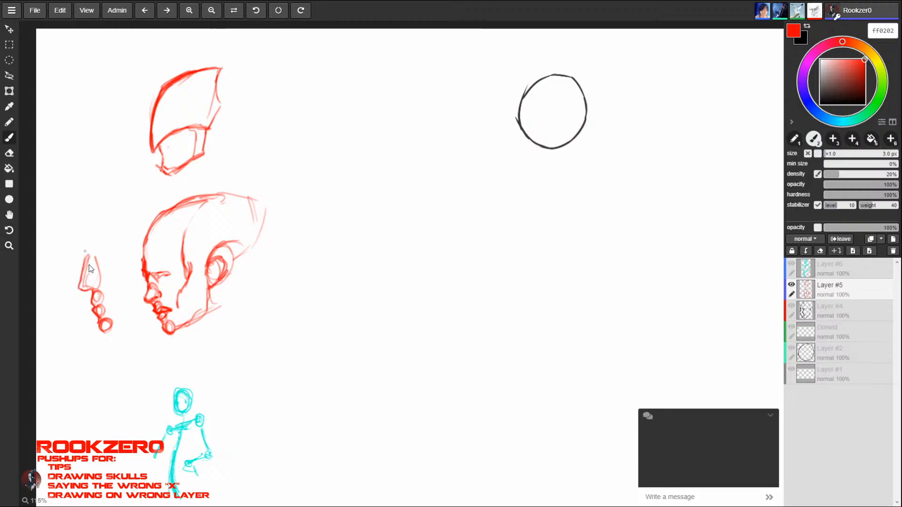
mouse_move(96, 308)
left_mouse_down()
mouse_move(114, 304)
mouse_move(106, 333)
mouse_move(130, 317)
mouse_move(97, 334)
mouse_move(100, 324)
mouse_move(121, 326)
mouse_move(96, 295)
mouse_move(101, 300)
left_mouse_up()
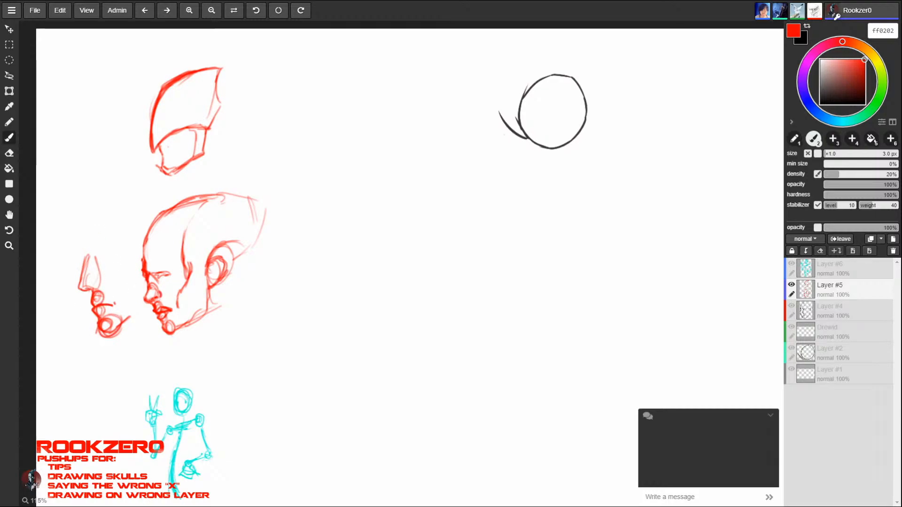
mouse_move(87, 256)
left_mouse_down()
mouse_move(92, 222)
mouse_move(107, 259)
mouse_move(122, 257)
left_mouse_up()
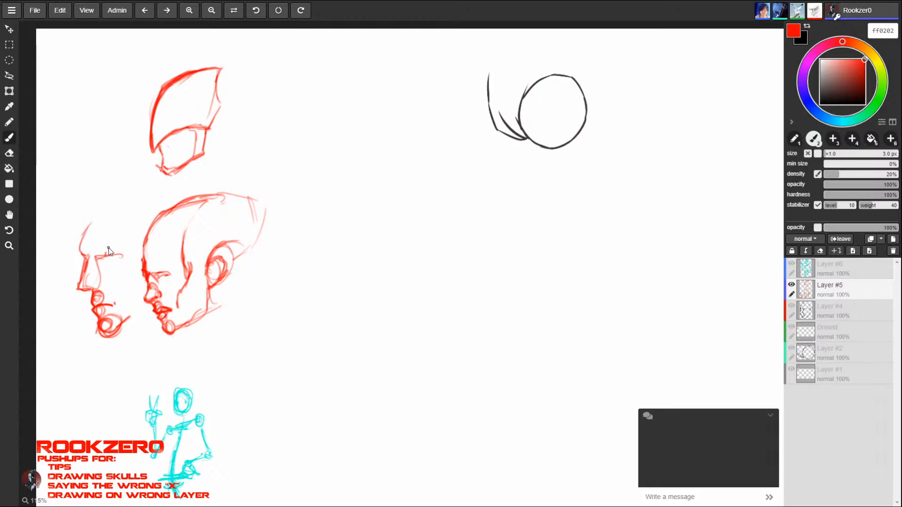
- Erase the profile head and the nose-and-mouth study in front of it
key("e")
mouse_move(87, 230)
left_mouse_down()
mouse_move(76, 251)
mouse_move(95, 288)
mouse_move(76, 286)
mouse_move(191, 216)
mouse_move(211, 282)
left_mouse_up()
key("b")
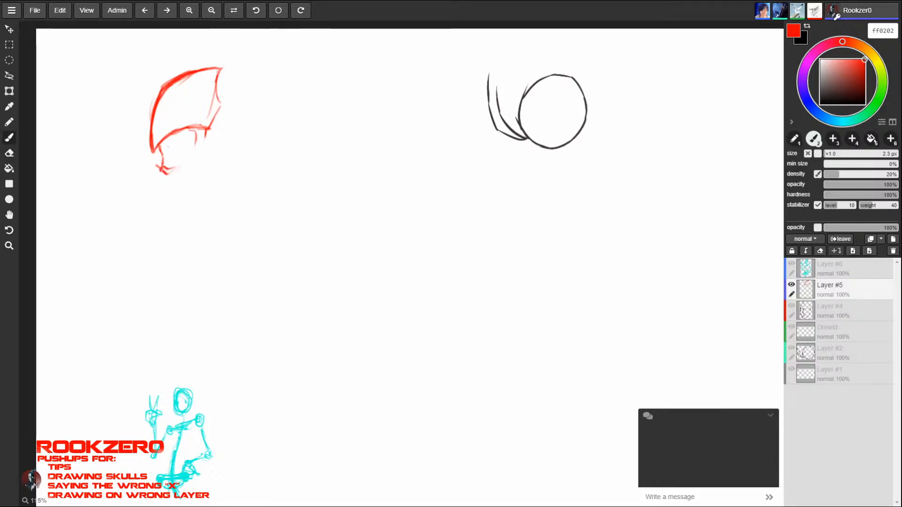
- Redraw the upper head's jaw line with the 2.3 px brush and sketch a circle over a downward triangle below, marking its corners with small ovals
left_click_drag(198, 148, 162, 171)
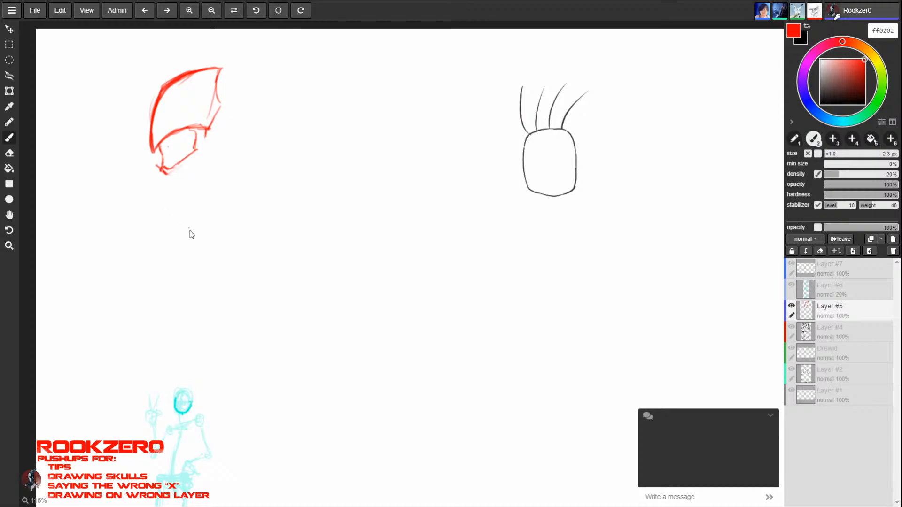
mouse_move(183, 270)
left_mouse_down()
mouse_move(190, 214)
mouse_move(202, 246)
mouse_move(186, 269)
left_mouse_up()
left_click_drag(141, 243, 234, 237)
left_click_drag(192, 284, 236, 235)
left_click_drag(143, 246, 193, 284)
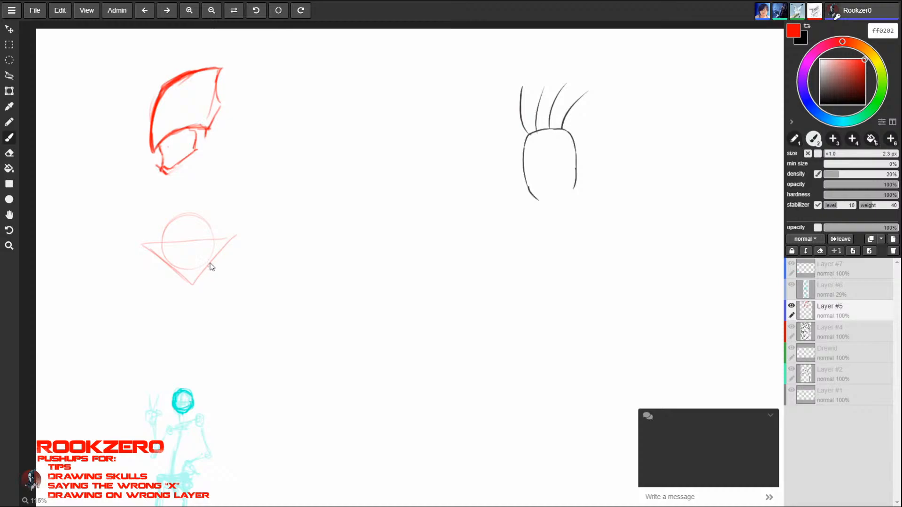
left_click_drag(196, 271, 186, 272)
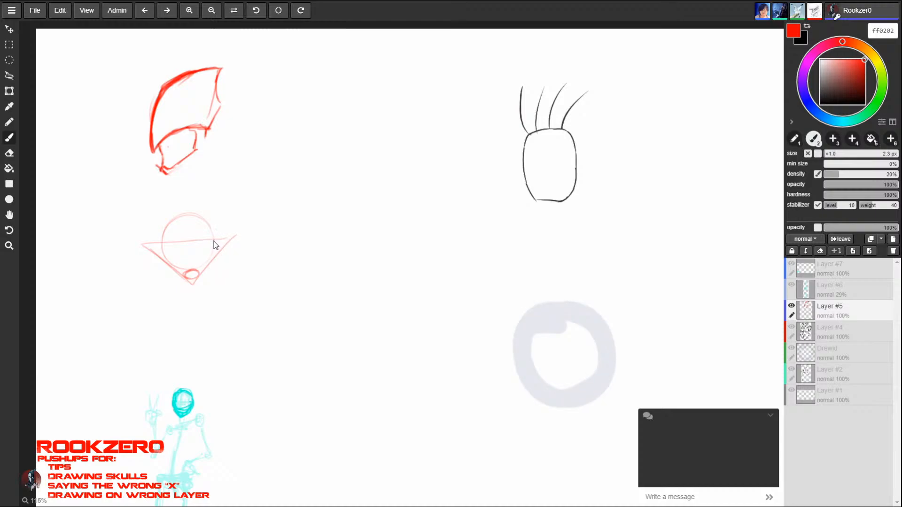
mouse_move(214, 246)
left_mouse_down()
mouse_move(211, 239)
mouse_move(226, 239)
mouse_move(218, 237)
left_mouse_up()
left_click_drag(151, 250, 171, 244)
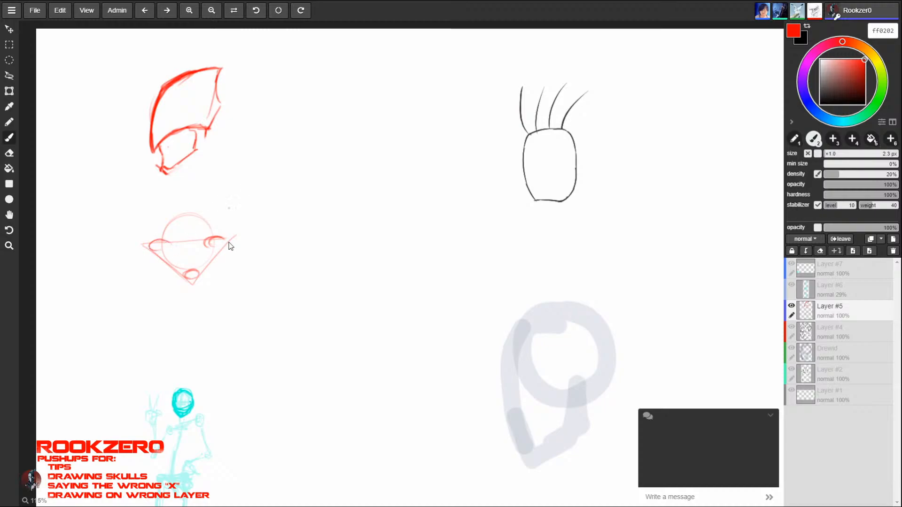
- Try four evenly spaced vertical lines with width marks beside the triangle, and erase them
left_click_drag(256, 257, 257, 343)
left_click_drag(282, 275, 283, 345)
left_click_drag(226, 260, 228, 337)
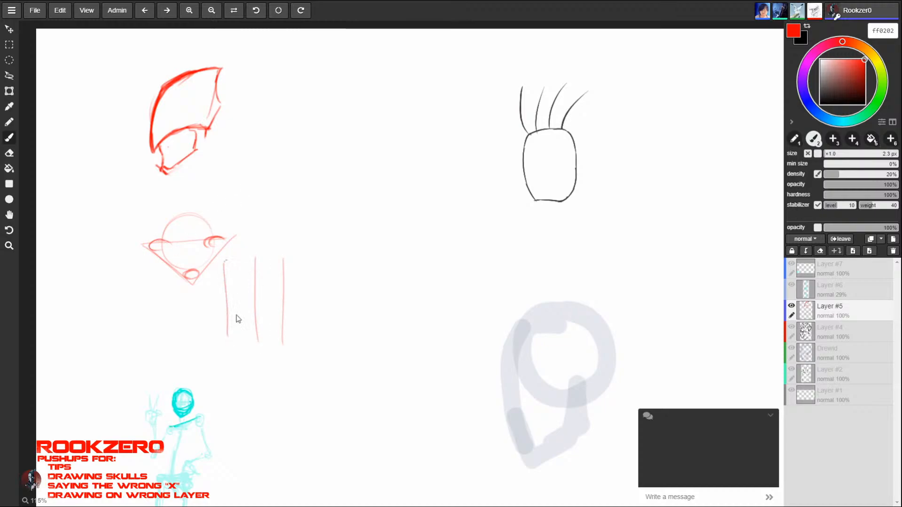
left_click_drag(310, 261, 311, 334)
left_click_drag(224, 265, 310, 264)
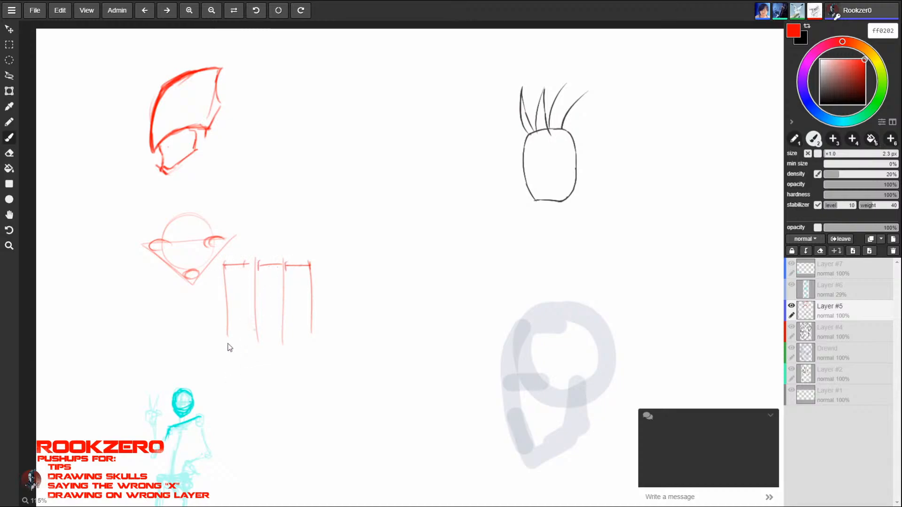
mouse_move(267, 293)
left_mouse_down()
mouse_move(277, 322)
mouse_move(282, 313)
mouse_move(260, 320)
left_mouse_up()
mouse_move(269, 290)
left_mouse_down()
mouse_move(257, 325)
mouse_move(282, 321)
left_mouse_up()
key("e")
mouse_move(252, 259)
left_mouse_down()
mouse_move(196, 337)
mouse_move(329, 292)
left_mouse_up()
key("b")
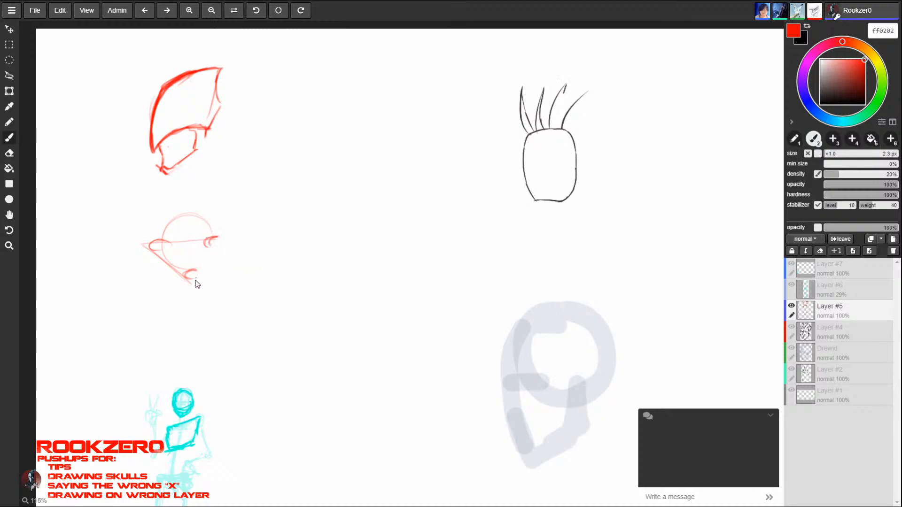
- Restore the triangle's erased side and add vertical face edges and guides dropping from the eyes to place the nose and mouth
left_click_drag(191, 283, 223, 238)
left_click_drag(223, 200, 223, 239)
left_click_drag(139, 201, 148, 300)
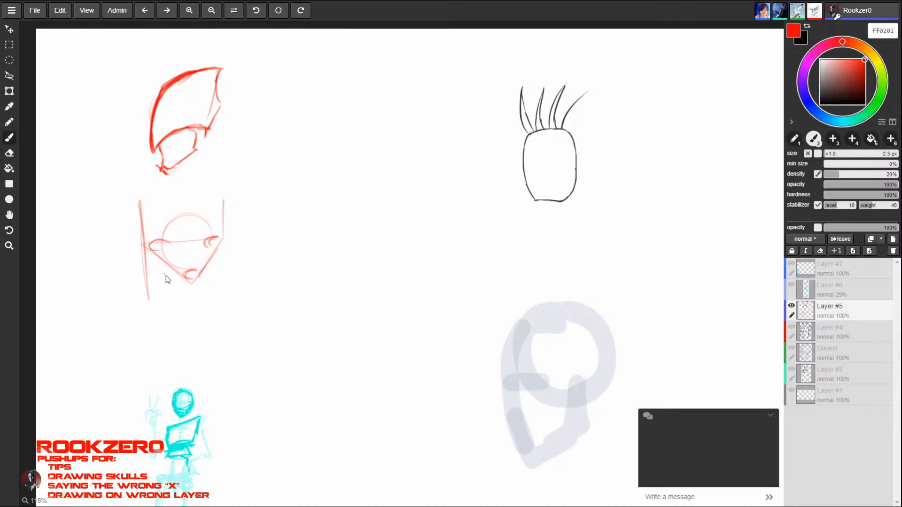
left_click_drag(172, 245, 181, 319)
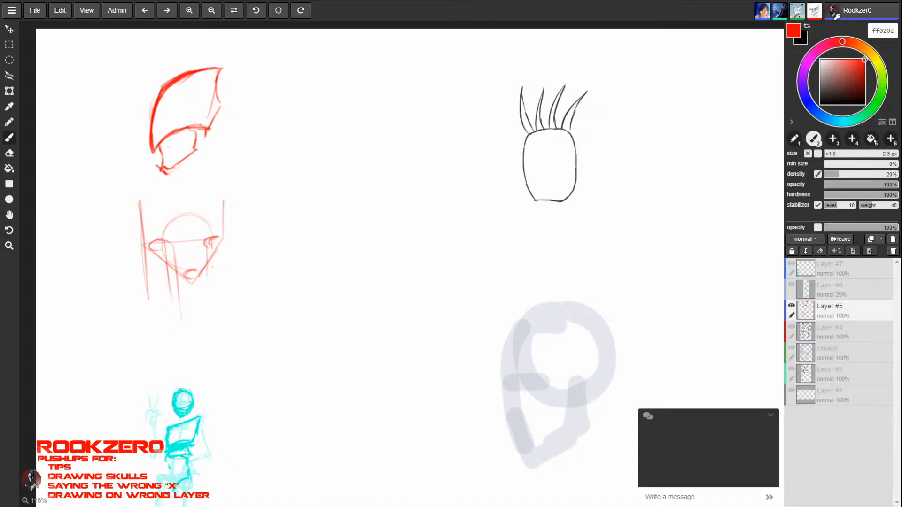
mouse_move(216, 247)
left_mouse_down()
mouse_move(214, 304)
mouse_move(191, 299)
mouse_move(210, 297)
mouse_move(195, 307)
mouse_move(187, 294)
mouse_move(199, 277)
mouse_move(189, 278)
mouse_move(192, 300)
mouse_move(179, 298)
mouse_move(198, 302)
left_mouse_up()
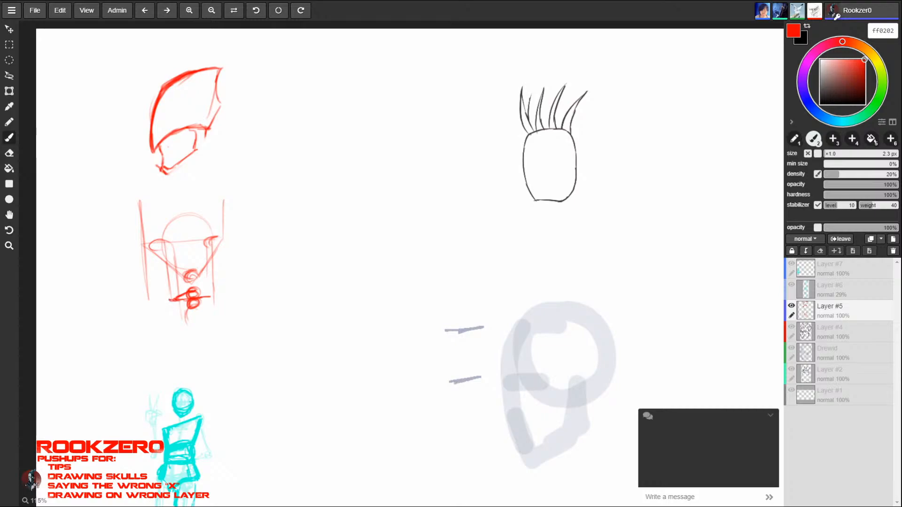
- Outline the lips across the mouth guides and add pupils and nose strokes to the triangle face study
left_click_drag(170, 300, 214, 302)
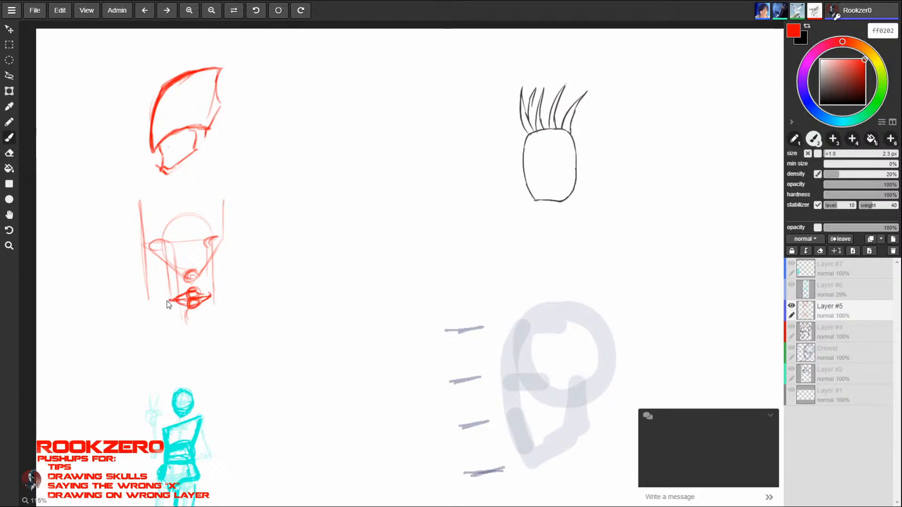
left_click_drag(161, 243, 197, 275)
left_click(202, 268, "alt")
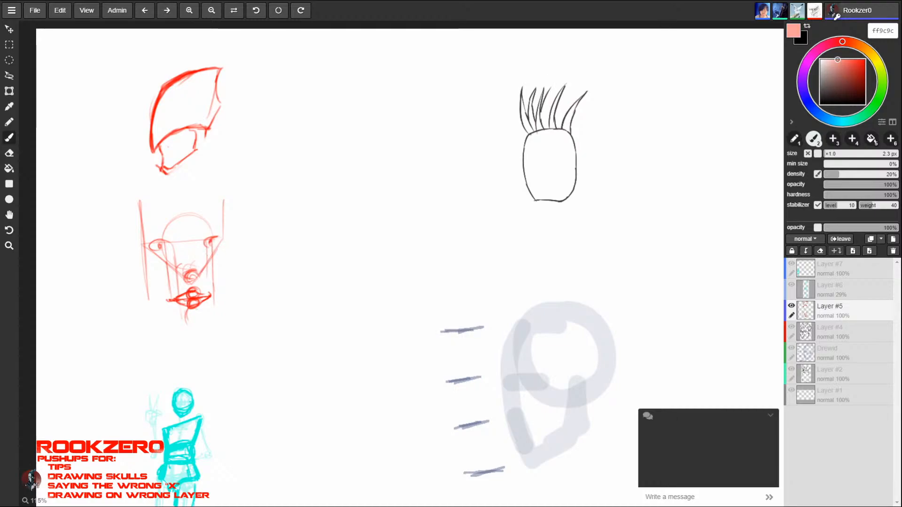
- Pick dark red 6e0000 as the colour and erase the skull study and the triangle face study
left_click(863, 84)
key("e")
mouse_move(146, 233)
left_mouse_down()
mouse_move(145, 252)
mouse_move(213, 197)
mouse_move(175, 192)
mouse_move(160, 72)
mouse_move(182, 145)
mouse_move(208, 153)
mouse_move(197, 158)
left_mouse_up()
- Sketch a tilted oval head in dark red with the brush, adding the jaw, a centre line and curved face guides
key("b")
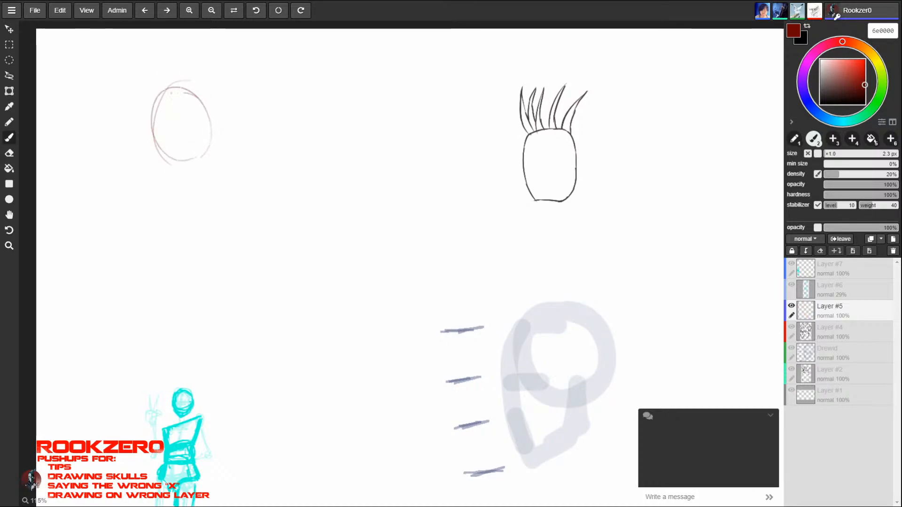
mouse_move(204, 101)
left_mouse_down()
mouse_move(190, 87)
mouse_move(152, 120)
mouse_move(208, 127)
left_mouse_up()
left_click_drag(151, 160, 189, 169)
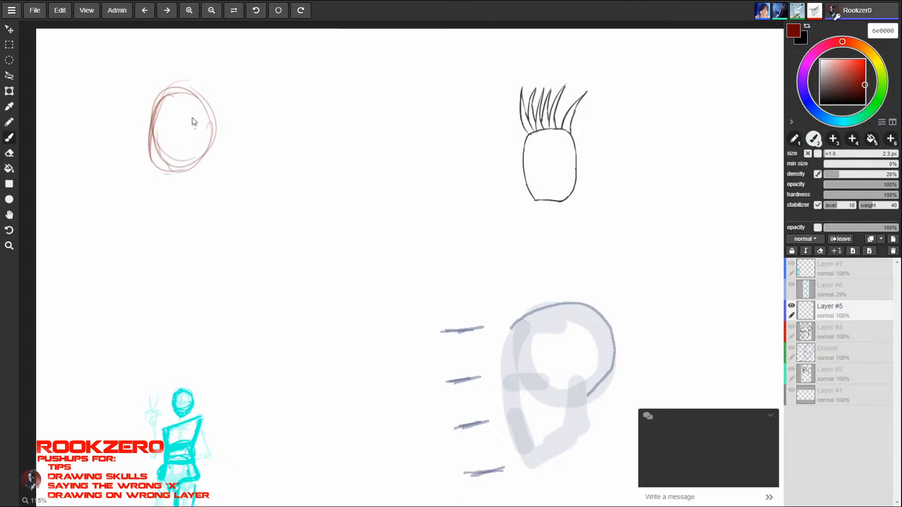
mouse_move(161, 115)
left_mouse_down()
mouse_move(150, 182)
mouse_move(179, 179)
mouse_move(213, 111)
mouse_move(166, 96)
left_mouse_up()
mouse_move(202, 153)
left_mouse_down()
mouse_move(175, 86)
mouse_move(146, 154)
mouse_move(180, 181)
left_mouse_up()
mouse_move(192, 128)
left_mouse_down()
mouse_move(174, 165)
mouse_move(188, 160)
mouse_move(161, 137)
left_mouse_up()
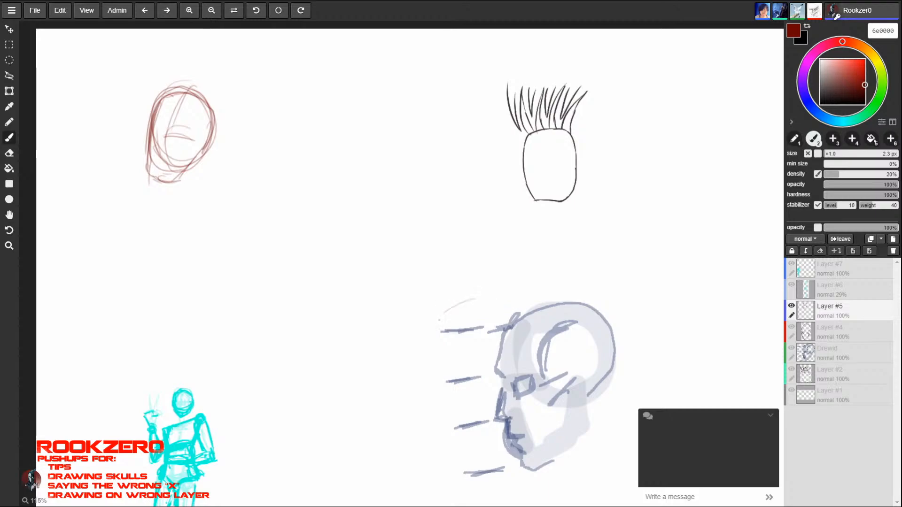
- Sketch a tall measuring frame with division ticks beside the blue profile, plus an ellipse, brow, nose and lips over its face
left_click_drag(483, 299, 487, 298)
mouse_move(408, 341)
left_mouse_down()
mouse_move(422, 499)
mouse_move(460, 481)
left_mouse_up()
mouse_move(550, 300)
left_mouse_down()
mouse_move(399, 321)
mouse_move(431, 505)
left_mouse_up()
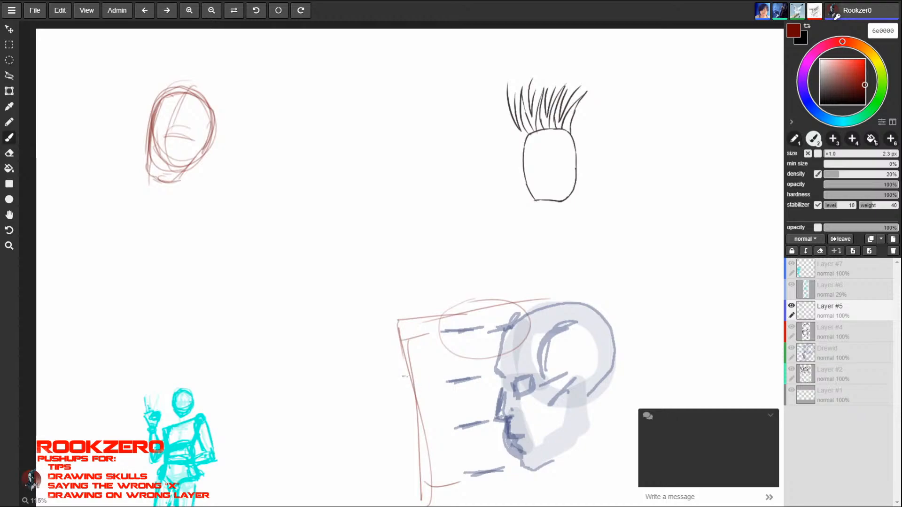
left_click_drag(403, 376, 429, 373)
mouse_move(494, 361)
left_mouse_down()
mouse_move(523, 364)
mouse_move(484, 425)
mouse_move(509, 423)
left_mouse_up()
mouse_move(506, 370)
left_mouse_down()
mouse_move(483, 421)
mouse_move(514, 441)
mouse_move(511, 462)
left_mouse_up()
left_click(543, 444, "alt")
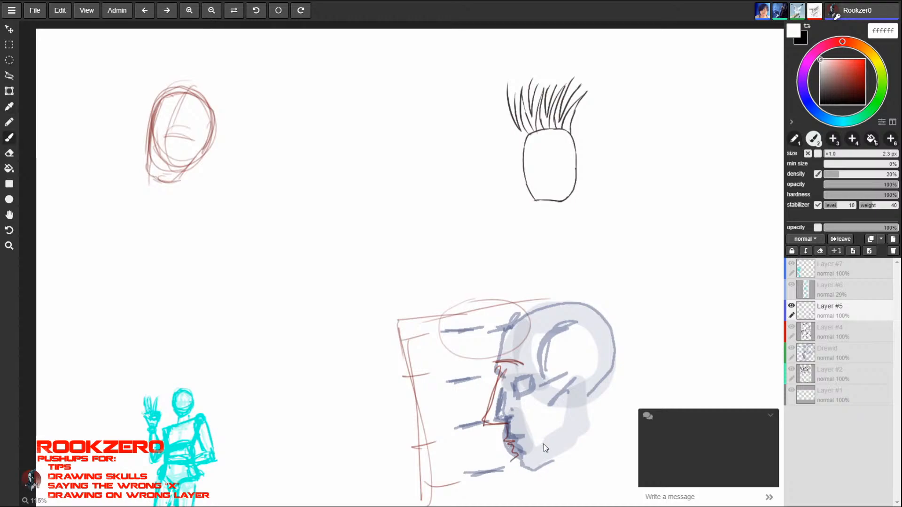
- Undo the dark red strokes drawn around the blue profile head
key("ctrl+z")
key("ctrl+z")
key("ctrl+z")
key("ctrl+z")
key("ctrl+z")
key("ctrl+z")
key("ctrl+z")
key("ctrl+z")
key("ctrl+z")
key("ctrl+z")
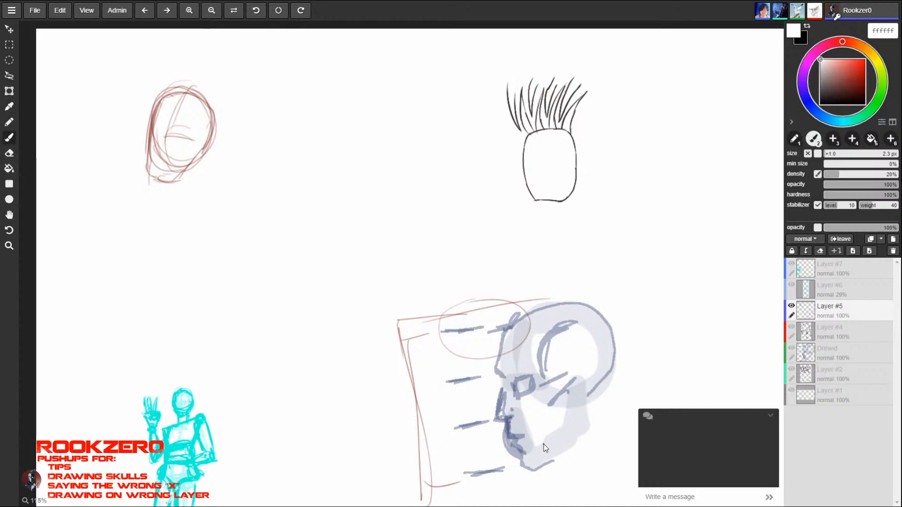
key("ctrl+z")
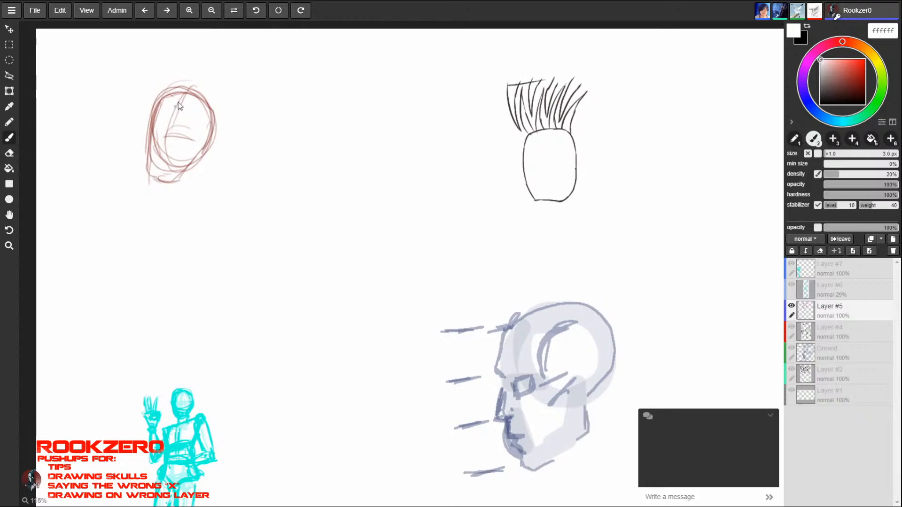
- Set the colour to black with a larger brush and reinforce the tilted head's skull outline, jaw and ear
left_click_drag(845, 84, 877, 108)
key("bracketright")
key("bracketright")
left_click_drag(189, 90, 149, 142)
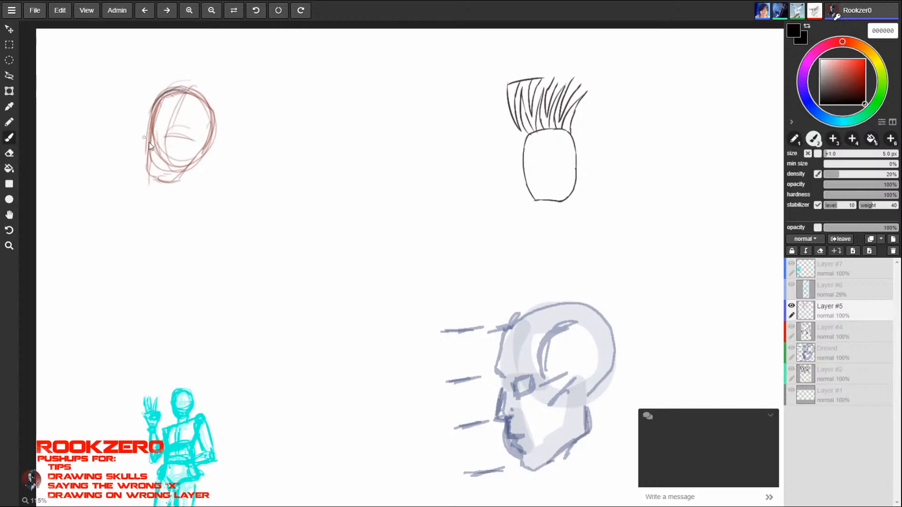
mouse_move(153, 101)
left_mouse_down()
mouse_move(148, 180)
mouse_move(173, 187)
mouse_move(190, 170)
mouse_move(210, 107)
mouse_move(184, 91)
mouse_move(160, 116)
mouse_move(146, 162)
mouse_move(154, 115)
left_mouse_up()
mouse_move(162, 110)
left_mouse_down()
mouse_move(184, 107)
mouse_move(195, 137)
mouse_move(187, 170)
mouse_move(209, 141)
mouse_move(192, 160)
mouse_move(174, 112)
left_mouse_up()
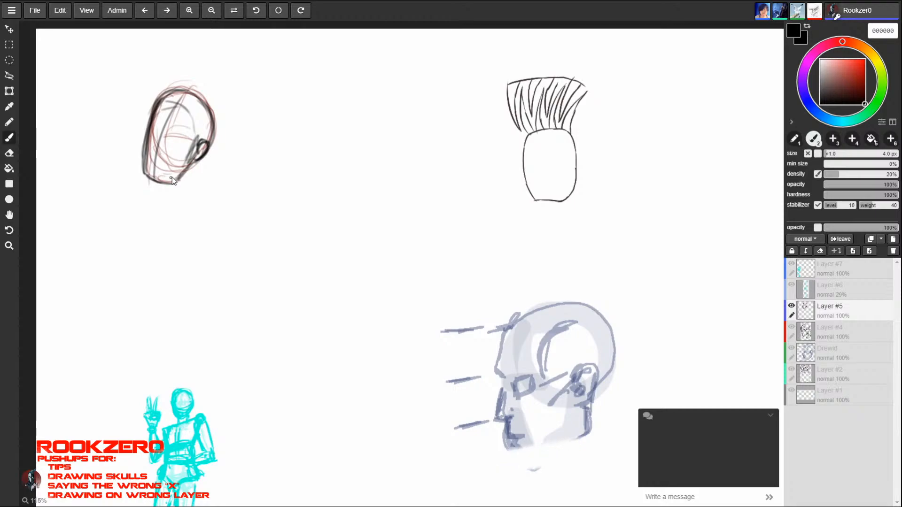
- Add an eye line running to the ear, a curved side plane, and heavier brow, nose and mouth marks on the tilted head
left_click_drag(151, 128, 201, 149)
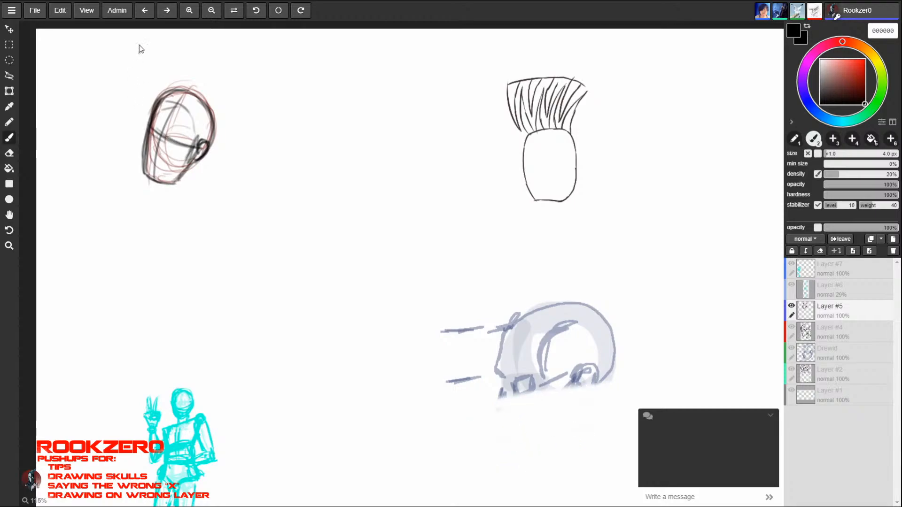
left_click_drag(165, 101, 203, 146)
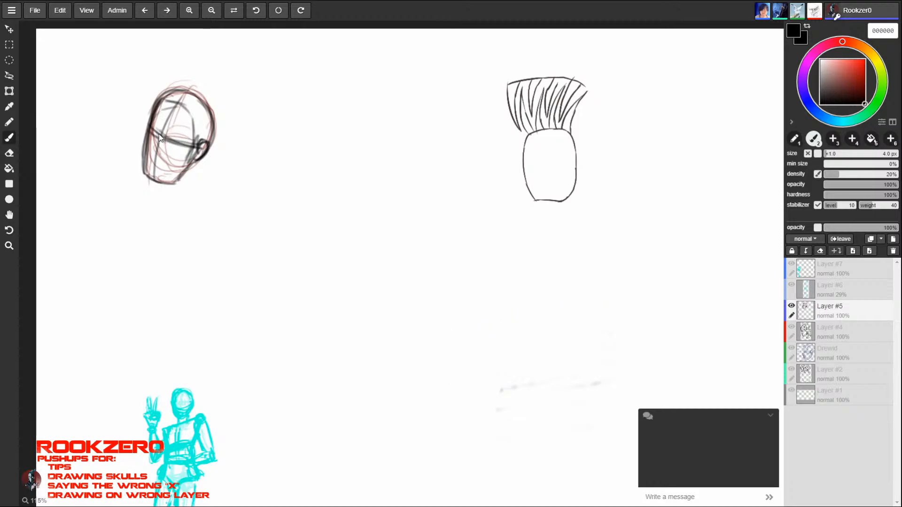
left_click_drag(153, 131, 176, 134)
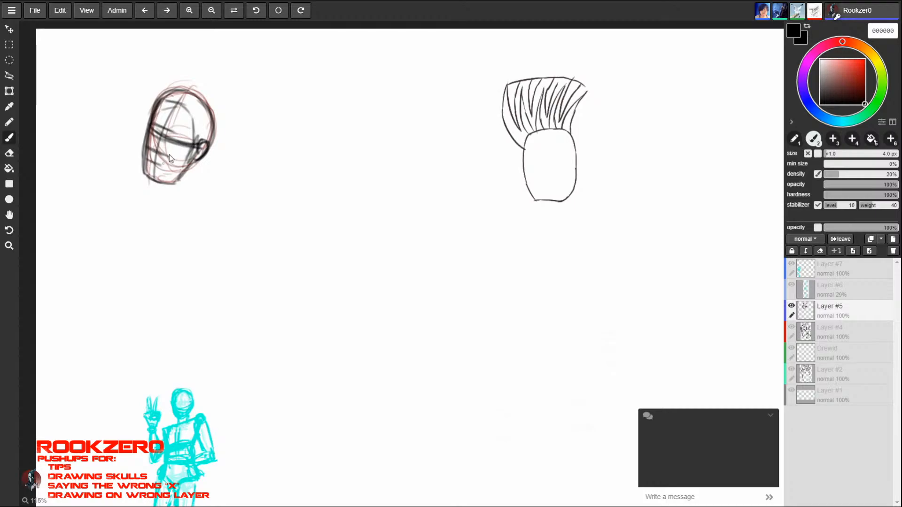
mouse_move(150, 131)
left_mouse_down()
mouse_move(180, 141)
mouse_move(162, 137)
mouse_move(171, 132)
left_mouse_up()
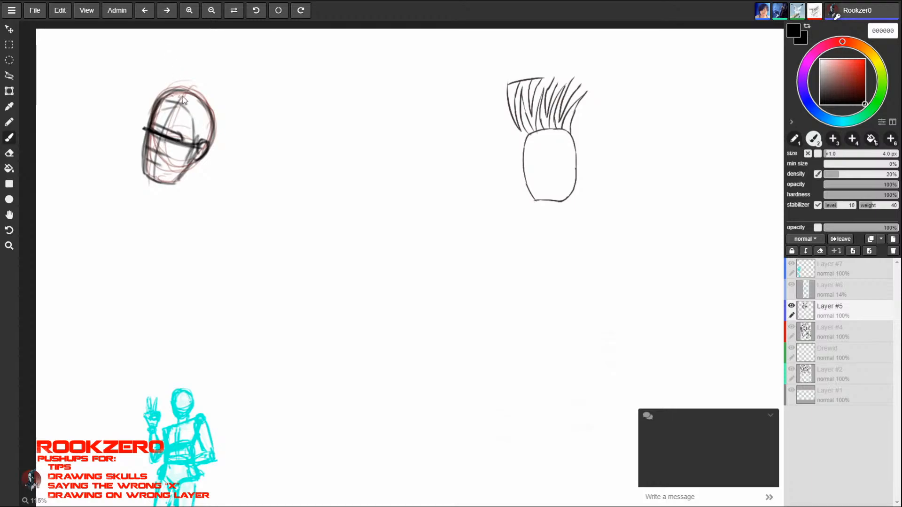
- Sketch slanted measuring brackets in front of the tilted face and divide the lower one with tick marks
left_click_drag(188, 90, 154, 78)
left_click_drag(153, 78, 118, 167)
left_click_drag(118, 167, 147, 180)
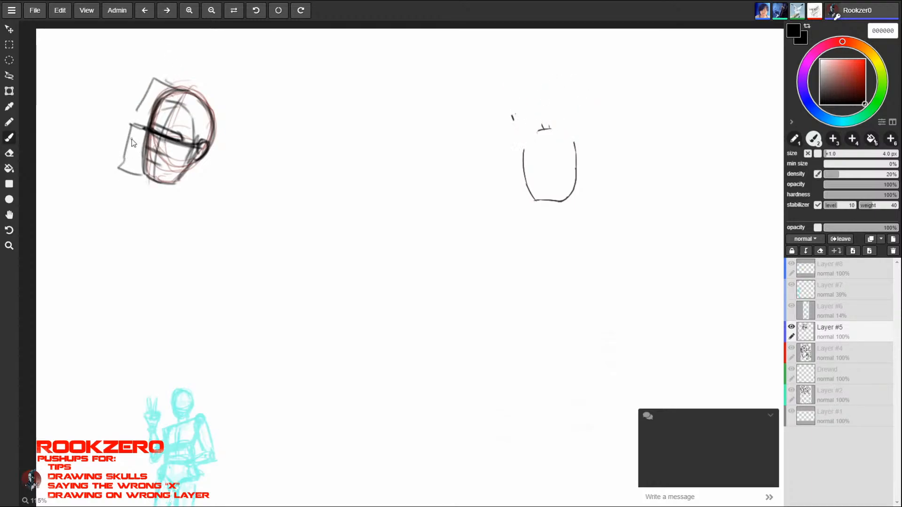
left_click_drag(128, 140, 132, 159)
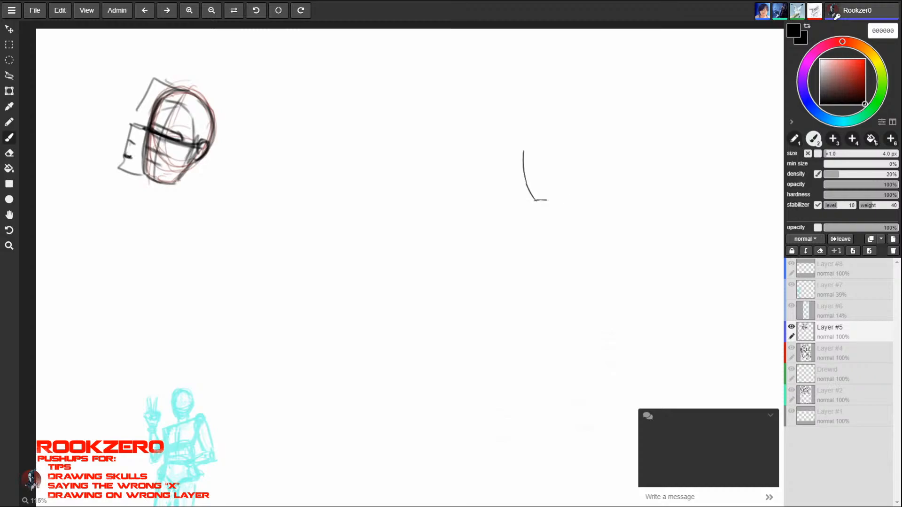
mouse_move(132, 126)
left_mouse_down()
mouse_move(123, 140)
mouse_move(134, 143)
left_mouse_up()
- Undo the measuring brackets and tick marks in front of the face
key("ctrl+z")
key("ctrl+z")
key("ctrl+z")
key("ctrl+z")
key("ctrl+z")
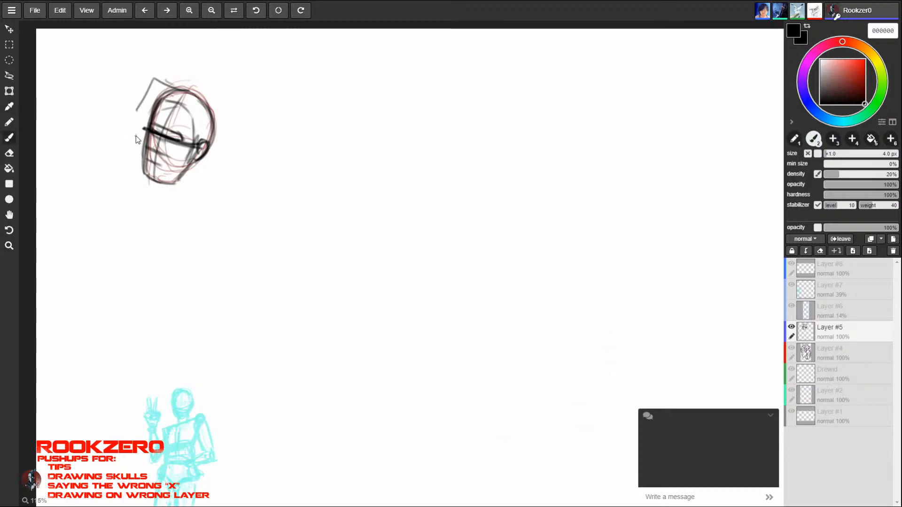
key("ctrl+z")
key("ctrl+z")
- Erase the tilted head and sketch a new black head with the 3 px brush, with a rounded cranium, tapered jaw and ears
key("e")
mouse_move(160, 110)
left_mouse_down()
mouse_move(151, 164)
mouse_move(209, 102)
mouse_move(145, 87)
left_mouse_up()
key("b")
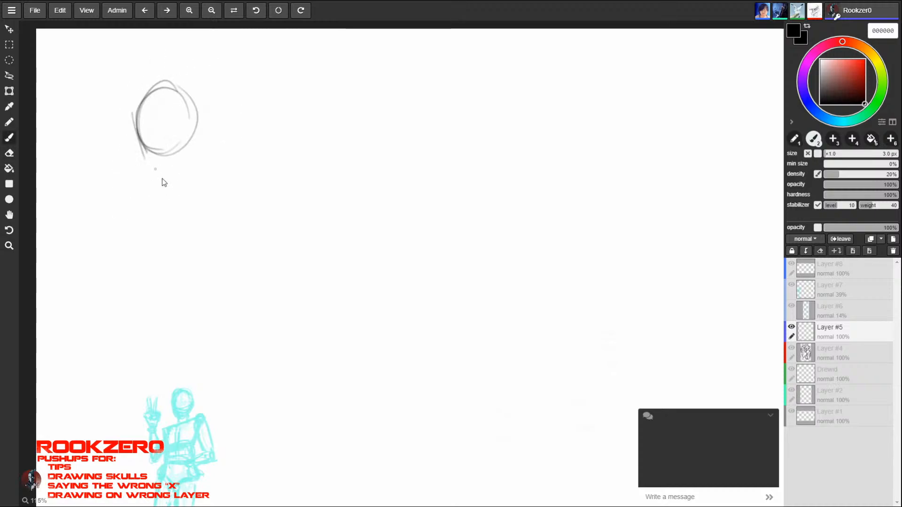
left_click_drag(197, 113, 195, 168)
left_click_drag(138, 130, 156, 171)
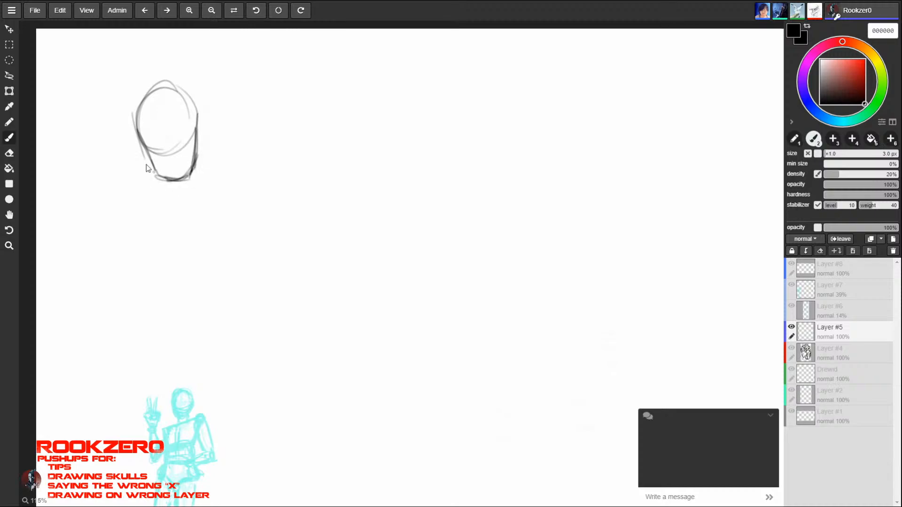
left_click_drag(205, 124, 199, 150)
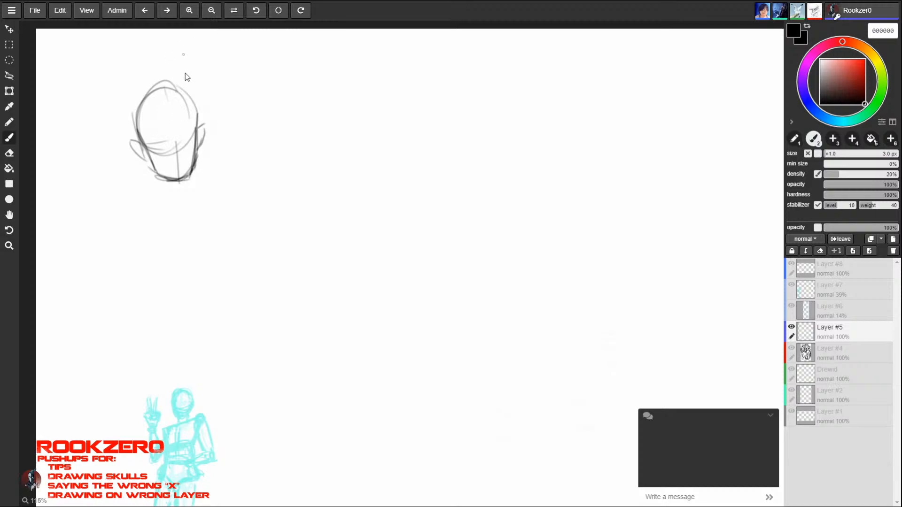
- Draw the sides of the neck under the jaw and reinforce short shoulder slopes flaring out from its base
mouse_move(146, 150)
left_mouse_down()
mouse_move(151, 185)
mouse_move(140, 199)
left_mouse_up()
left_click_drag(194, 179, 219, 199)
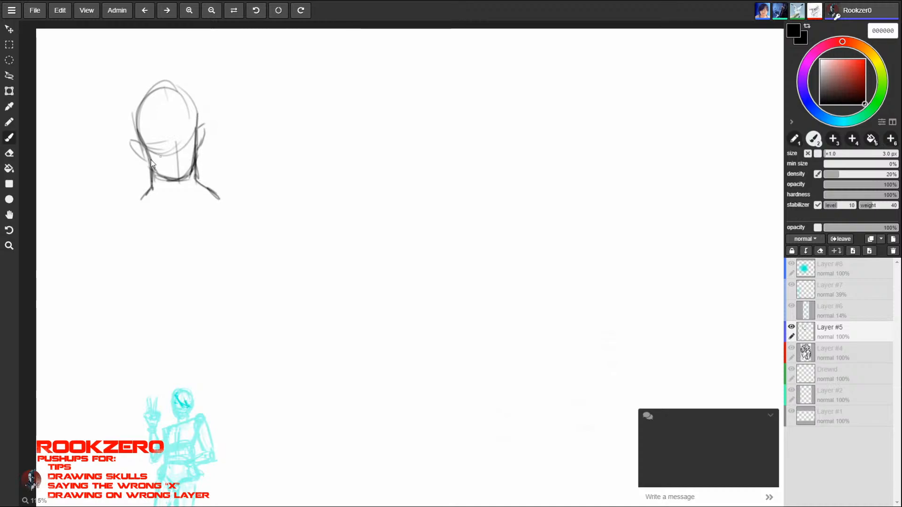
left_click_drag(151, 183, 132, 201)
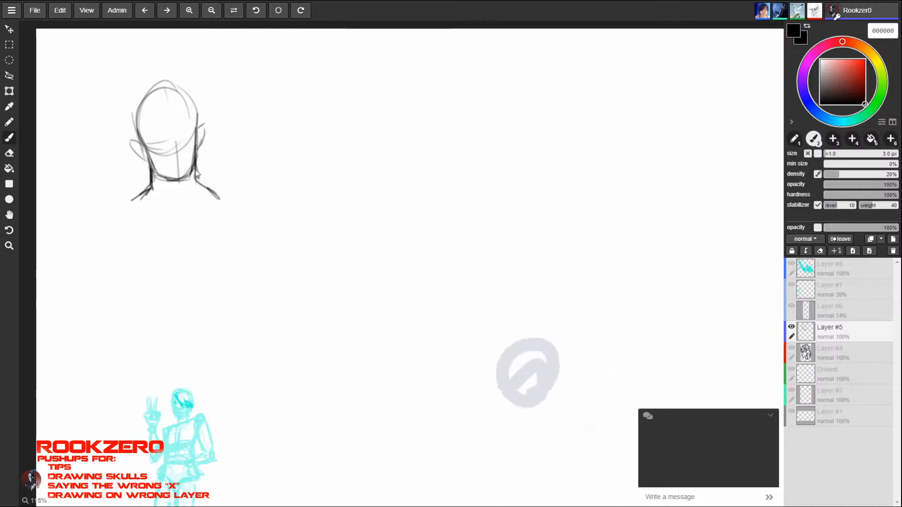
mouse_move(195, 167)
left_mouse_down()
mouse_move(196, 180)
mouse_move(223, 200)
left_mouse_up()
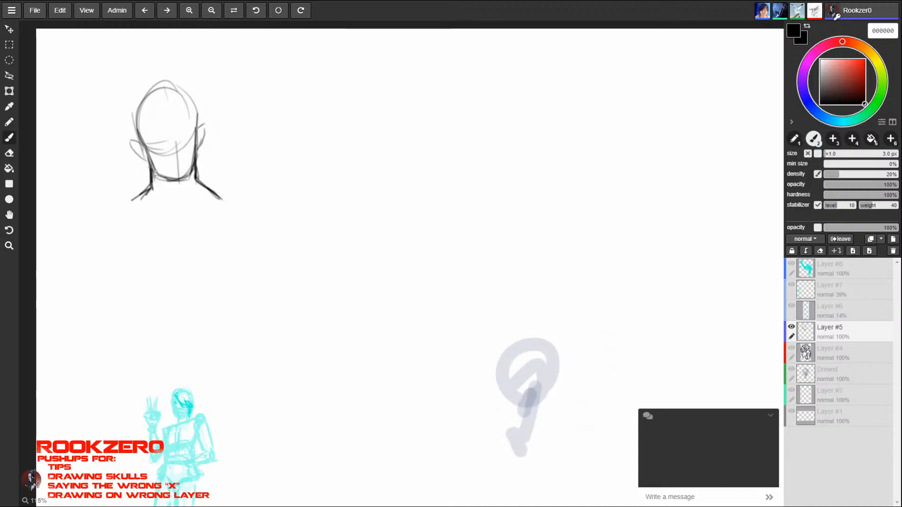
left_click_drag(153, 183, 125, 202)
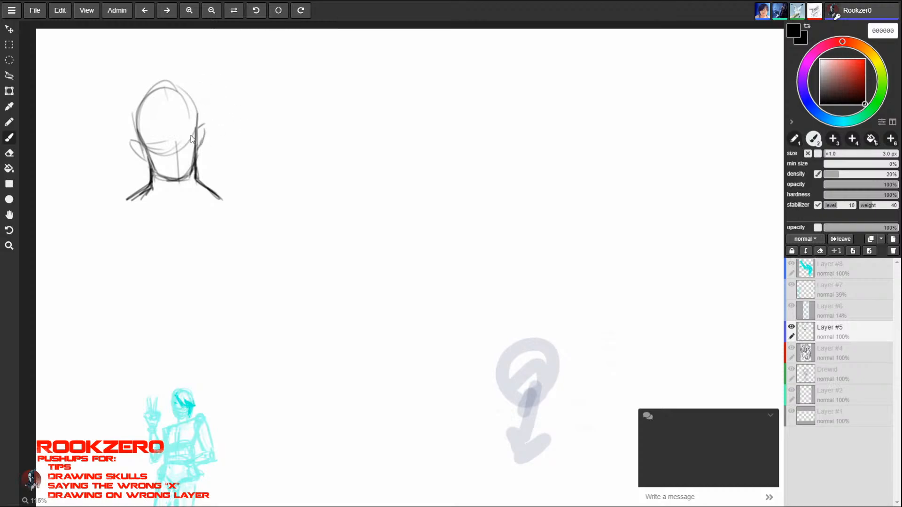
- Extend the centre guide on the forehead and reshape the sides of the cranium into fuller curves
left_click_drag(166, 88, 177, 129)
left_click_drag(130, 100, 136, 140)
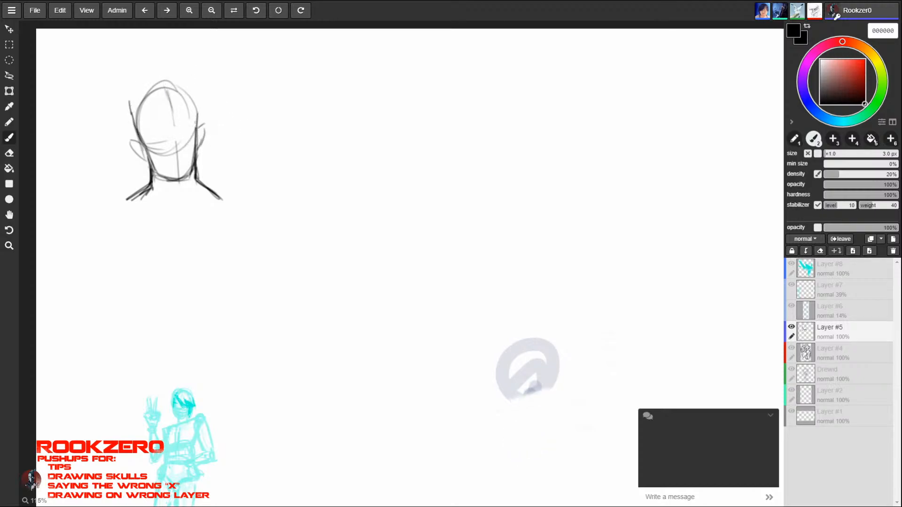
left_click_drag(197, 124, 193, 86)
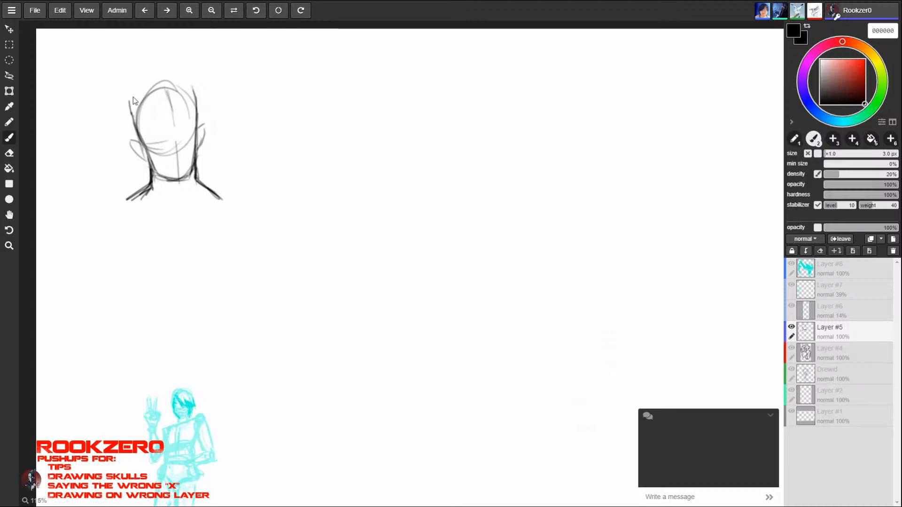
mouse_move(120, 132)
left_mouse_down()
mouse_move(137, 88)
mouse_move(146, 151)
left_mouse_up()
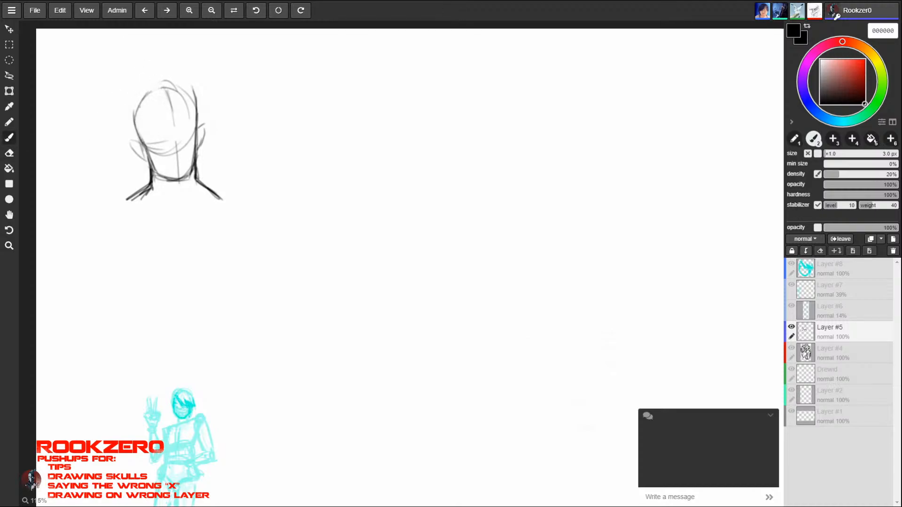
left_click_drag(151, 91, 138, 126)
left_click_drag(178, 88, 197, 117)
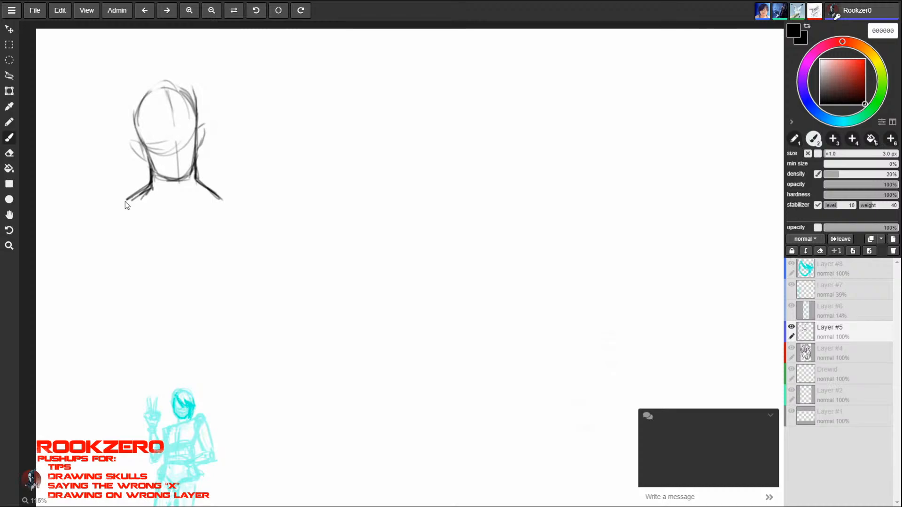
- Try a curved collarbone line under the neck, erase it, and redraw the neck edge with longer shoulder slopes
mouse_move(149, 189)
left_mouse_down()
mouse_move(112, 206)
mouse_move(150, 202)
mouse_move(181, 212)
mouse_move(235, 200)
left_mouse_up()
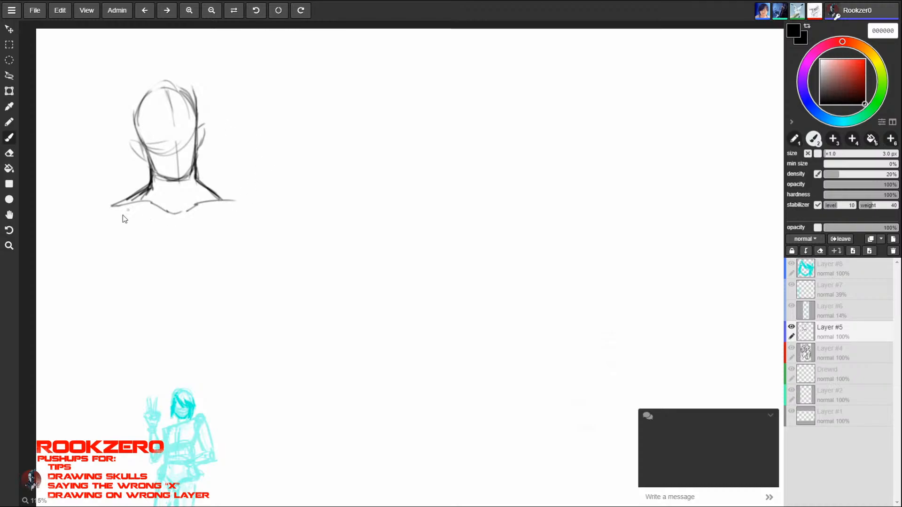
left_click_drag(105, 214, 222, 211)
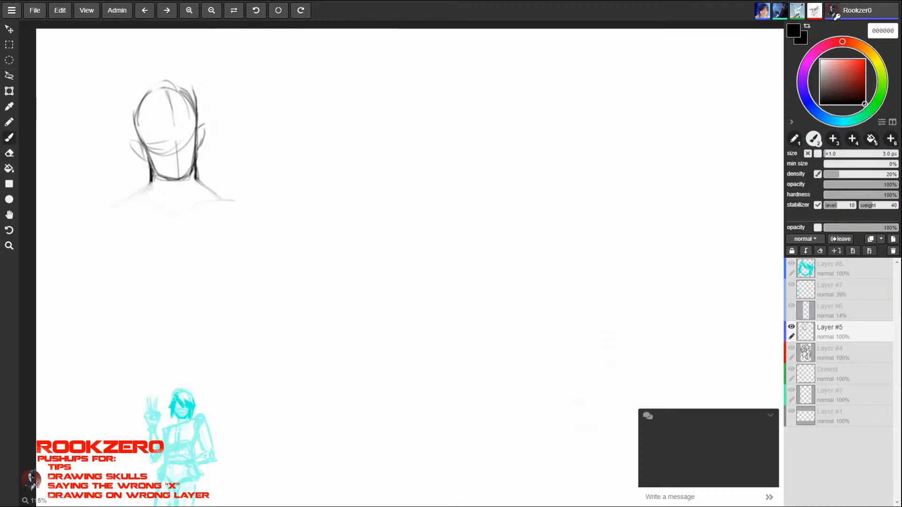
left_click_drag(152, 177, 151, 187)
mouse_move(101, 212)
left_mouse_down()
mouse_move(150, 183)
mouse_move(224, 200)
left_mouse_up()
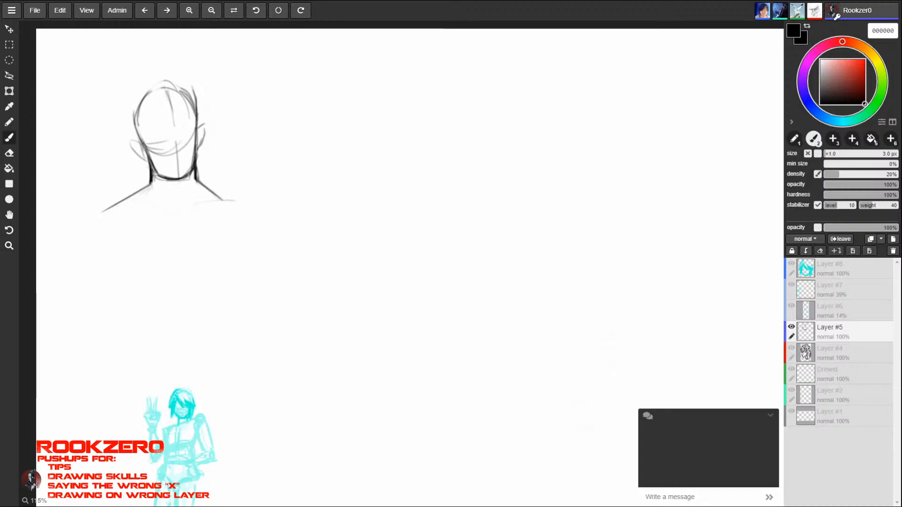
- Fill the neck with diagonal hatching and draw a wide straight collar with darkened corners, extending the shoulder line
mouse_move(196, 167)
left_mouse_down()
mouse_move(197, 147)
mouse_move(185, 179)
mouse_move(152, 174)
mouse_move(160, 190)
mouse_move(201, 194)
mouse_move(152, 189)
mouse_move(181, 180)
mouse_move(208, 193)
left_mouse_up()
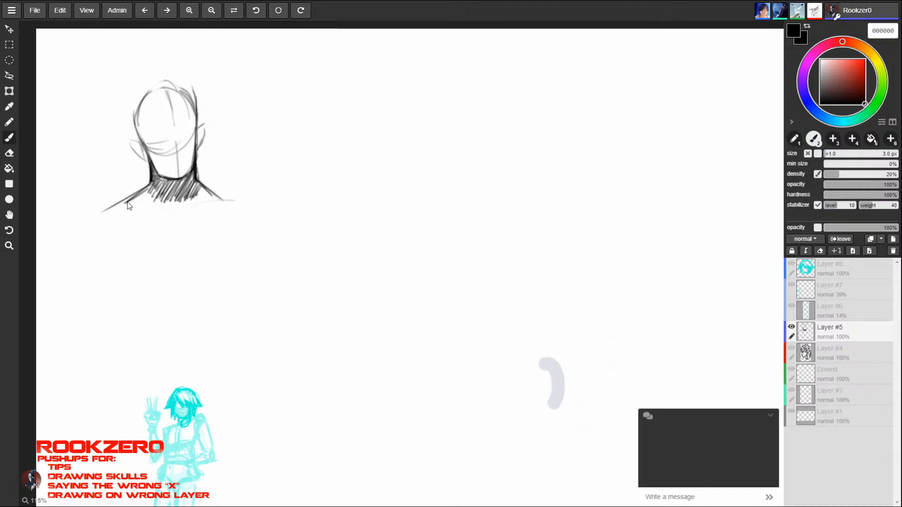
left_click_drag(124, 205, 216, 196)
mouse_move(133, 215)
left_mouse_down()
mouse_move(213, 203)
mouse_move(244, 210)
left_mouse_up()
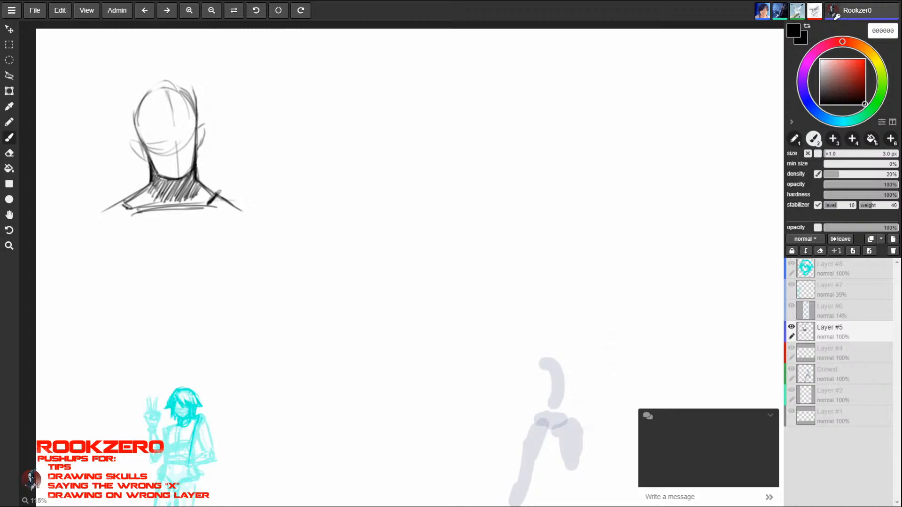
- Outline the torso below the collar with shoulder corners, sides narrowing to the waist and a curved lower edge
mouse_move(123, 197)
left_mouse_down()
mouse_move(92, 221)
mouse_move(120, 248)
mouse_move(118, 318)
left_mouse_up()
mouse_move(243, 216)
left_mouse_down()
mouse_move(220, 258)
mouse_move(222, 307)
left_mouse_up()
left_click_drag(221, 263, 228, 315)
mouse_move(123, 256)
left_mouse_down()
mouse_move(132, 286)
mouse_move(116, 330)
mouse_move(191, 338)
mouse_move(234, 316)
left_mouse_up()
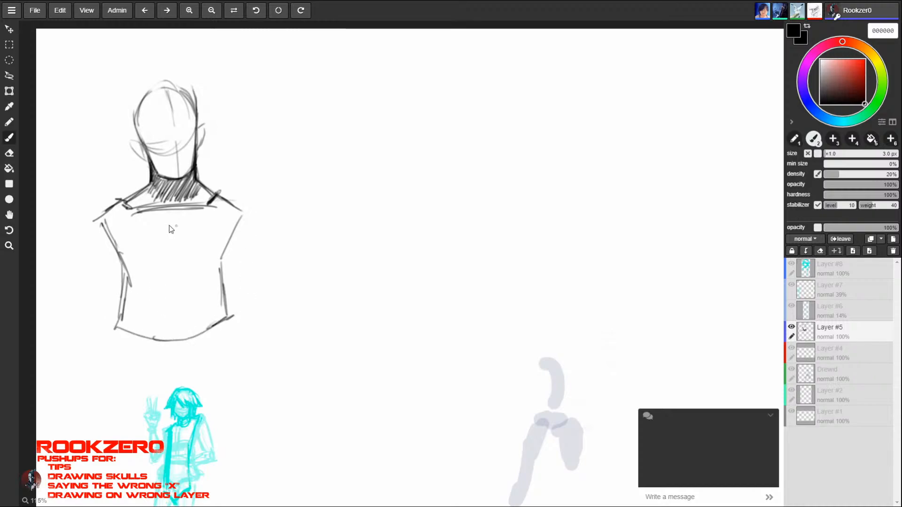
- Draw a straight vertical centre line down the torso and extend the diagonal neck hatching out to both collar corners
left_click_drag(178, 207, 178, 345)
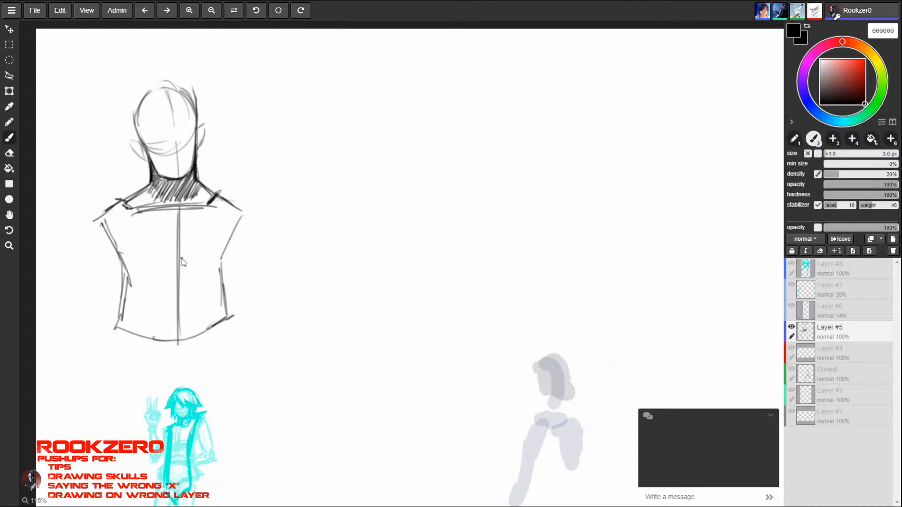
left_click_drag(139, 192, 137, 209)
mouse_move(156, 187)
left_mouse_down()
mouse_move(143, 207)
mouse_move(153, 203)
left_mouse_up()
mouse_move(177, 191)
left_mouse_down()
mouse_move(167, 205)
mouse_move(199, 203)
left_mouse_up()
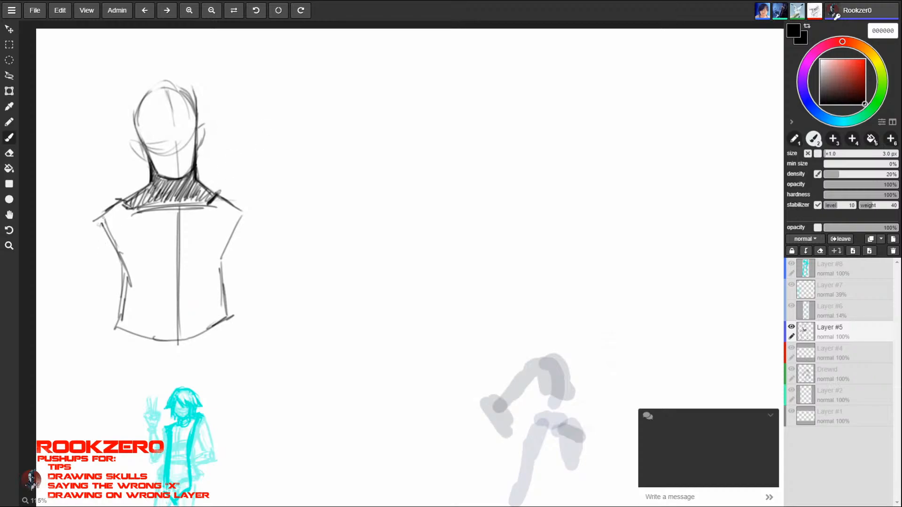
- Draw short sleeves hanging from both shoulders of the large bust, each ending near the waist
mouse_move(102, 217)
left_mouse_down()
mouse_move(79, 291)
mouse_move(113, 307)
left_mouse_up()
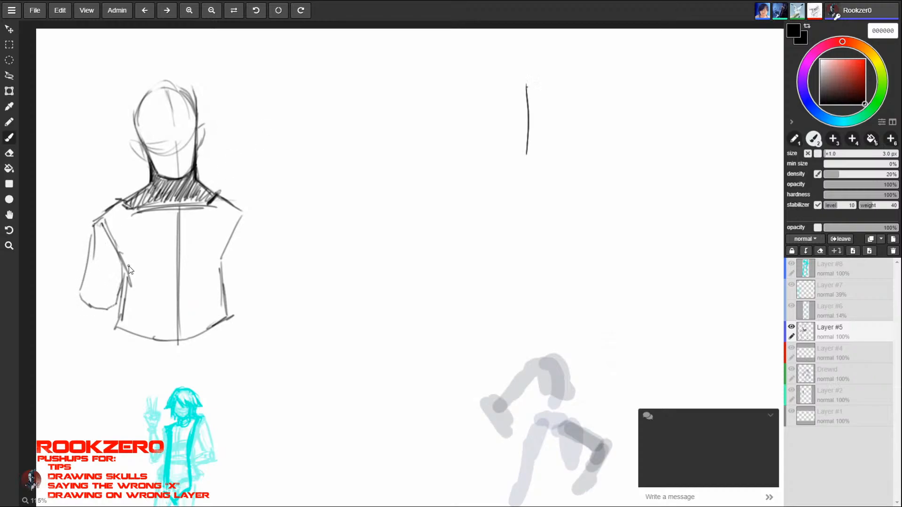
left_click_drag(243, 217, 257, 298)
left_click_drag(257, 298, 233, 301)
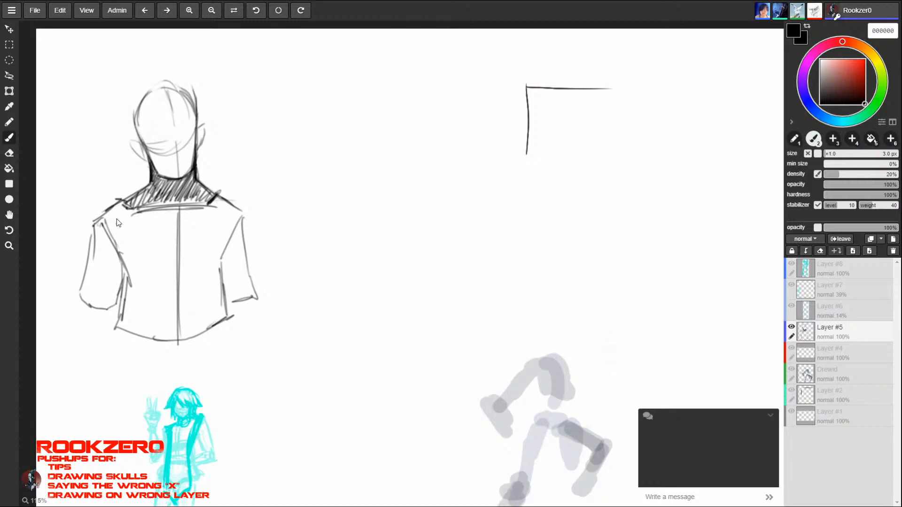
- Fill the torso half on the viewer's left with diagonal hatching from the shoulder down to the lower hem
mouse_move(118, 207)
left_mouse_down()
mouse_move(104, 225)
mouse_move(117, 247)
left_mouse_up()
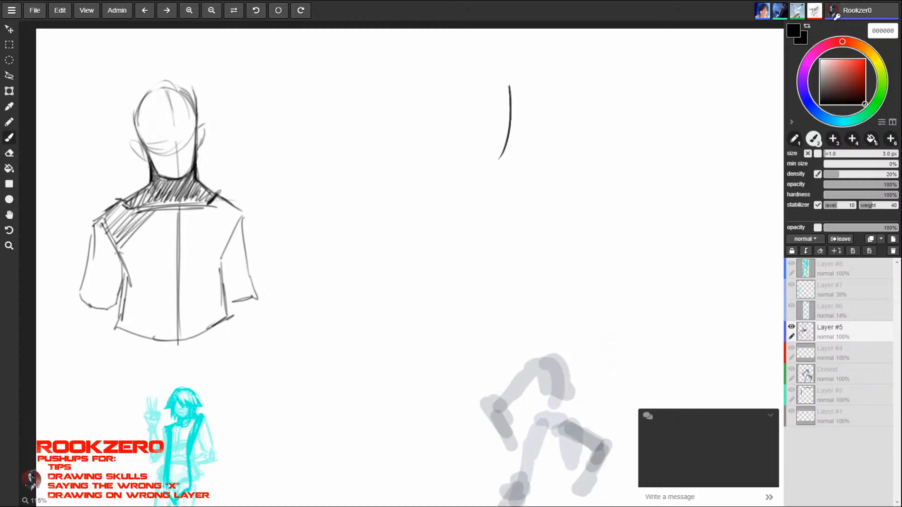
mouse_move(164, 207)
left_mouse_down()
mouse_move(121, 256)
mouse_move(125, 278)
left_mouse_up()
left_click_drag(178, 221, 127, 300)
left_click_drag(173, 244, 122, 324)
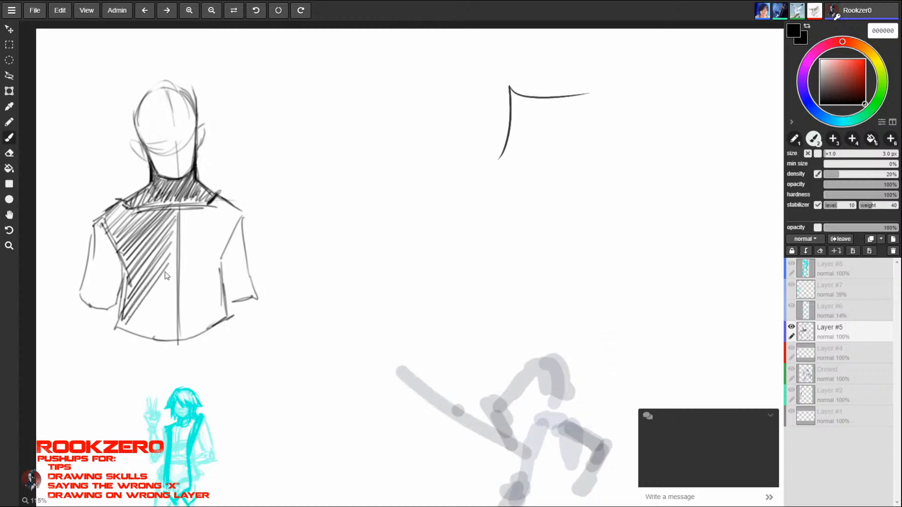
left_click_drag(170, 267, 124, 324)
left_click_drag(177, 287, 139, 335)
left_click_drag(184, 311, 165, 335)
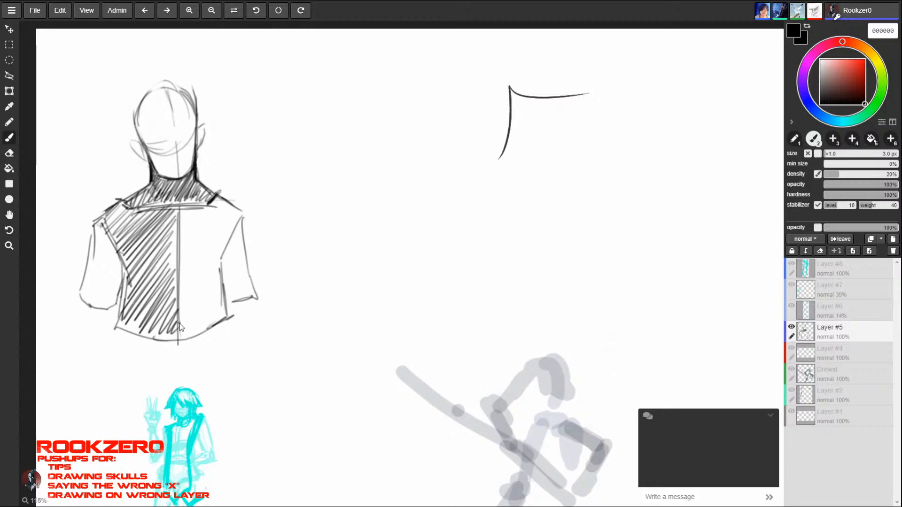
- Start a small figure beside the bust with an oval torso, two long leg lines and small shoulder circles
mouse_move(320, 100)
left_mouse_down()
mouse_move(317, 135)
mouse_move(331, 124)
left_mouse_up()
left_click_drag(314, 103, 320, 193)
mouse_move(331, 130)
left_mouse_down()
mouse_move(323, 155)
mouse_move(328, 216)
left_mouse_up()
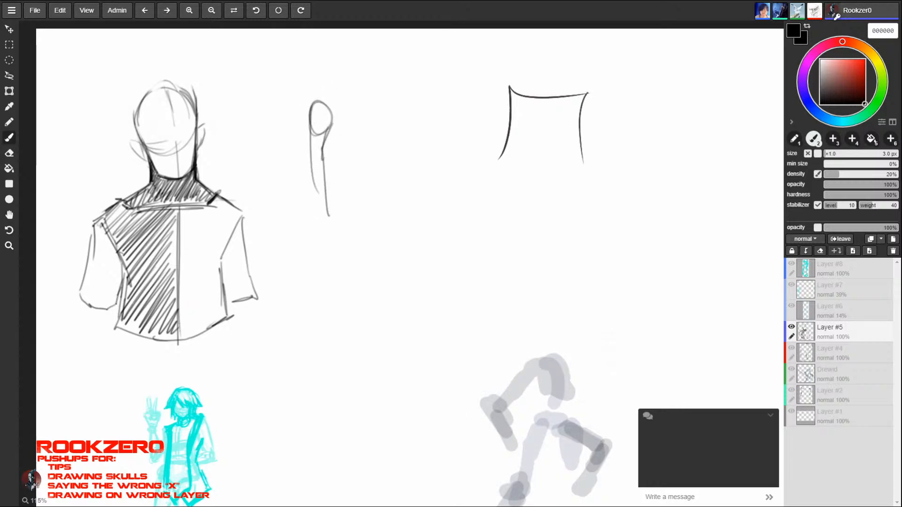
left_click_drag(324, 108, 331, 114)
left_click_drag(313, 102, 309, 108)
- Undo the stray shoulder stroke, pick dark grey 5e5e5e from the sketch, and redraw the shoulder and the narrow leg
left_click(311, 104, "alt")
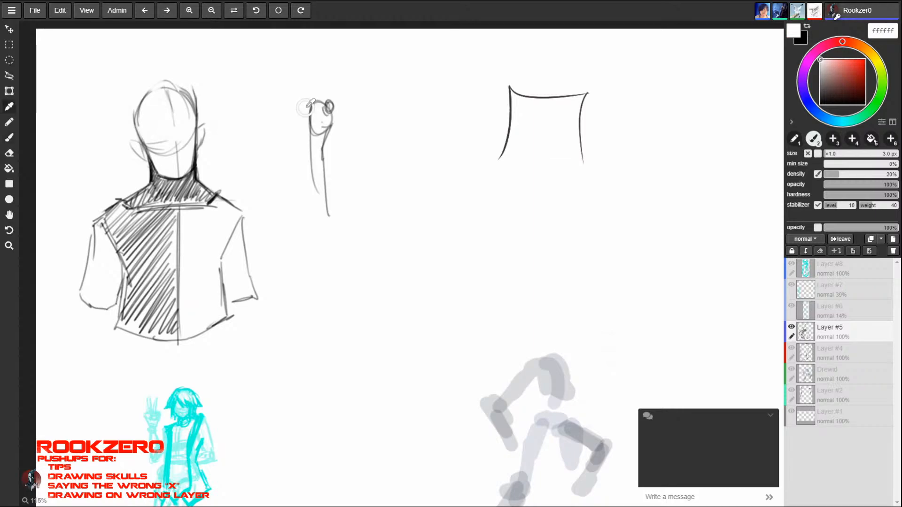
key("ctrl+z")
left_click(314, 105, "alt")
left_click(310, 110, "alt")
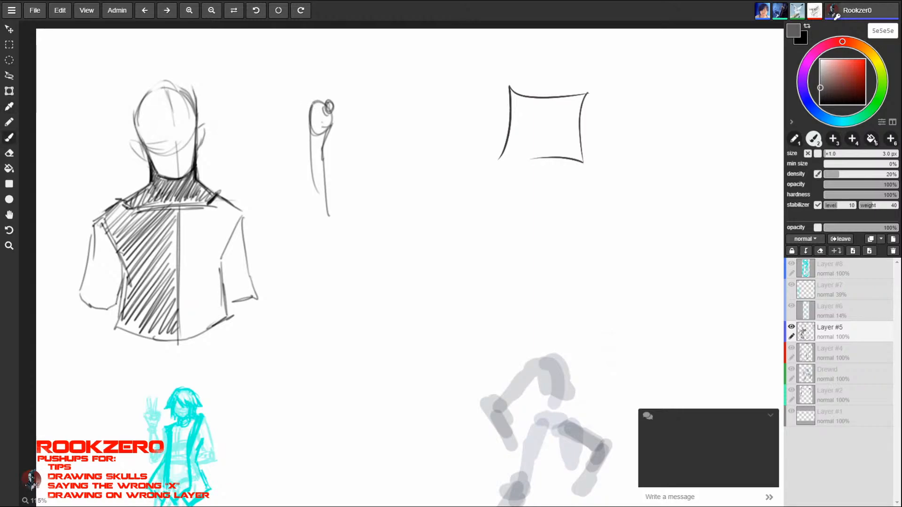
left_click_drag(312, 106, 306, 117)
mouse_move(314, 136)
left_mouse_down()
mouse_move(334, 131)
mouse_move(312, 162)
mouse_move(316, 206)
left_mouse_up()
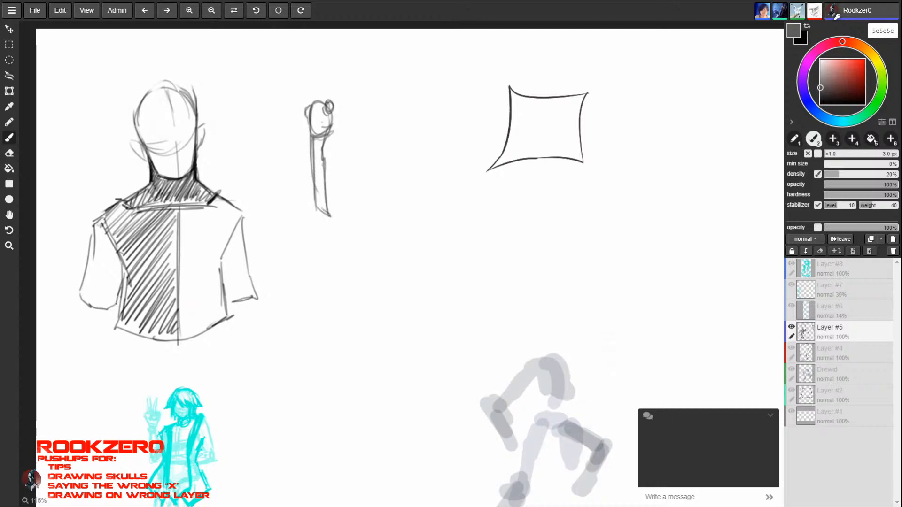
- Add the second leg, flared robe lines, a belt, hanging arms and an oval head to the small figure
mouse_move(324, 149)
left_mouse_down()
mouse_move(327, 185)
mouse_move(331, 151)
left_mouse_up()
left_click_drag(335, 181, 343, 218)
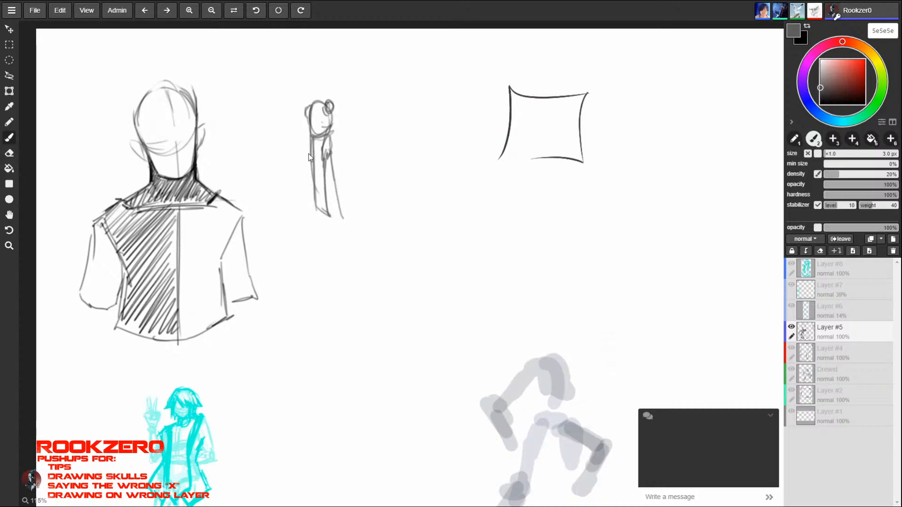
left_click_drag(311, 153, 310, 210)
left_click_drag(332, 154, 343, 218)
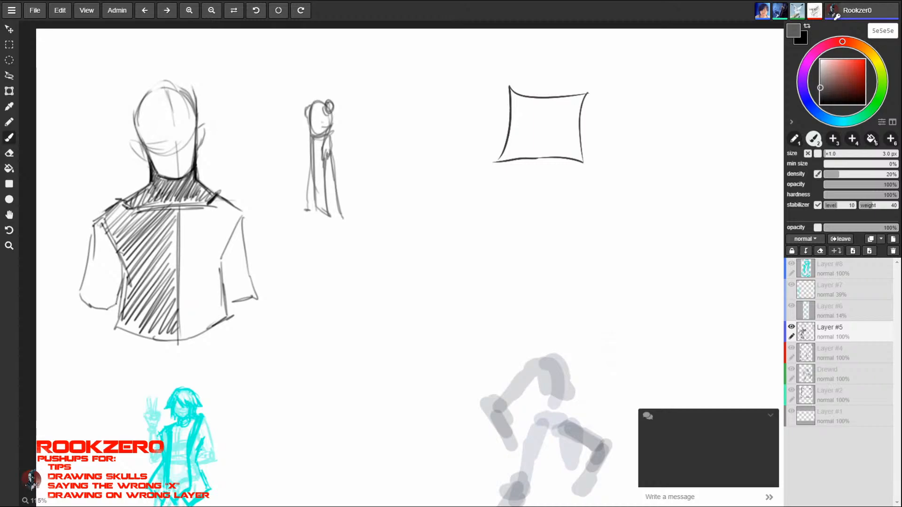
mouse_move(312, 140)
left_mouse_down()
mouse_move(333, 136)
mouse_move(312, 134)
mouse_move(324, 104)
mouse_move(305, 141)
left_mouse_up()
left_click_drag(333, 113, 337, 149)
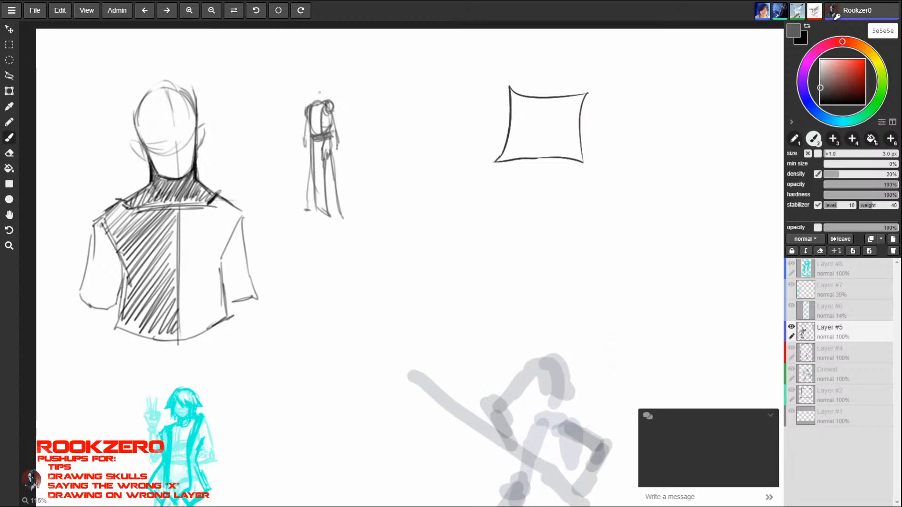
mouse_move(321, 96)
left_mouse_down()
mouse_move(313, 80)
mouse_move(314, 94)
left_mouse_up()
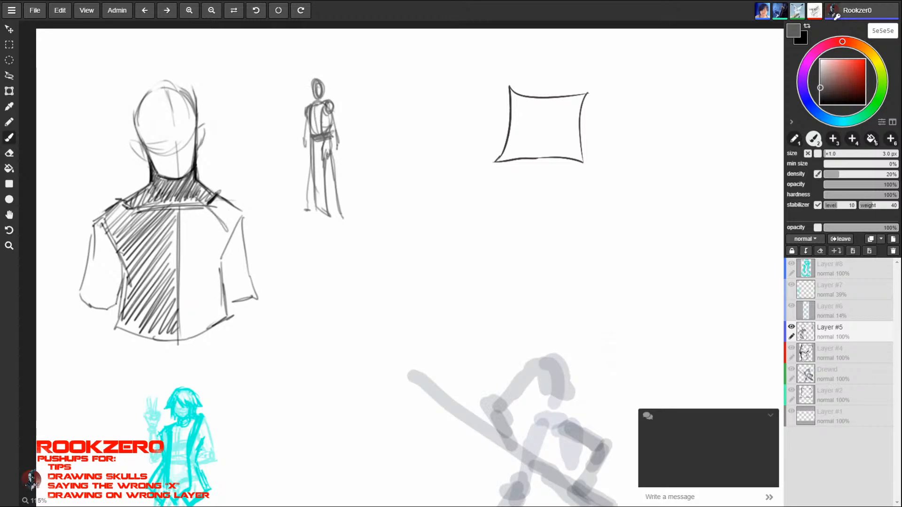
- Set the colour to black and outline a bold chest panel on the large torso, arched above and pointed below
left_click_drag(861, 91, 864, 104)
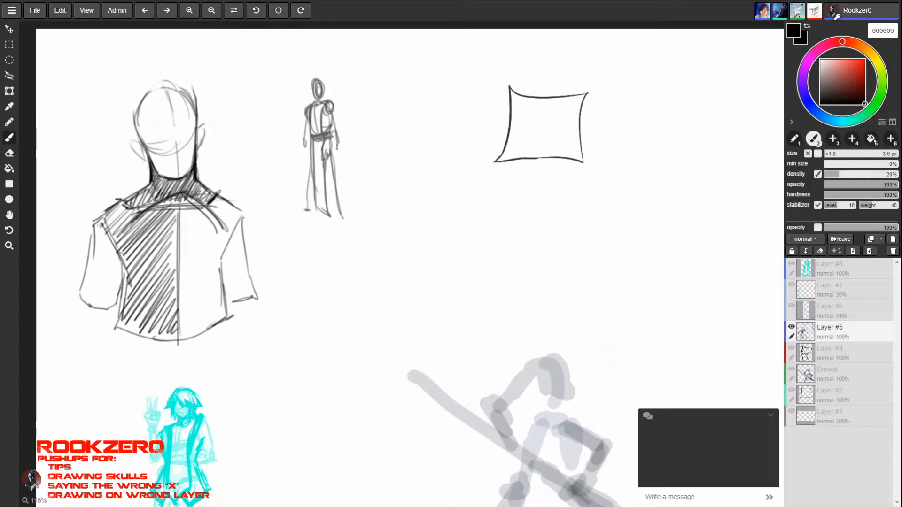
left_click_drag(124, 242, 126, 285)
left_click_drag(127, 280, 180, 312)
left_click_drag(181, 316, 220, 269)
left_click_drag(224, 224, 220, 277)
left_click_drag(179, 315, 225, 278)
mouse_move(180, 314)
left_mouse_down()
mouse_move(230, 273)
mouse_move(196, 301)
left_mouse_up()
mouse_move(153, 208)
left_mouse_down()
mouse_move(121, 236)
mouse_move(123, 281)
mouse_move(170, 315)
mouse_move(227, 281)
left_mouse_up()
left_click_drag(198, 304, 230, 266)
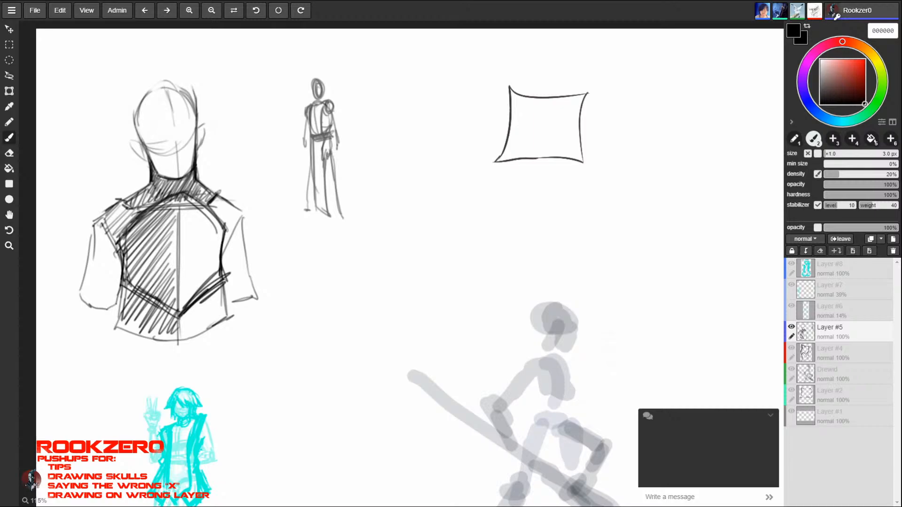
mouse_move(174, 200)
left_mouse_down()
mouse_move(118, 254)
mouse_move(117, 268)
mouse_move(117, 249)
left_mouse_up()
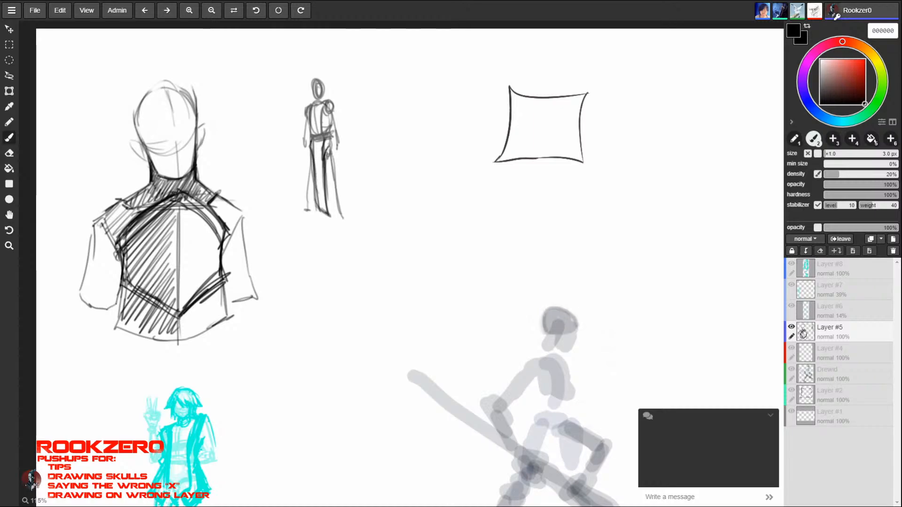
- Reinforce the small figure in black with a hanging belt end, open vest edges, a darker leg and head outline
left_click_drag(329, 141, 336, 157)
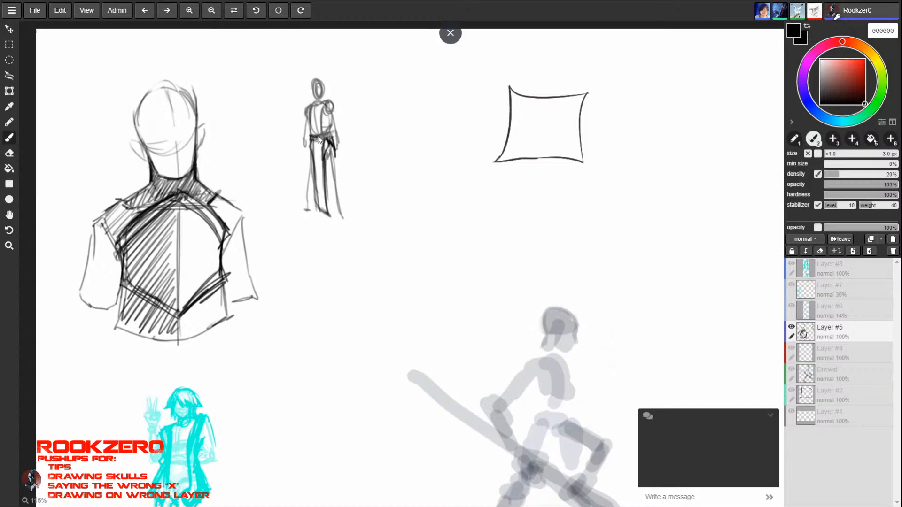
mouse_move(318, 136)
left_mouse_down()
mouse_move(335, 137)
mouse_move(311, 141)
mouse_move(310, 110)
mouse_move(323, 120)
mouse_move(323, 107)
left_mouse_up()
mouse_move(324, 107)
left_mouse_down()
mouse_move(323, 129)
mouse_move(324, 107)
mouse_move(311, 105)
mouse_move(313, 135)
mouse_move(310, 113)
left_mouse_up()
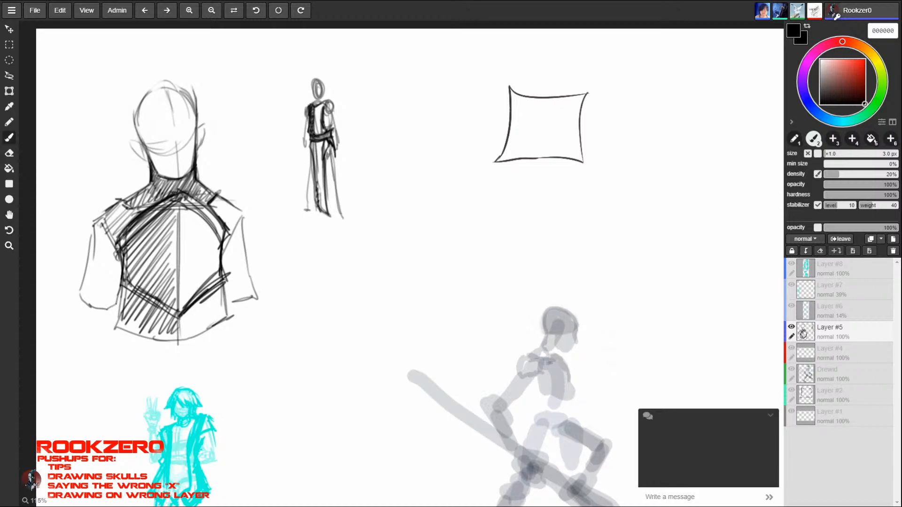
left_click_drag(317, 183, 319, 205)
left_click_drag(314, 147, 322, 210)
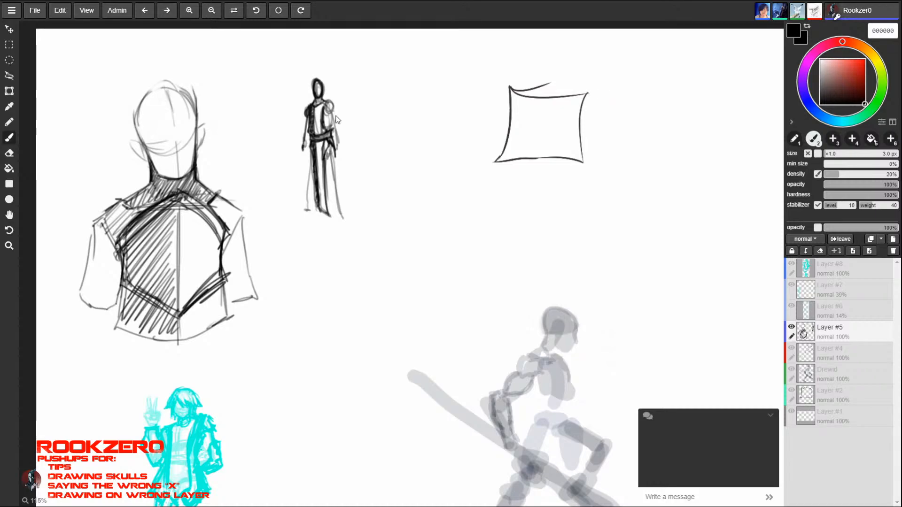
- Darken the small figure's arm, hand and robe edge, and shape flared coat flaps that end around the knees
left_click_drag(334, 114, 340, 150)
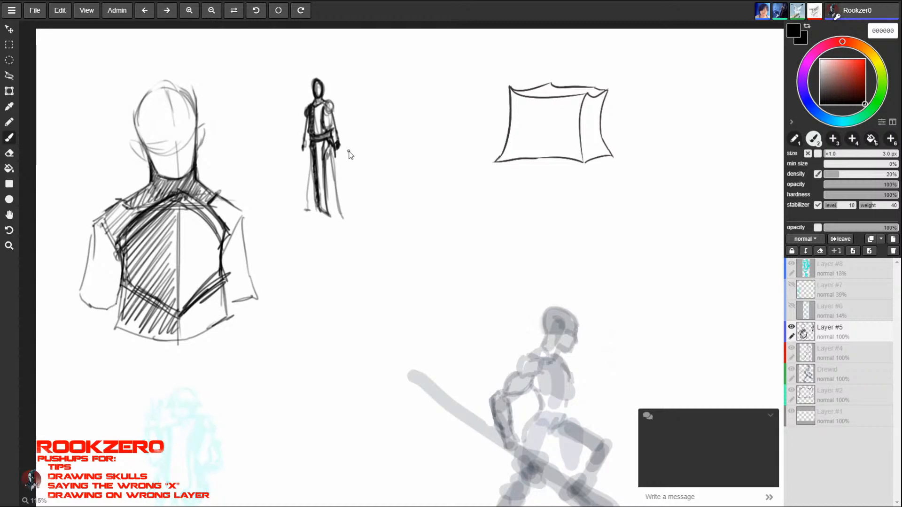
left_click_drag(327, 153, 340, 219)
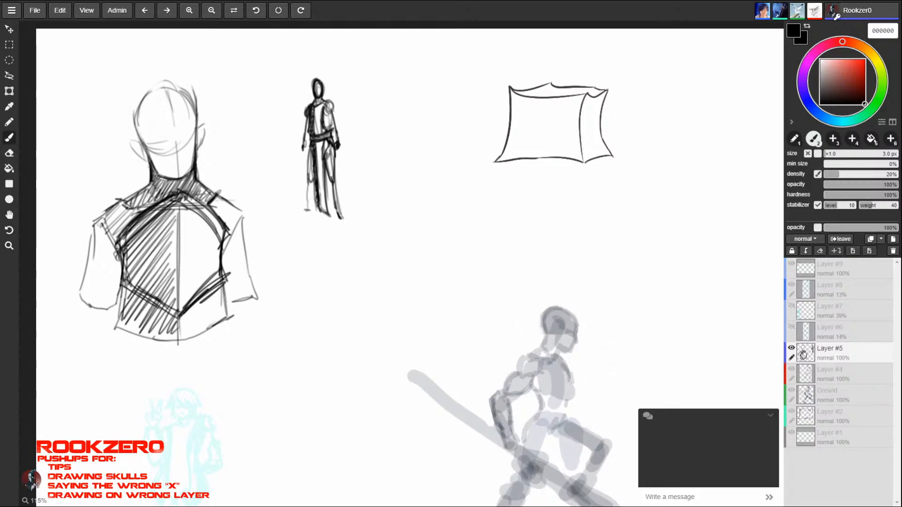
mouse_move(304, 153)
left_mouse_down()
mouse_move(316, 183)
mouse_move(338, 172)
mouse_move(335, 153)
mouse_move(321, 174)
mouse_move(325, 151)
mouse_move(312, 170)
mouse_move(316, 209)
mouse_move(330, 207)
mouse_move(332, 145)
mouse_move(328, 187)
mouse_move(340, 173)
mouse_move(307, 170)
mouse_move(307, 160)
left_mouse_up()
key("e")
key("b")
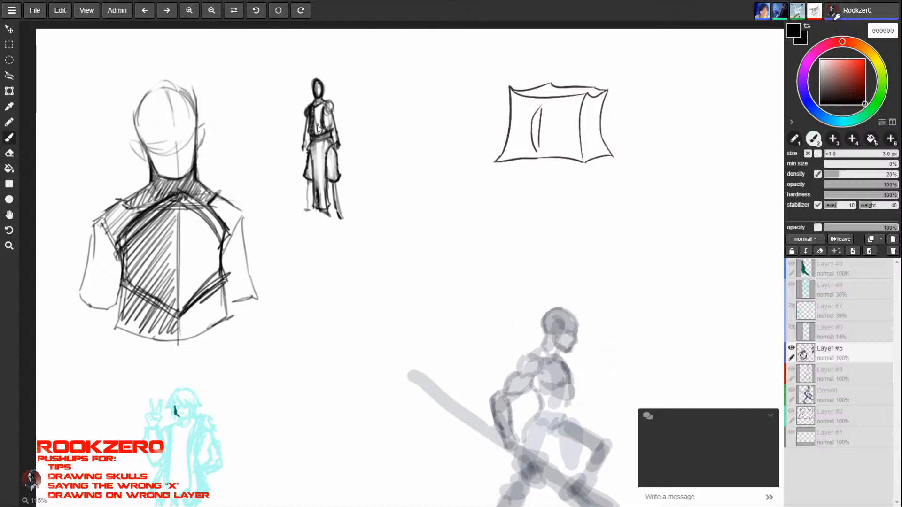
- Fade out part of the small figure's lower body and redraw its arm, coat flaps, legs and boots in black
mouse_move(319, 128)
left_mouse_down()
mouse_move(282, 185)
mouse_move(294, 191)
left_mouse_up()
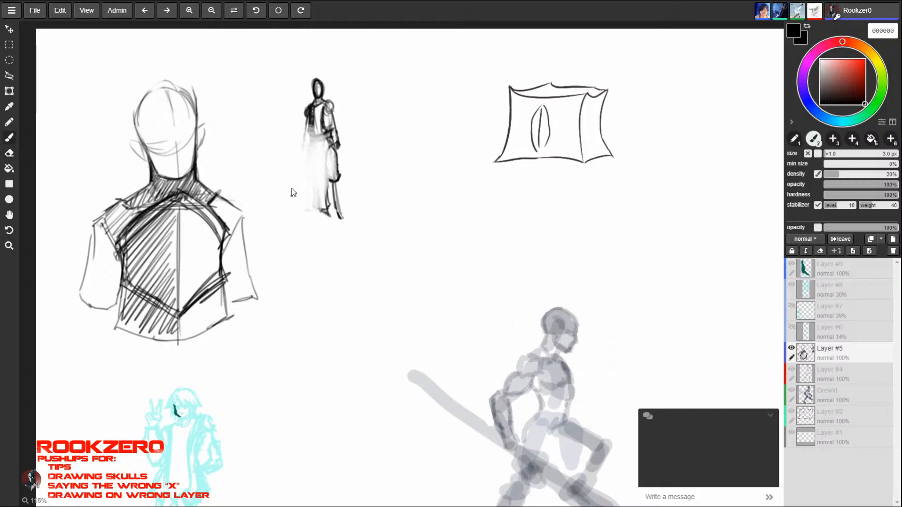
mouse_move(308, 124)
left_mouse_down()
mouse_move(311, 136)
mouse_move(332, 137)
mouse_move(305, 150)
left_mouse_up()
mouse_move(306, 148)
left_mouse_down()
mouse_move(318, 207)
mouse_move(311, 189)
mouse_move(311, 202)
mouse_move(328, 198)
mouse_move(332, 148)
mouse_move(309, 150)
mouse_move(312, 202)
mouse_move(314, 140)
mouse_move(306, 178)
left_mouse_up()
key("ctrl+z")
mouse_move(333, 146)
left_mouse_down()
mouse_move(331, 208)
mouse_move(307, 211)
mouse_move(329, 216)
mouse_move(339, 176)
mouse_move(335, 182)
left_mouse_up()
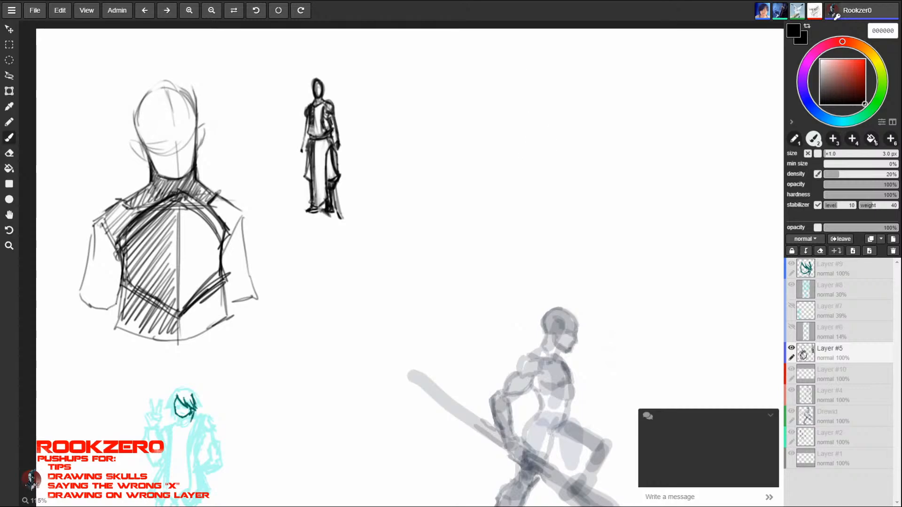
- Shade the small figure's vest in light grey and darken its arms and hands with black strokes
left_click_drag(319, 115, 326, 122)
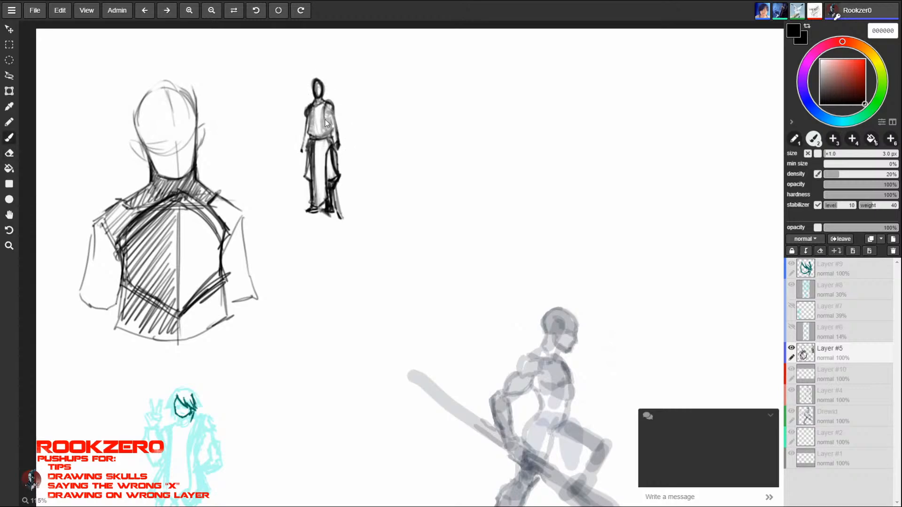
left_click_drag(331, 119, 334, 135)
left_click_drag(315, 107, 308, 136)
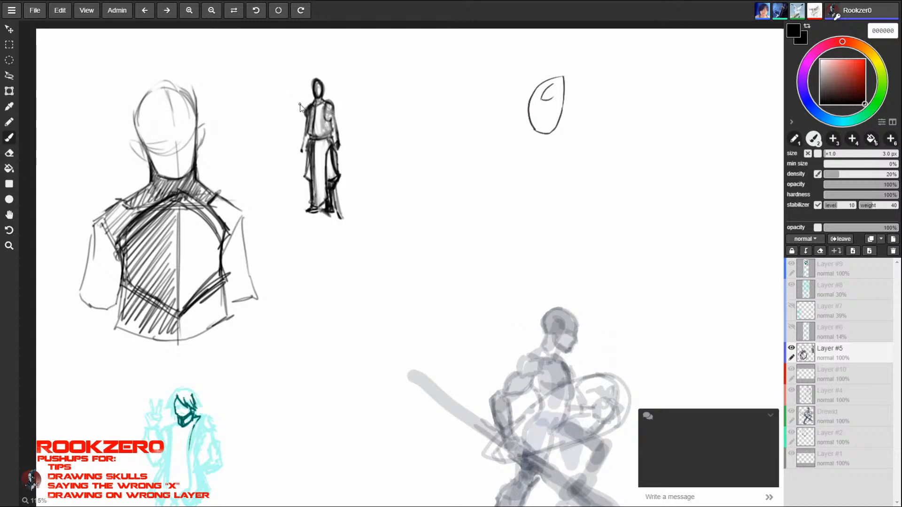
left_click_drag(334, 107, 337, 153)
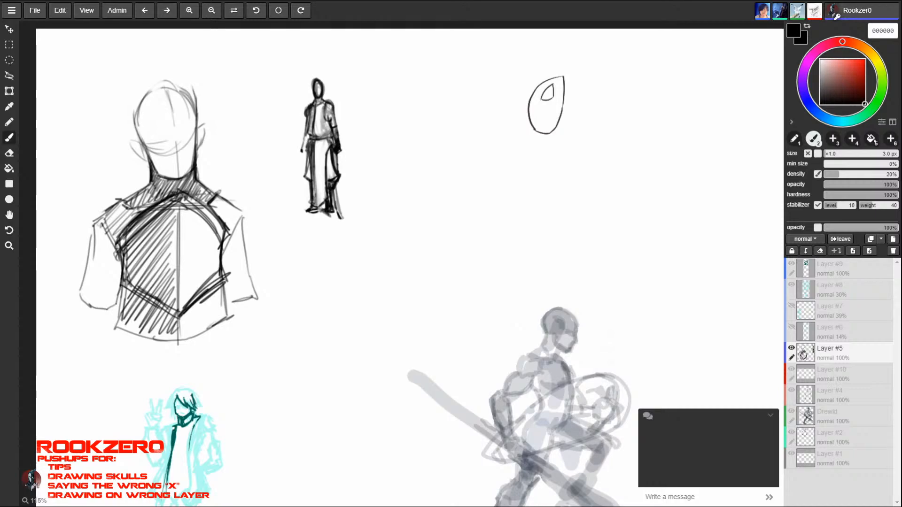
mouse_move(306, 143)
left_mouse_down()
mouse_move(304, 155)
mouse_move(304, 148)
left_mouse_up()
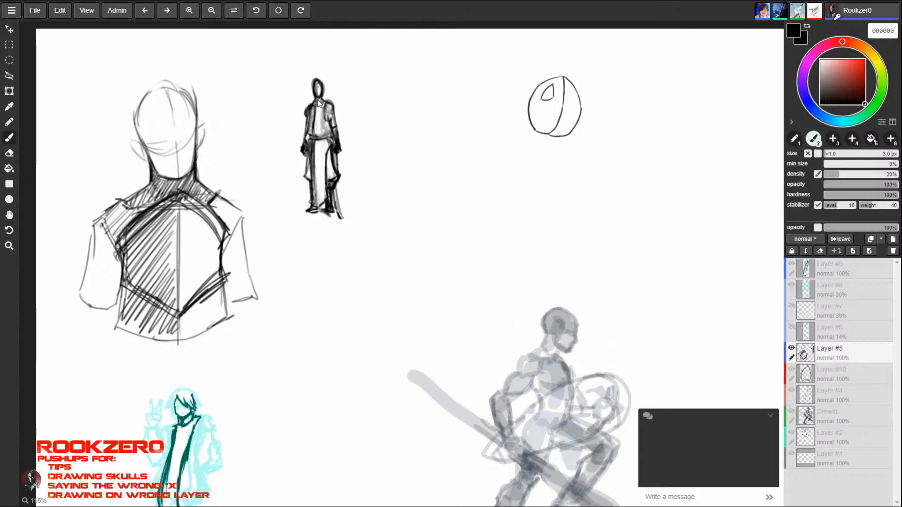
key("space")
left_click_drag(644, 323, 455, 306)
left_click_drag(669, 377, 446, 369)
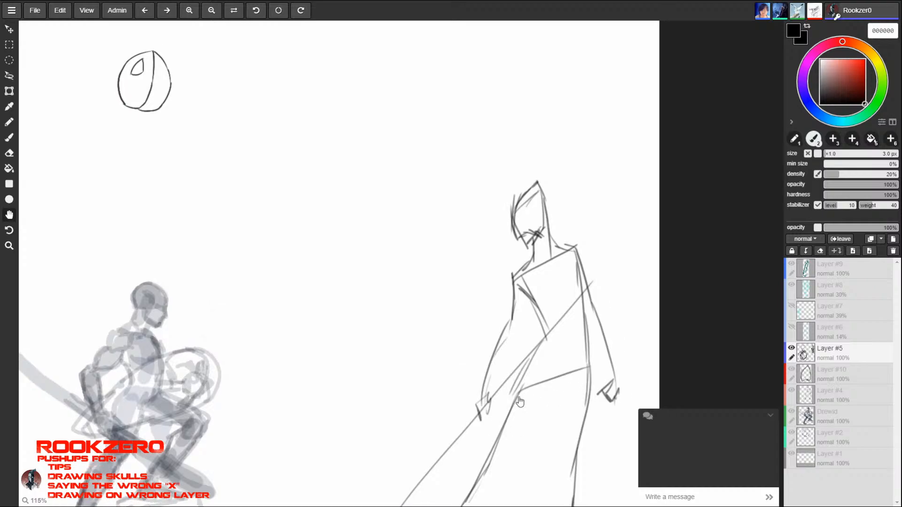
left_click_drag(539, 388, 901, 382)
left_click_drag(629, 325, 738, 329)
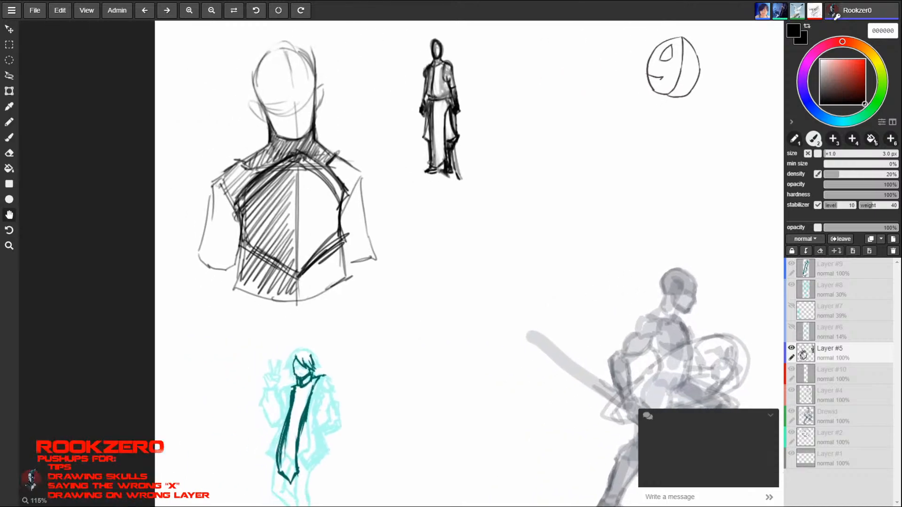
left_click_drag(616, 261, 466, 302)
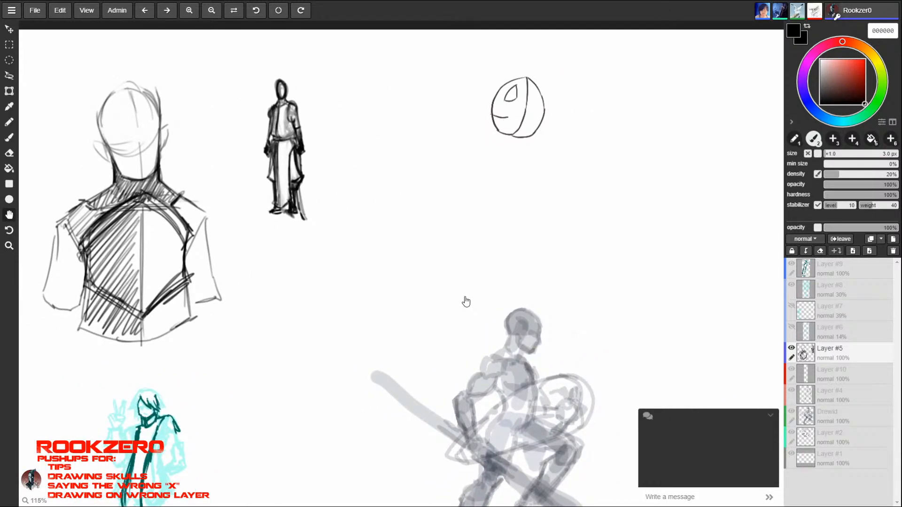
- Undo the last three strokes and redraw the small figure's head with a thinner brush outline
key("b")
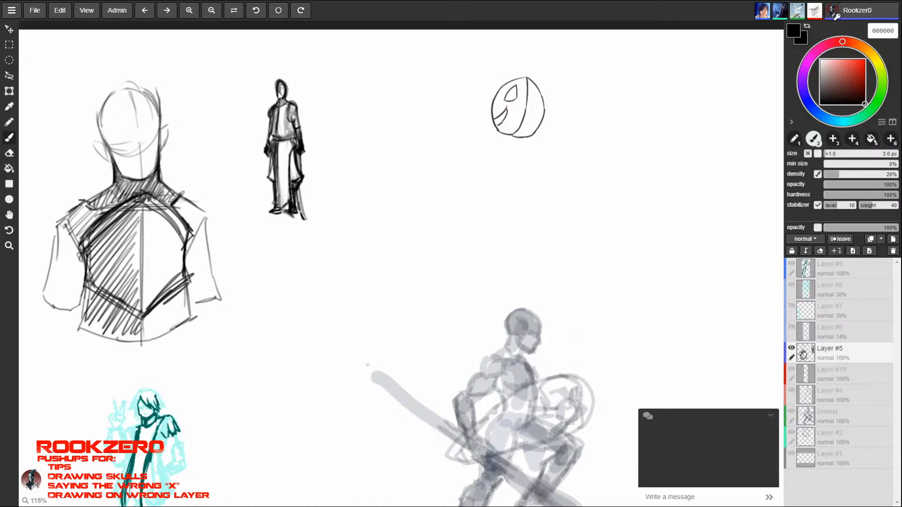
key("ctrl+z")
key("ctrl+z")
key("ctrl+z")
mouse_move(276, 87)
left_mouse_down()
mouse_move(280, 100)
mouse_move(285, 82)
left_mouse_up()
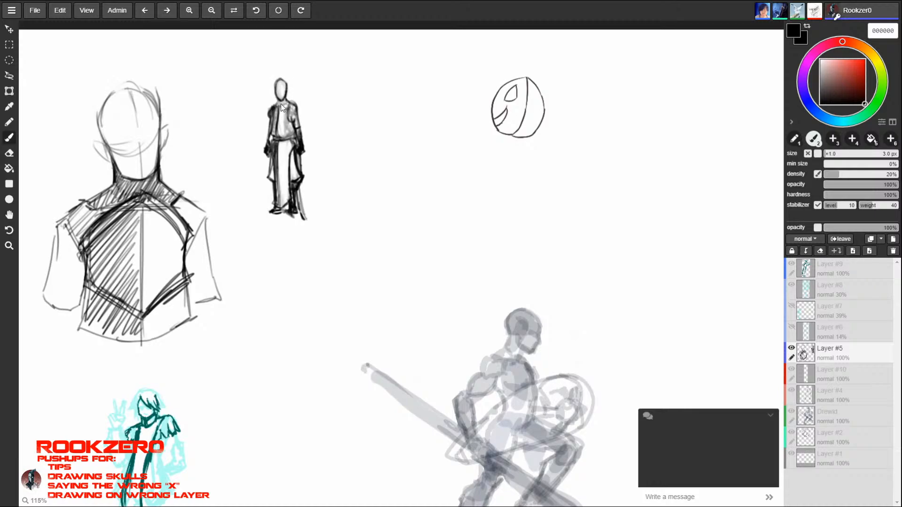
- Sketch the small standing figure's face and jaw lines and add spiky hair on top of its head
left_click_drag(280, 79, 281, 100)
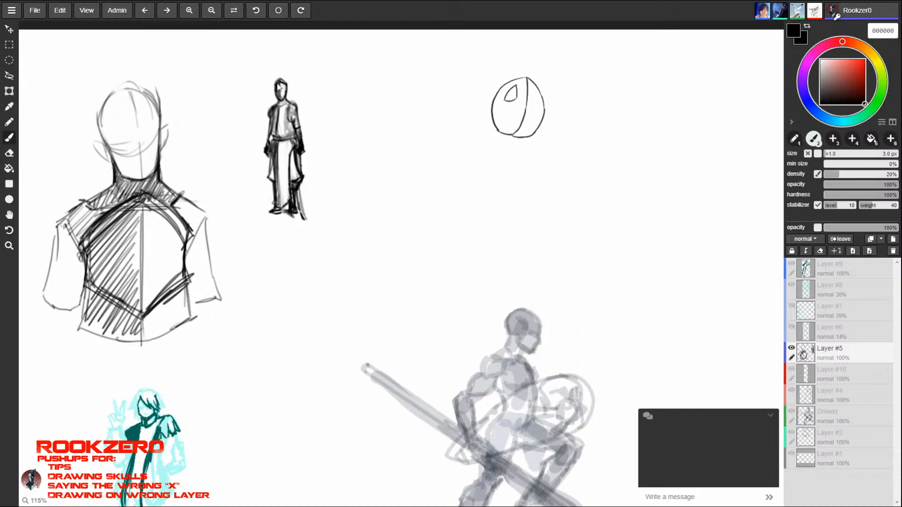
mouse_move(276, 75)
left_mouse_down()
mouse_move(286, 83)
mouse_move(280, 71)
mouse_move(274, 84)
left_mouse_up()
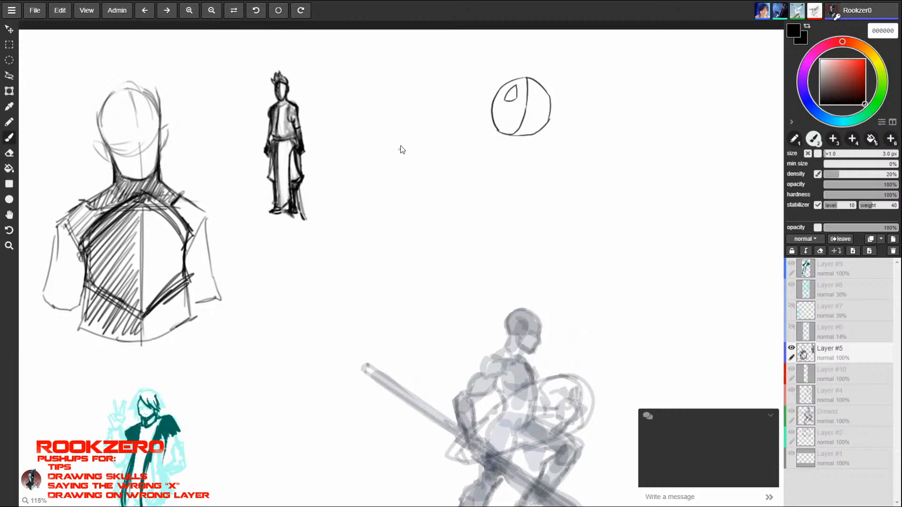
- Sketch a front-facing mask beside the small figure with a flat top, pointed chin, centre line and two shaded eye holes
left_click_drag(386, 122, 421, 125)
left_click_drag(371, 125, 376, 199)
left_click_drag(425, 129, 426, 171)
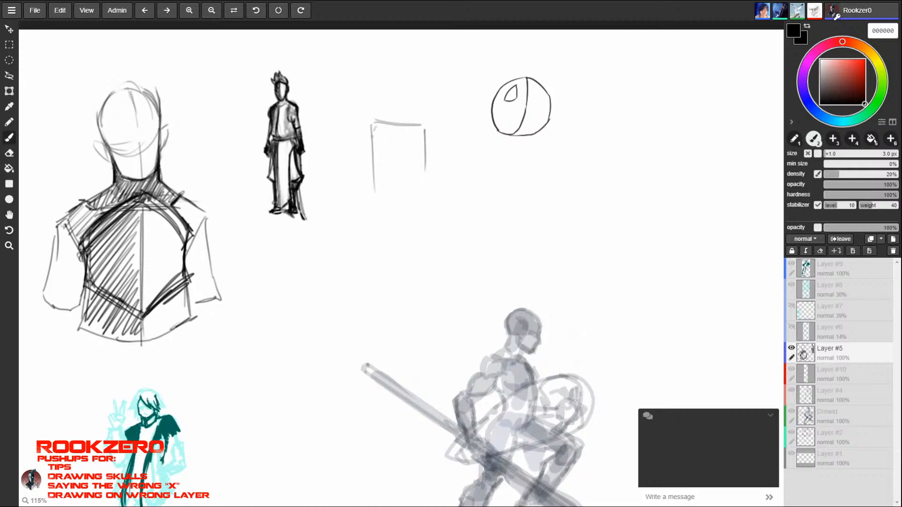
mouse_move(376, 127)
left_mouse_down()
mouse_move(388, 206)
mouse_move(398, 209)
left_mouse_up()
mouse_move(397, 209)
left_mouse_down()
mouse_move(414, 198)
mouse_move(427, 151)
mouse_move(420, 197)
left_mouse_up()
left_click_drag(397, 208, 389, 153)
left_click_drag(393, 127, 396, 214)
mouse_move(371, 175)
left_mouse_down()
mouse_move(374, 123)
mouse_move(371, 161)
left_mouse_up()
left_click_drag(376, 132, 384, 151)
mouse_move(373, 156)
left_mouse_down()
mouse_move(418, 151)
mouse_move(377, 158)
left_mouse_up()
mouse_move(403, 165)
left_mouse_down()
mouse_move(379, 150)
mouse_move(386, 166)
mouse_move(419, 153)
left_mouse_up()
- Sketch a second mask below the first, with notched upper corners, a tapered chin and an angular cut along one cheek
mouse_move(389, 234)
left_mouse_down()
mouse_move(373, 281)
mouse_move(386, 324)
mouse_move(402, 323)
mouse_move(429, 289)
mouse_move(427, 253)
mouse_move(393, 237)
mouse_move(412, 225)
mouse_move(431, 260)
mouse_move(430, 285)
mouse_move(404, 221)
mouse_move(388, 242)
mouse_move(379, 226)
mouse_move(368, 280)
mouse_move(386, 319)
left_mouse_up()
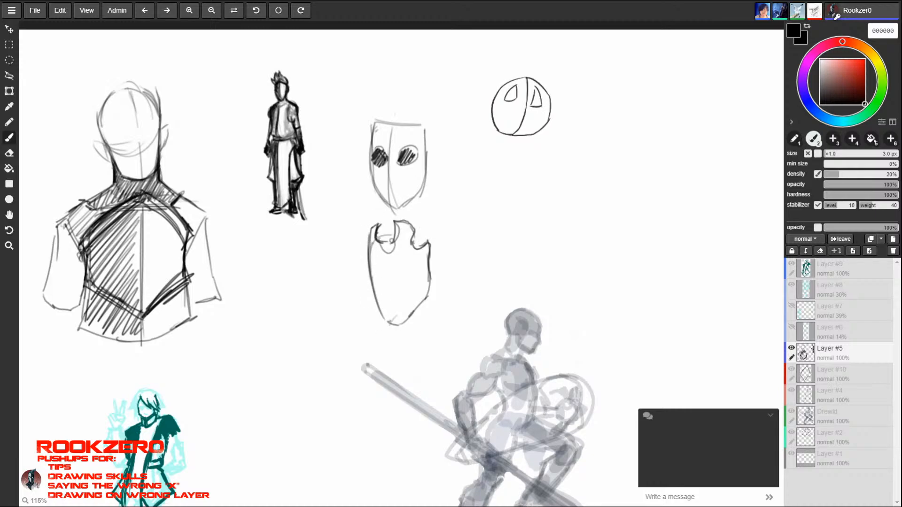
mouse_move(413, 232)
left_mouse_down()
mouse_move(433, 251)
mouse_move(429, 284)
left_mouse_up()
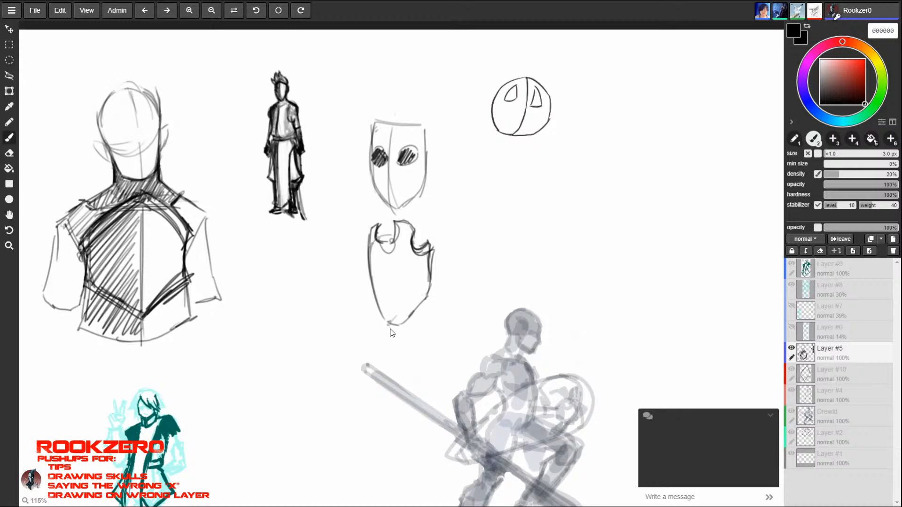
mouse_move(399, 326)
left_mouse_down()
mouse_move(438, 270)
mouse_move(429, 298)
mouse_move(405, 317)
mouse_move(423, 261)
mouse_move(422, 275)
left_mouse_up()
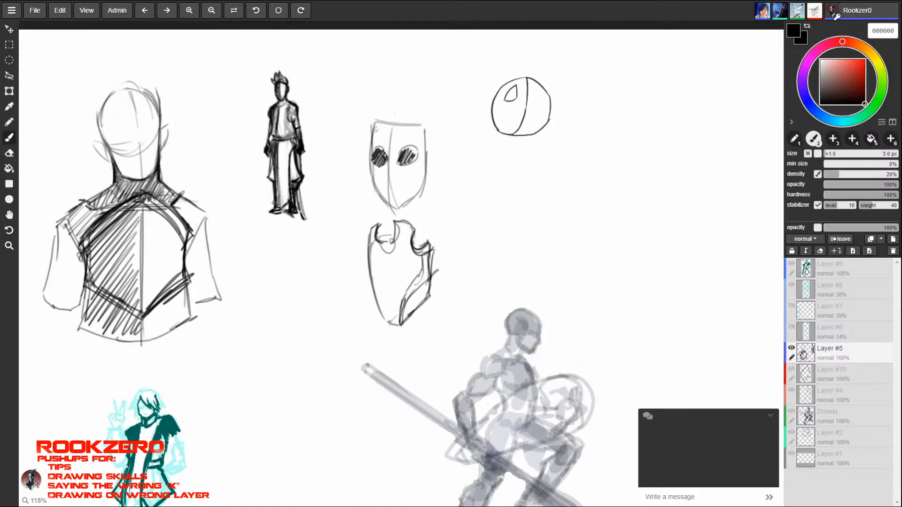
mouse_move(406, 306)
left_mouse_down()
mouse_move(414, 288)
mouse_move(411, 307)
mouse_move(422, 292)
mouse_move(415, 283)
left_mouse_up()
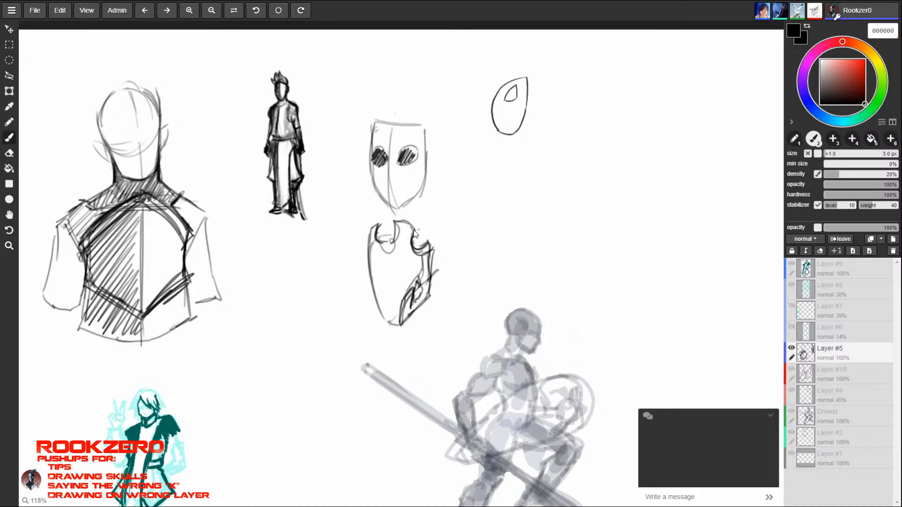
- Darken the second mask's outline, add eye holes and horn strokes, and erase the horn area at one upper corner
left_click_drag(378, 238, 395, 233)
mouse_move(371, 269)
left_mouse_down()
mouse_move(375, 288)
mouse_move(405, 264)
mouse_move(406, 280)
mouse_move(377, 275)
mouse_move(412, 282)
mouse_move(382, 320)
mouse_move(399, 328)
mouse_move(423, 303)
mouse_move(401, 326)
left_mouse_up()
key("ctrl+z")
left_click_drag(407, 320, 430, 283)
mouse_move(429, 243)
left_mouse_down()
mouse_move(405, 222)
mouse_move(395, 235)
left_mouse_up()
left_click_drag(441, 203, 422, 229)
left_click_drag(428, 246, 416, 231)
left_click_drag(410, 262, 431, 256)
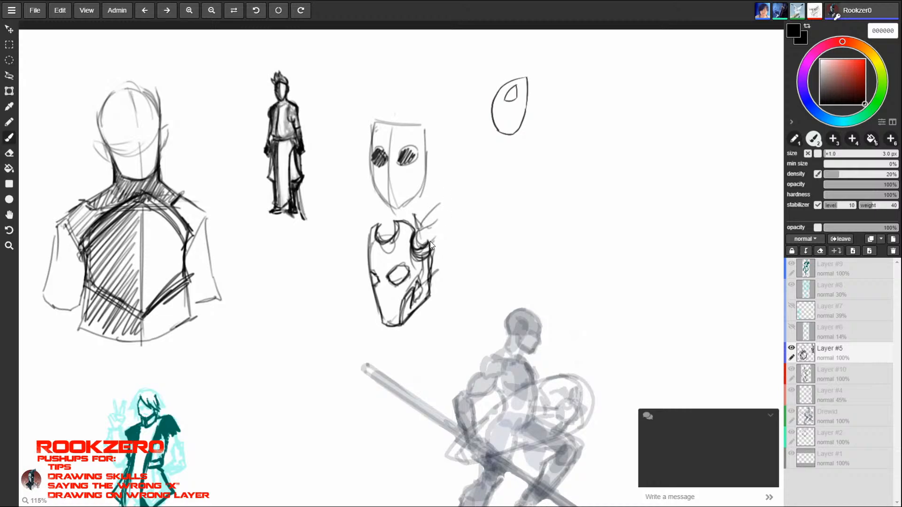
key("e")
mouse_move(434, 218)
left_mouse_down()
mouse_move(421, 249)
mouse_move(430, 221)
mouse_move(416, 231)
mouse_move(431, 253)
mouse_move(418, 275)
left_mouse_up()
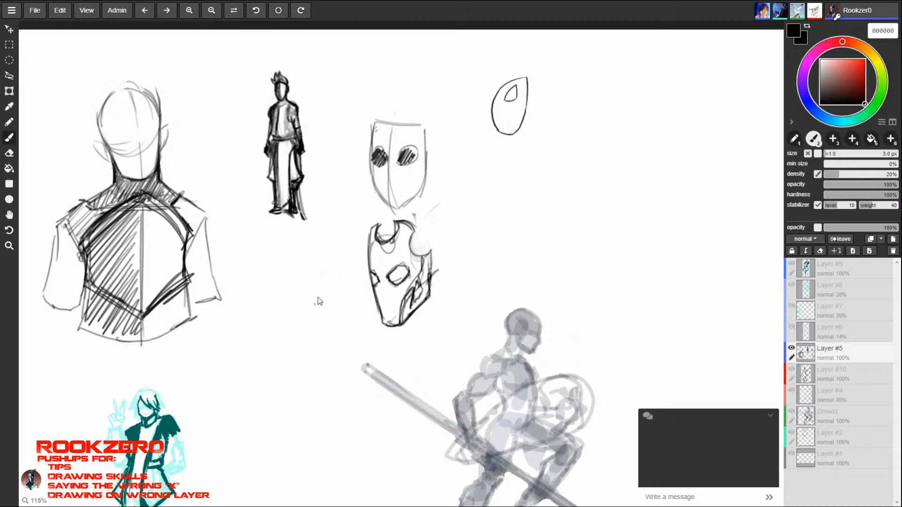
- Rough in a round head with a long downward-pointing beak below the small figure, and clear part of the beak
left_click_drag(281, 292, 288, 312)
mouse_move(300, 256)
left_mouse_down()
mouse_move(276, 265)
mouse_move(308, 253)
mouse_move(270, 320)
left_mouse_up()
mouse_move(334, 293)
left_mouse_down()
mouse_move(306, 331)
mouse_move(288, 334)
left_mouse_up()
mouse_move(277, 262)
left_mouse_down()
mouse_move(265, 365)
mouse_move(299, 345)
mouse_move(310, 322)
mouse_move(286, 289)
mouse_move(268, 314)
mouse_move(308, 320)
mouse_move(266, 329)
mouse_move(261, 341)
left_mouse_up()
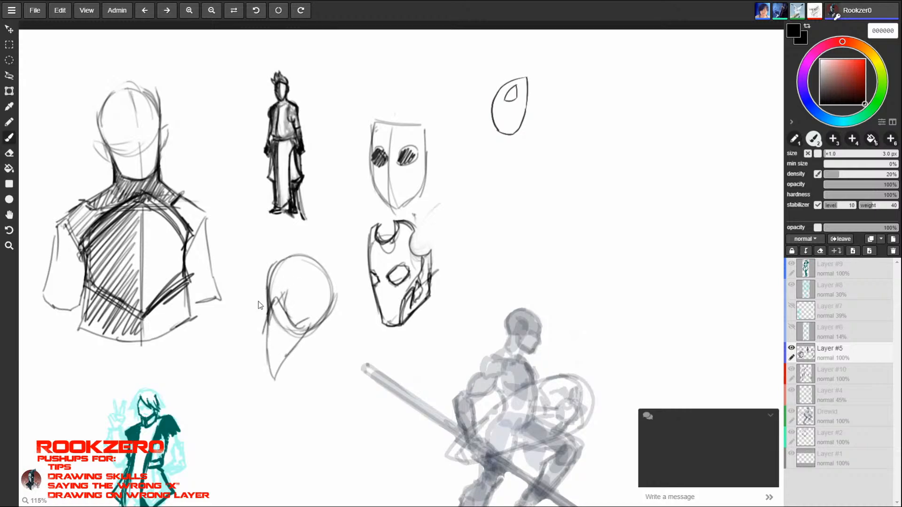
mouse_move(264, 301)
left_mouse_down()
mouse_move(257, 376)
mouse_move(329, 316)
left_mouse_up()
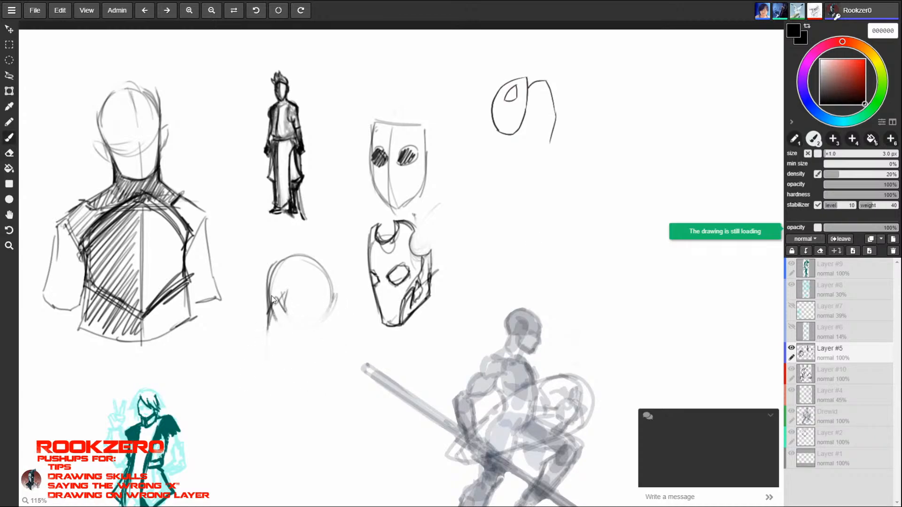
- Redraw the beaked mask's pointed beak and give it an angular cheek and back edge
left_click_drag(271, 287, 260, 348)
mouse_move(268, 308)
left_mouse_down()
mouse_move(256, 371)
mouse_move(331, 312)
mouse_move(332, 293)
left_mouse_up()
mouse_move(282, 341)
left_mouse_down()
mouse_move(305, 336)
mouse_move(258, 379)
mouse_move(305, 334)
left_mouse_up()
mouse_move(276, 300)
left_mouse_down()
mouse_move(302, 335)
mouse_move(283, 312)
left_mouse_up()
left_click_drag(276, 300, 269, 308)
key("ctrl+z")
mouse_move(270, 304)
left_mouse_down()
mouse_move(268, 283)
mouse_move(286, 261)
mouse_move(324, 283)
left_mouse_up()
left_click_drag(332, 290, 303, 338)
mouse_move(318, 318)
left_mouse_down()
mouse_move(303, 334)
mouse_move(331, 290)
mouse_move(325, 281)
left_mouse_up()
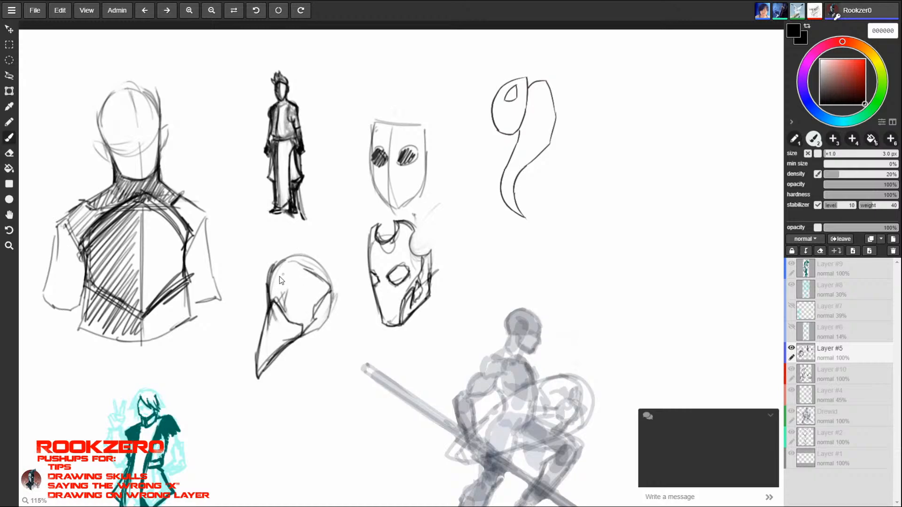
- Add a brow line and a round eye hole to the beaked mask and strengthen its front edge
left_click_drag(277, 263, 285, 272)
left_click_drag(290, 273, 331, 287)
left_click_drag(330, 292, 313, 308)
mouse_move(280, 276)
left_mouse_down()
mouse_move(283, 305)
mouse_move(300, 283)
mouse_move(305, 289)
mouse_move(282, 300)
mouse_move(254, 359)
left_mouse_up()
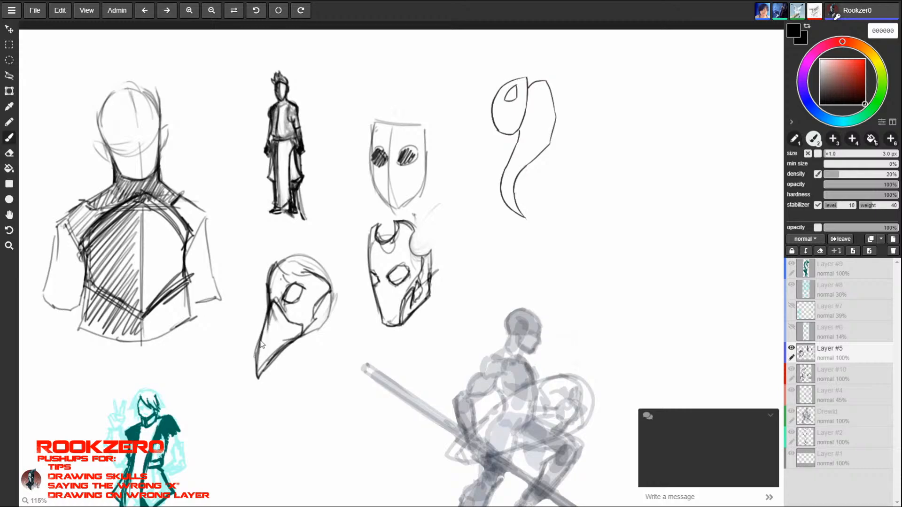
- Add inner cheek lines to the beaked mask, erase its beak tip and redraw the beak shorter
mouse_move(267, 316)
left_mouse_down()
mouse_move(256, 367)
mouse_move(308, 332)
mouse_move(329, 295)
mouse_move(315, 308)
left_mouse_up()
mouse_move(312, 276)
left_mouse_down()
mouse_move(319, 302)
mouse_move(261, 375)
mouse_move(276, 338)
mouse_move(258, 374)
mouse_move(295, 333)
mouse_move(260, 400)
left_mouse_up()
key("e")
key("b")
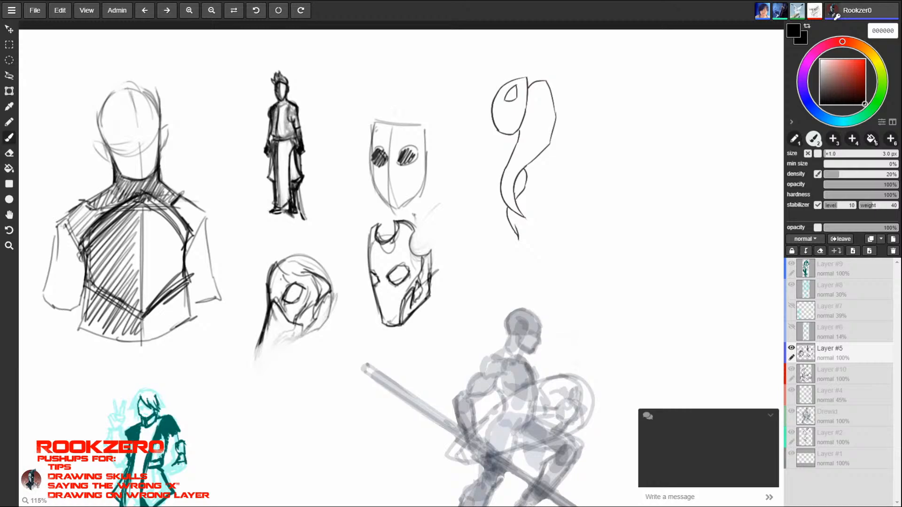
left_click_drag(261, 338, 256, 365)
left_click_drag(256, 365, 309, 331)
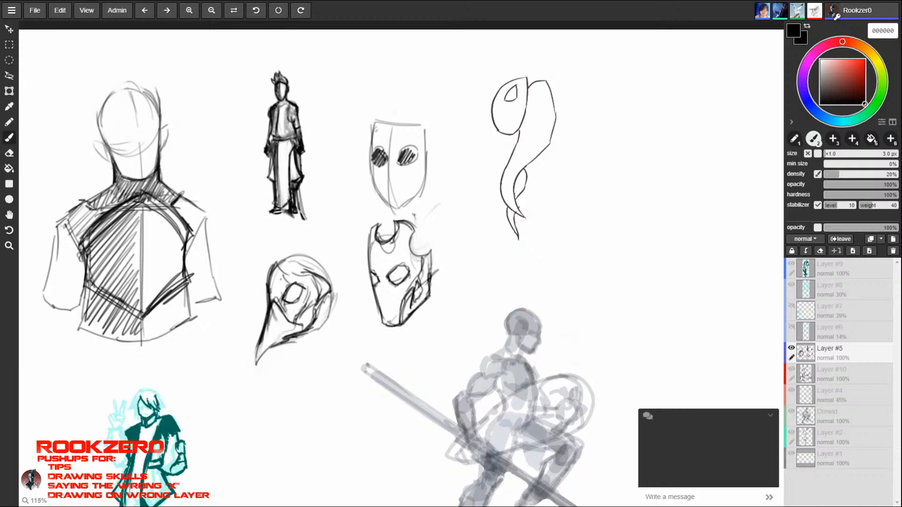
- Sketch a hood, neck and collar around the back and underside of the beaked mask
mouse_move(312, 300)
left_mouse_down()
mouse_move(257, 368)
mouse_move(292, 315)
left_mouse_up()
mouse_move(284, 264)
left_mouse_down()
mouse_move(269, 289)
mouse_move(289, 257)
mouse_move(331, 284)
mouse_move(309, 337)
mouse_move(290, 341)
mouse_move(334, 300)
mouse_move(297, 341)
mouse_move(294, 367)
left_mouse_up()
mouse_move(330, 301)
left_mouse_down()
mouse_move(324, 355)
mouse_move(296, 363)
left_mouse_up()
mouse_move(297, 341)
left_mouse_down()
mouse_move(289, 364)
mouse_move(321, 374)
left_mouse_up()
left_click_drag(324, 357, 320, 361)
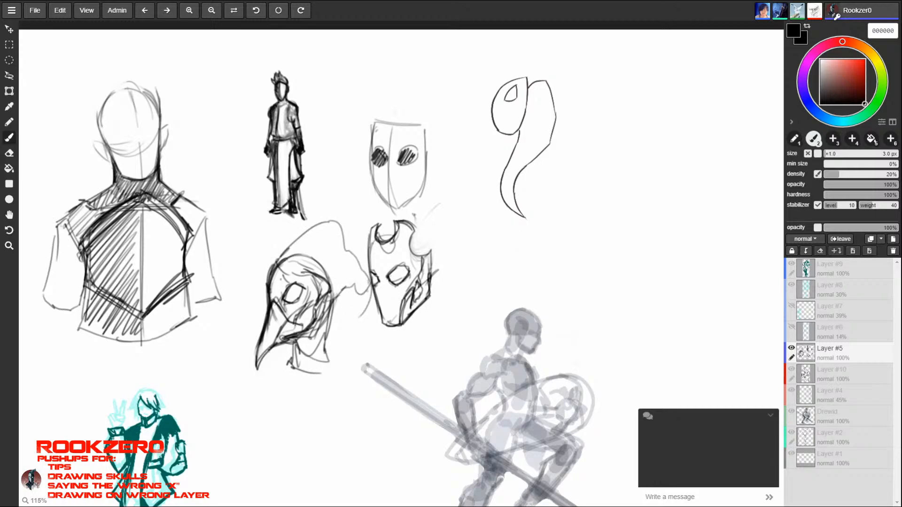
mouse_move(332, 299)
left_mouse_down()
mouse_move(323, 330)
mouse_move(333, 354)
left_mouse_up()
left_click_drag(332, 355, 299, 369)
mouse_move(293, 360)
left_mouse_down()
mouse_move(305, 374)
mouse_move(327, 358)
left_mouse_up()
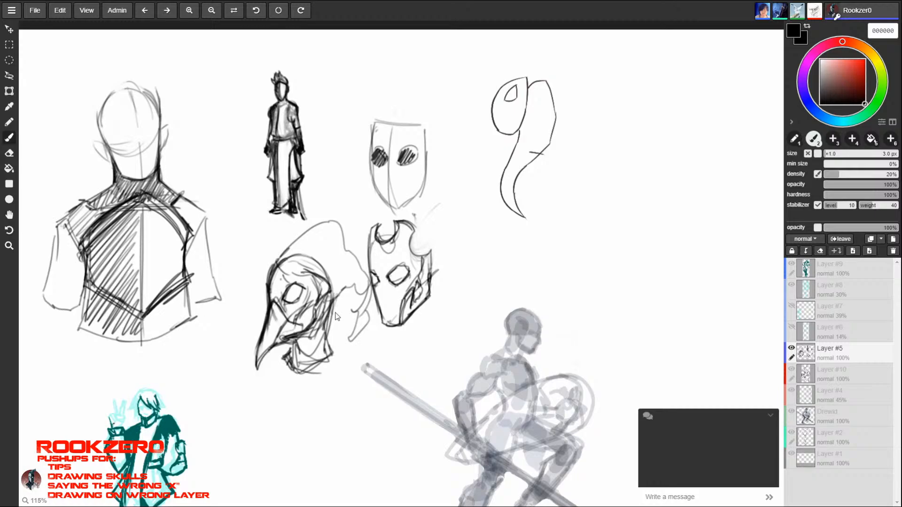
- Clean up the beaked mask's face and fill its eye hole with dark strokes
key("e")
mouse_move(294, 288)
left_mouse_down()
mouse_move(268, 283)
mouse_move(276, 262)
left_mouse_up()
mouse_move(287, 322)
left_mouse_down()
mouse_move(276, 304)
mouse_move(293, 322)
mouse_move(301, 283)
mouse_move(293, 306)
mouse_move(288, 302)
mouse_move(295, 311)
mouse_move(308, 292)
mouse_move(290, 306)
mouse_move(306, 290)
mouse_move(282, 298)
mouse_move(302, 301)
left_mouse_up()
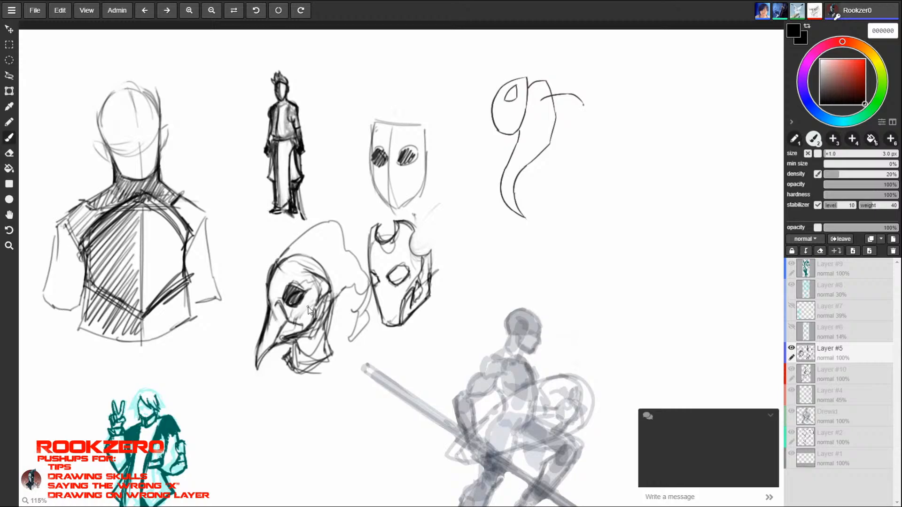
- Erase all three mask sketches with a large eraser
key("e")
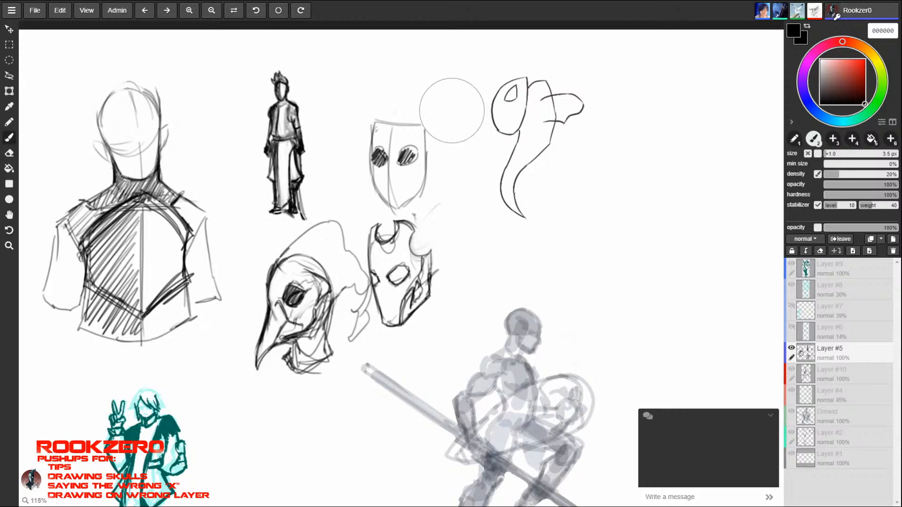
mouse_move(451, 111)
left_mouse_down()
mouse_move(379, 218)
mouse_move(408, 261)
mouse_move(299, 305)
mouse_move(334, 310)
left_mouse_up()
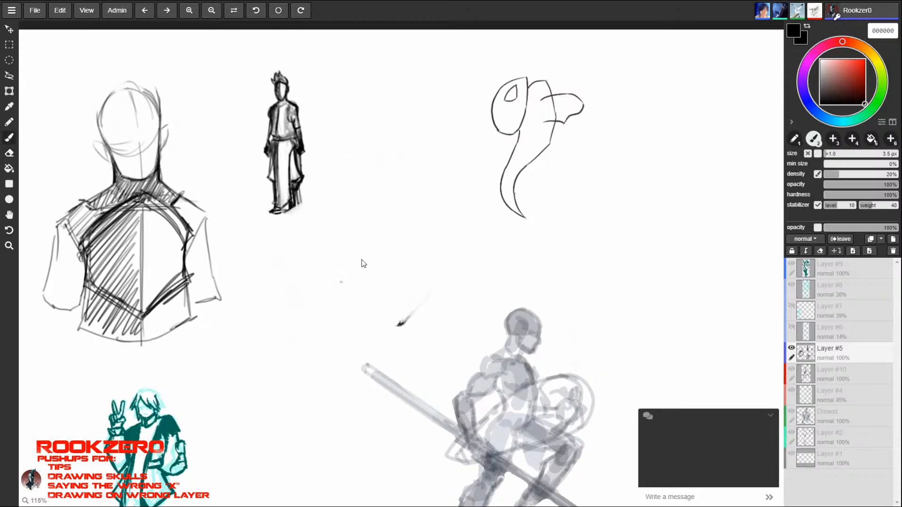
left_click(413, 317)
- Collapse the chat box covering part of the canvas
key("space")
left_click_drag(688, 348, 310, 310)
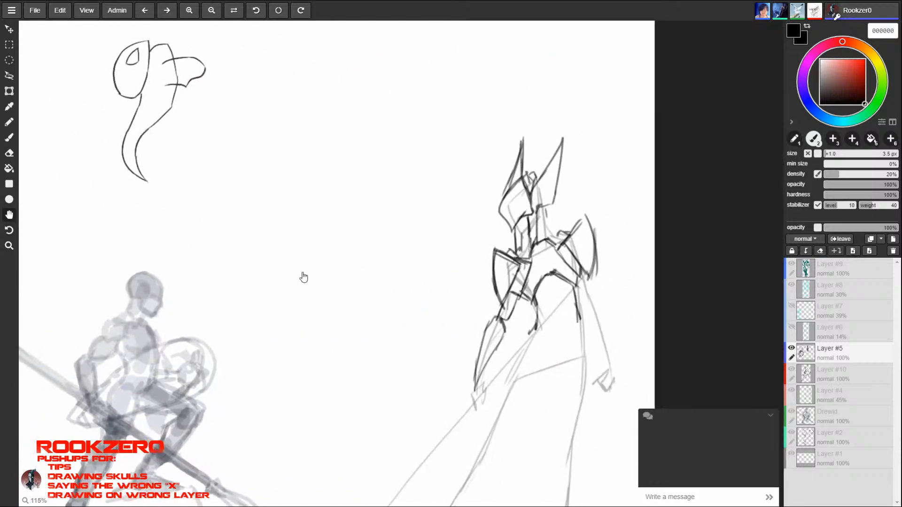
left_click(770, 418)
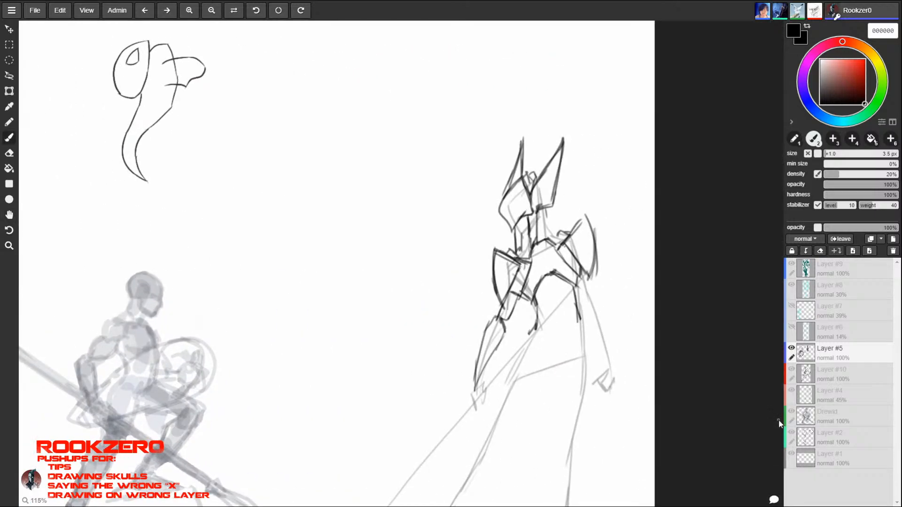
key("space")
mouse_move(156, 426)
left_mouse_down()
mouse_move(266, 395)
mouse_move(172, 389)
mouse_move(336, 384)
mouse_move(571, 398)
mouse_move(557, 469)
mouse_move(605, 407)
left_mouse_up()
- Draw a temporary pointer stroke toward the teal peace-sign figure and undo it
left_click_drag(325, 334, 294, 316)
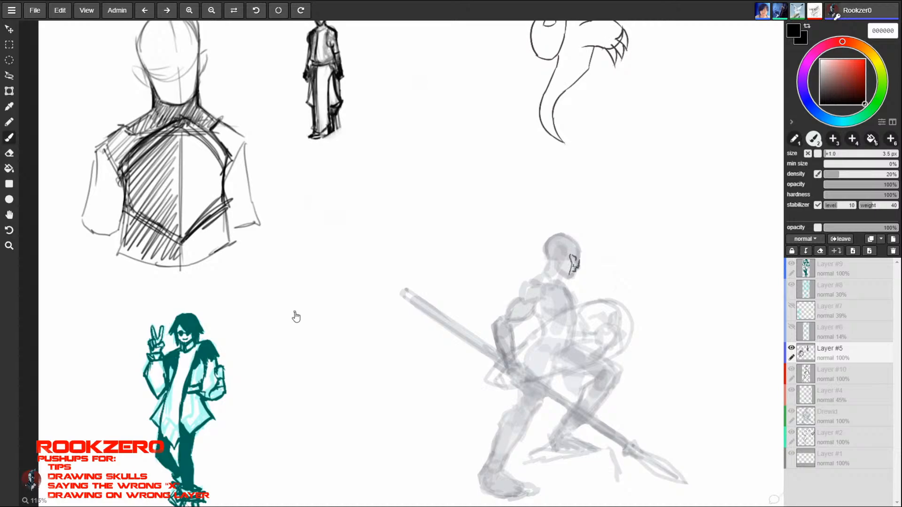
mouse_move(324, 224)
left_mouse_down()
mouse_move(403, 269)
mouse_move(334, 234)
left_mouse_up()
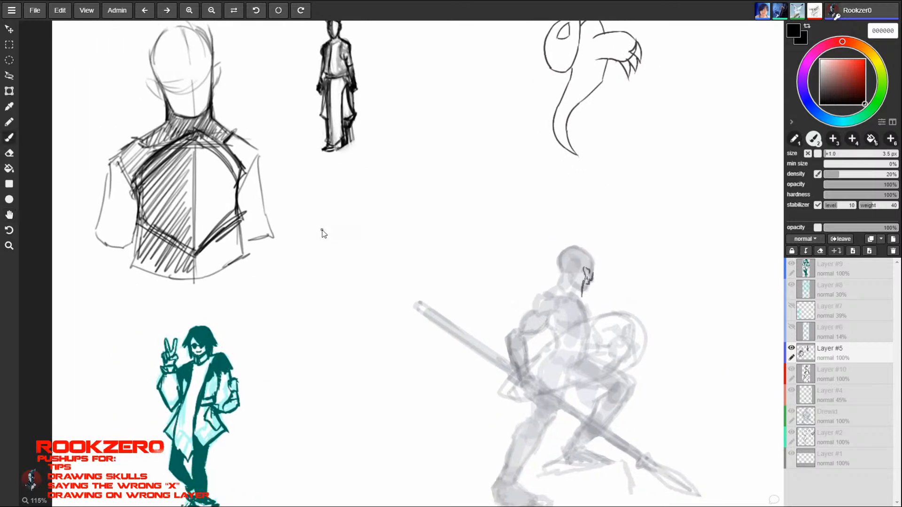
key("z")
left_click_drag(526, 278, 457, 278)
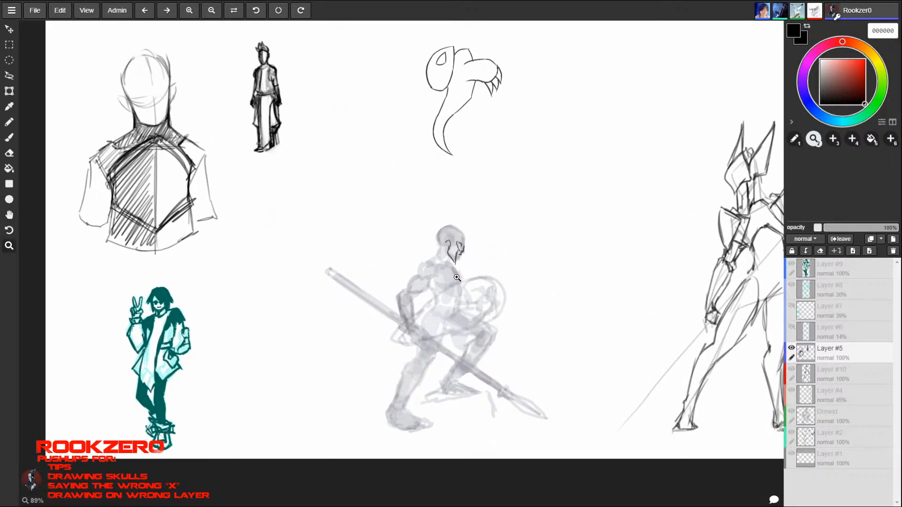
left_click_drag(406, 303, 398, 348)
key("z")
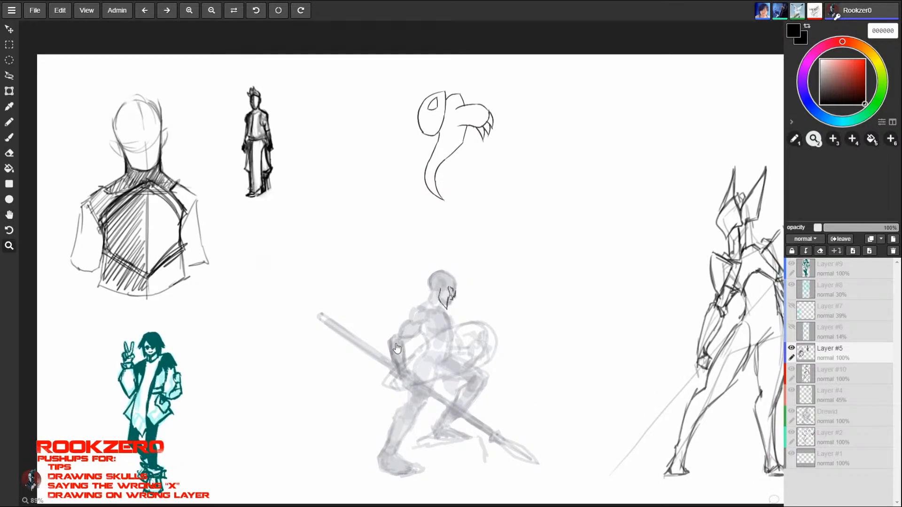
key("b")
left_click_drag(216, 308, 175, 350)
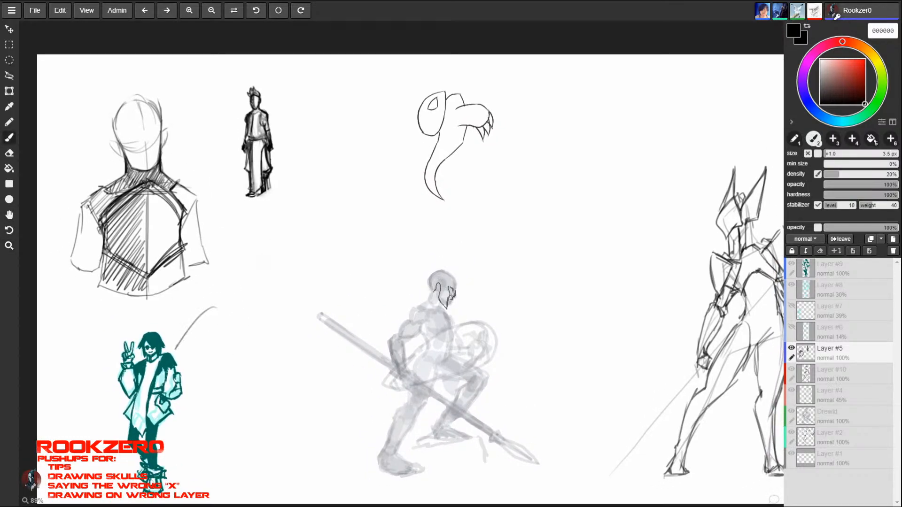
key("ctrl+z")
- Draw temporary arrows pointing at the crouching spear figure, the horned figure and the clawed creature sketch, and undo them
mouse_move(327, 276)
left_mouse_down()
mouse_move(371, 284)
mouse_move(397, 303)
left_mouse_up()
mouse_move(591, 269)
left_mouse_down()
mouse_move(642, 260)
mouse_move(673, 267)
left_mouse_up()
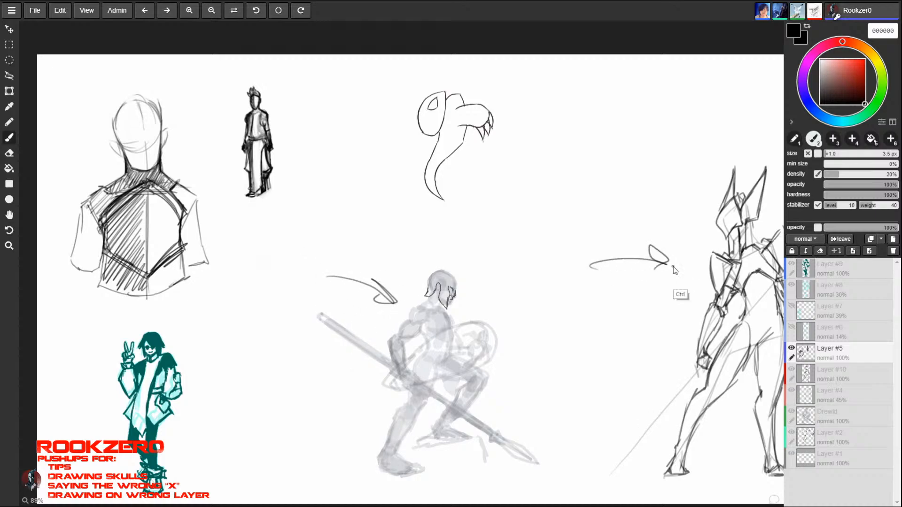
key("ctrl+z")
key("ctrl+z")
mouse_move(351, 228)
left_mouse_down()
mouse_move(395, 187)
mouse_move(386, 203)
mouse_move(379, 184)
left_mouse_up()
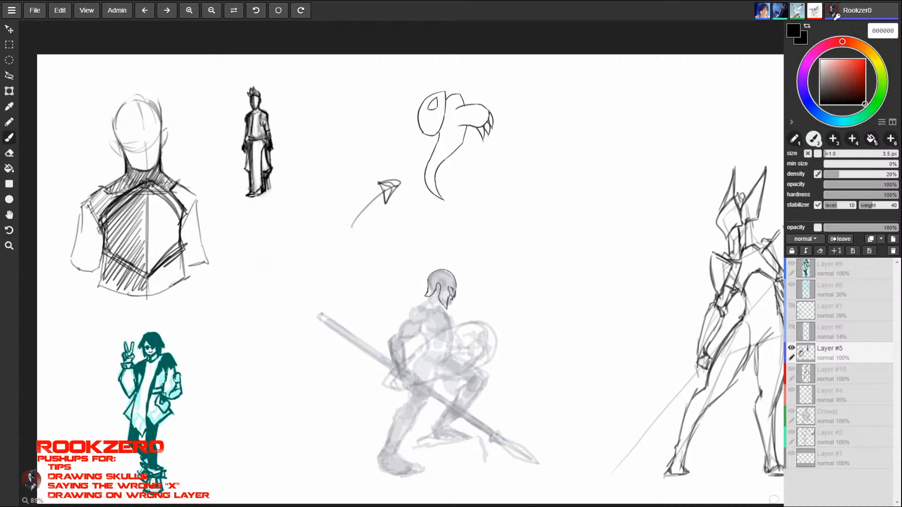
key("ctrl+z")
key("ctrl+z")
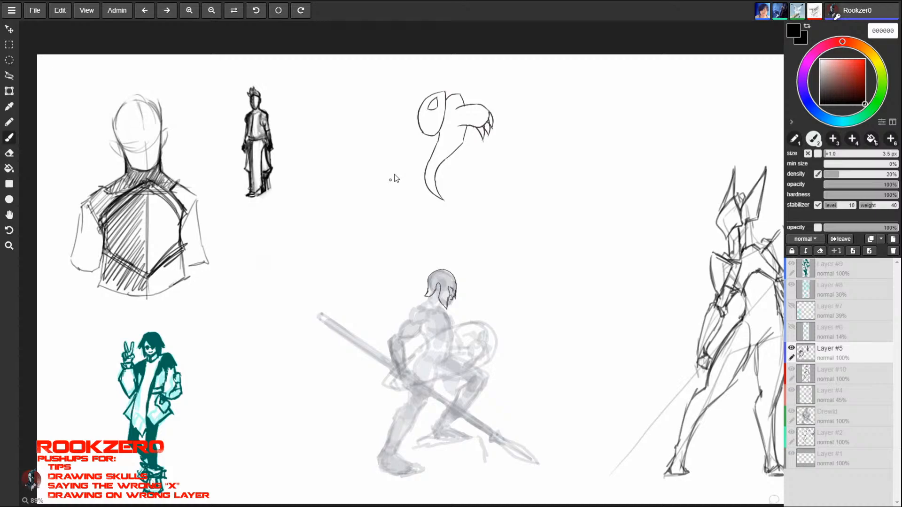
- Mark the bust's head with pointer strokes, try erasing there, undo that erasure and clear the marks again
left_click_drag(203, 83, 174, 107)
left_click_drag(174, 96, 197, 119)
key("e")
key("b")
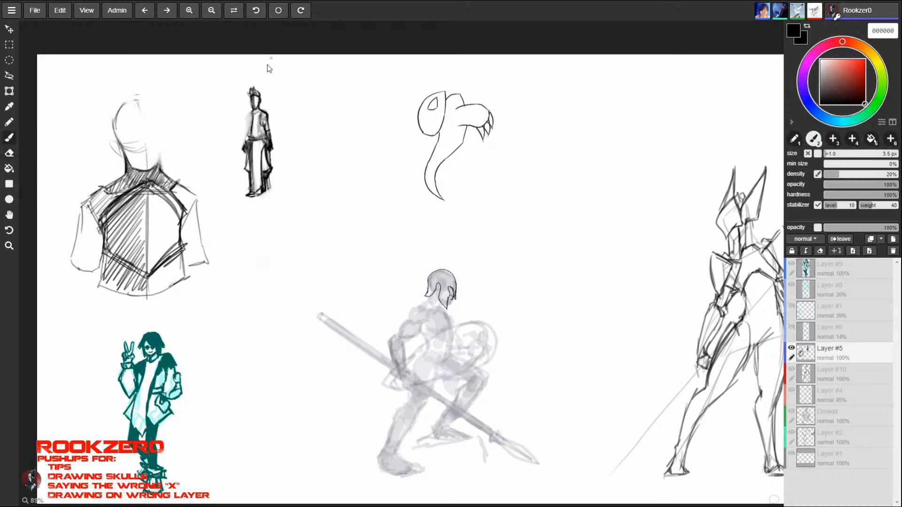
key("ctrl+z")
key("e")
left_click_drag(189, 84, 181, 92)
key("b")
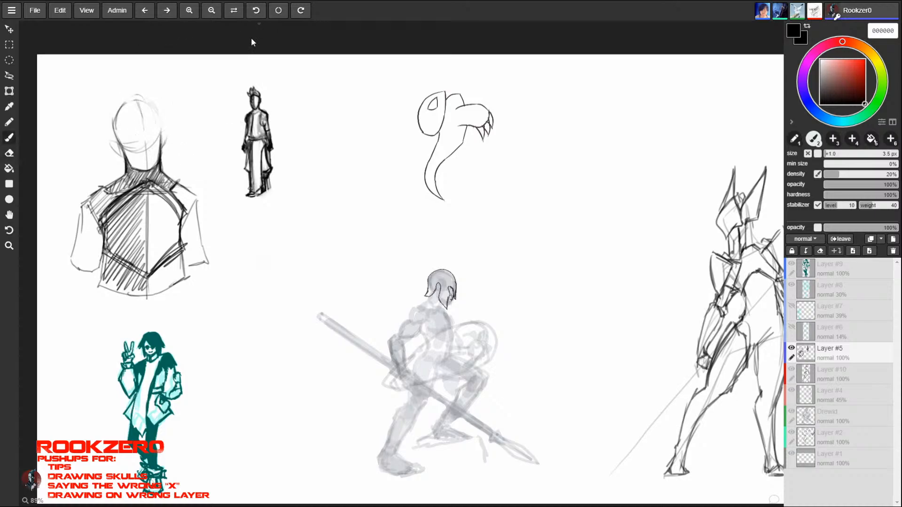
- Erase the bust study and the small standing figure
key("e")
mouse_move(234, 107)
left_mouse_down()
mouse_move(244, 120)
mouse_move(245, 100)
mouse_move(171, 231)
mouse_move(131, 238)
left_mouse_up()
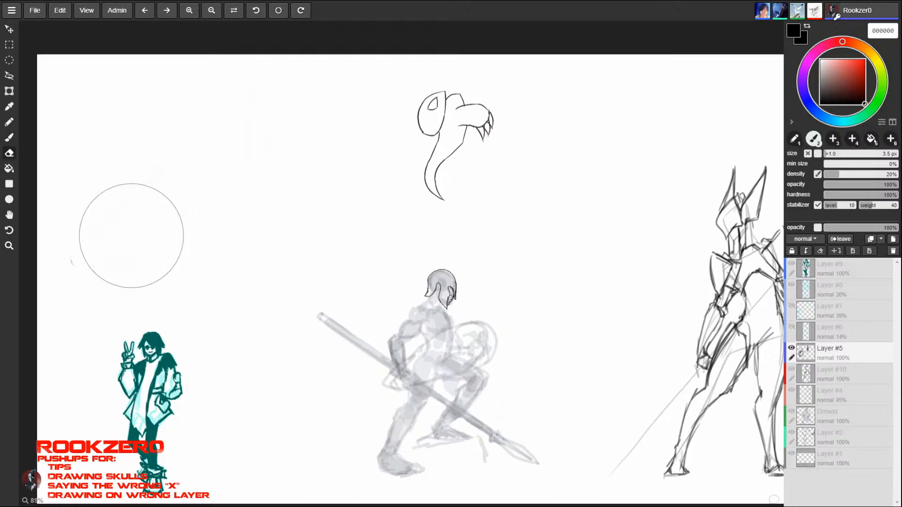
- Sketch a round head with curved guide lines and a small circular ear in the canvas's upper-left area
key("b")
mouse_move(136, 97)
left_mouse_down()
mouse_move(162, 106)
mouse_move(171, 79)
left_mouse_up()
mouse_move(132, 102)
left_mouse_down()
mouse_move(170, 136)
mouse_move(118, 102)
mouse_move(145, 99)
mouse_move(162, 140)
mouse_move(108, 130)
mouse_move(139, 87)
left_mouse_up()
mouse_move(108, 124)
left_mouse_down()
mouse_move(136, 146)
mouse_move(160, 144)
mouse_move(134, 157)
mouse_move(155, 156)
mouse_move(122, 157)
mouse_move(155, 158)
mouse_move(115, 156)
mouse_move(156, 153)
mouse_move(170, 128)
mouse_move(134, 98)
mouse_move(165, 142)
left_mouse_up()
mouse_move(157, 118)
left_mouse_down()
mouse_move(168, 140)
mouse_move(156, 122)
mouse_move(129, 115)
mouse_move(148, 104)
left_mouse_up()
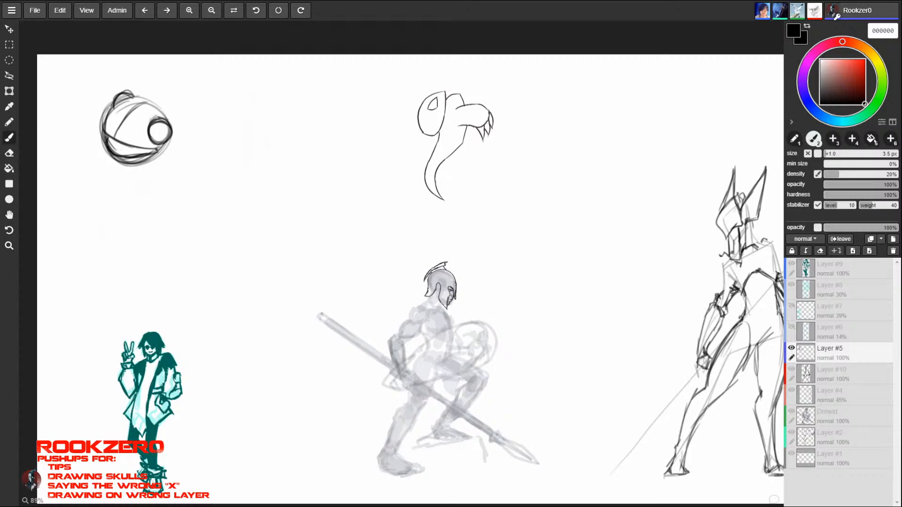
mouse_move(105, 139)
left_mouse_down()
mouse_move(119, 166)
mouse_move(157, 155)
mouse_move(110, 165)
left_mouse_up()
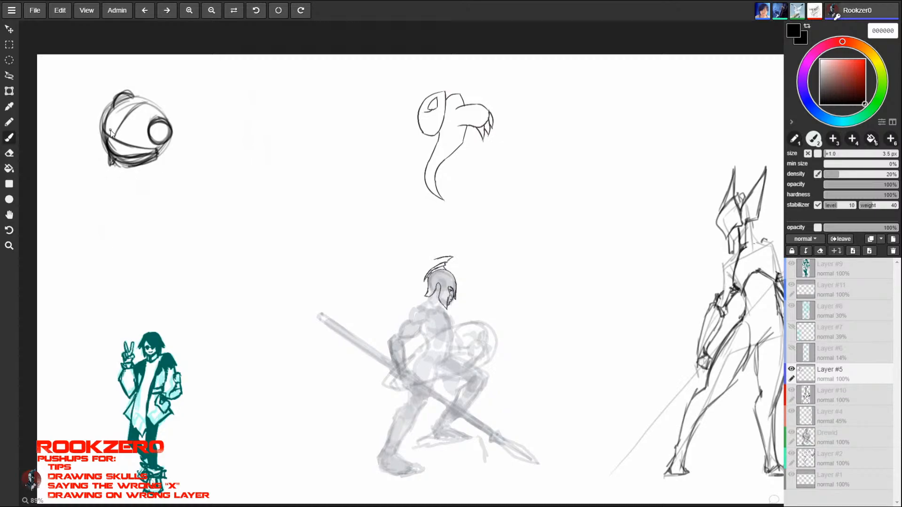
- Draw a swept-back, spiky tuft of hair behind the round head and mark its lower edge
mouse_move(140, 97)
left_mouse_down()
mouse_move(150, 83)
mouse_move(180, 83)
left_mouse_up()
mouse_move(176, 129)
left_mouse_down()
mouse_move(191, 101)
mouse_move(141, 91)
mouse_move(173, 126)
mouse_move(155, 107)
mouse_move(154, 74)
mouse_move(190, 102)
left_mouse_up()
mouse_move(153, 75)
left_mouse_down()
mouse_move(169, 66)
mouse_move(135, 87)
mouse_move(140, 96)
left_mouse_up()
mouse_move(145, 76)
left_mouse_down()
mouse_move(136, 94)
mouse_move(166, 111)
left_mouse_up()
mouse_move(157, 105)
left_mouse_down()
mouse_move(178, 97)
mouse_move(180, 111)
left_mouse_up()
mouse_move(168, 115)
left_mouse_down()
mouse_move(187, 118)
mouse_move(150, 121)
left_mouse_up()
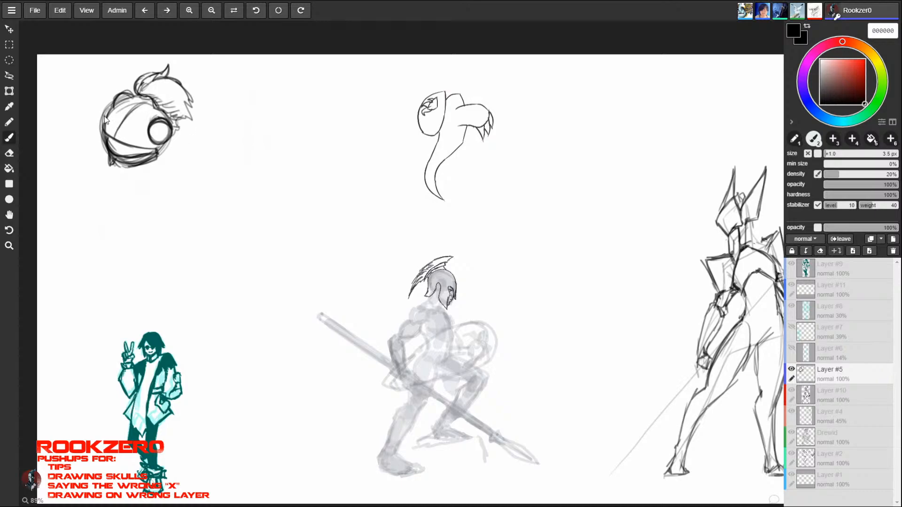
- Fade the round head's construction lines and redraw its curved mouth line with a finer brush
key("ctrl+z")
key("ctrl+z")
key("ctrl+z")
key("ctrl+z")
key("ctrl+z")
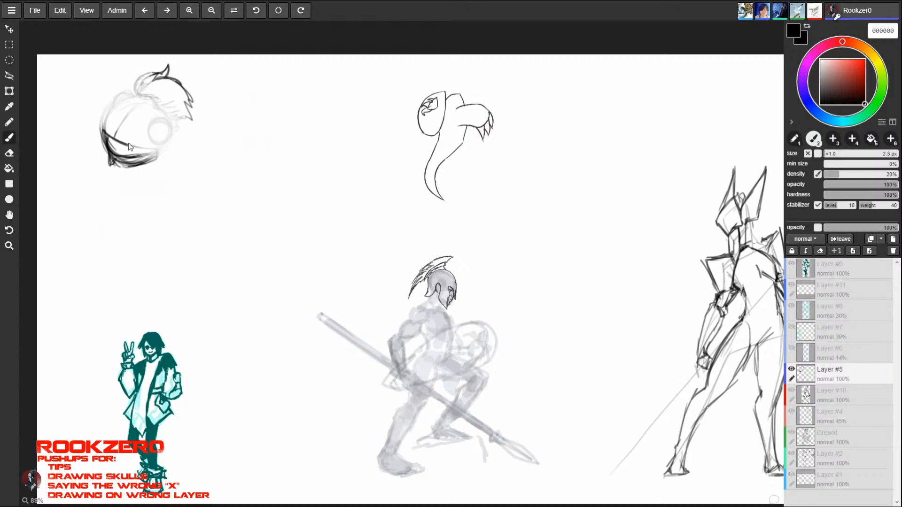
left_click_drag(128, 143, 153, 150)
key("[")
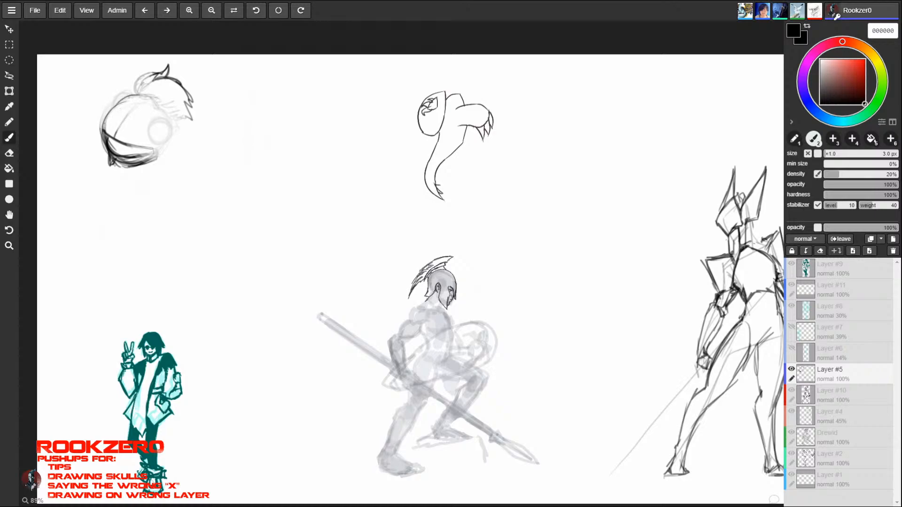
- Draw two dot eyes on the round head and darken its face contour, hairline and mouth
left_click_drag(140, 112, 140, 114)
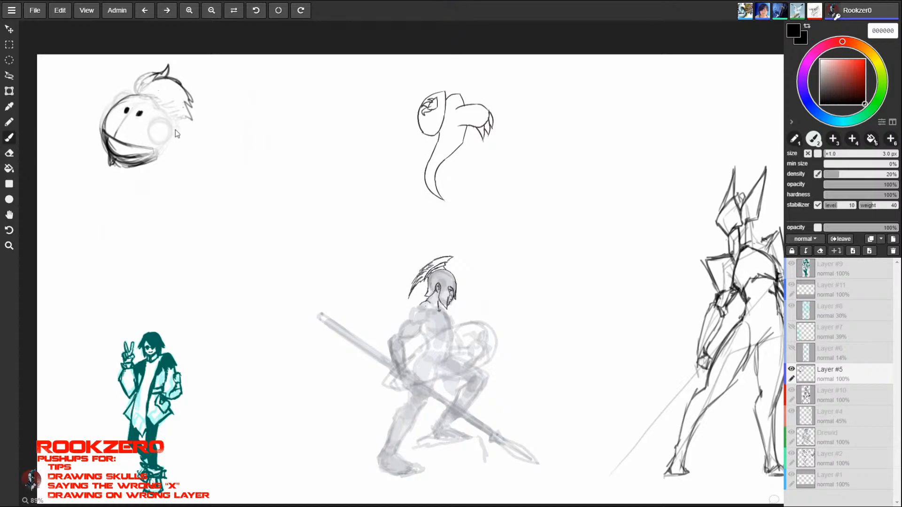
mouse_move(657, 94)
left_mouse_down()
mouse_move(667, 123)
mouse_move(653, 96)
left_mouse_up()
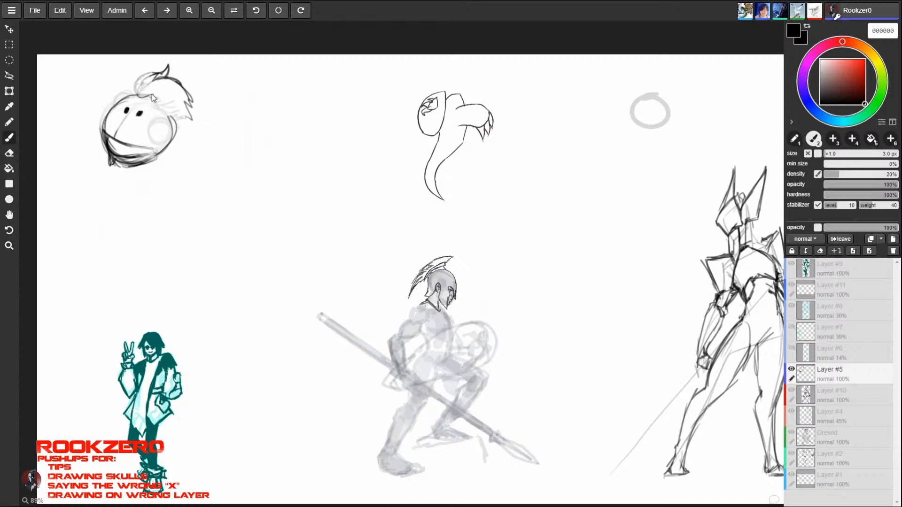
mouse_move(151, 93)
left_mouse_down()
mouse_move(174, 116)
mouse_move(123, 120)
left_mouse_up()
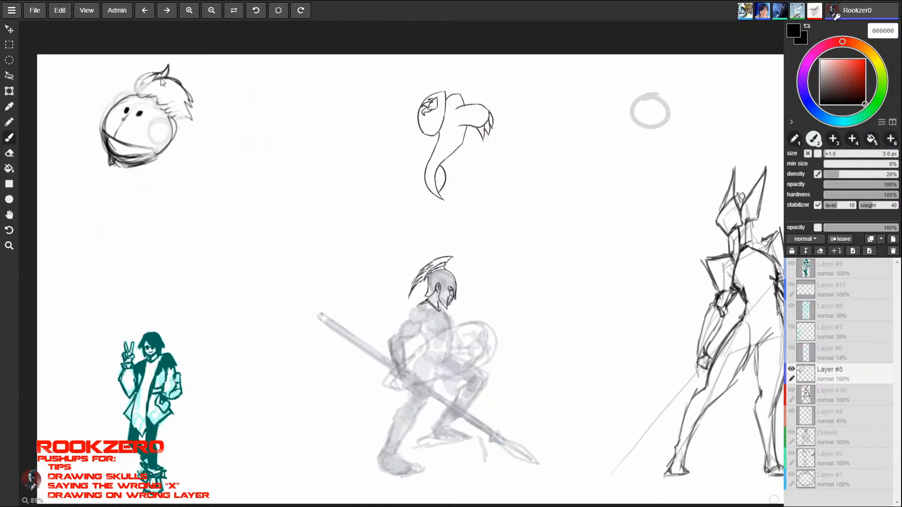
left_click_drag(107, 141, 153, 150)
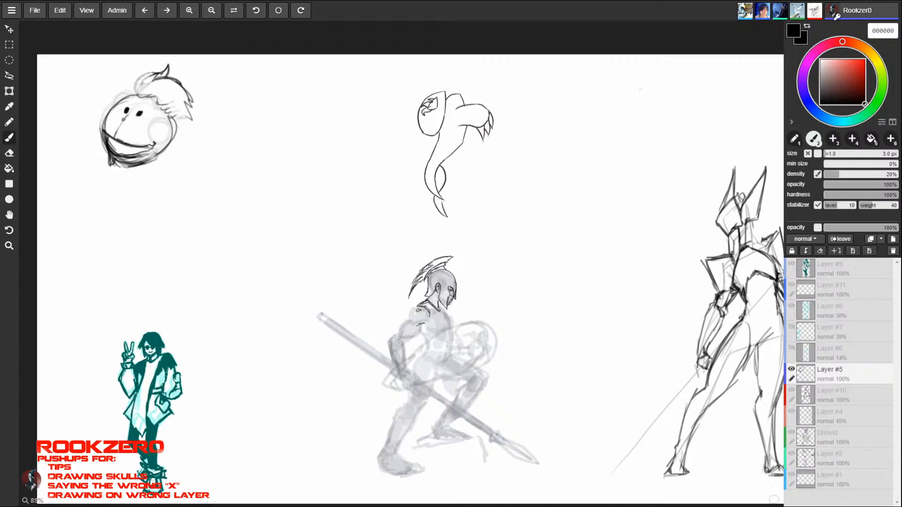
- Set the brush size to 5 px and add a toothy grin, an ear and spiky hair to the round head
key("bracketright")
key("bracketright")
mouse_move(135, 155)
left_mouse_down()
mouse_move(121, 161)
mouse_move(154, 148)
mouse_move(131, 147)
left_mouse_up()
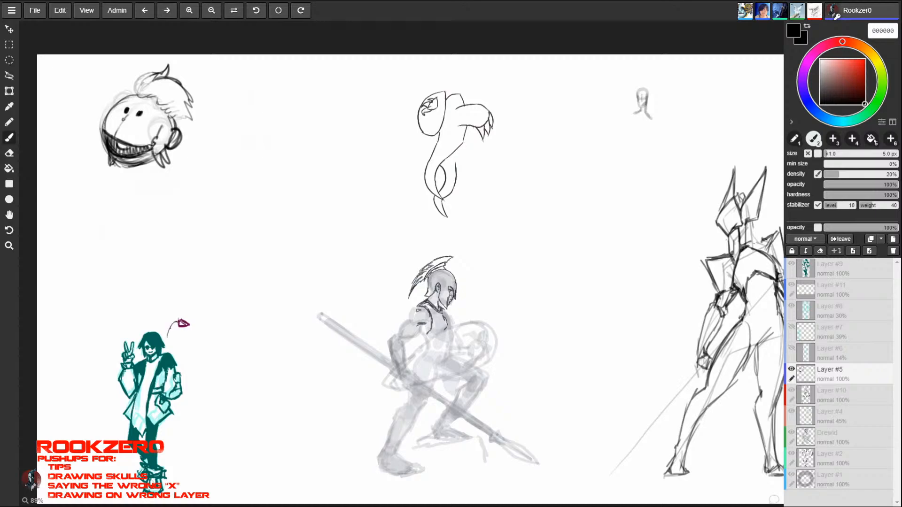
left_click_drag(120, 94, 165, 73)
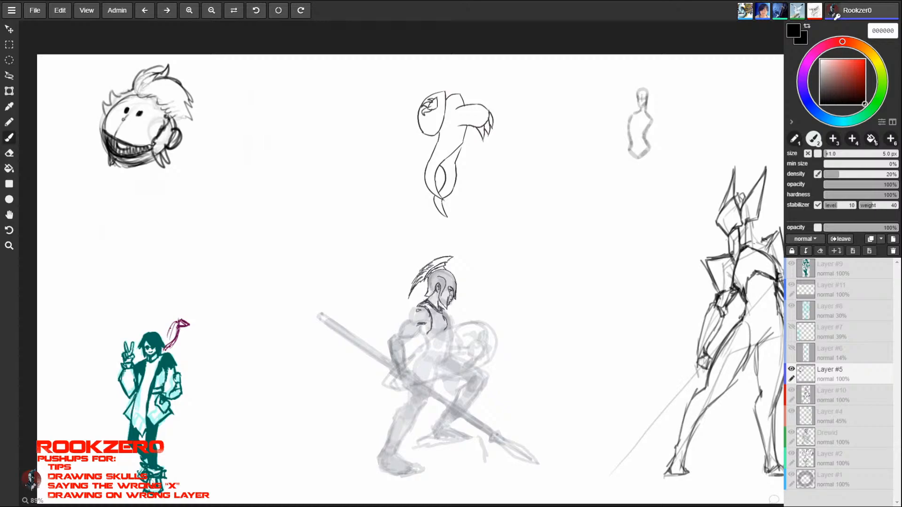
left_click_drag(167, 123, 157, 98)
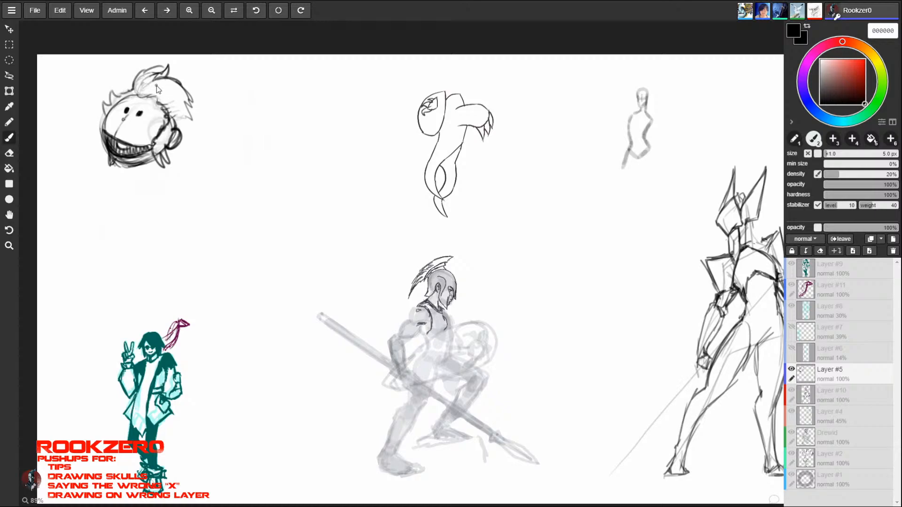
- Erase the grinning round head study
left_click_drag(159, 156, 163, 131)
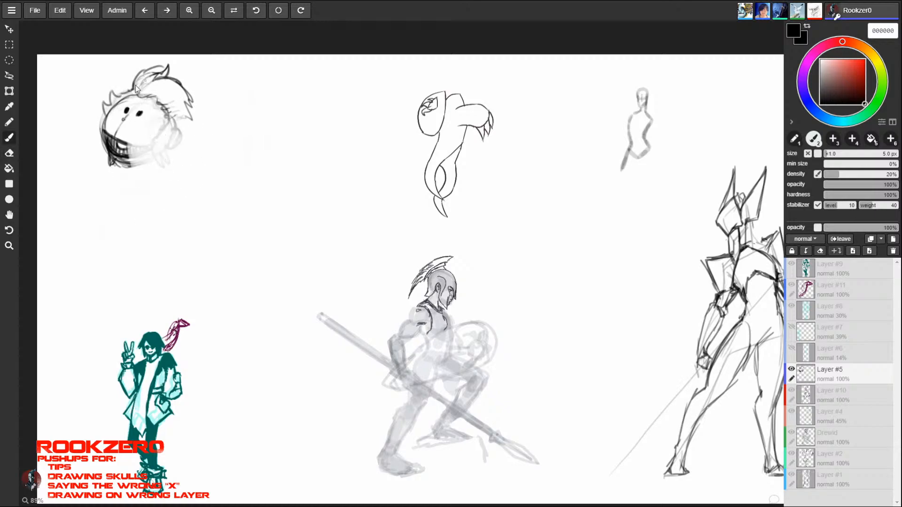
mouse_move(136, 86)
left_mouse_down()
mouse_move(161, 131)
mouse_move(151, 61)
mouse_move(157, 91)
left_mouse_up()
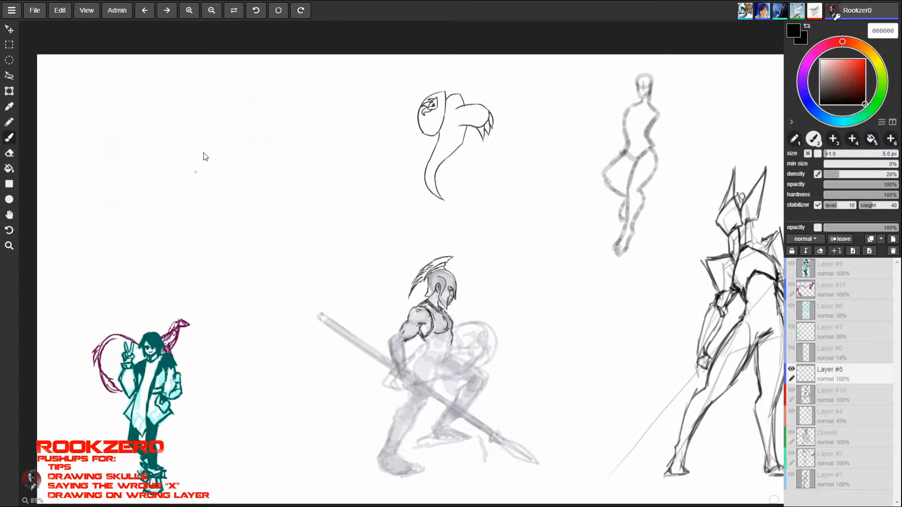
- Sketch an egg-shaped head with a jaw, a hatched neck and a sloping shoulder line in the cleared upper-left area
mouse_move(144, 94)
left_mouse_down()
mouse_move(136, 134)
mouse_move(179, 113)
mouse_move(158, 90)
mouse_move(145, 112)
mouse_move(175, 136)
left_mouse_up()
mouse_move(170, 96)
left_mouse_down()
mouse_move(177, 141)
mouse_move(147, 151)
mouse_move(171, 152)
left_mouse_up()
mouse_move(135, 125)
left_mouse_down()
mouse_move(158, 152)
mouse_move(149, 154)
mouse_move(172, 155)
left_mouse_up()
left_click_drag(176, 140, 171, 154)
mouse_move(177, 122)
left_mouse_down()
mouse_move(169, 157)
mouse_move(156, 157)
left_mouse_up()
left_click_drag(132, 113, 163, 167)
mouse_move(136, 136)
left_mouse_down()
mouse_move(134, 160)
mouse_move(163, 183)
mouse_move(163, 171)
left_mouse_up()
mouse_move(177, 138)
left_mouse_down()
mouse_move(164, 168)
mouse_move(115, 163)
mouse_move(100, 191)
left_mouse_up()
mouse_move(141, 153)
left_mouse_down()
mouse_move(135, 163)
mouse_move(162, 168)
left_mouse_up()
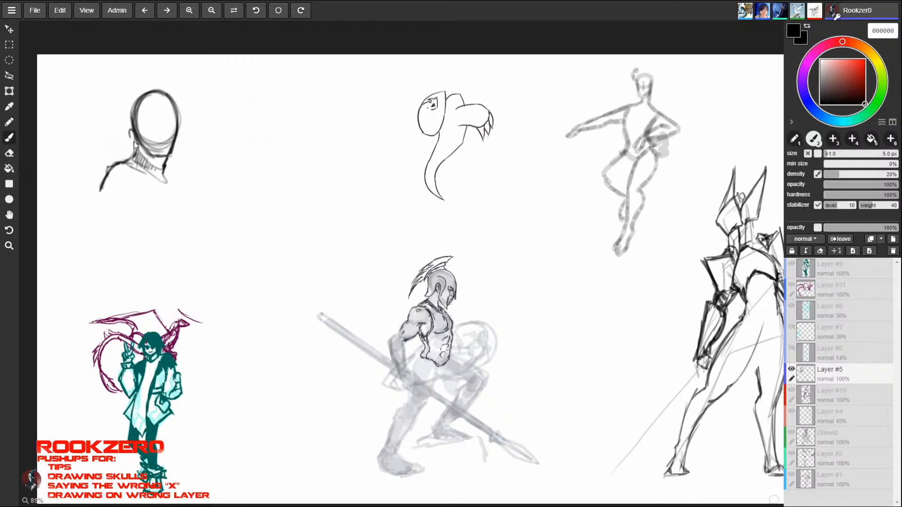
- Add ears to the egg-shaped head, darken its jaw and strengthen the neck and shoulder shading
left_click_drag(130, 130, 139, 143)
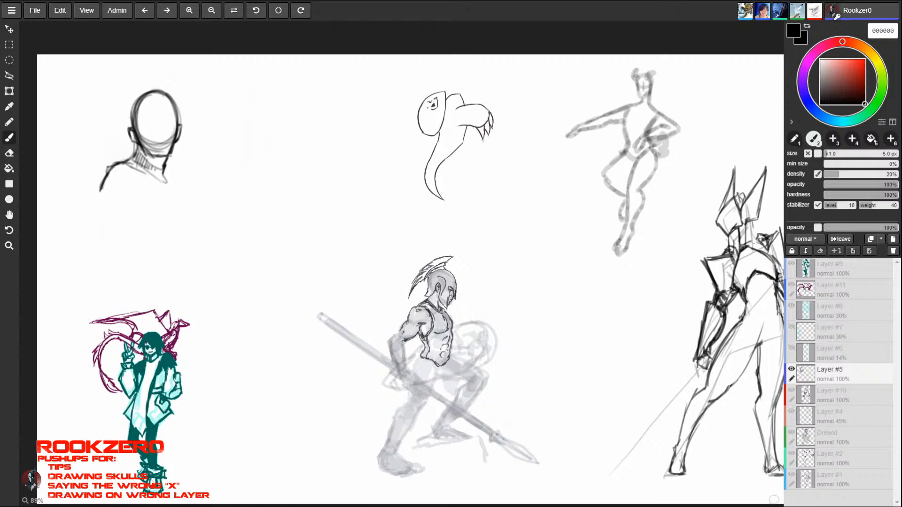
mouse_move(149, 160)
left_mouse_down()
mouse_move(173, 154)
mouse_move(151, 162)
mouse_move(162, 168)
left_mouse_up()
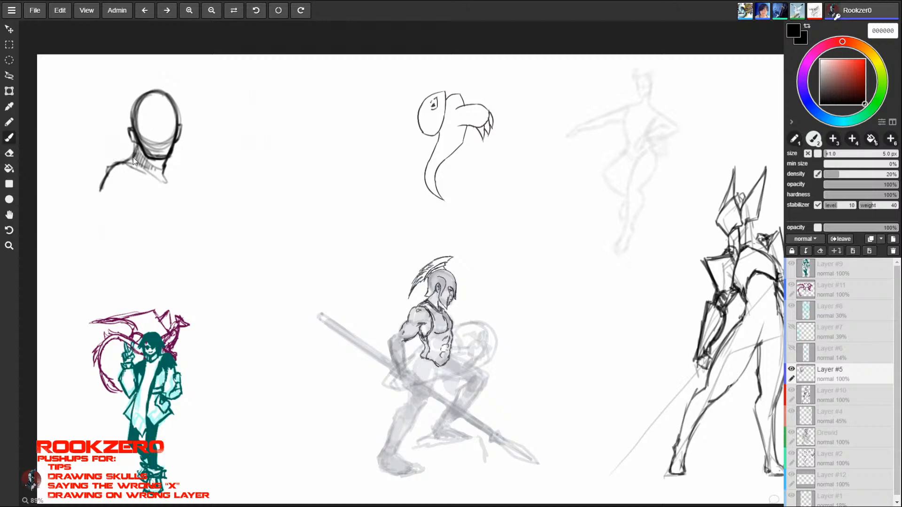
left_click_drag(169, 157, 156, 172)
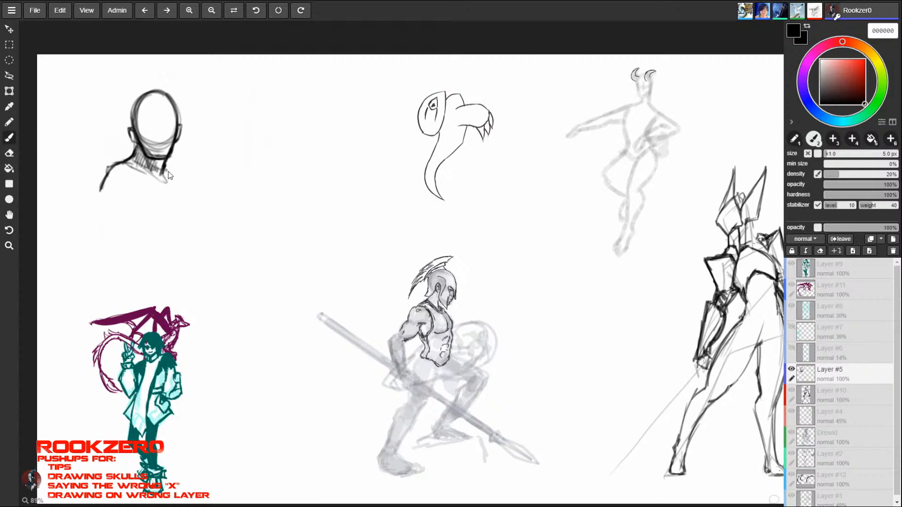
mouse_move(123, 164)
left_mouse_down()
mouse_move(98, 192)
mouse_move(104, 181)
left_mouse_up()
mouse_move(163, 170)
left_mouse_down()
mouse_move(165, 188)
mouse_move(157, 169)
left_mouse_up()
left_click_drag(163, 160, 166, 185)
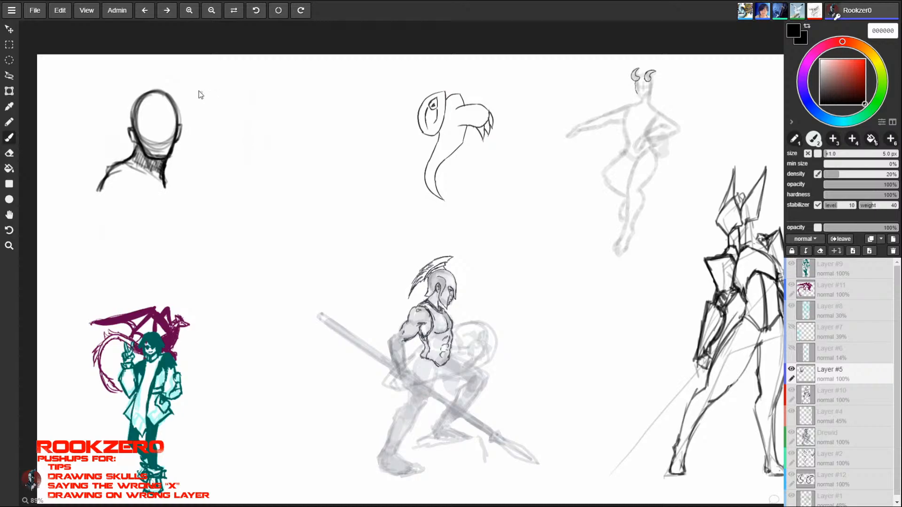
- Extend the bust's shoulder outline and add a pointed shoulder line on its other side
left_click_drag(110, 171, 90, 192)
mouse_move(104, 182)
left_mouse_down()
mouse_move(187, 187)
mouse_move(174, 169)
left_mouse_up()
left_click_drag(173, 169, 189, 191)
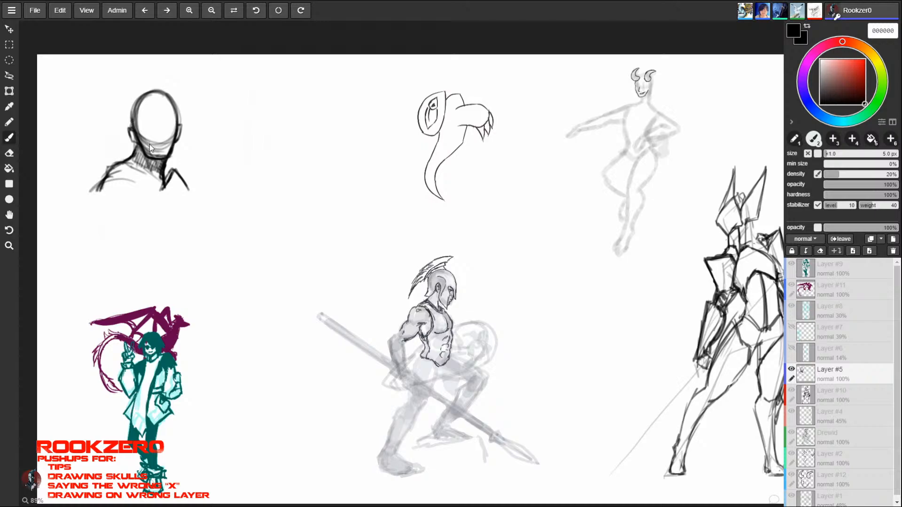
- Draw a V-shaped faceplate edge and a vertical centre line on the head, thicken the helmet outline and hatch its side
mouse_move(133, 130)
left_mouse_down()
mouse_move(153, 146)
mouse_move(173, 139)
mouse_move(182, 122)
mouse_move(156, 96)
mouse_move(158, 141)
left_mouse_up()
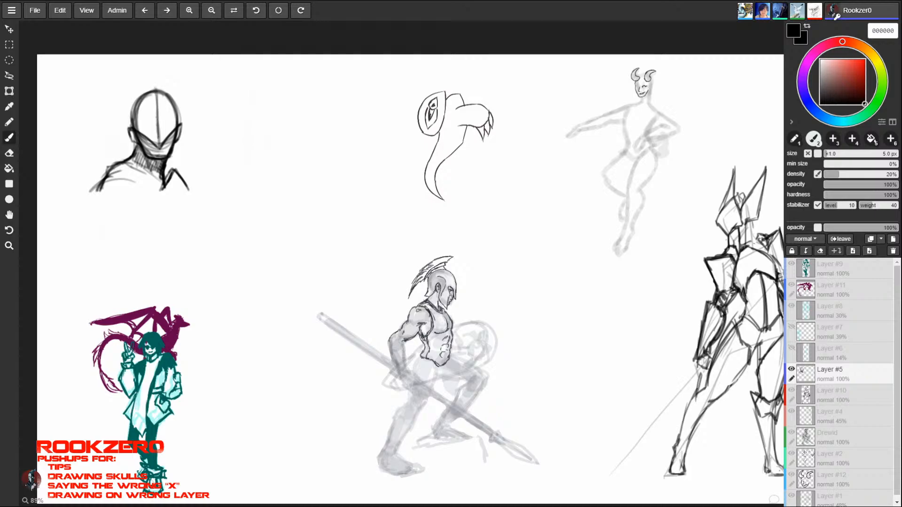
mouse_move(131, 107)
left_mouse_down()
mouse_move(156, 86)
mouse_move(171, 93)
mouse_move(181, 125)
mouse_move(173, 95)
mouse_move(152, 86)
left_mouse_up()
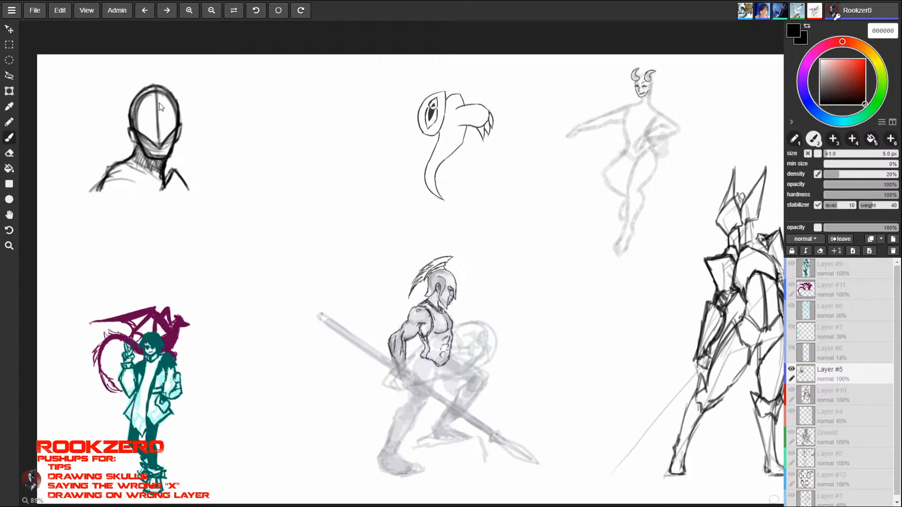
mouse_move(134, 127)
left_mouse_down()
mouse_move(149, 140)
mouse_move(144, 117)
left_mouse_up()
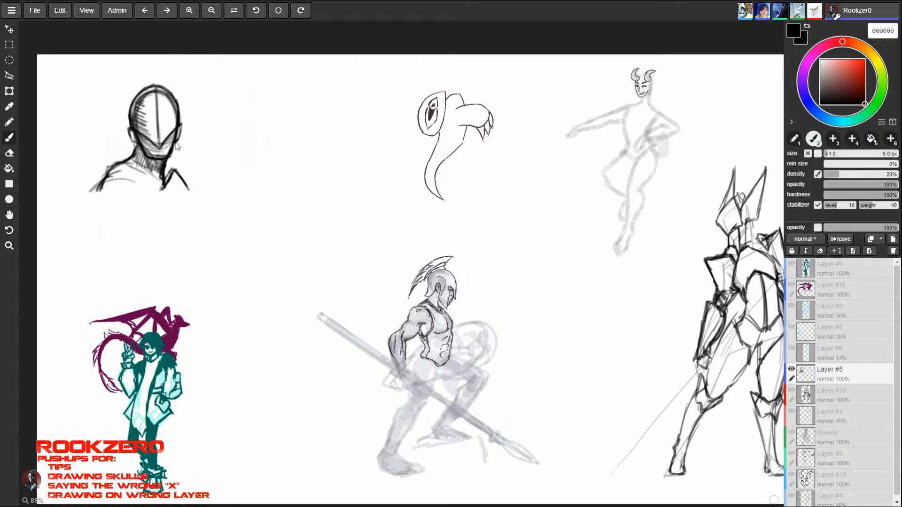
- Add tall, pointed winged fins to both sides of the helmet and a small jagged crest on top
mouse_move(118, 101)
left_mouse_down()
mouse_move(103, 71)
mouse_move(121, 119)
mouse_move(111, 113)
mouse_move(131, 128)
mouse_move(108, 83)
mouse_move(120, 119)
left_mouse_up()
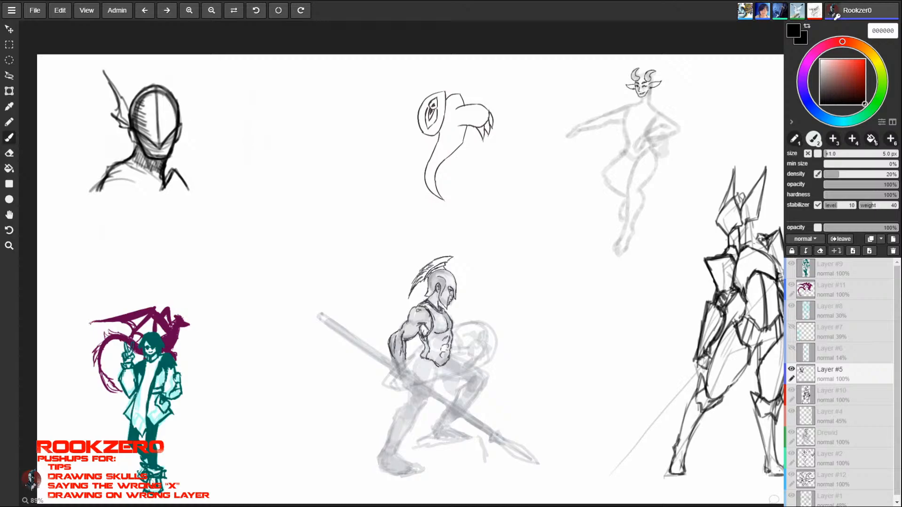
left_click_drag(180, 120, 185, 72)
mouse_move(185, 71)
left_mouse_down()
mouse_move(186, 119)
mouse_move(185, 66)
mouse_move(178, 107)
left_mouse_up()
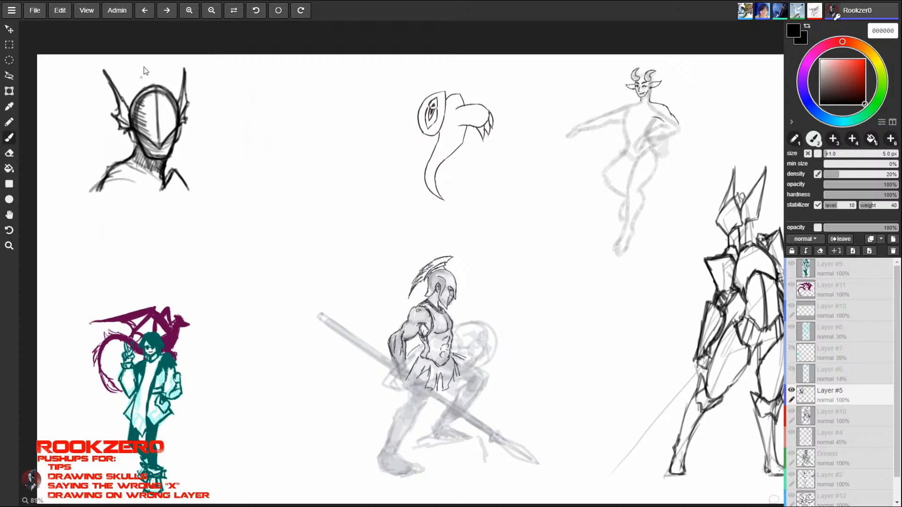
mouse_move(131, 109)
left_mouse_down()
mouse_move(140, 83)
mouse_move(164, 87)
mouse_move(176, 101)
left_mouse_up()
mouse_move(143, 74)
left_mouse_down()
mouse_move(154, 78)
mouse_move(142, 88)
left_mouse_up()
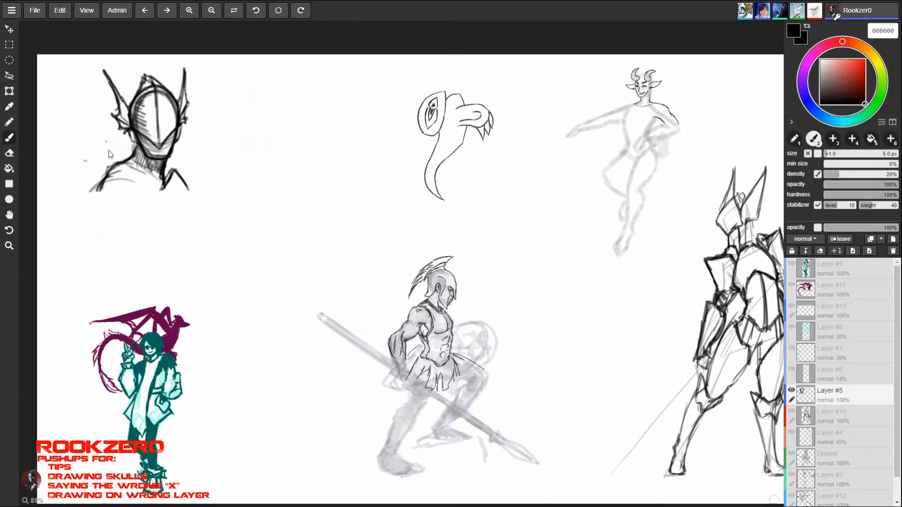
- Outline pointed armour plates on both shoulders and hatch the outer spike of the larger pauldron
left_click_drag(93, 168, 137, 194)
mouse_move(169, 166)
left_mouse_down()
mouse_move(201, 152)
mouse_move(207, 182)
mouse_move(200, 152)
mouse_move(204, 173)
mouse_move(177, 153)
mouse_move(190, 159)
left_mouse_up()
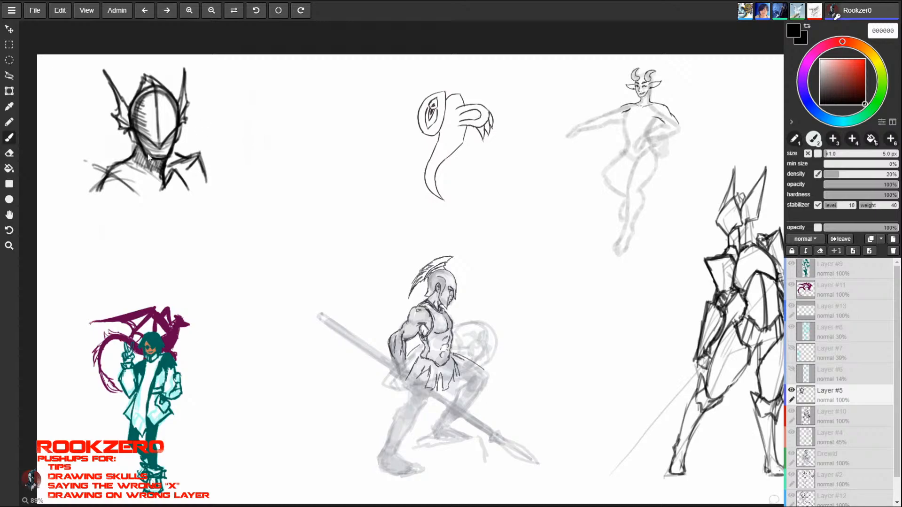
mouse_move(92, 164)
left_mouse_down()
mouse_move(88, 176)
mouse_move(80, 163)
mouse_move(85, 204)
mouse_move(93, 201)
left_mouse_up()
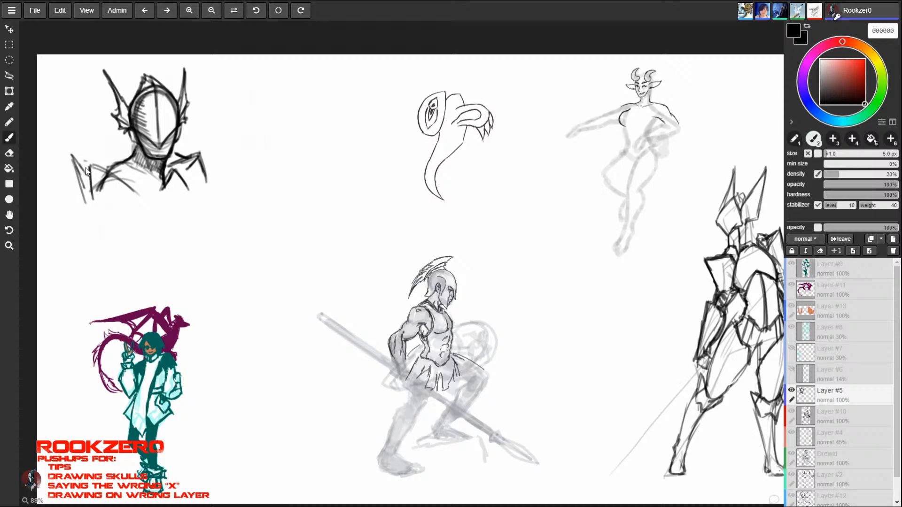
mouse_move(72, 158)
left_mouse_down()
mouse_move(89, 177)
mouse_move(88, 198)
left_mouse_up()
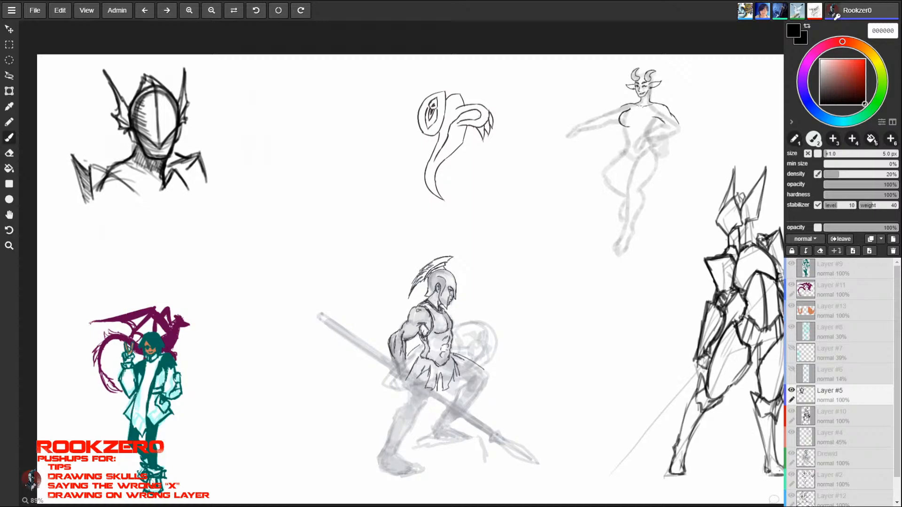
- Darken and shade the larger spiked pauldron, extend its lower edge and outline a rounded arm plate beneath it
left_click_drag(90, 165, 137, 193)
left_click_drag(71, 155, 93, 199)
mouse_move(68, 154)
left_mouse_down()
mouse_move(89, 174)
mouse_move(78, 161)
mouse_move(113, 165)
mouse_move(89, 174)
mouse_move(90, 163)
left_mouse_up()
mouse_move(88, 165)
left_mouse_down()
mouse_move(89, 155)
mouse_move(90, 166)
left_mouse_up()
left_click_drag(90, 155, 104, 170)
mouse_move(101, 163)
left_mouse_down()
mouse_move(107, 172)
mouse_move(91, 178)
mouse_move(89, 168)
mouse_move(100, 168)
mouse_move(109, 183)
left_mouse_up()
left_click_drag(109, 172, 123, 184)
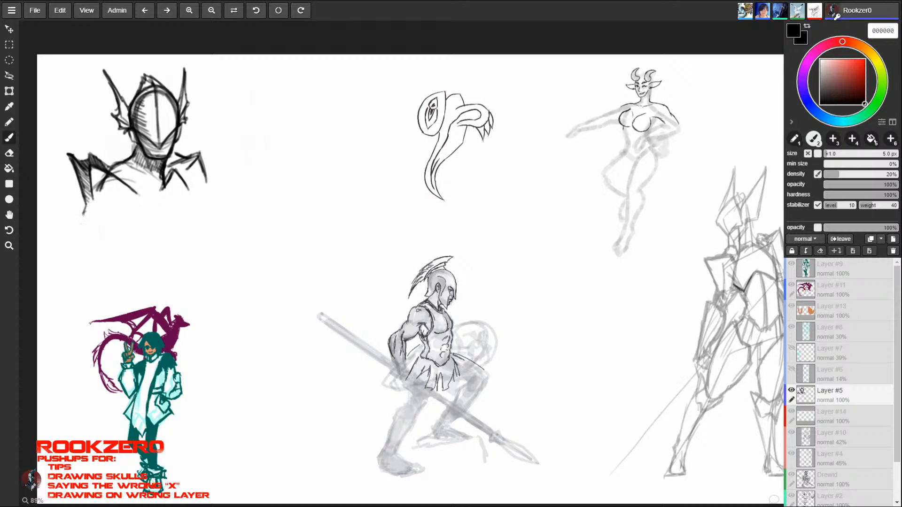
mouse_move(83, 207)
left_mouse_down()
mouse_move(101, 238)
mouse_move(138, 201)
mouse_move(138, 193)
mouse_move(101, 197)
mouse_move(126, 198)
mouse_move(117, 193)
mouse_move(141, 205)
left_mouse_up()
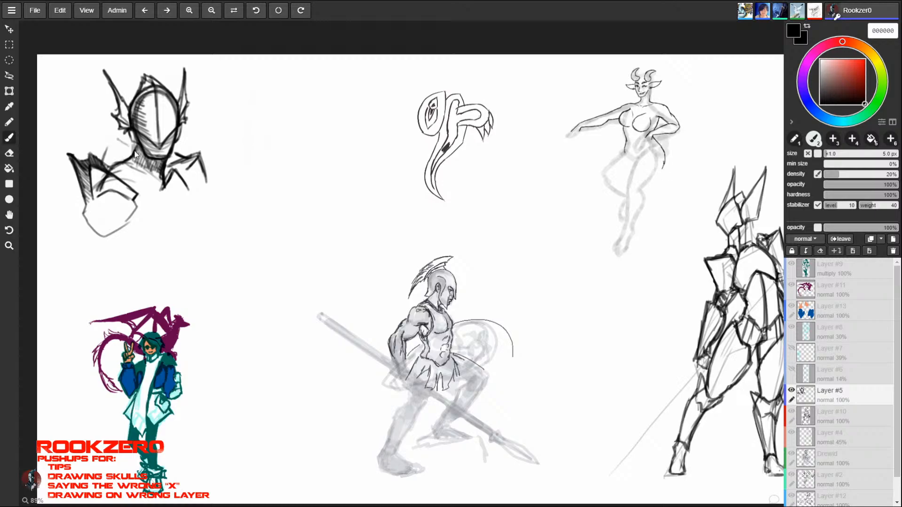
- Draw a raised, shaded spike plate between the larger pauldron and the neck, and outline the collar below it
left_click_drag(111, 138, 119, 160)
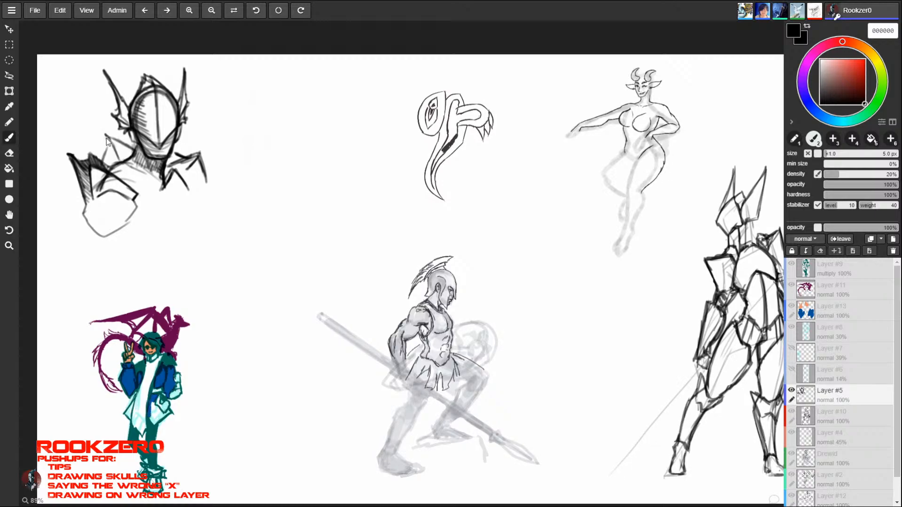
mouse_move(107, 137)
left_mouse_down()
mouse_move(102, 156)
mouse_move(116, 139)
mouse_move(137, 150)
left_mouse_up()
left_click_drag(113, 141, 120, 156)
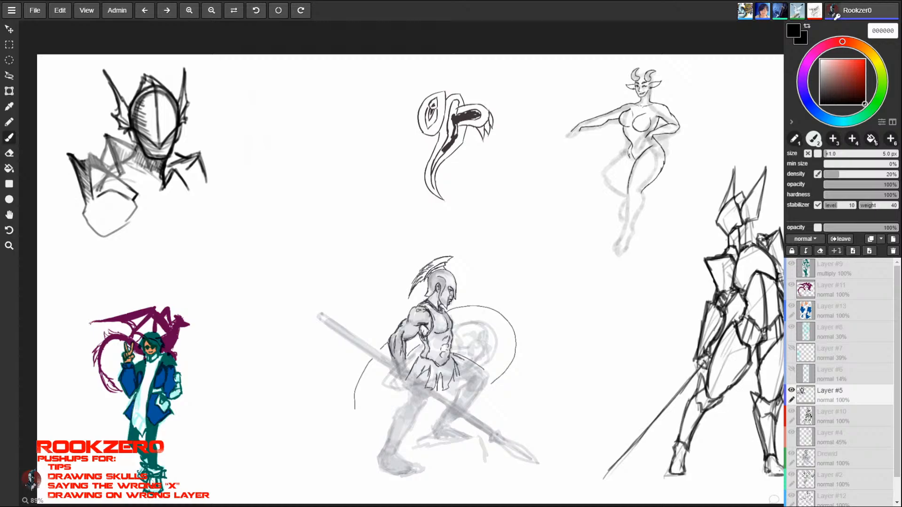
left_click_drag(107, 136, 121, 173)
left_click_drag(106, 135, 135, 147)
left_click_drag(134, 139, 117, 164)
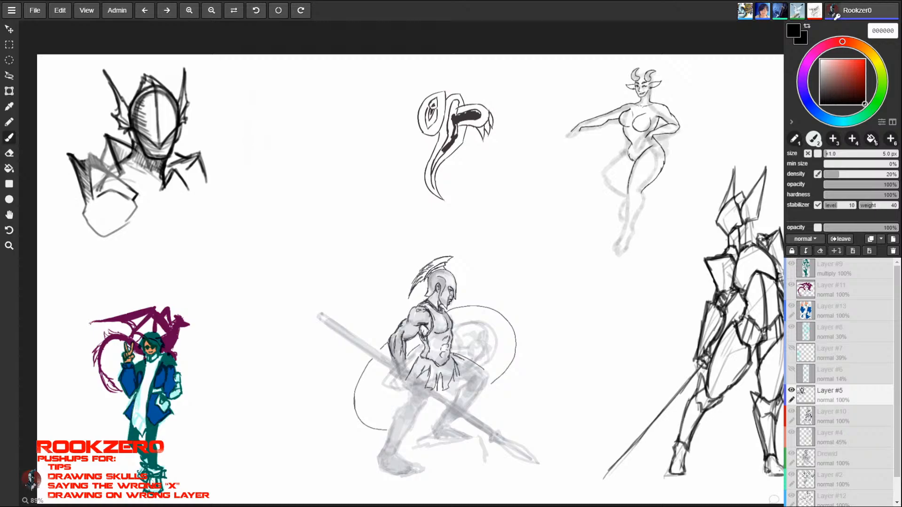
mouse_move(135, 145)
left_mouse_down()
mouse_move(150, 174)
mouse_move(164, 179)
mouse_move(135, 180)
mouse_move(150, 189)
left_mouse_up()
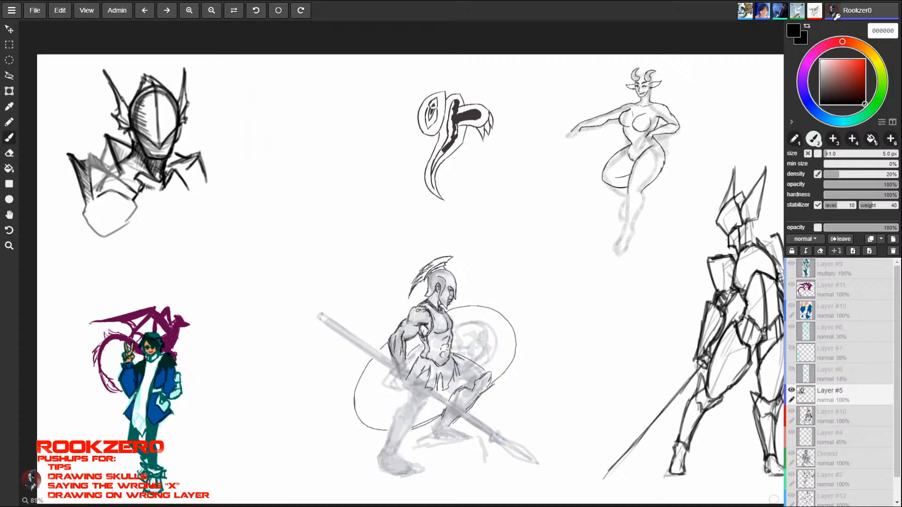
- Add a tall pointed spike to the smaller pauldron and fill its plates with dark shading
left_click_drag(166, 176, 184, 161)
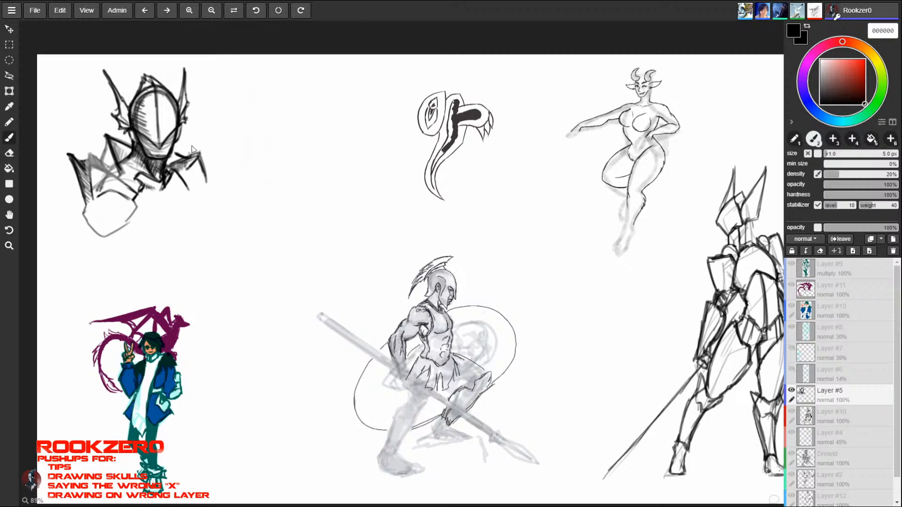
mouse_move(185, 155)
left_mouse_down()
mouse_move(198, 135)
mouse_move(191, 168)
left_mouse_up()
mouse_move(197, 131)
left_mouse_down()
mouse_move(207, 182)
mouse_move(182, 154)
left_mouse_up()
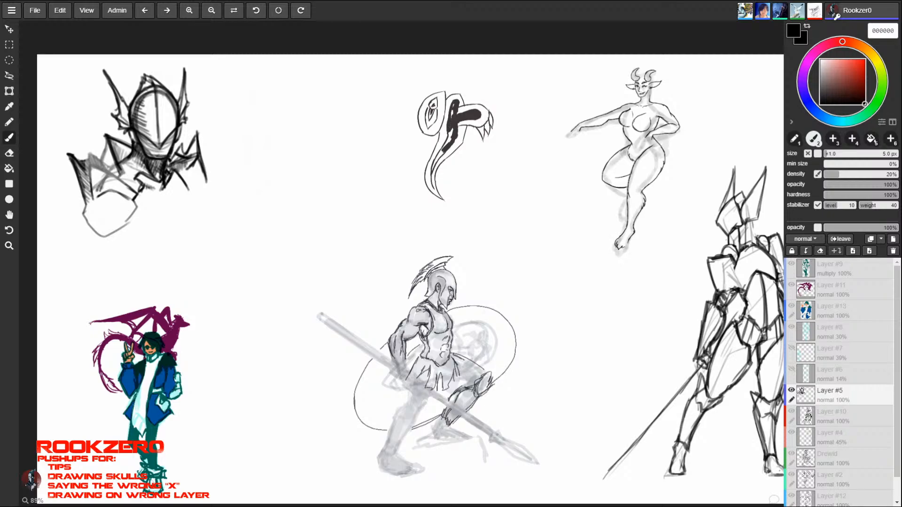
mouse_move(168, 162)
left_mouse_down()
mouse_move(181, 159)
mouse_move(178, 171)
mouse_move(192, 163)
left_mouse_up()
left_click_drag(197, 138, 187, 188)
mouse_move(176, 169)
left_mouse_down()
mouse_move(194, 160)
mouse_move(191, 153)
left_mouse_up()
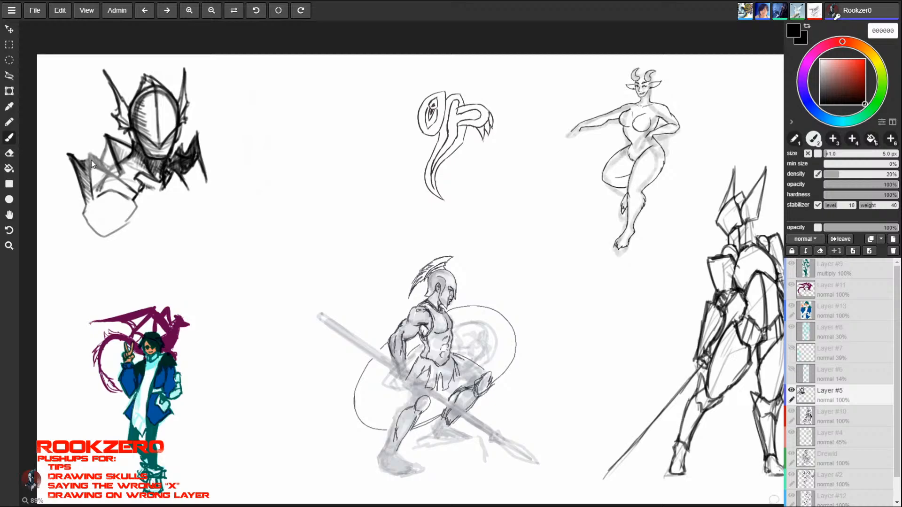
- Darken the spiked edge of the larger pauldron, then reinforce the rounded arm plate beneath it and hatch its underside
mouse_move(86, 171)
left_mouse_down()
mouse_move(90, 153)
mouse_move(137, 193)
mouse_move(108, 168)
mouse_move(89, 170)
mouse_move(90, 180)
left_mouse_up()
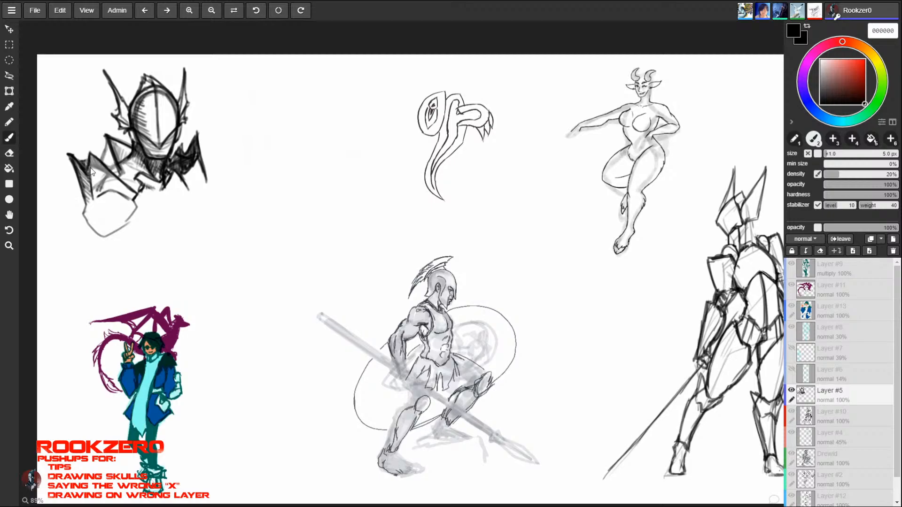
mouse_move(86, 204)
left_mouse_down()
mouse_move(100, 235)
mouse_move(131, 218)
mouse_move(104, 228)
mouse_move(126, 210)
left_mouse_up()
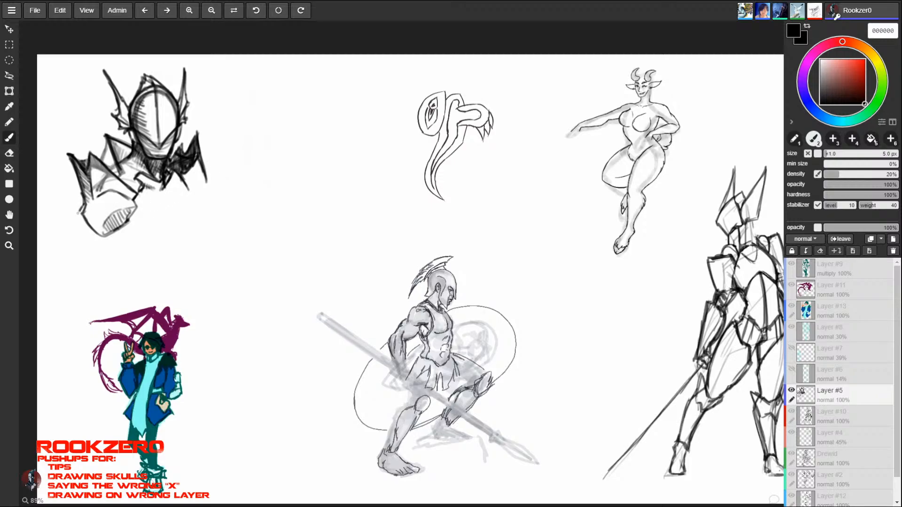
left_click_drag(77, 212, 90, 235)
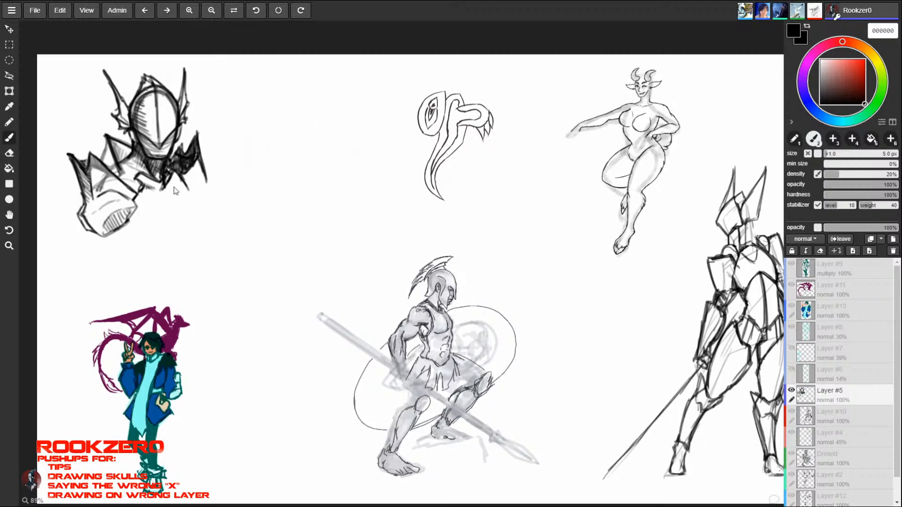
- Outline an angular breastplate below the collar with a pointed lower corner, and hatch a shadow across its middle
left_click_drag(150, 194, 189, 211)
mouse_move(177, 174)
left_mouse_down()
mouse_move(189, 213)
mouse_move(144, 196)
mouse_move(192, 210)
mouse_move(191, 218)
left_mouse_up()
mouse_move(170, 216)
left_mouse_down()
mouse_move(136, 213)
mouse_move(186, 243)
left_mouse_up()
mouse_move(186, 243)
left_mouse_down()
mouse_move(190, 203)
mouse_move(184, 239)
left_mouse_up()
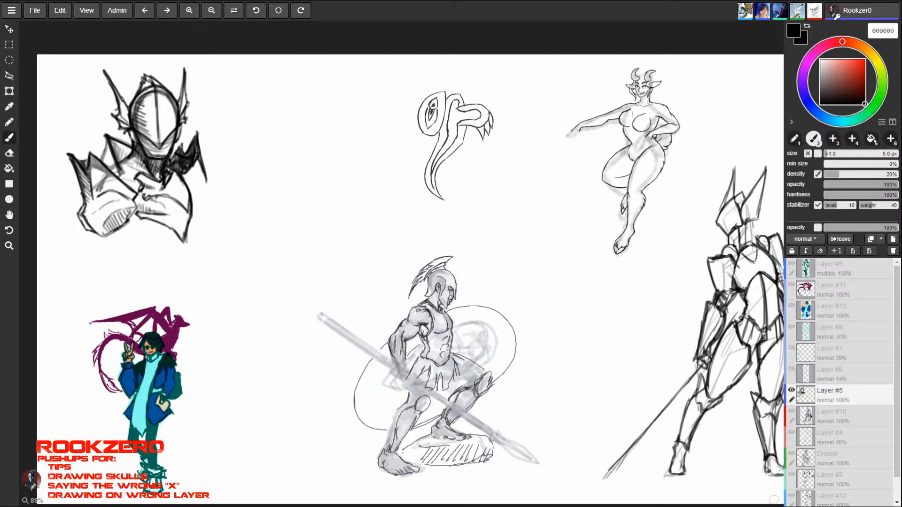
left_click_drag(159, 197, 157, 208)
mouse_move(163, 196)
left_mouse_down()
mouse_move(161, 209)
mouse_move(177, 218)
left_mouse_up()
left_click_drag(182, 205, 183, 221)
left_click_drag(182, 222, 187, 223)
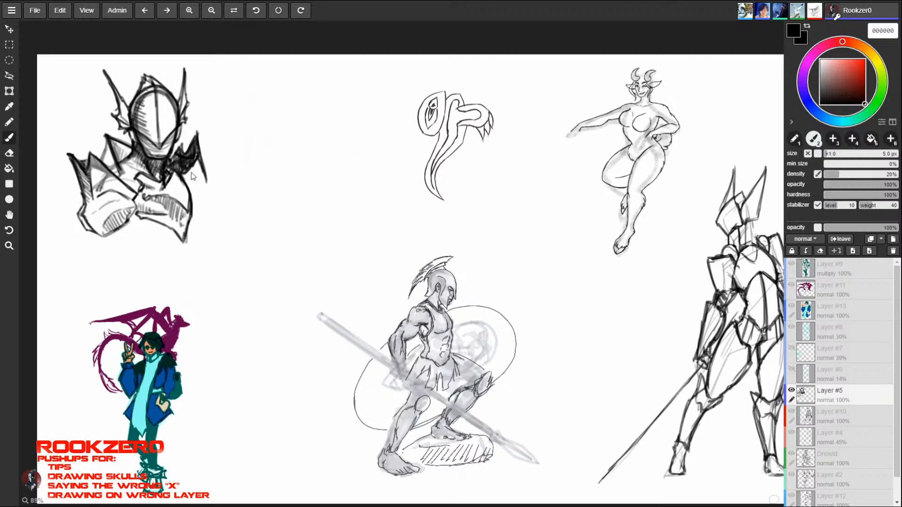
- Add a small shaded plate beneath the smaller pauldron and draw the tapering upper arm below the larger arm plate
mouse_move(204, 170)
left_mouse_down()
mouse_move(217, 196)
mouse_move(193, 198)
mouse_move(205, 182)
mouse_move(199, 189)
mouse_move(212, 191)
left_mouse_up()
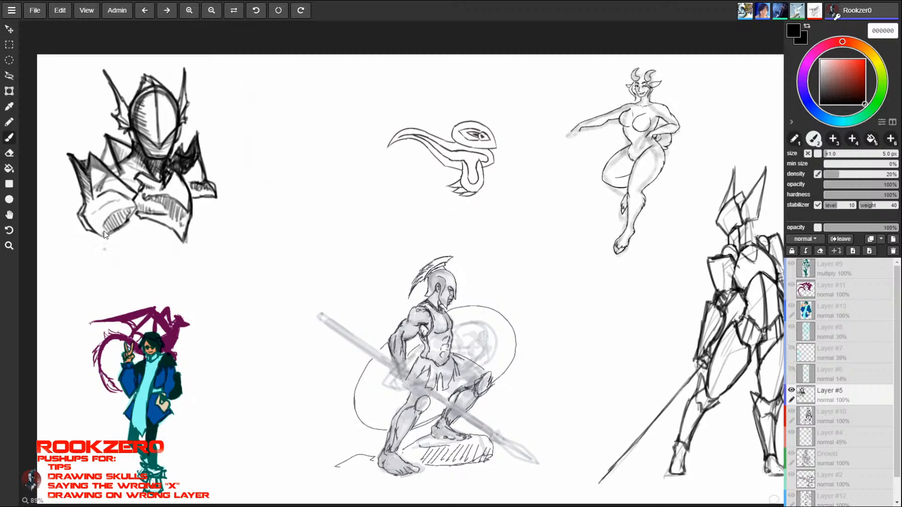
mouse_move(129, 228)
left_mouse_down()
mouse_move(109, 240)
mouse_move(122, 242)
left_mouse_up()
left_click_drag(98, 235, 106, 247)
left_click_drag(135, 226, 97, 261)
left_click_drag(135, 228, 98, 260)
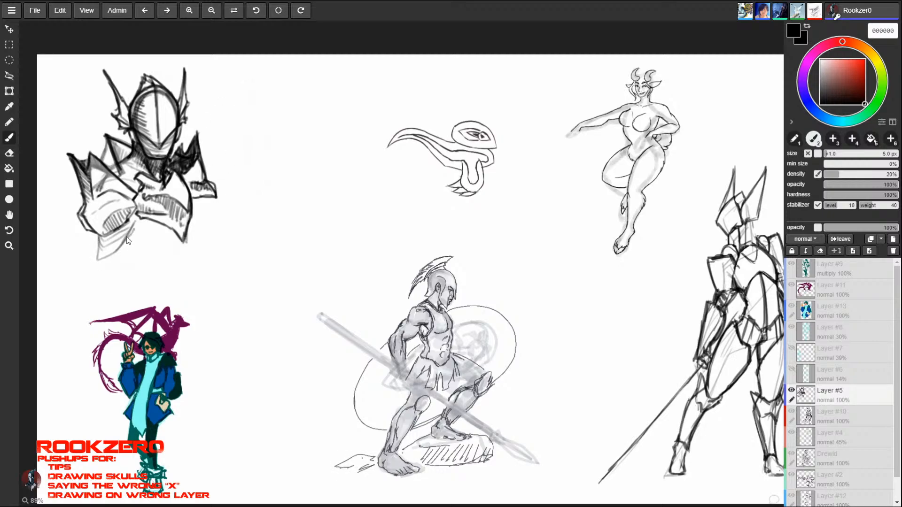
mouse_move(131, 229)
left_mouse_down()
mouse_move(98, 259)
mouse_move(124, 245)
mouse_move(135, 221)
left_mouse_up()
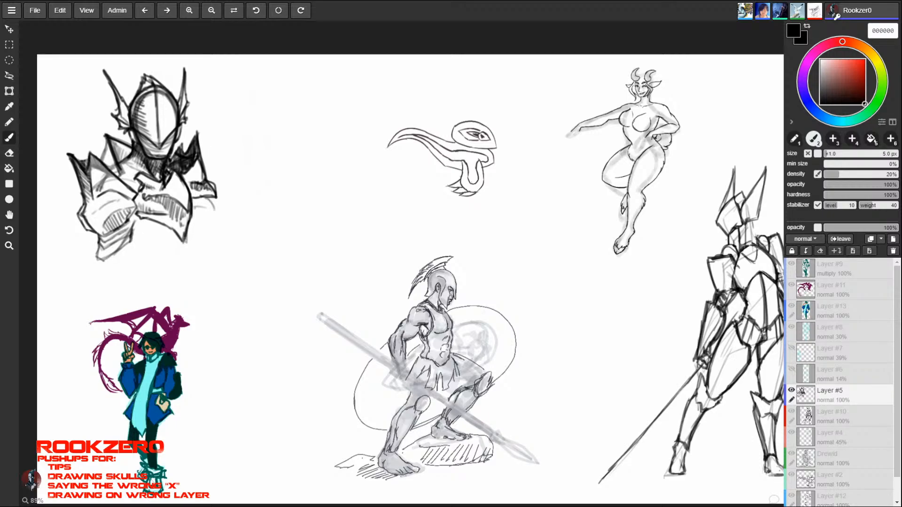
- Rough in the far upper arm and rounded abdomen below the breastplate, with light guide lines extending from both arms
left_click_drag(194, 206, 212, 214)
mouse_move(215, 199)
left_mouse_down()
mouse_move(212, 210)
mouse_move(125, 258)
mouse_move(167, 262)
left_mouse_up()
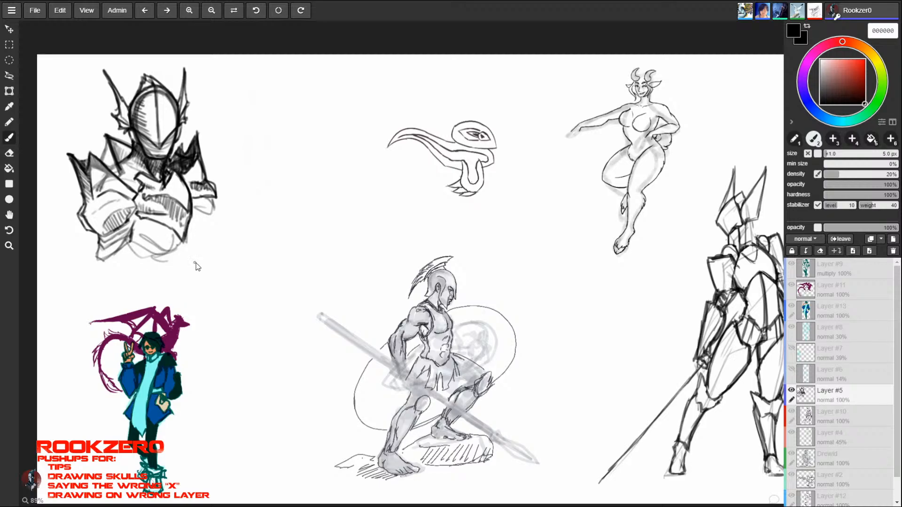
mouse_move(214, 209)
left_mouse_down()
mouse_move(242, 215)
mouse_move(297, 157)
left_mouse_up()
left_click_drag(104, 258, 88, 288)
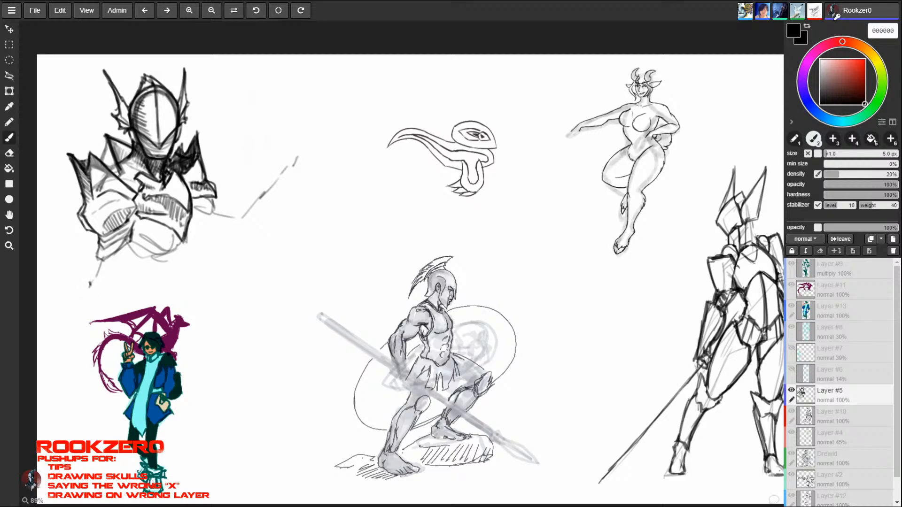
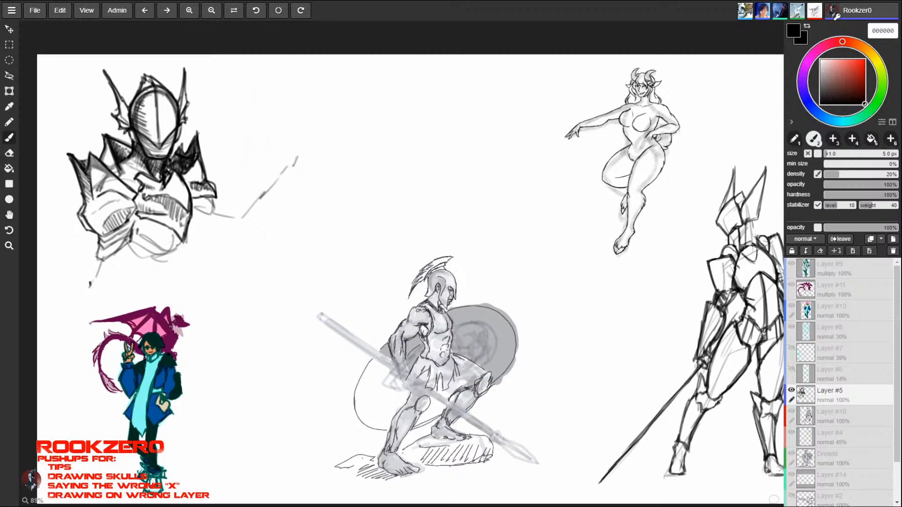
- Refine the lower abdomen edge and draw a fish-shaped elbow plate with spiked fins and a small dark eye below the larger arm
mouse_move(137, 235)
left_mouse_down()
mouse_move(168, 254)
mouse_move(184, 241)
left_mouse_up()
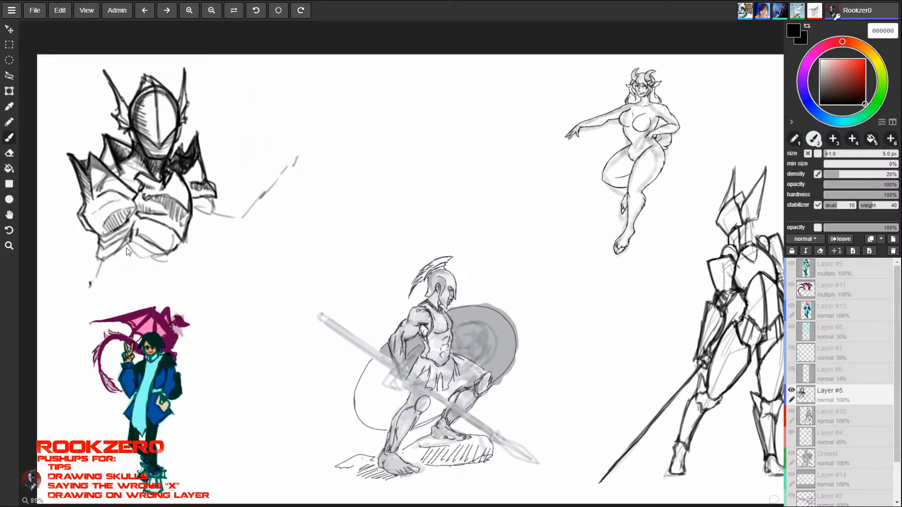
mouse_move(126, 249)
left_mouse_down()
mouse_move(133, 252)
mouse_move(91, 276)
mouse_move(93, 288)
mouse_move(113, 287)
mouse_move(128, 282)
mouse_move(75, 263)
mouse_move(88, 293)
mouse_move(127, 285)
mouse_move(125, 272)
mouse_move(104, 263)
mouse_move(74, 262)
left_mouse_up()
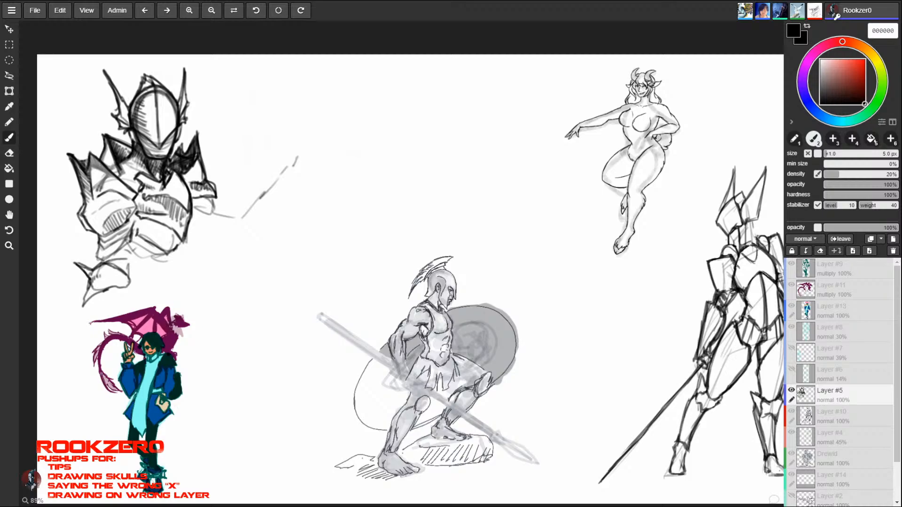
mouse_move(89, 288)
left_mouse_down()
mouse_move(82, 307)
mouse_move(130, 284)
mouse_move(120, 279)
left_mouse_up()
- Outline a raised angular gauntlet to the right of the bust, gripping a long slanted shaft that extends above and below it
left_click_drag(300, 128, 293, 161)
mouse_move(293, 161)
left_mouse_down()
mouse_move(309, 155)
mouse_move(285, 120)
mouse_move(275, 151)
mouse_move(292, 155)
mouse_move(282, 141)
mouse_move(283, 166)
mouse_move(298, 161)
left_mouse_up()
left_click_drag(295, 159, 312, 163)
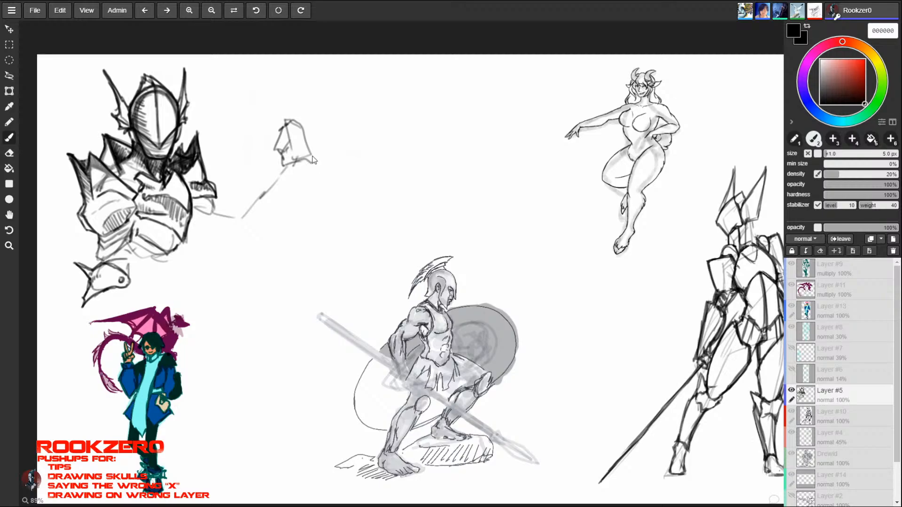
mouse_move(291, 120)
left_mouse_down()
mouse_move(313, 162)
mouse_move(283, 166)
mouse_move(275, 149)
mouse_move(318, 261)
left_mouse_up()
left_click_drag(302, 159, 329, 271)
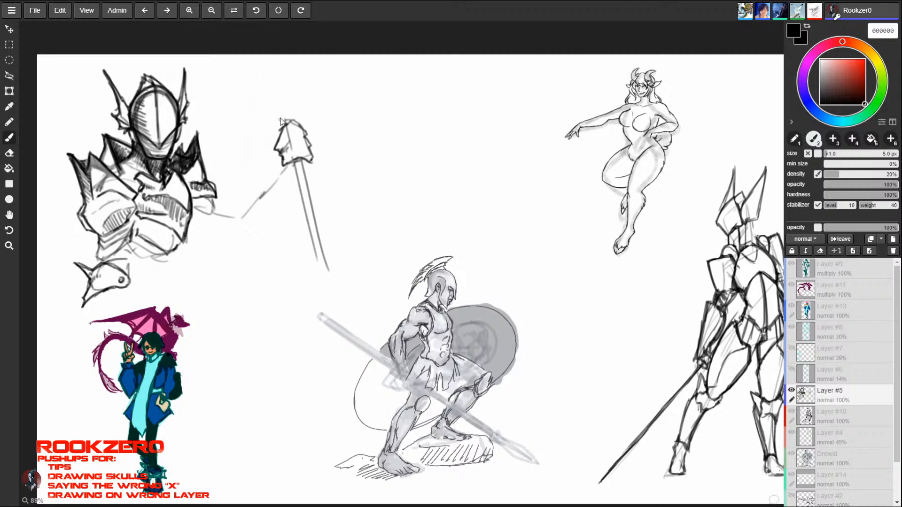
mouse_move(281, 104)
left_mouse_down()
mouse_move(286, 125)
mouse_move(285, 96)
mouse_move(283, 116)
mouse_move(292, 114)
left_mouse_up()
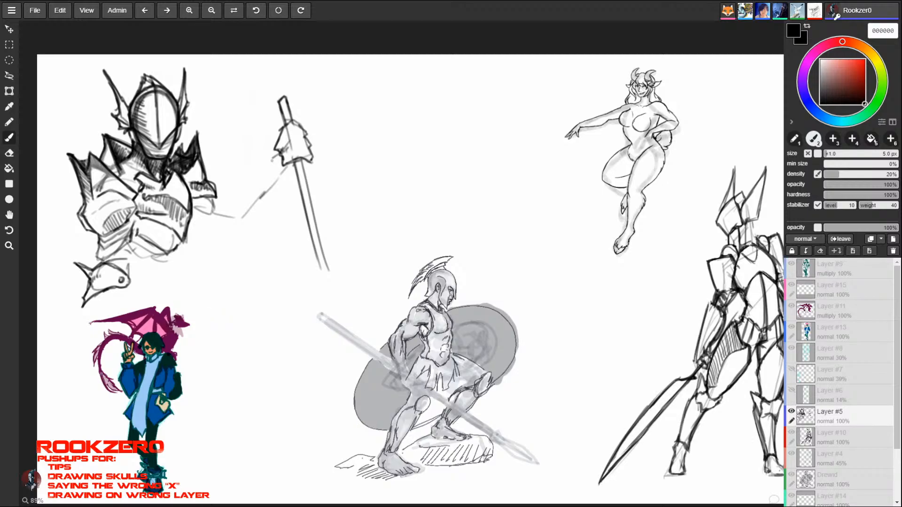
- Shade the gauntlet's cuff, add a pointed blade above it, and darken the shaft with a spiked collar near its lower end
mouse_move(288, 166)
left_mouse_down()
mouse_move(273, 161)
mouse_move(288, 170)
left_mouse_up()
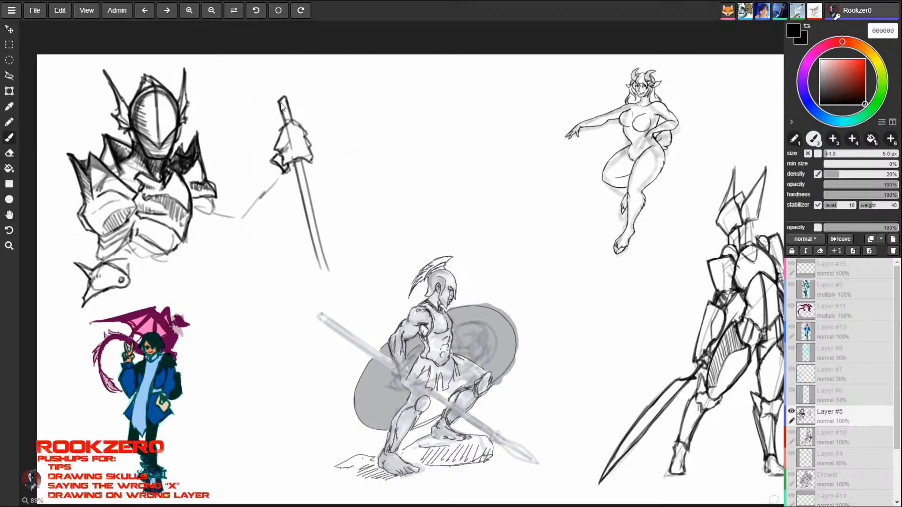
mouse_move(422, 75)
left_mouse_down()
mouse_move(412, 77)
mouse_move(416, 107)
mouse_move(438, 84)
mouse_move(423, 68)
left_mouse_up()
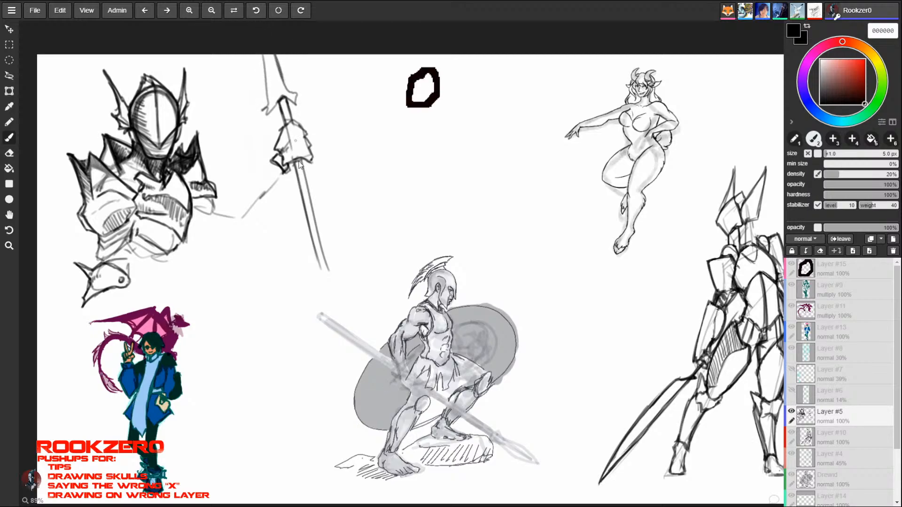
left_click_drag(301, 163, 316, 246)
mouse_move(310, 197)
left_mouse_down()
mouse_move(322, 213)
mouse_move(313, 230)
mouse_move(325, 261)
left_mouse_up()
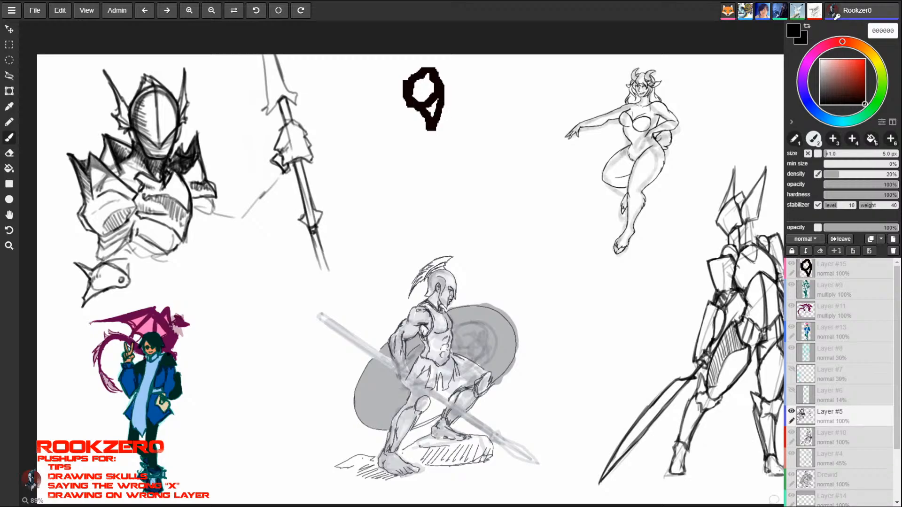
left_click_drag(312, 230, 324, 266)
left_click_drag(302, 155, 304, 166)
mouse_move(302, 196)
left_mouse_down()
mouse_move(306, 210)
mouse_move(304, 200)
mouse_move(313, 206)
mouse_move(302, 211)
mouse_move(323, 213)
left_mouse_up()
key("ctrl+z")
left_click_drag(322, 212, 315, 225)
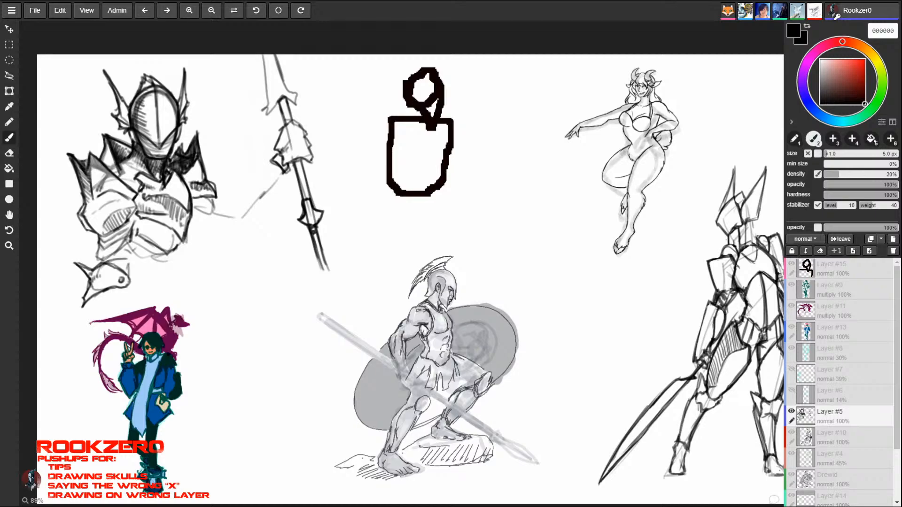
- Redraw the shaft's collar and narrow lower end with a finer 2.6 px brush
key("bracketleft")
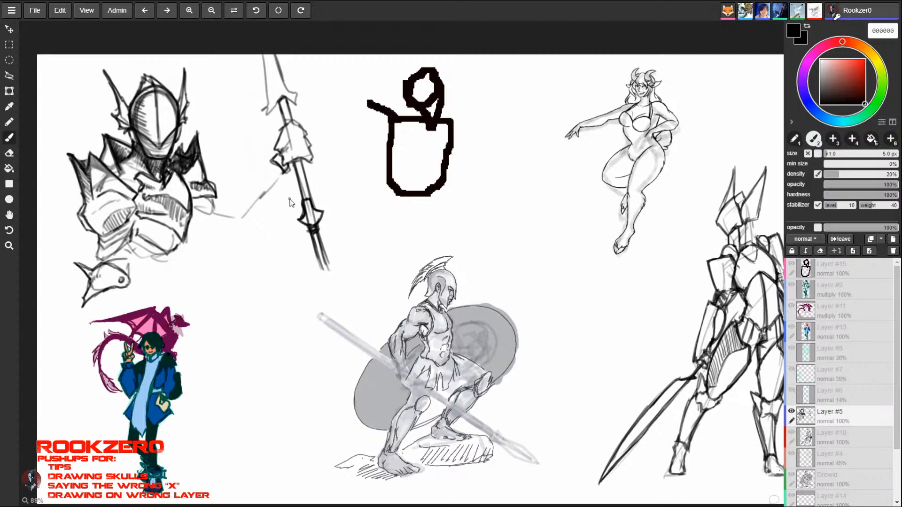
key("bracketleft")
key("bracketleft")
left_click_drag(307, 227, 303, 212)
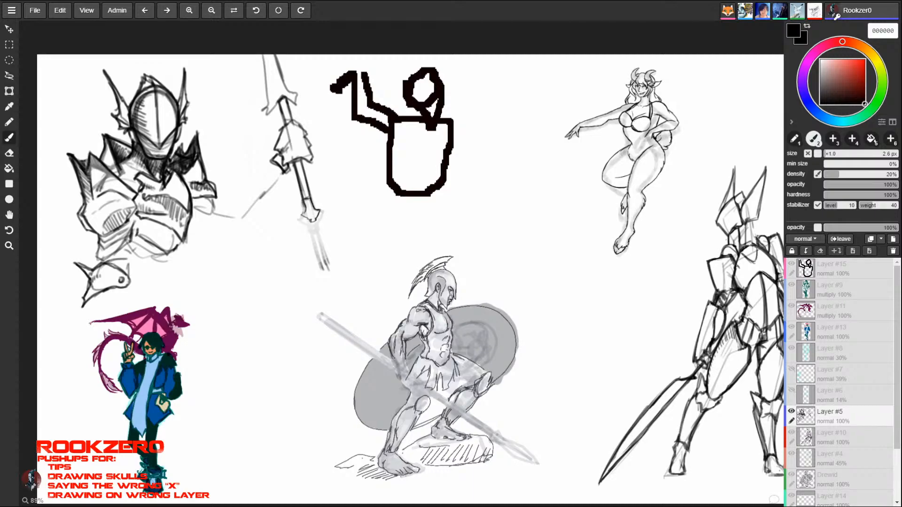
mouse_move(311, 222)
left_mouse_down()
mouse_move(326, 270)
mouse_move(330, 262)
mouse_move(322, 270)
mouse_move(331, 272)
left_mouse_up()
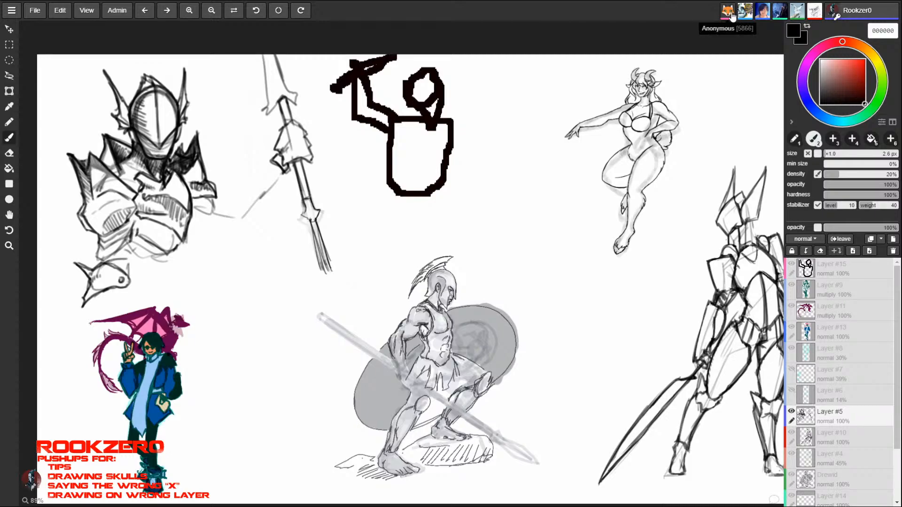
- Erase the shaft below the gauntlet, darken the cuff, and redraw the shaft with a 3.5 px brush
key("e")
left_click_drag(301, 214, 327, 265)
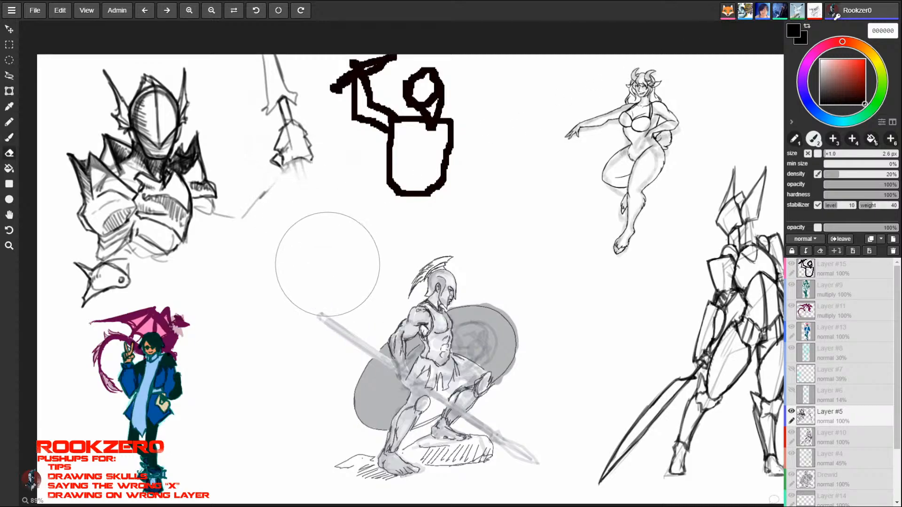
key("b")
key("bracketright")
mouse_move(281, 153)
left_mouse_down()
mouse_move(274, 163)
mouse_move(291, 164)
left_mouse_up()
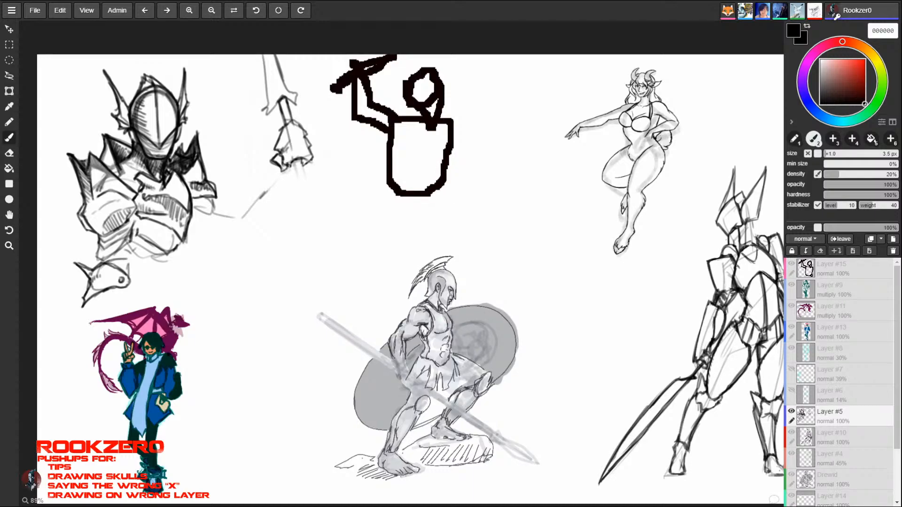
mouse_move(300, 159)
left_mouse_down()
mouse_move(316, 207)
mouse_move(309, 213)
mouse_move(323, 232)
left_mouse_up()
left_click_drag(302, 165, 314, 233)
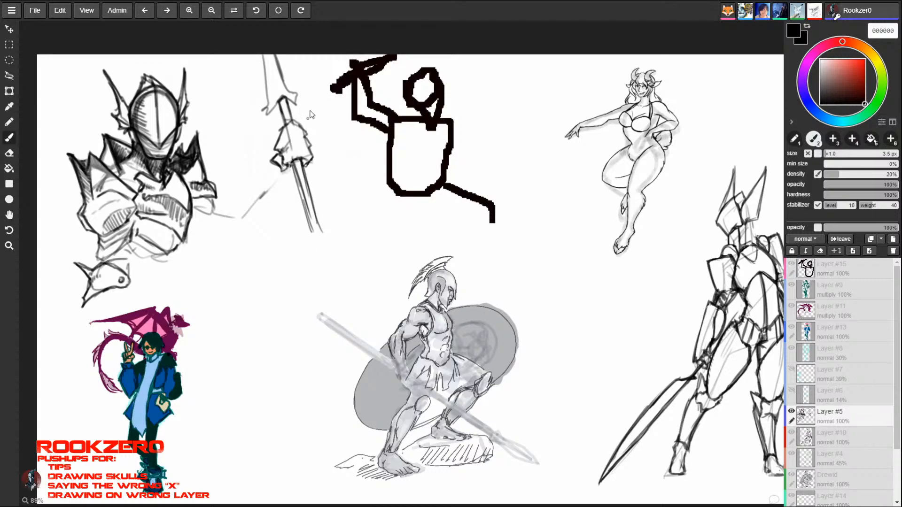
- Erase the raised gauntlet and its polearm beside the bust
key("e")
left_click_drag(259, 61, 281, 193)
key("b")
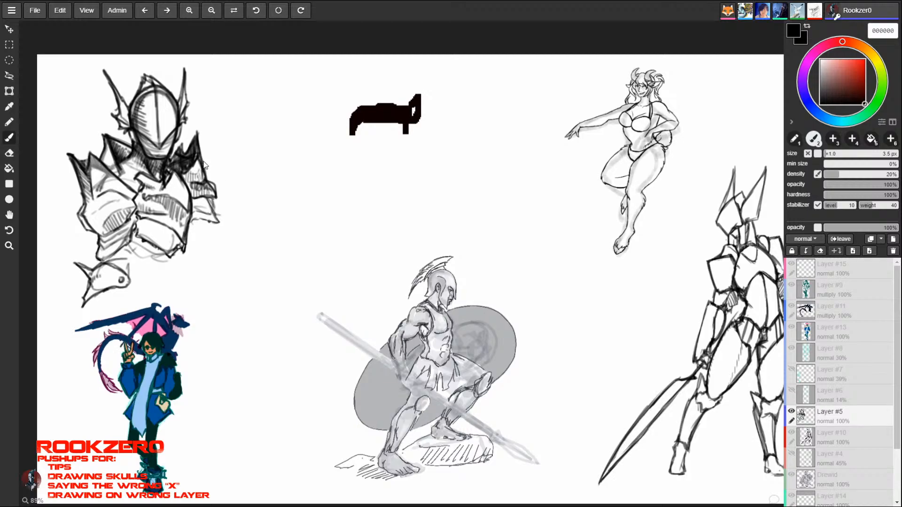
- Refine the smaller pauldron's pointed outer edge and shading by alternating fine brush and eraser strokes
left_click_drag(199, 153, 206, 172)
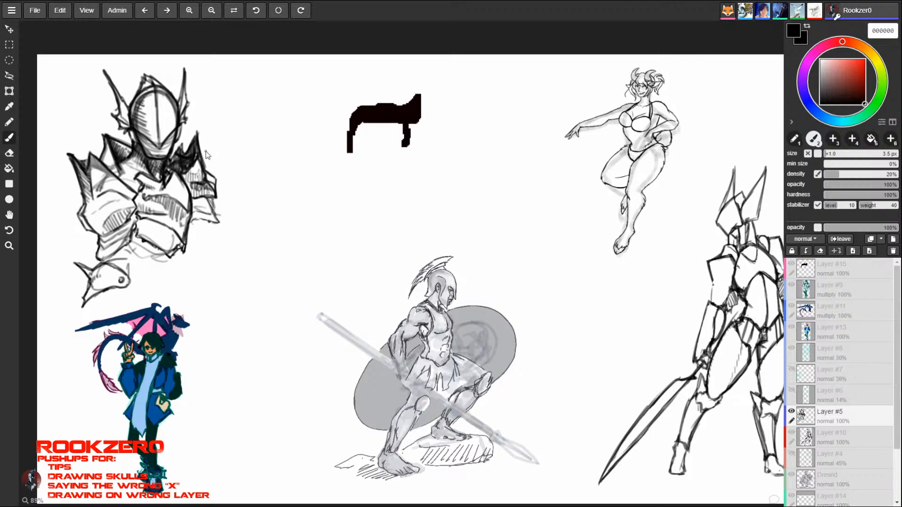
key("e")
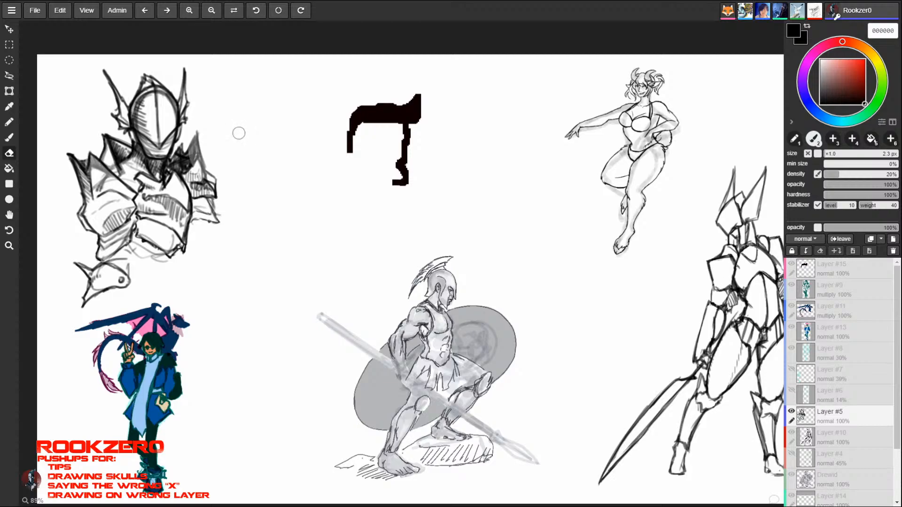
key("b")
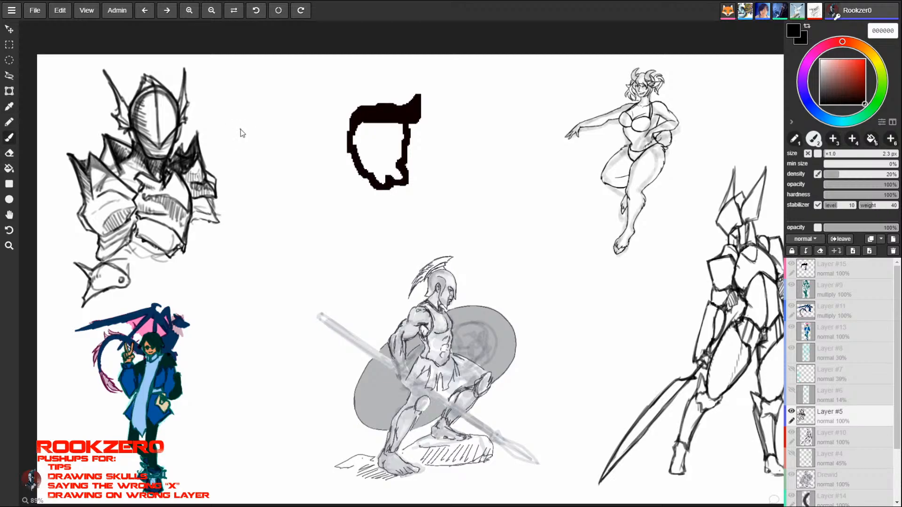
key("e")
key("b")
key("e")
key("b")
key("e")
key("b")
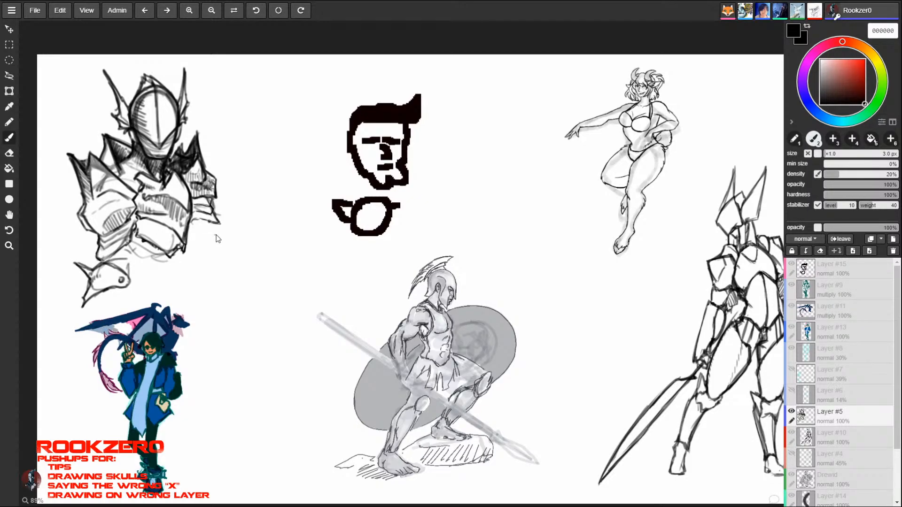
- Outline the rounded forearm piece beneath the fish-shaped elbow plate with a 3.5 px brush
key("]")
key("]")
key("]")
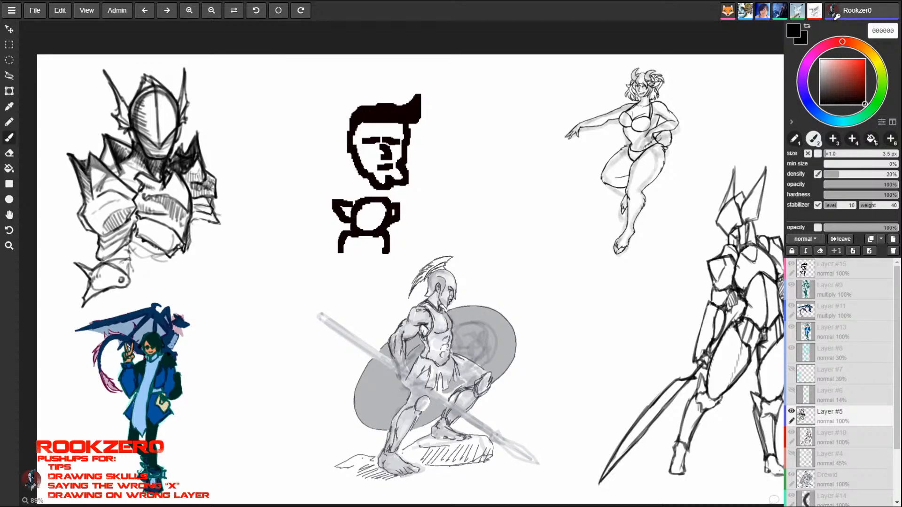
left_click_drag(103, 294, 125, 300)
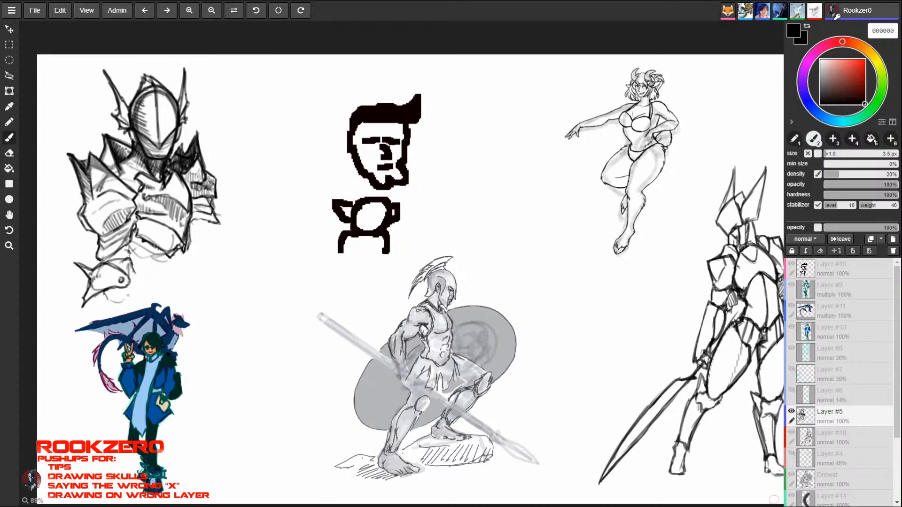
left_click_drag(133, 267, 130, 295)
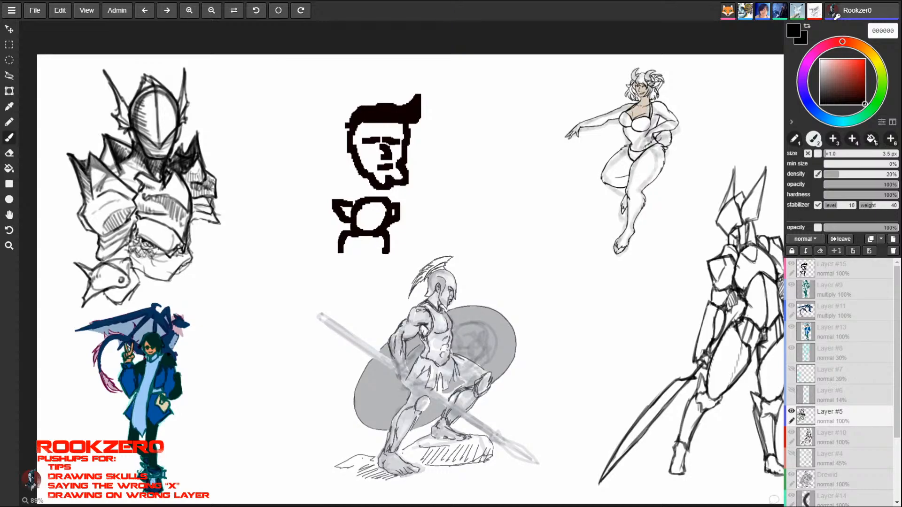
- Scribble chainmail texture below the abdomen plate and beside the neck, and hatch the lower edge of the larger arm plate
left_click_drag(132, 254, 167, 261)
mouse_move(137, 265)
left_mouse_down()
mouse_move(171, 258)
mouse_move(166, 269)
mouse_move(188, 253)
mouse_move(160, 273)
left_mouse_up()
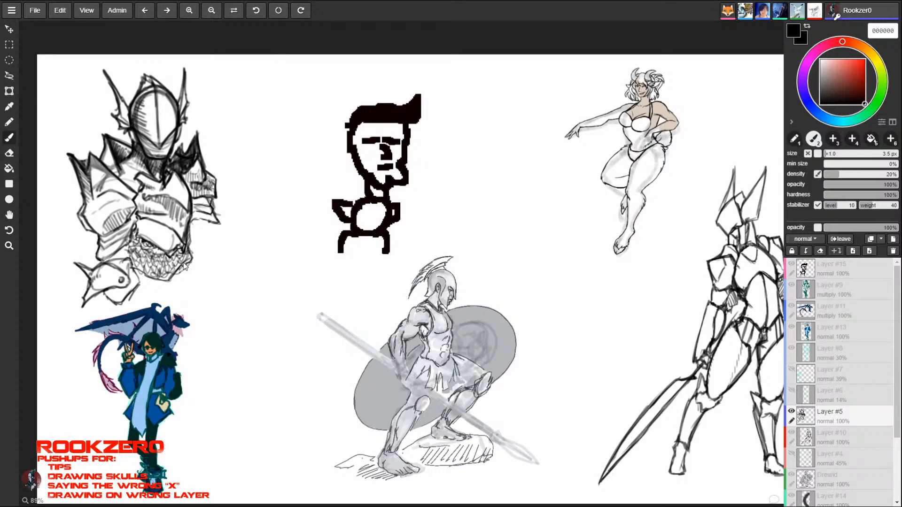
mouse_move(137, 156)
left_mouse_down()
mouse_move(126, 170)
mouse_move(141, 178)
left_mouse_up()
left_click_drag(122, 175, 137, 190)
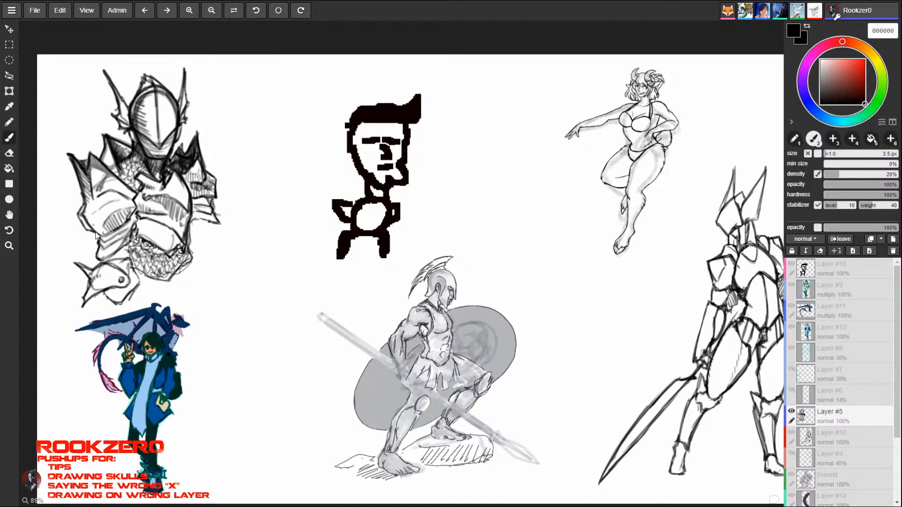
left_click_drag(90, 225, 104, 237)
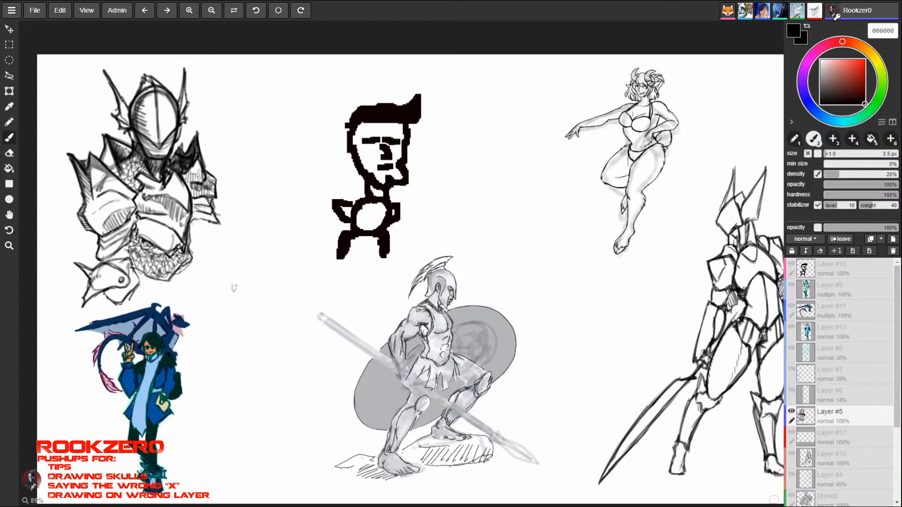
- Sketch a tiny standing figure with a long curved blade shape across it, below and to the right of the bust
mouse_move(230, 296)
left_mouse_down()
mouse_move(237, 315)
mouse_move(230, 329)
mouse_move(240, 342)
mouse_move(231, 342)
left_mouse_up()
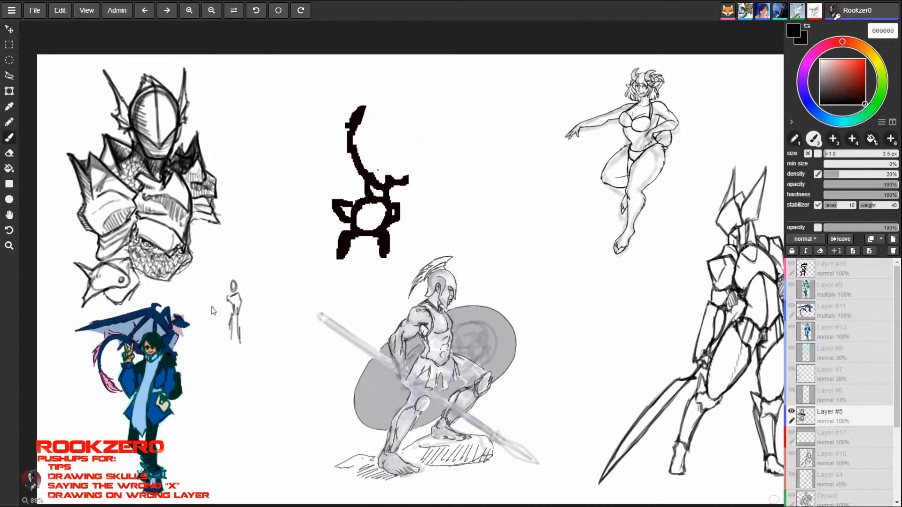
mouse_move(205, 311)
left_mouse_down()
mouse_move(269, 254)
mouse_move(192, 300)
mouse_move(196, 322)
left_mouse_up()
mouse_move(197, 322)
left_mouse_down()
mouse_move(224, 307)
mouse_move(199, 312)
mouse_move(217, 305)
mouse_move(191, 308)
mouse_move(192, 296)
mouse_move(276, 251)
mouse_move(260, 282)
left_mouse_up()
mouse_move(261, 284)
left_mouse_down()
mouse_move(236, 295)
mouse_move(233, 277)
mouse_move(264, 269)
left_mouse_up()
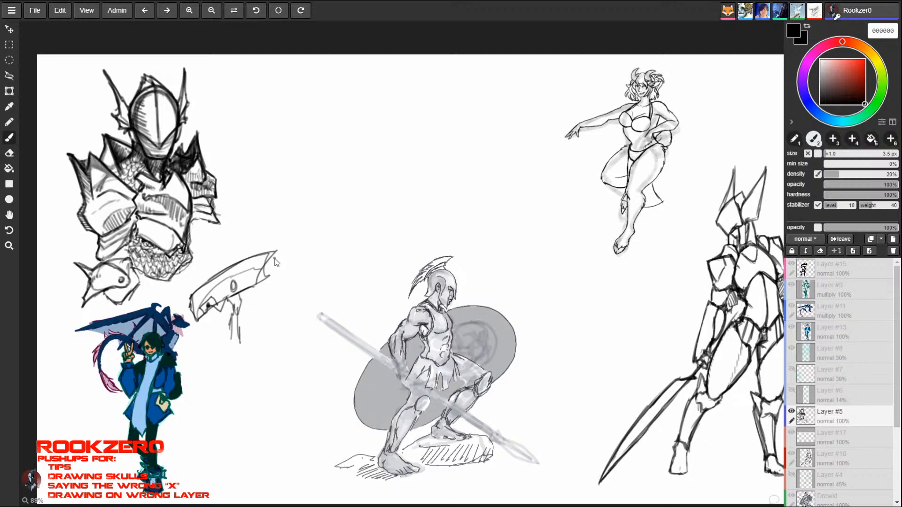
- Erase the tiny figure and the curved blade shape with a 14 px eraser
key("e")
mouse_move(191, 320)
left_mouse_down()
mouse_move(200, 293)
mouse_move(208, 342)
mouse_move(205, 323)
left_mouse_up()
key("b")
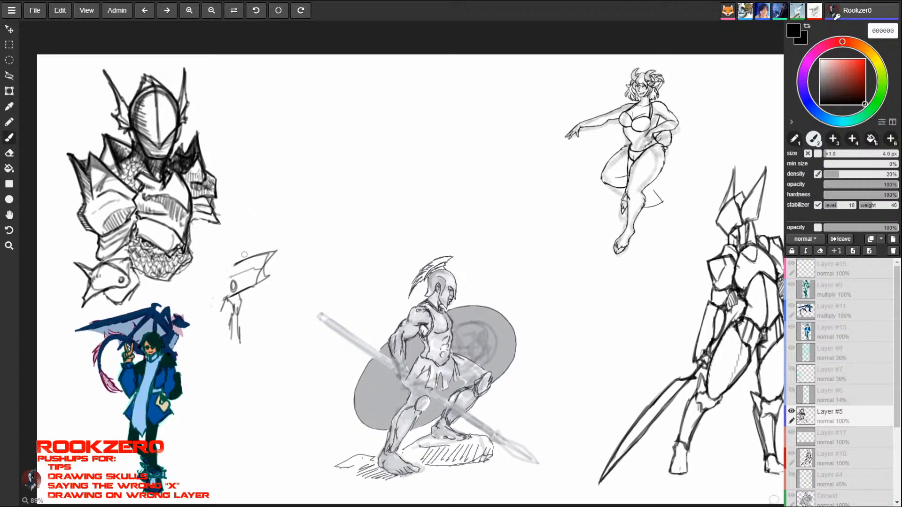
key("e")
mouse_move(242, 263)
left_mouse_down()
mouse_move(239, 331)
mouse_move(250, 345)
mouse_move(261, 302)
left_mouse_up()
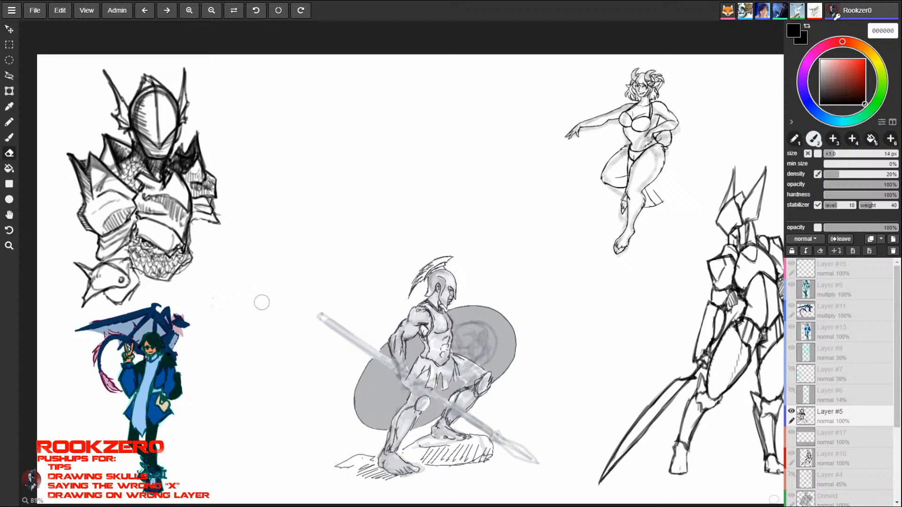
key("b")
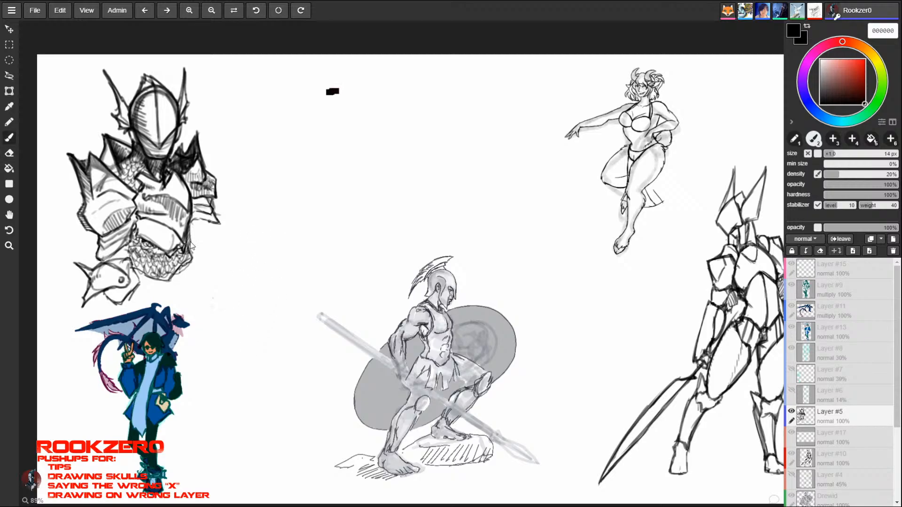
- Erase the chainmail below the abdomen plate and darken the plate's lower edge with a 5.0 px brush
key("e")
mouse_move(179, 259)
left_mouse_down()
mouse_move(167, 281)
mouse_move(136, 249)
mouse_move(162, 268)
mouse_move(139, 254)
mouse_move(151, 276)
mouse_move(149, 261)
left_mouse_up()
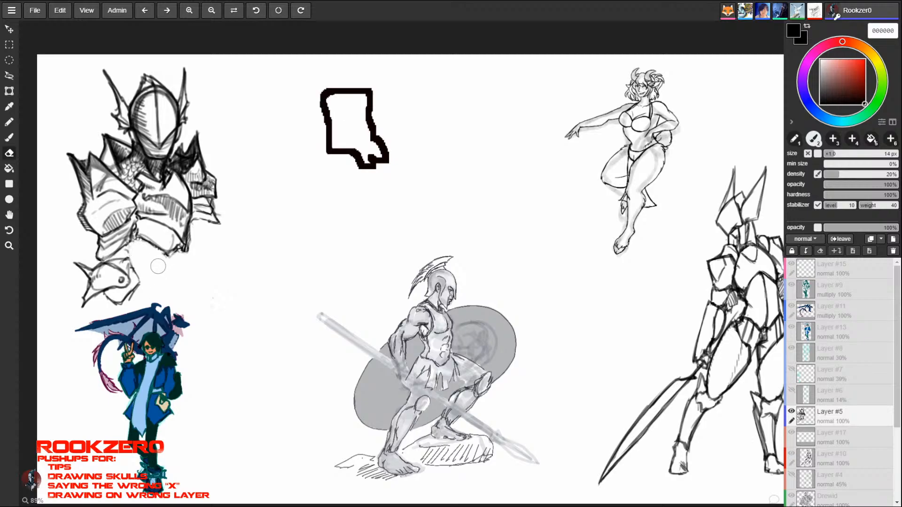
key("b")
key("bracketleft")
key("bracketleft")
key("bracketleft")
key("bracketleft")
key("bracketleft")
key("bracketleft")
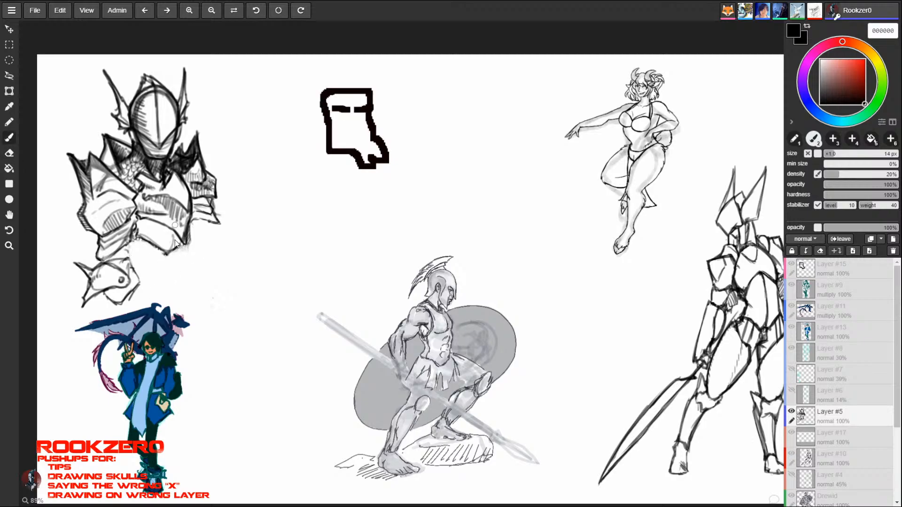
key("bracketleft")
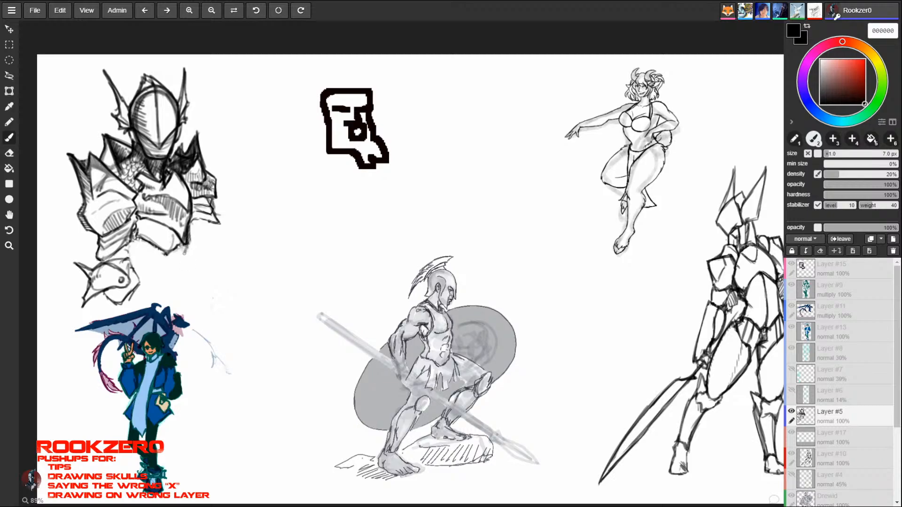
key("bracketleft")
key("bracketleft")
left_click_drag(169, 255, 151, 249)
mouse_move(165, 255)
left_mouse_down()
mouse_move(137, 235)
mouse_move(174, 254)
left_mouse_up()
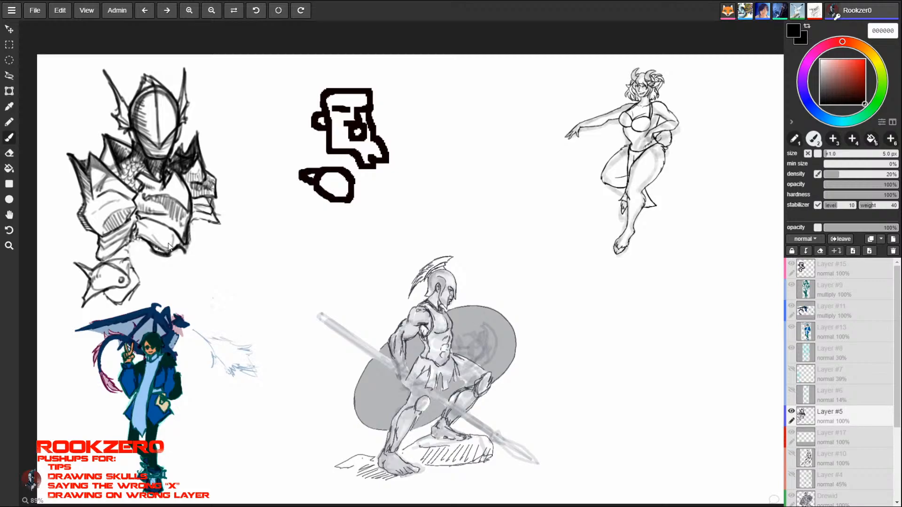
- Darken and hatch the lower edge of the bust's abdomen plate, then hide Layer #5 and add a new layer above it
mouse_move(140, 227)
left_mouse_down()
mouse_move(138, 236)
mouse_move(160, 253)
mouse_move(185, 244)
left_mouse_up()
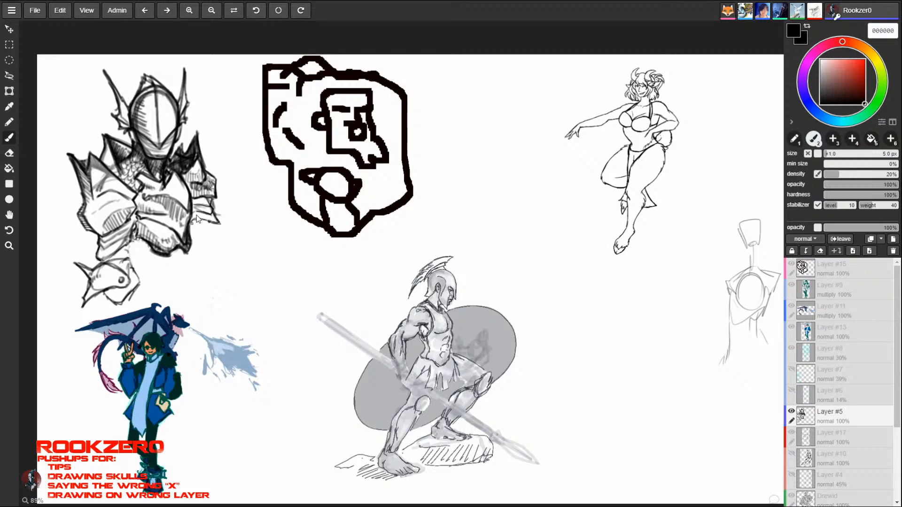
left_click(792, 412)
left_click(893, 239)
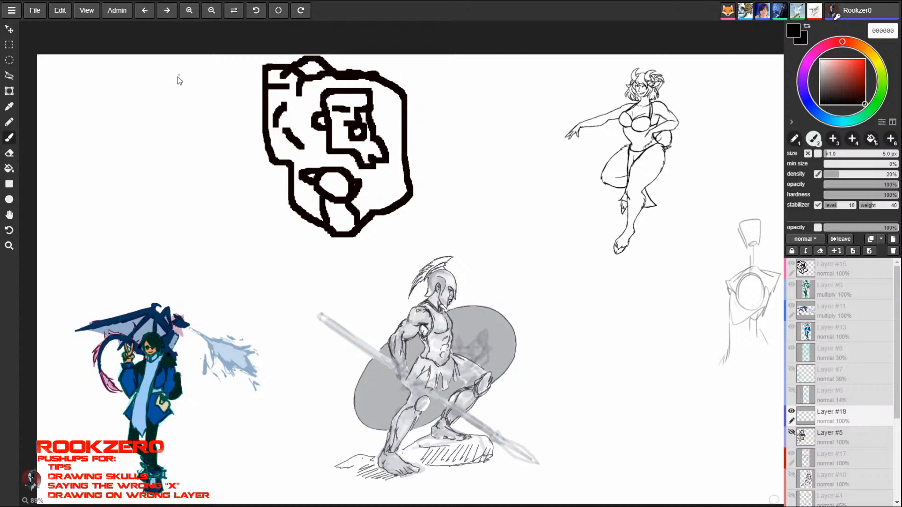
mouse_move(149, 102)
left_mouse_down()
mouse_move(126, 136)
mouse_move(162, 109)
mouse_move(136, 160)
mouse_move(172, 141)
mouse_move(141, 161)
left_mouse_up()
mouse_move(150, 106)
left_mouse_down()
mouse_move(130, 165)
mouse_move(126, 137)
mouse_move(162, 140)
mouse_move(125, 175)
left_mouse_up()
left_click_drag(160, 148, 166, 83)
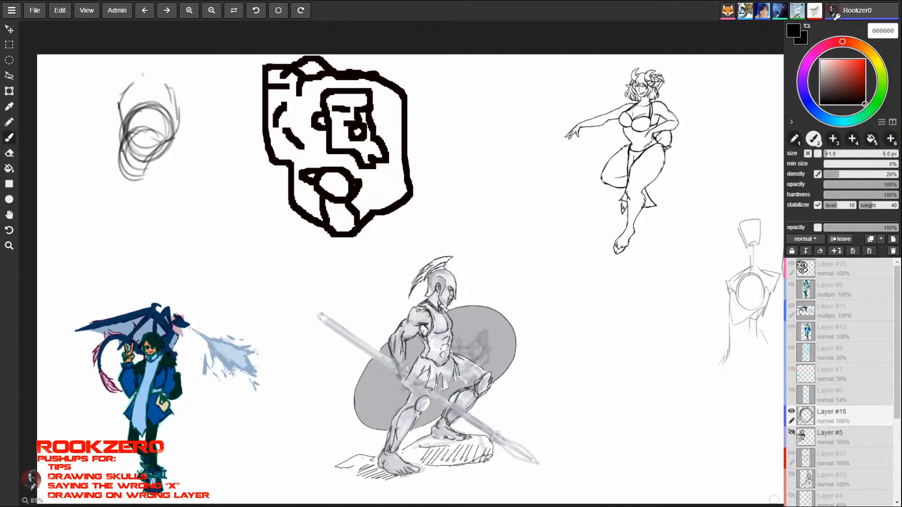
mouse_move(134, 81)
left_mouse_down()
mouse_move(173, 97)
mouse_move(181, 118)
mouse_move(124, 141)
mouse_move(155, 171)
mouse_move(167, 94)
left_mouse_up()
key("e")
key("b")
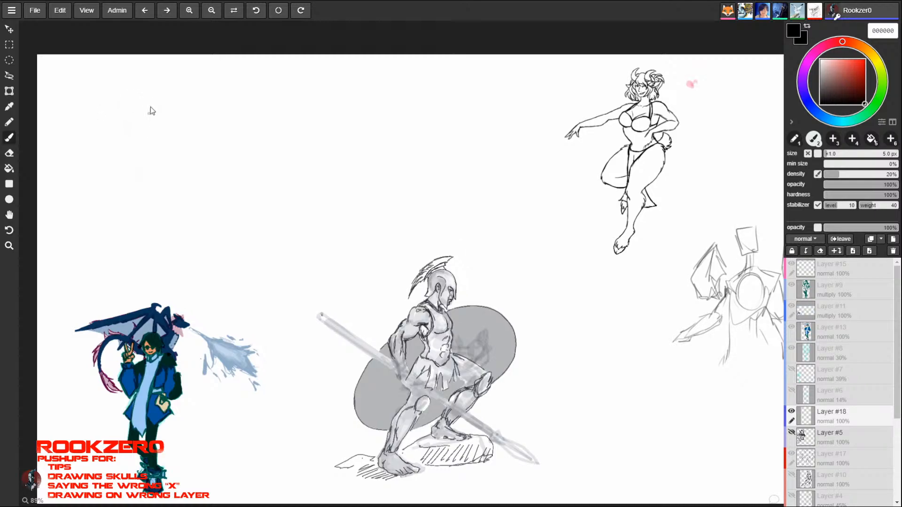
- Sketch a small standing figure on Layer #18 with an oval head, rounded chest, hips and two spread legs with feet
mouse_move(144, 87)
left_mouse_down()
mouse_move(132, 132)
mouse_move(151, 160)
left_mouse_up()
left_click_drag(131, 116, 127, 180)
left_click_drag(142, 137, 163, 187)
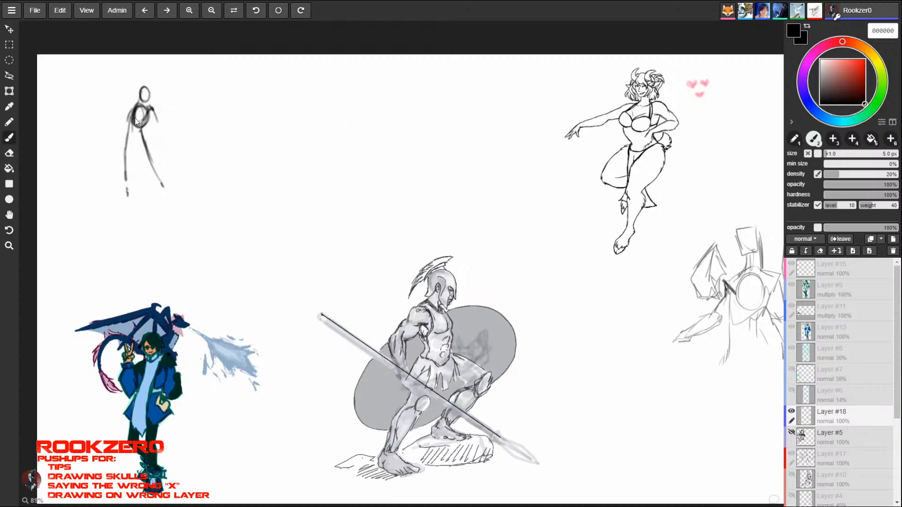
left_click_drag(134, 104, 133, 109)
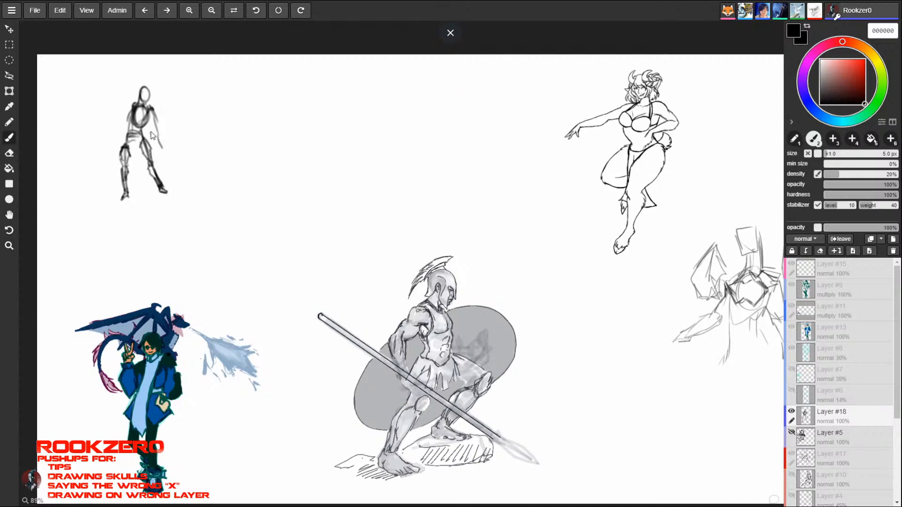
- Build up the figure's thighs and shins and darken its shoulders and arms
mouse_move(143, 139)
left_mouse_down()
mouse_move(152, 160)
mouse_move(139, 153)
mouse_move(149, 145)
mouse_move(139, 154)
mouse_move(153, 170)
mouse_move(120, 157)
mouse_move(129, 150)
mouse_move(128, 196)
left_mouse_up()
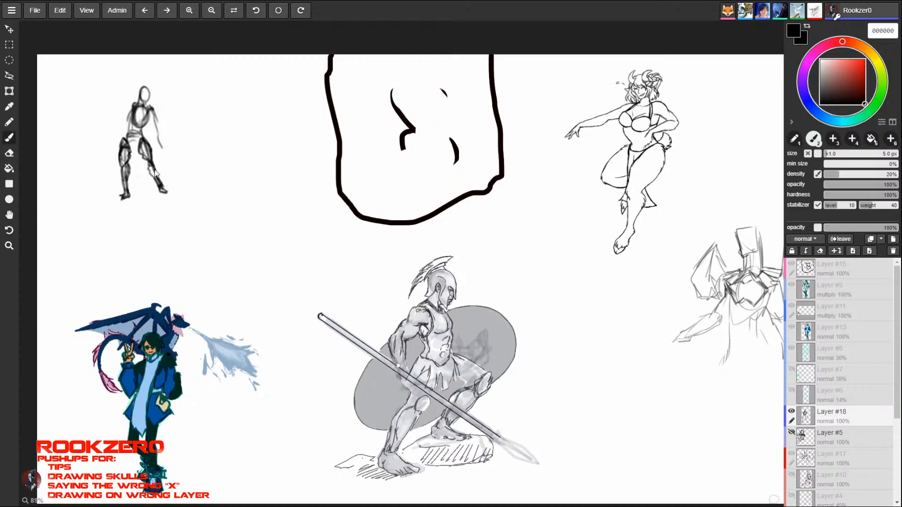
mouse_move(148, 163)
left_mouse_down()
mouse_move(155, 175)
mouse_move(149, 168)
left_mouse_up()
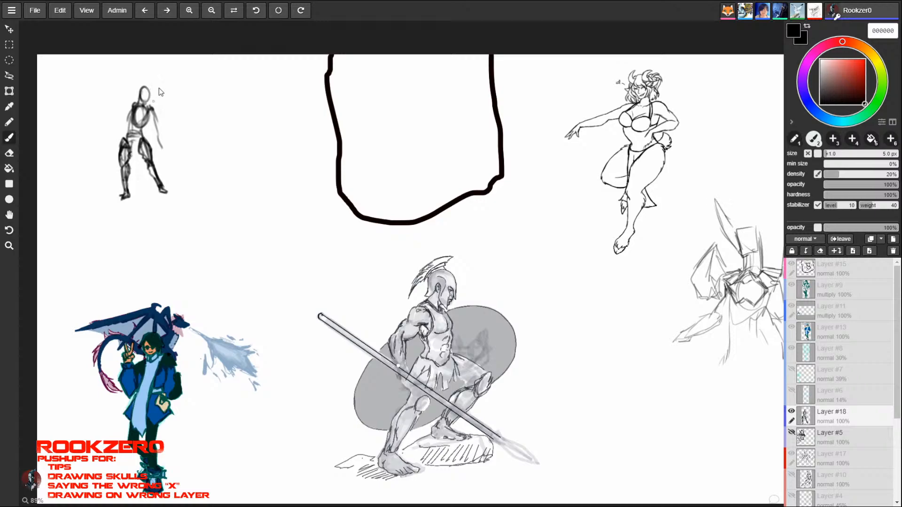
left_click_drag(132, 110, 128, 134)
mouse_move(131, 111)
left_mouse_down()
mouse_move(128, 135)
mouse_move(140, 130)
mouse_move(140, 138)
mouse_move(141, 124)
left_mouse_up()
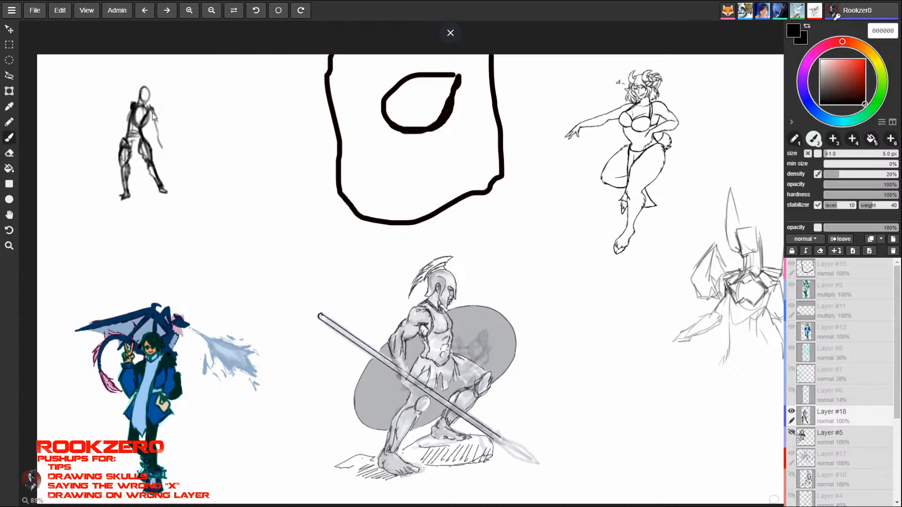
left_click_drag(149, 110, 159, 143)
mouse_move(157, 135)
left_mouse_down()
mouse_move(162, 147)
mouse_move(156, 133)
left_mouse_up()
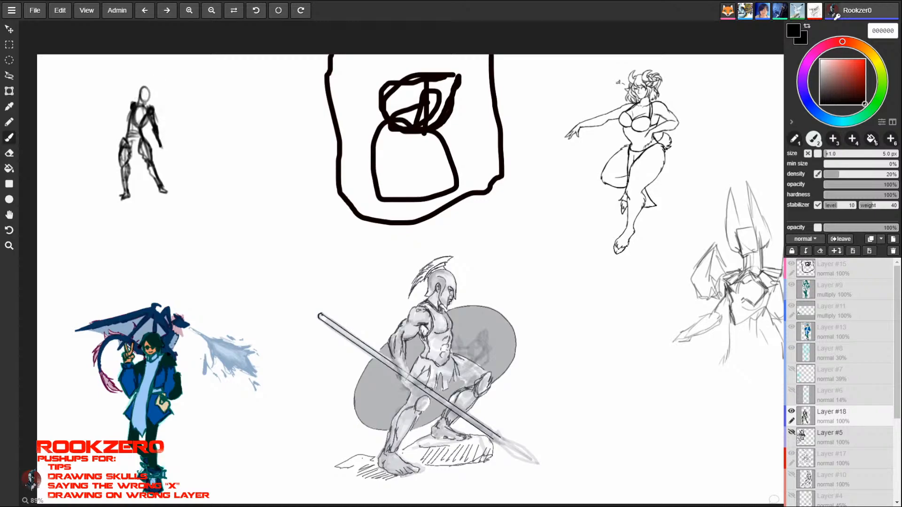
- Outline the figure's torso and waist more heavily and add a pointed cloth between the legs, undoing two strokes on the way
left_click_drag(133, 118, 132, 126)
left_click_drag(143, 117, 129, 133)
key("ctrl+z")
key("ctrl+z")
left_click_drag(143, 126, 136, 130)
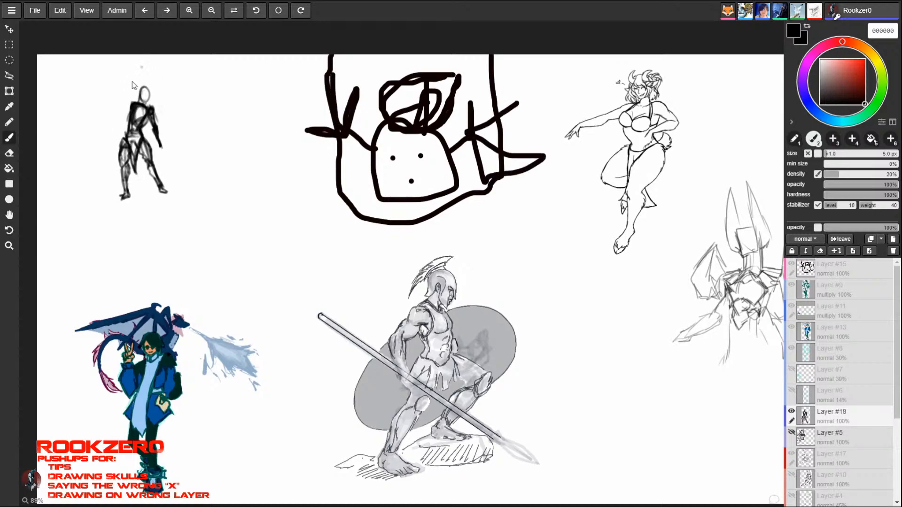
- Draw a long diagonal shaft running behind the figure, give its head a horned helmet and thicken the shoulders and arm
left_click_drag(85, 179, 207, 69)
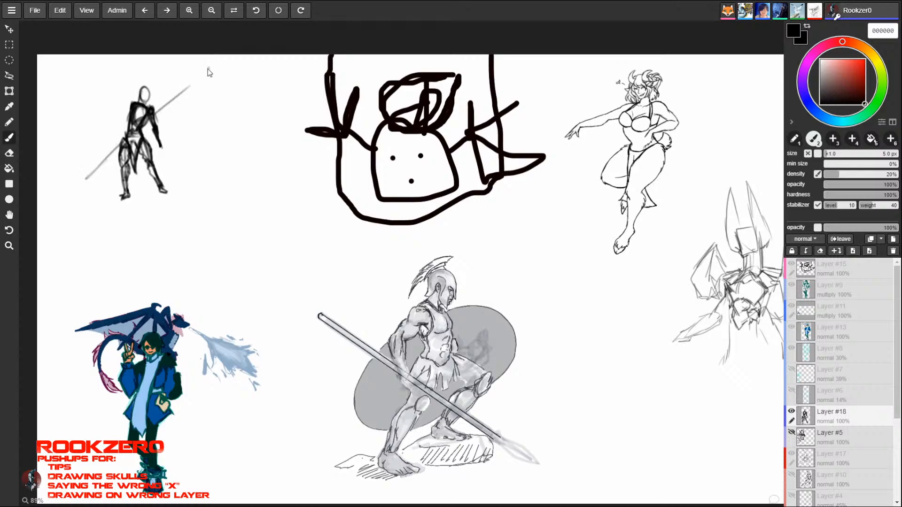
left_click_drag(76, 189, 134, 130)
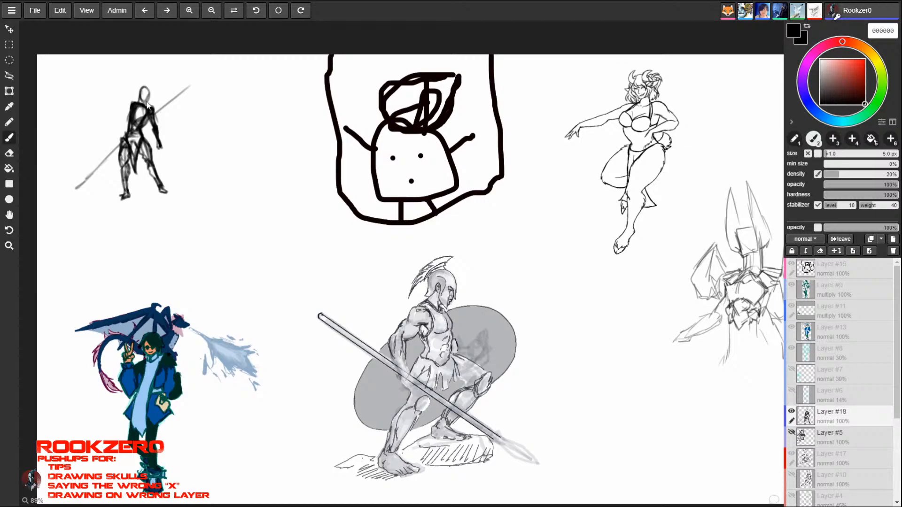
left_click_drag(147, 104, 144, 87)
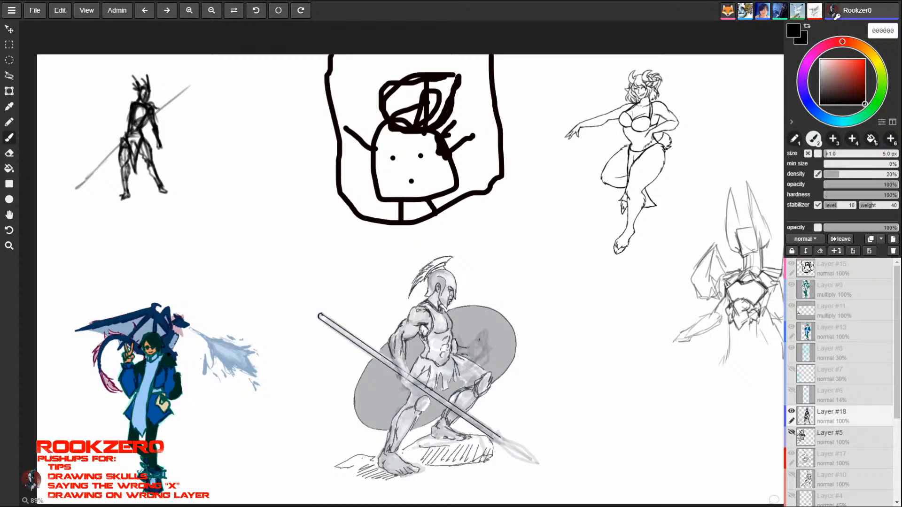
mouse_move(139, 98)
left_mouse_down()
mouse_move(129, 110)
mouse_move(159, 135)
left_mouse_up()
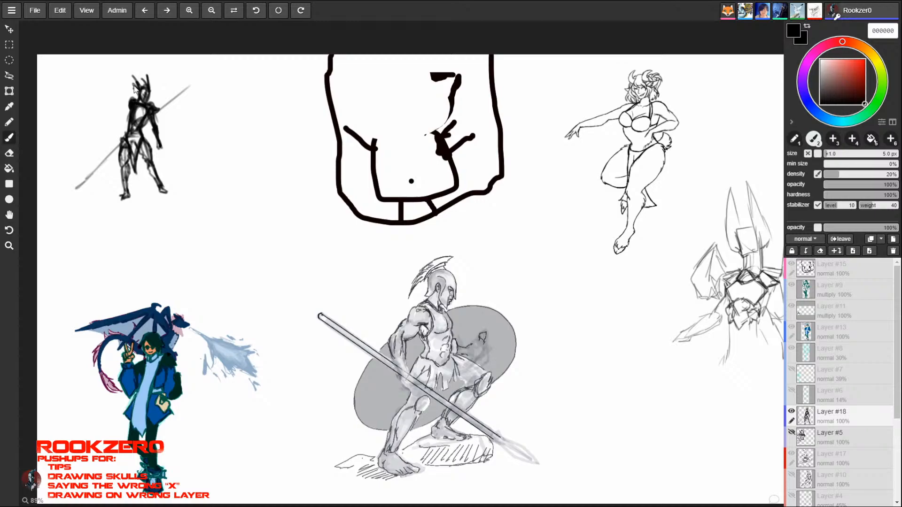
left_click_drag(134, 86, 139, 110)
- Darken the figure's torso side, waist, legs and feet with the 5.0 px brush
key("e")
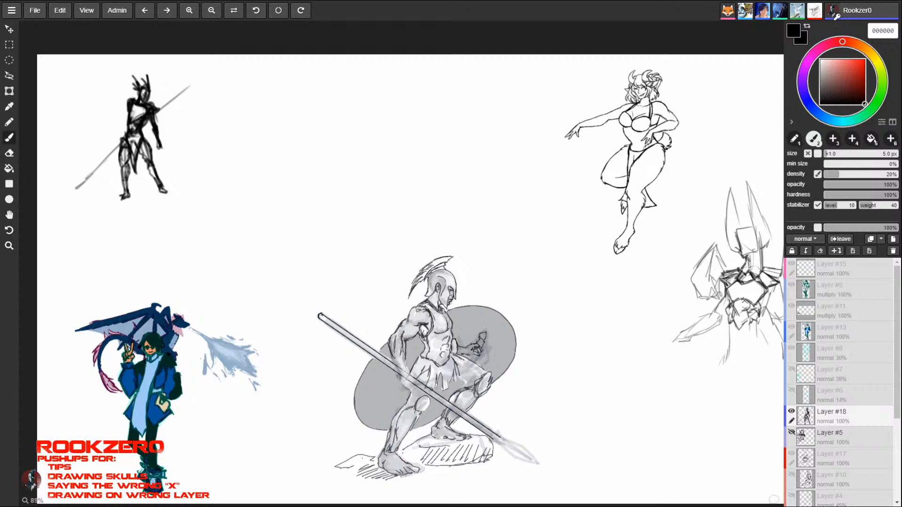
left_click_drag(128, 108, 136, 172)
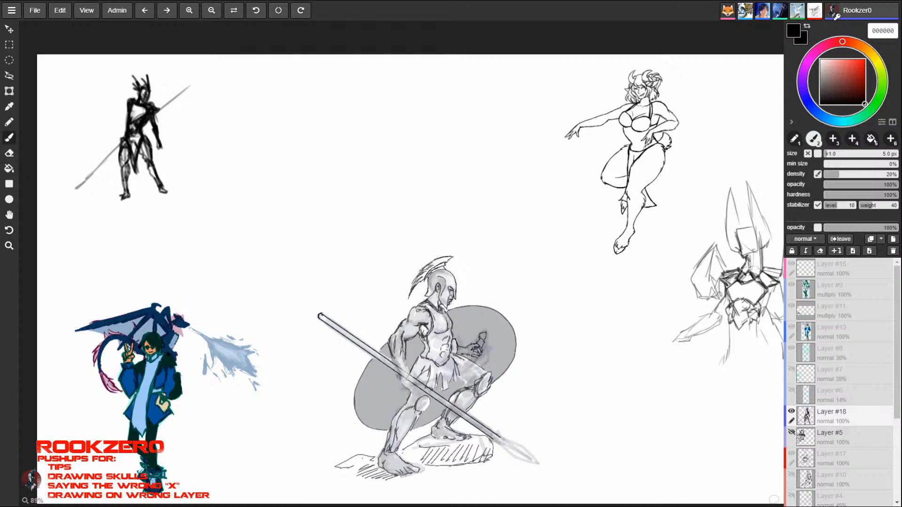
mouse_move(144, 133)
left_mouse_down()
mouse_move(157, 188)
mouse_move(127, 189)
left_mouse_up()
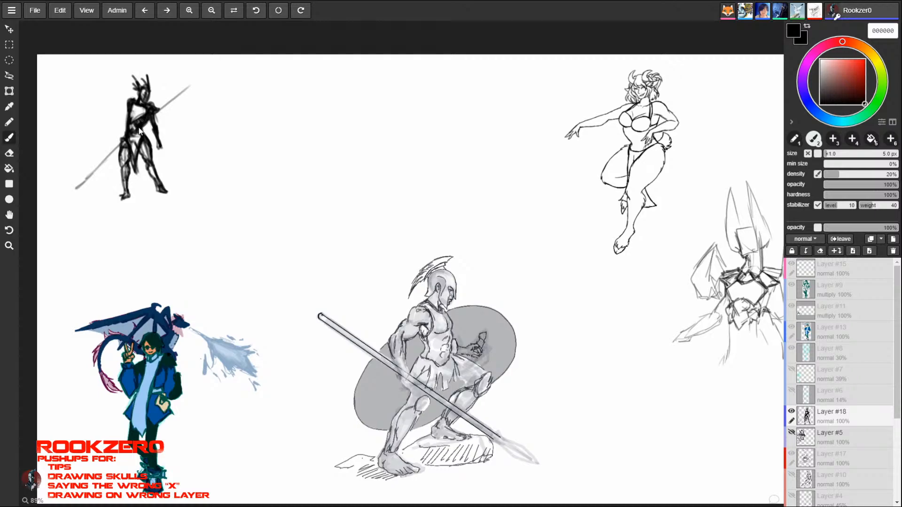
left_click_drag(129, 171, 121, 198)
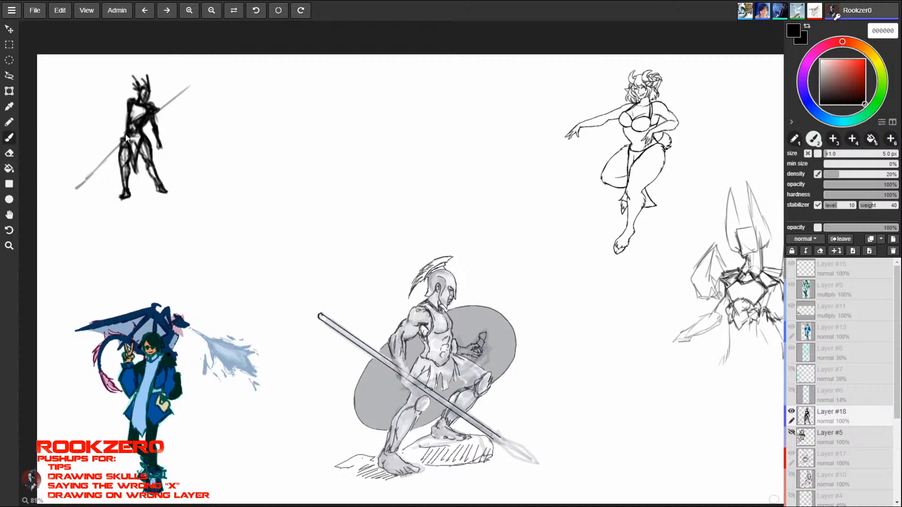
mouse_move(130, 125)
left_mouse_down()
mouse_move(124, 141)
mouse_move(131, 114)
left_mouse_up()
- Lighten the chest and form a long cloth panel hanging between the legs, alternating between eraser and brush
key("e")
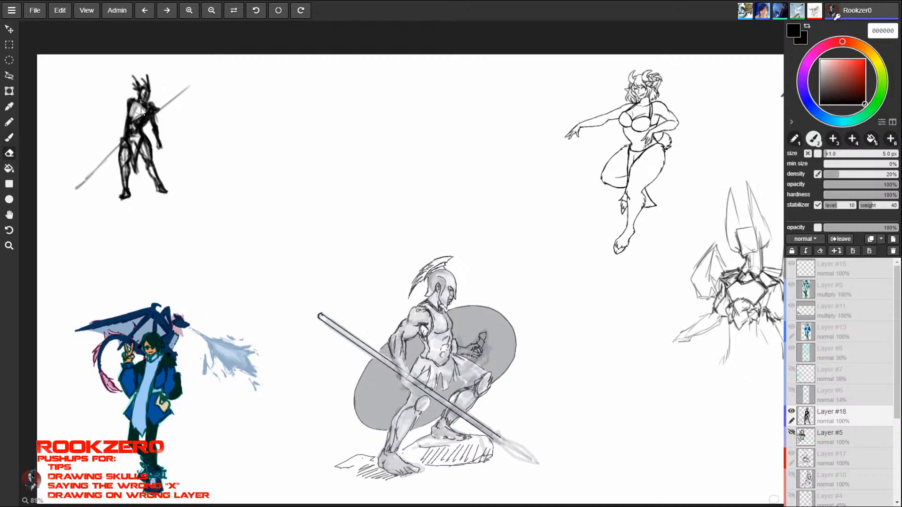
key("b")
key("e")
key("b")
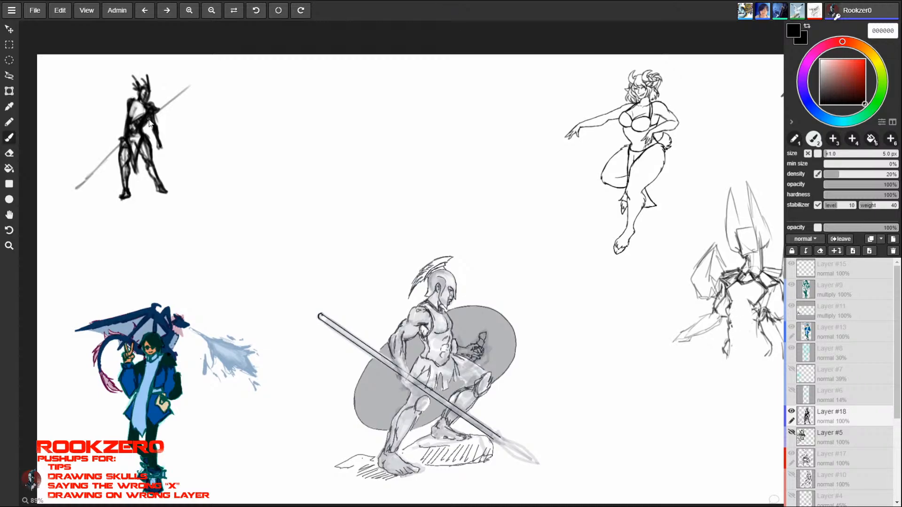
key("e")
key("b")
mouse_move(149, 139)
left_mouse_down()
mouse_move(140, 144)
mouse_move(152, 151)
mouse_move(144, 142)
mouse_move(133, 189)
mouse_move(133, 140)
left_mouse_up()
key("e")
key("b")
key("e")
key("b")
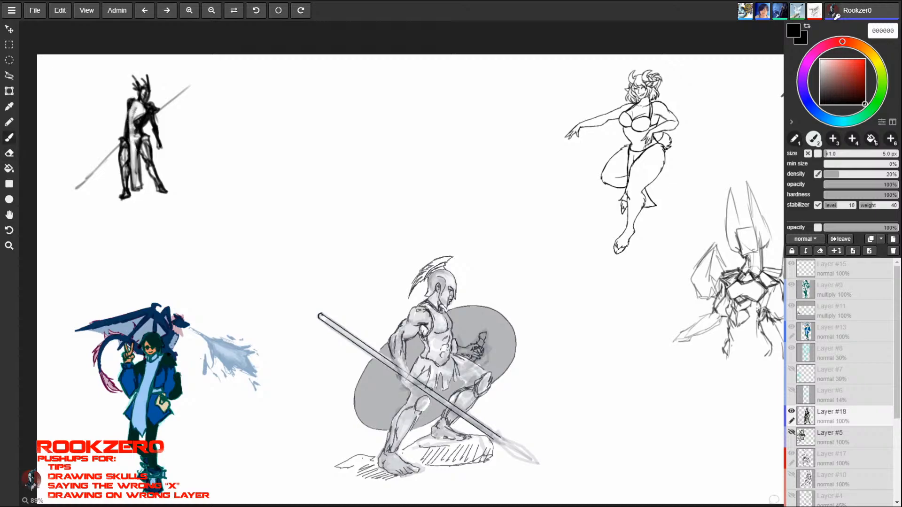
- Define a light chest plate with dark outlines and add a dark belt line across the waist
key("e")
key("b")
mouse_move(144, 112)
left_mouse_down()
mouse_move(138, 134)
mouse_move(139, 84)
left_mouse_up()
key("e")
key("b")
key("e")
key("b")
mouse_move(148, 116)
left_mouse_down()
mouse_move(143, 133)
mouse_move(134, 132)
mouse_move(140, 108)
mouse_move(130, 135)
left_mouse_up()
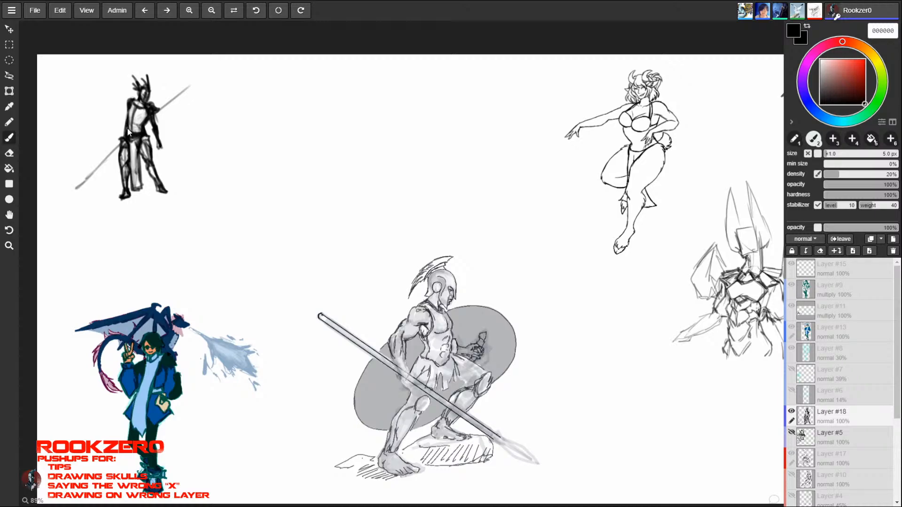
- Darken the outline and one side of the hanging cloth panel and erase its interior back to white
mouse_move(124, 133)
left_mouse_down()
mouse_move(146, 136)
mouse_move(132, 156)
mouse_move(132, 191)
mouse_move(131, 161)
mouse_move(131, 180)
left_mouse_up()
left_click_drag(138, 187, 140, 160)
key("e")
left_click_drag(141, 167, 134, 143)
key("b")
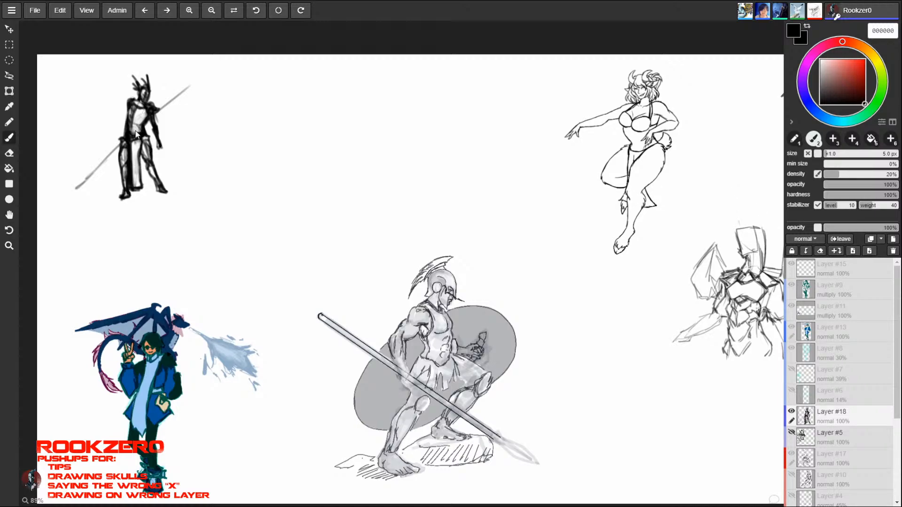
- Refine the shoulder guards and the slanted belt with small eraser and brush corrections
key("e")
key("b")
key("e")
left_click_drag(135, 131, 139, 130)
key("b")
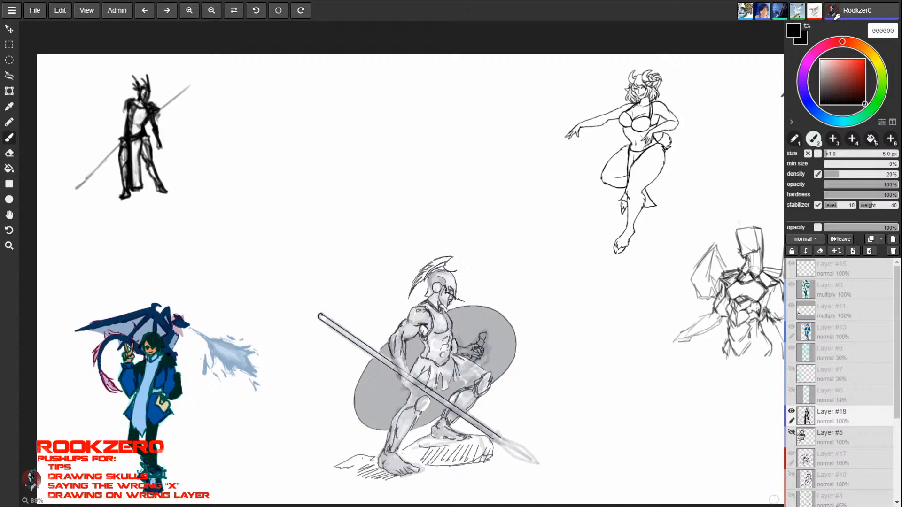
- Darken the lower half of the diagonal weapon into a blade with a small crosspiece and trim its tip with the eraser
left_click_drag(120, 147, 73, 193)
left_click_drag(118, 148, 79, 186)
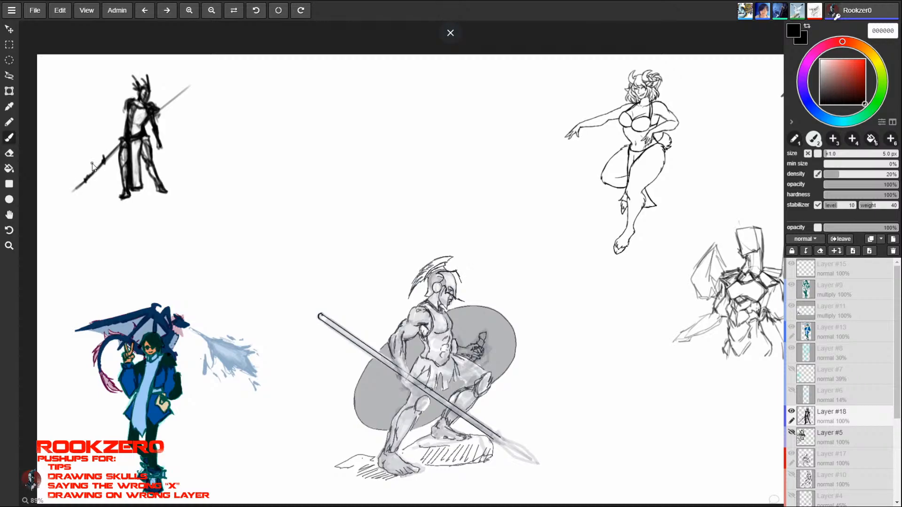
key("e")
left_click_drag(92, 169, 57, 207)
key("b")
left_click_drag(103, 165, 70, 195)
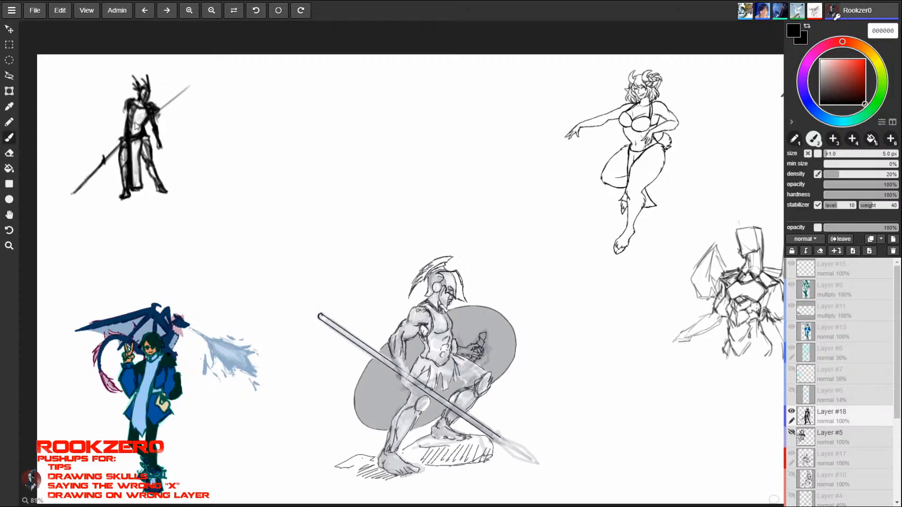
key("e")
left_click_drag(70, 190, 67, 199)
key("b")
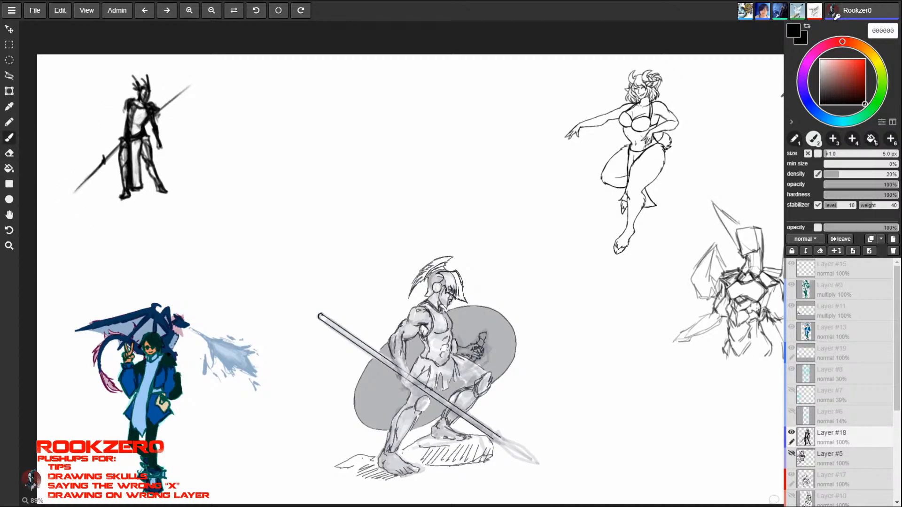
- Darken the weapon's upper shaft and put a round knob on its end, undoing two strokes and refilling the knob
left_click_drag(191, 85, 191, 82)
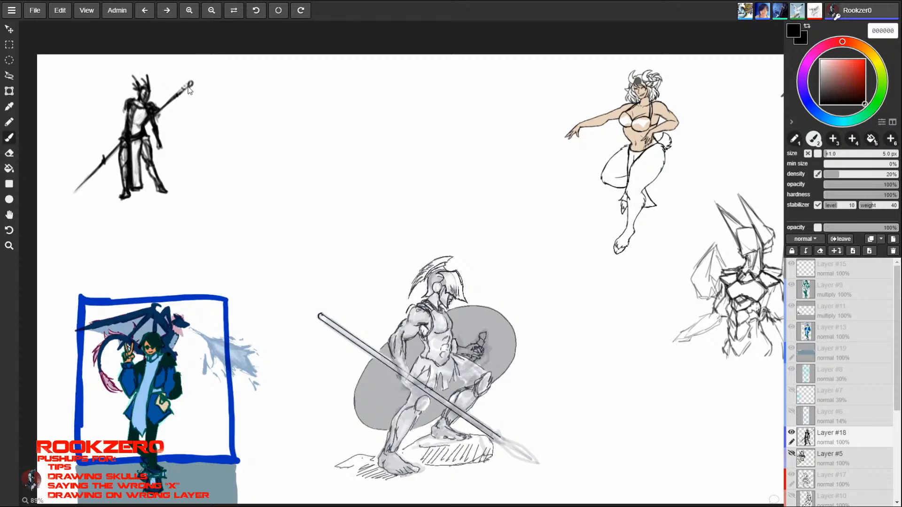
left_click_drag(189, 85, 191, 72)
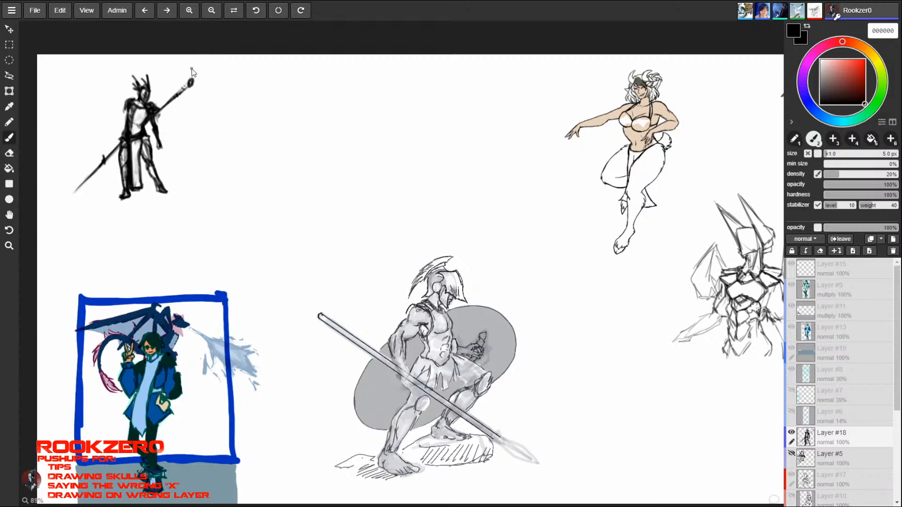
key("ctrl+z")
key("ctrl+z")
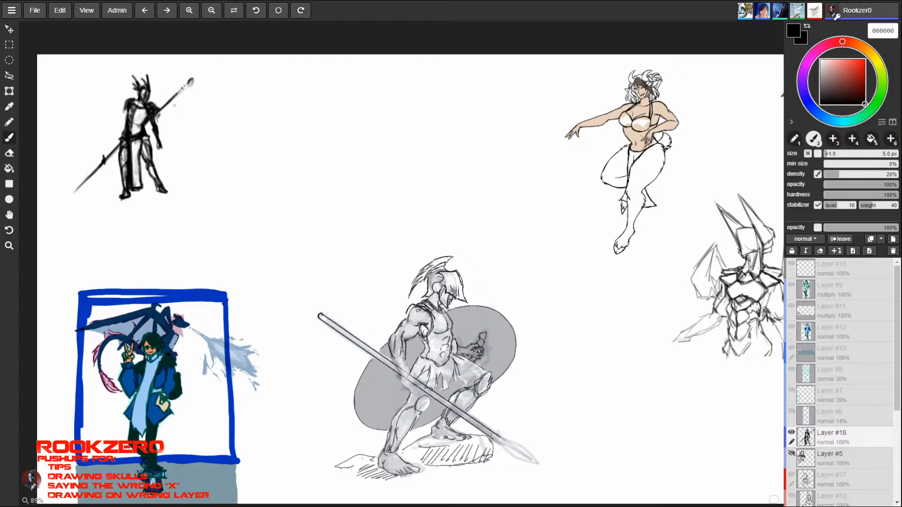
left_click(191, 80)
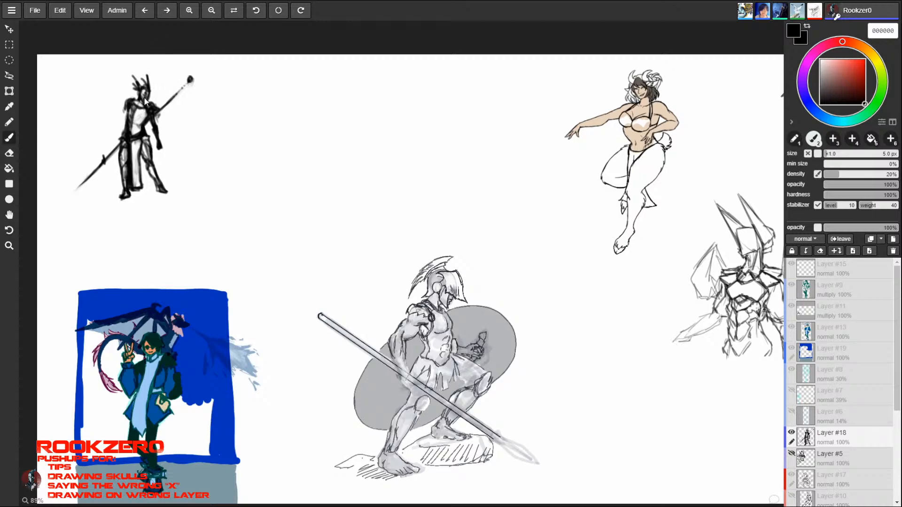
- Shade the figure's torso, shoulders and waist, and add hatched cloth folds flaring over the legs
left_click_drag(131, 127, 140, 130)
left_click_drag(131, 129, 136, 136)
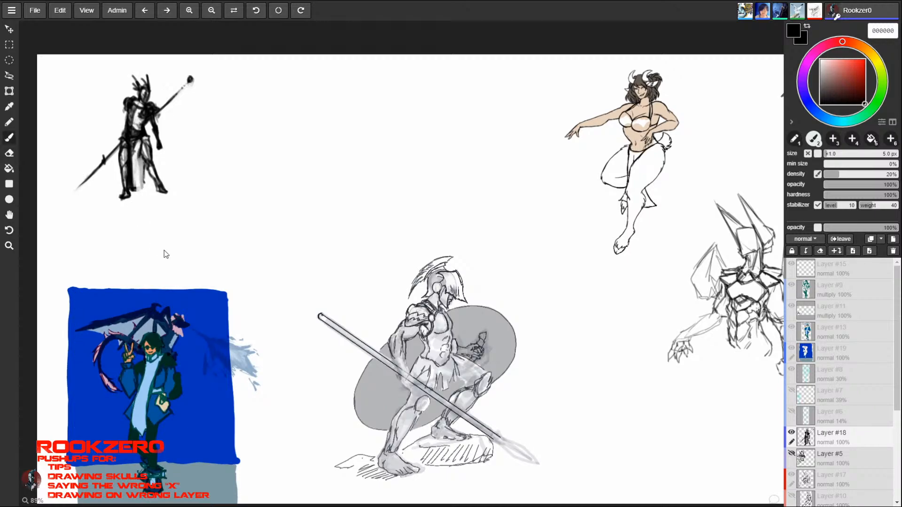
mouse_move(140, 155)
left_mouse_down()
mouse_move(140, 189)
mouse_move(143, 169)
mouse_move(157, 194)
mouse_move(170, 196)
left_mouse_up()
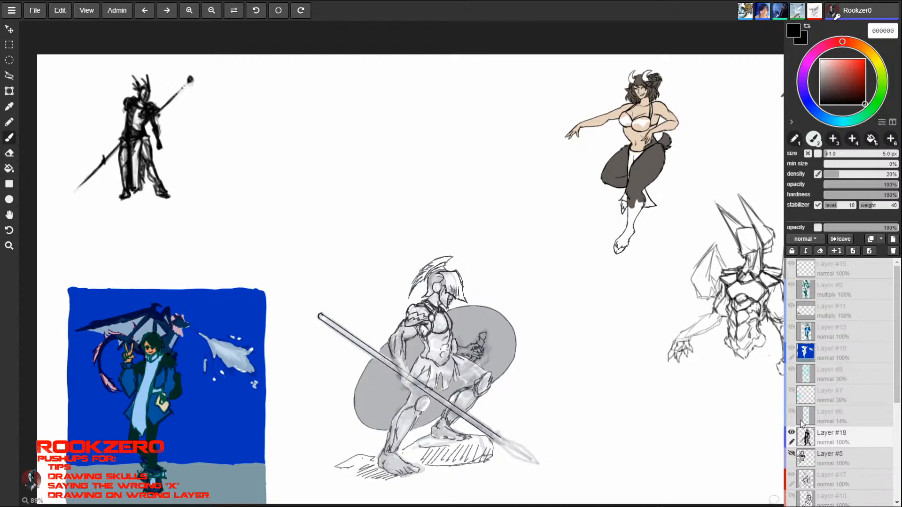
- Hide Layer #18 and add a new empty layer above it
left_click(791, 432)
left_click(853, 251)
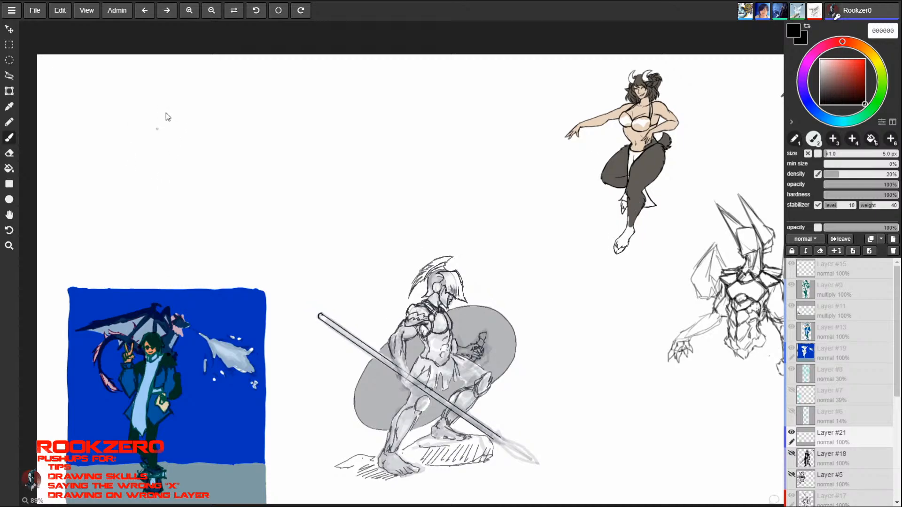
- Sketch a rough pointed oval head with neck and shoulder lines in the empty area above the blue-background picture
mouse_move(149, 85)
left_mouse_down()
mouse_move(133, 143)
mouse_move(151, 148)
left_mouse_up()
left_click_drag(169, 118, 194, 171)
mouse_move(131, 151)
left_mouse_down()
mouse_move(137, 170)
mouse_move(94, 191)
mouse_move(165, 169)
mouse_move(133, 151)
mouse_move(138, 165)
left_mouse_up()
left_click_drag(122, 104, 131, 143)
mouse_move(160, 94)
left_mouse_down()
mouse_move(164, 121)
mouse_move(148, 168)
left_mouse_up()
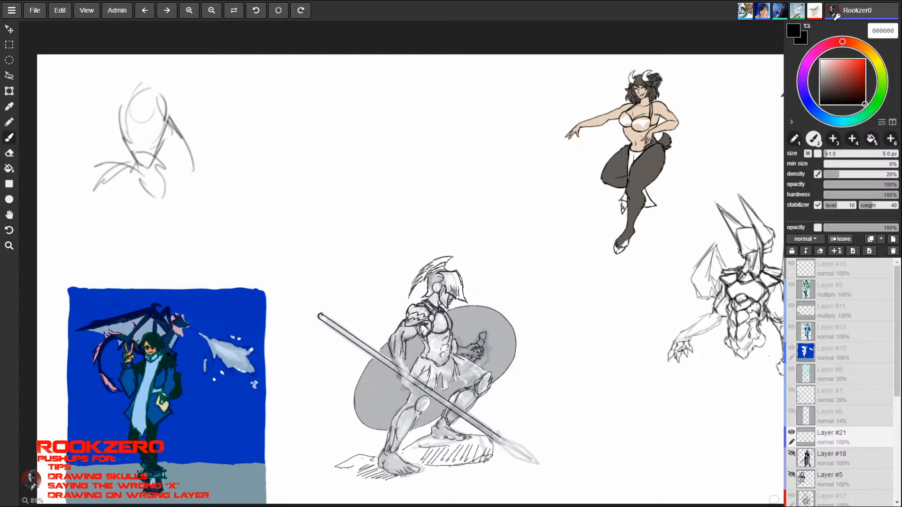
left_click_drag(115, 120, 138, 162)
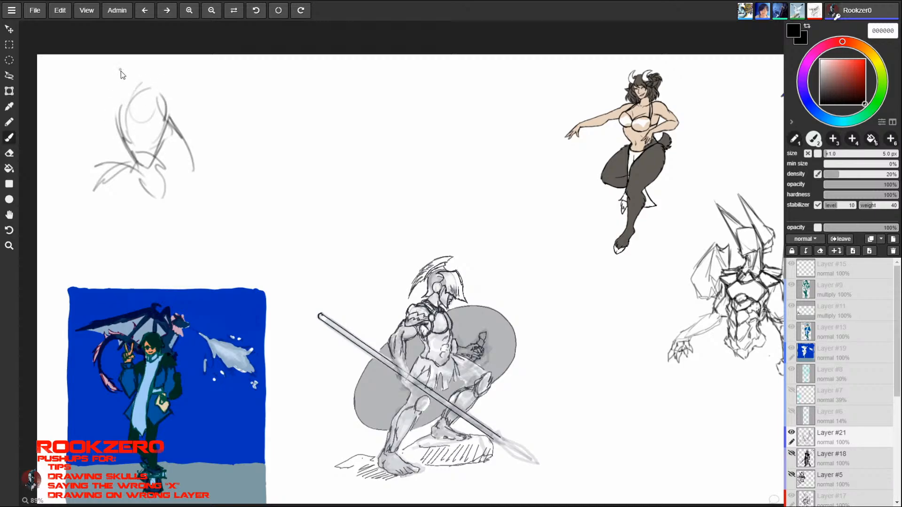
mouse_move(126, 130)
left_mouse_down()
mouse_move(124, 95)
mouse_move(147, 69)
mouse_move(171, 112)
left_mouse_up()
mouse_move(149, 64)
left_mouse_down()
mouse_move(174, 109)
mouse_move(163, 137)
left_mouse_up()
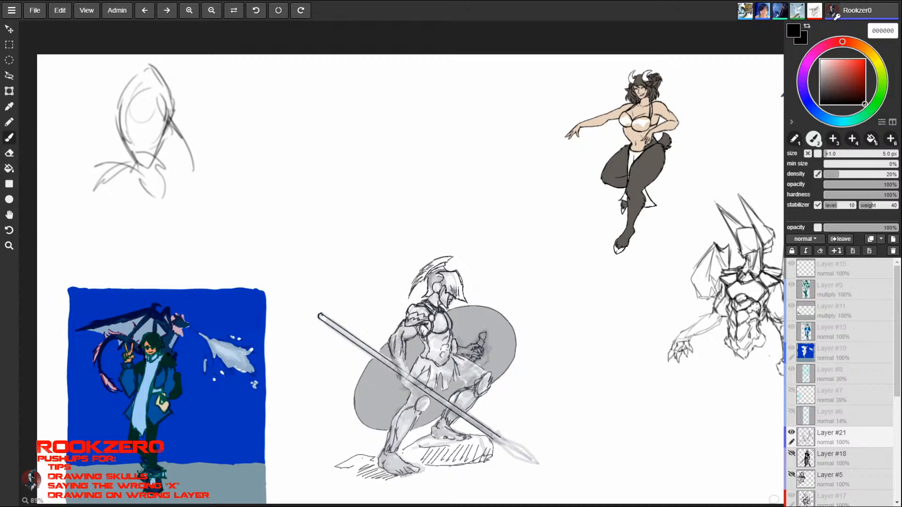
mouse_move(162, 98)
left_mouse_down()
mouse_move(163, 138)
mouse_move(169, 106)
mouse_move(172, 125)
left_mouse_up()
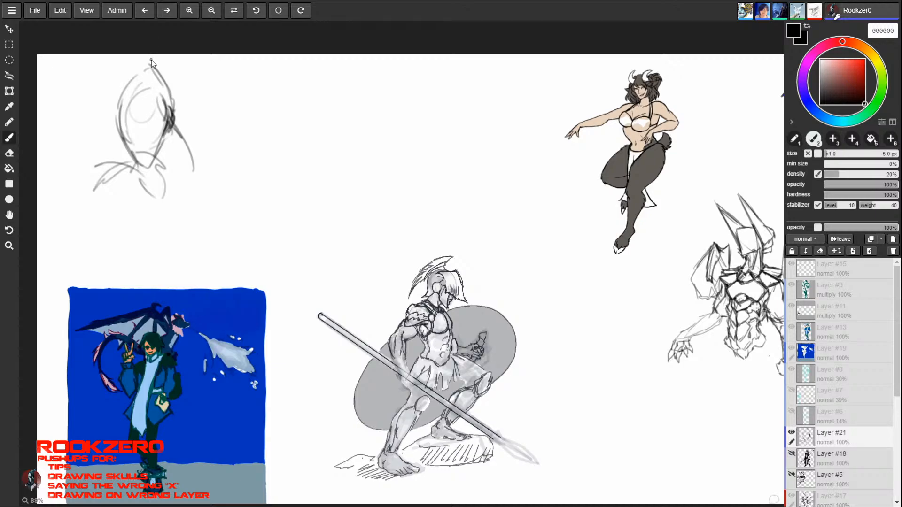
left_click_drag(632, 415, 292, 305)
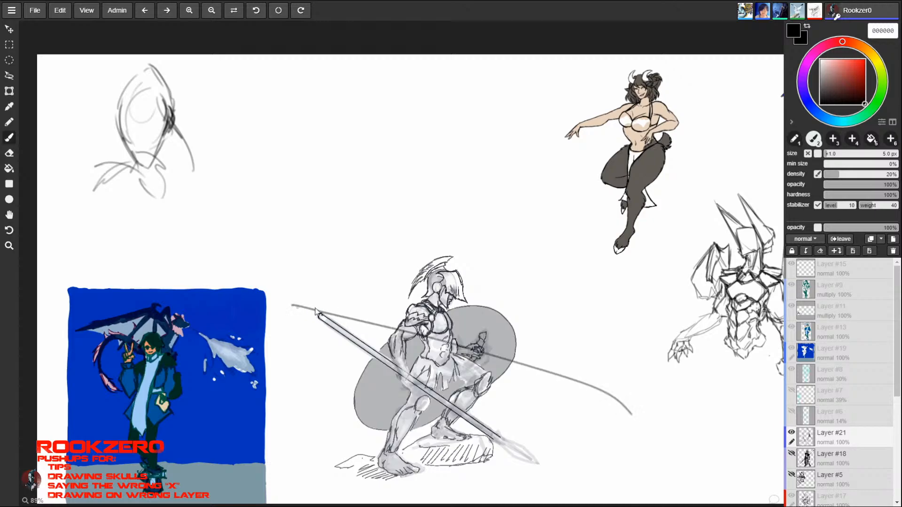
key("ctrl+z")
key("space")
mouse_move(632, 431)
left_mouse_down()
mouse_move(298, 323)
mouse_move(488, 418)
mouse_move(572, 411)
left_mouse_up()
left_click_drag(641, 339, 545, 370)
mouse_move(463, 398)
left_mouse_down()
mouse_move(534, 356)
mouse_move(528, 344)
left_mouse_up()
left_click_drag(582, 275, 595, 288)
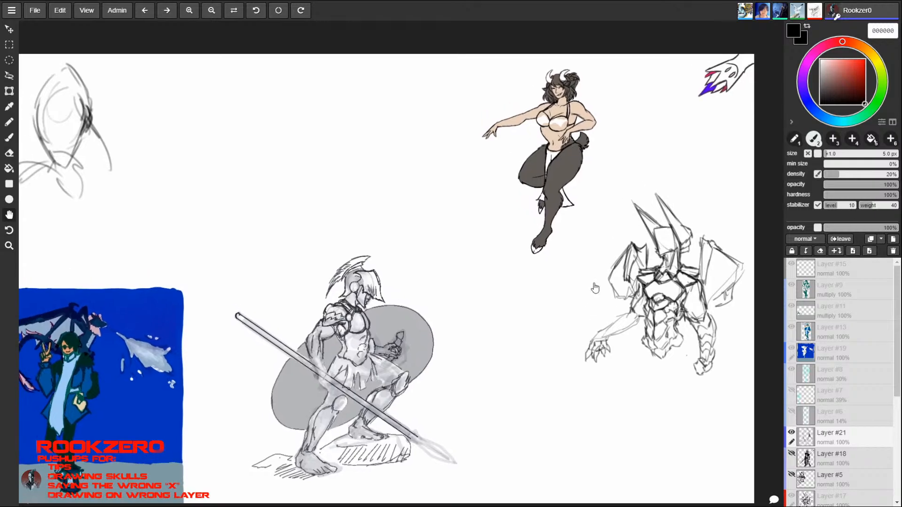
key("space")
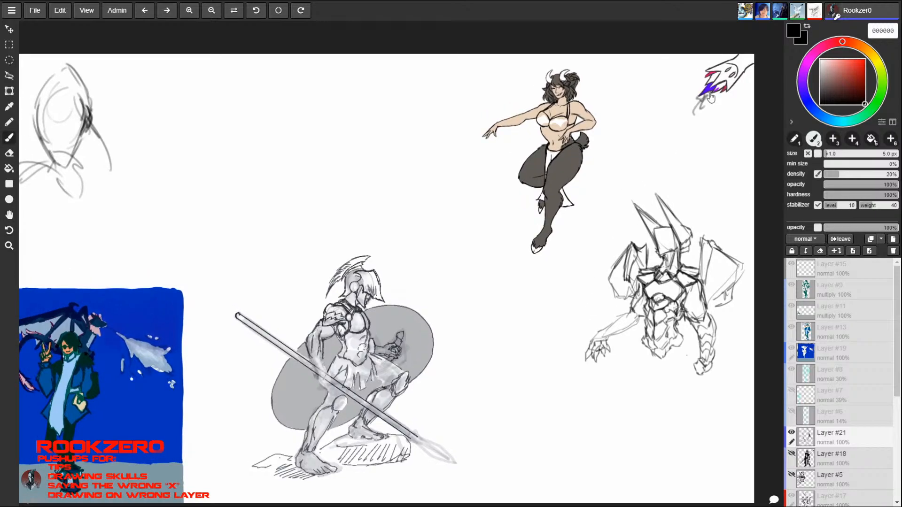
- Sketch the inner jaw line of the head and rough collar and shoulder lines on both sides of the neck
mouse_move(314, 297)
left_mouse_down()
mouse_move(484, 325)
mouse_move(347, 338)
left_mouse_up()
key("space")
mouse_move(74, 174)
left_mouse_down()
mouse_move(215, 203)
mouse_move(232, 138)
left_mouse_up()
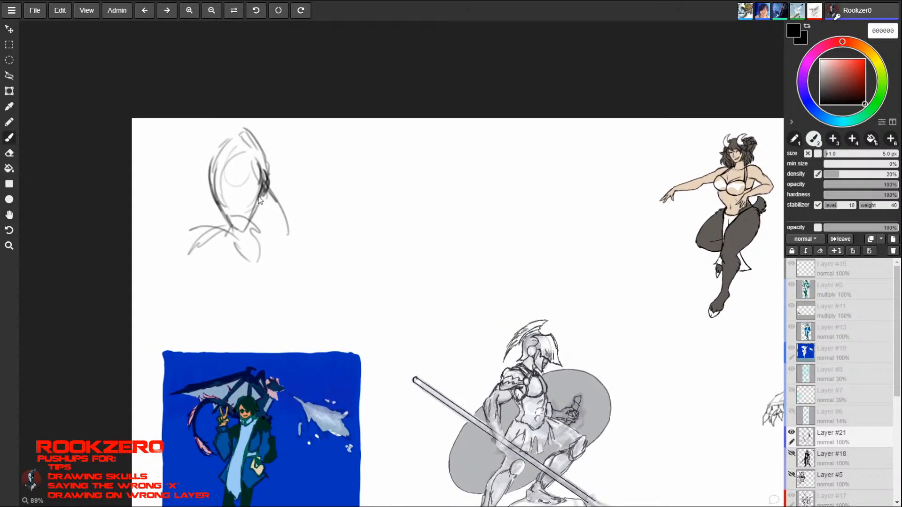
mouse_move(231, 222)
left_mouse_down()
mouse_move(244, 230)
mouse_move(258, 213)
mouse_move(264, 185)
mouse_move(245, 220)
mouse_move(249, 151)
left_mouse_up()
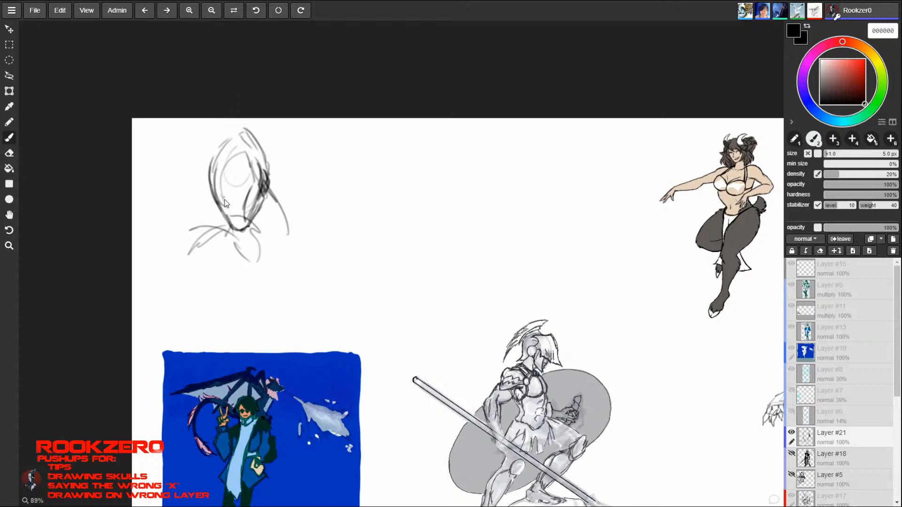
left_click_drag(201, 214, 225, 223)
mouse_move(269, 193)
left_mouse_down()
mouse_move(281, 248)
mouse_move(273, 234)
mouse_move(249, 237)
left_mouse_up()
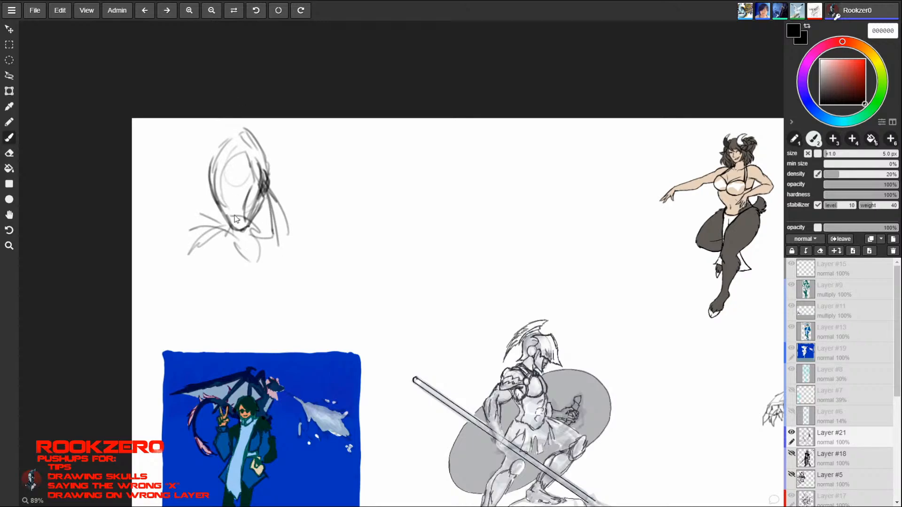
mouse_move(216, 211)
left_mouse_down()
mouse_move(213, 220)
mouse_move(220, 213)
left_mouse_up()
left_click_drag(210, 218, 233, 230)
mouse_move(271, 193)
left_mouse_down()
mouse_move(294, 214)
mouse_move(284, 232)
left_mouse_up()
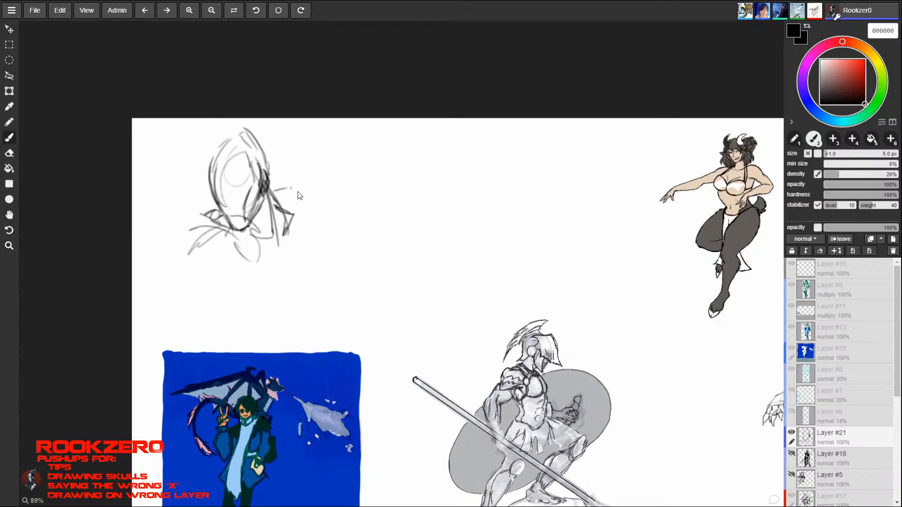
mouse_move(187, 211)
left_mouse_down()
mouse_move(231, 228)
mouse_move(243, 253)
mouse_move(182, 212)
left_mouse_up()
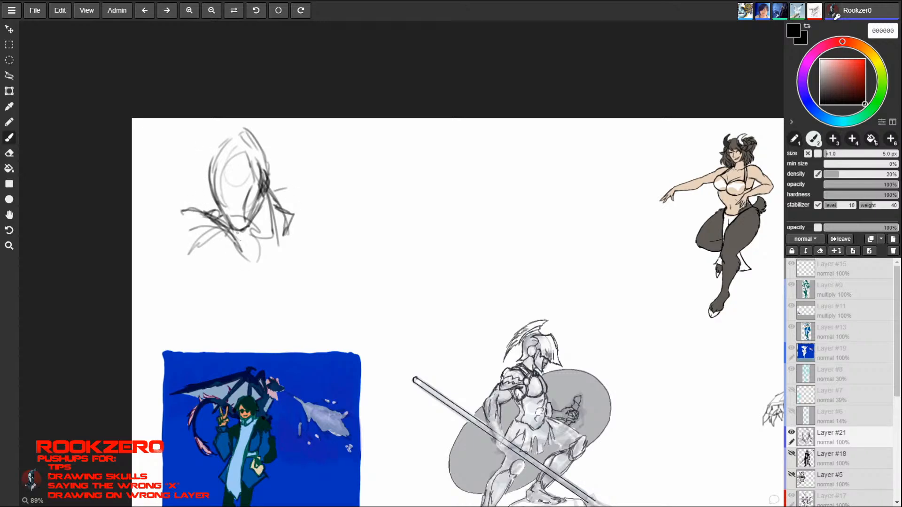
- Outline a large rounded shoulder guard with an uneven lower edge and a chest piece below the head
mouse_move(237, 232)
left_mouse_down()
mouse_move(256, 282)
mouse_move(225, 272)
left_mouse_up()
mouse_move(183, 209)
left_mouse_down()
mouse_move(159, 274)
mouse_move(186, 284)
mouse_move(223, 266)
left_mouse_up()
left_click_drag(175, 285, 224, 268)
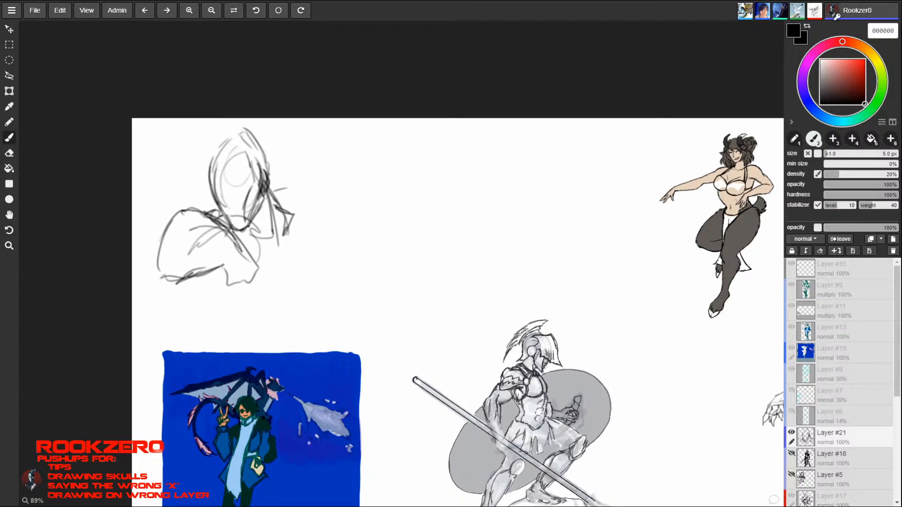
mouse_move(149, 266)
left_mouse_down()
mouse_move(180, 283)
mouse_move(158, 253)
mouse_move(181, 282)
mouse_move(179, 219)
mouse_move(199, 206)
mouse_move(249, 262)
mouse_move(228, 276)
mouse_move(242, 283)
mouse_move(259, 262)
left_mouse_up()
mouse_move(259, 262)
left_mouse_down()
mouse_move(239, 248)
mouse_move(259, 261)
left_mouse_up()
left_click_drag(260, 262, 240, 284)
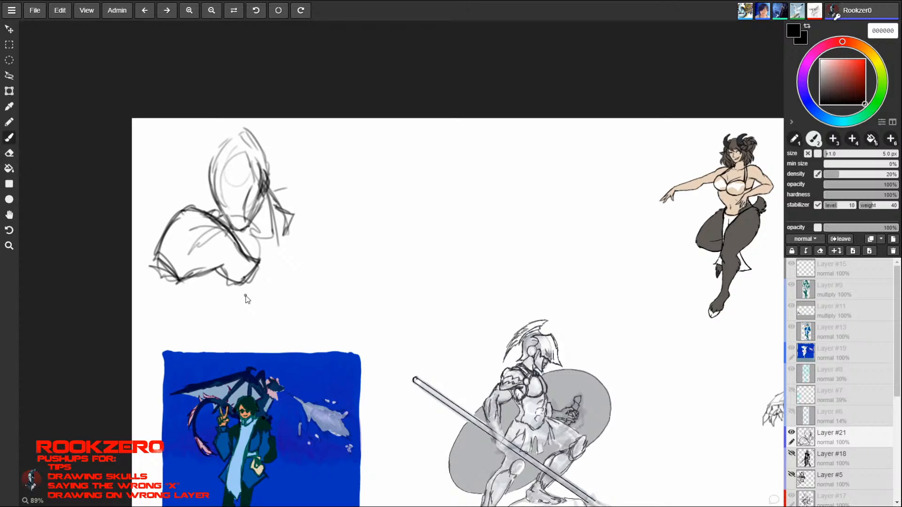
- Cross-hatch the collar to the right of the neck and define the neckline beneath the chin
mouse_move(267, 195)
left_mouse_down()
mouse_move(272, 233)
mouse_move(268, 189)
mouse_move(292, 217)
mouse_move(272, 229)
mouse_move(286, 238)
left_mouse_up()
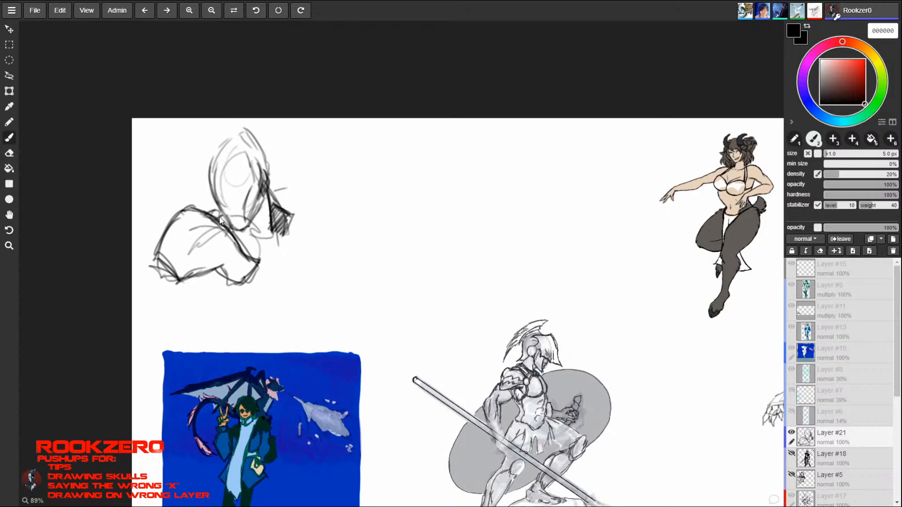
mouse_move(221, 221)
left_mouse_down()
mouse_move(247, 235)
mouse_move(248, 249)
mouse_move(247, 233)
mouse_move(247, 245)
mouse_move(271, 255)
mouse_move(285, 232)
left_mouse_up()
mouse_move(272, 254)
left_mouse_down()
mouse_move(285, 230)
mouse_move(275, 233)
left_mouse_up()
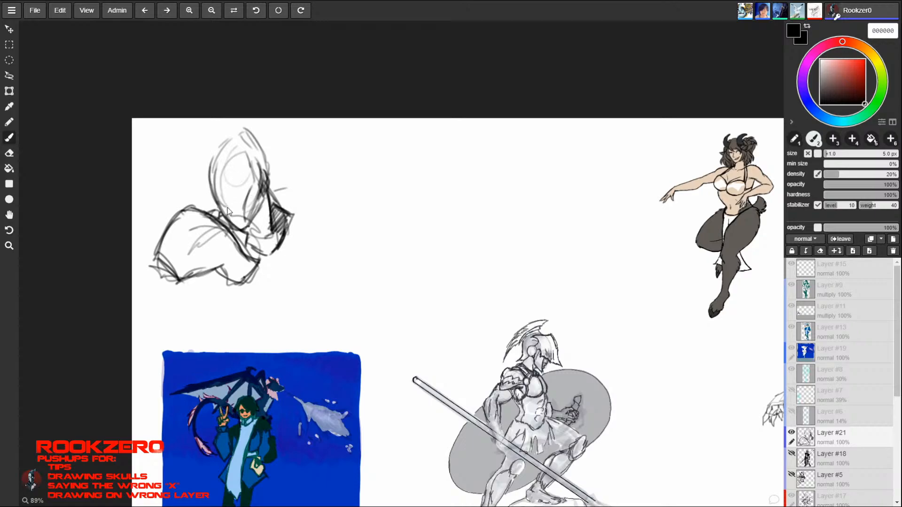
left_click_drag(217, 208, 232, 224)
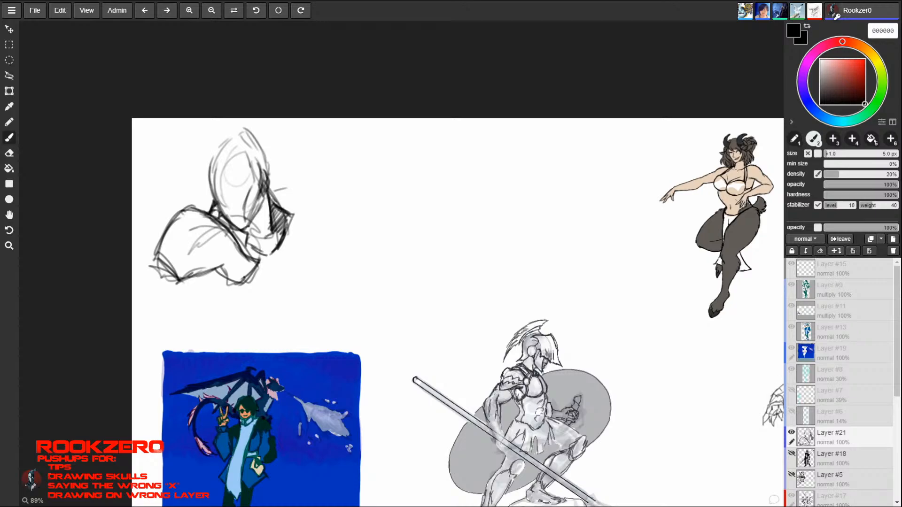
mouse_move(270, 194)
left_mouse_down()
mouse_move(294, 215)
mouse_move(281, 244)
mouse_move(291, 226)
left_mouse_up()
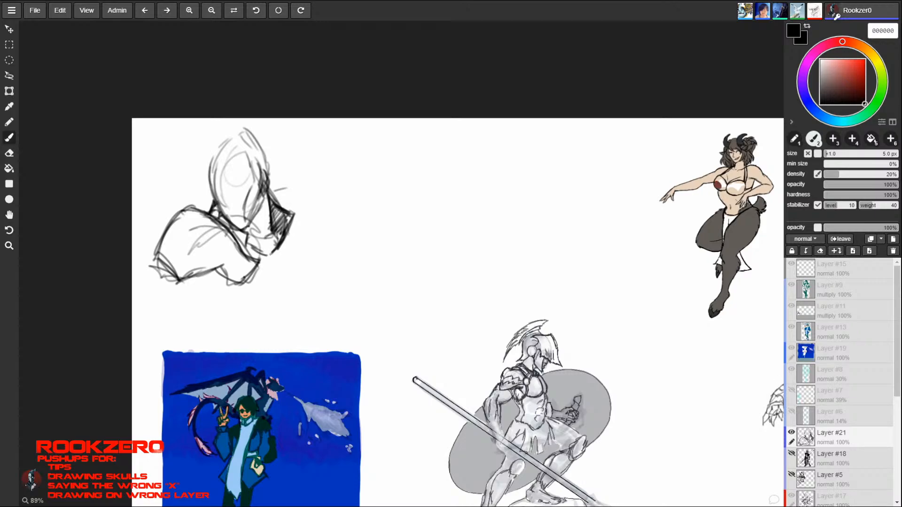
mouse_move(281, 240)
left_mouse_down()
mouse_move(276, 226)
mouse_move(289, 212)
left_mouse_up()
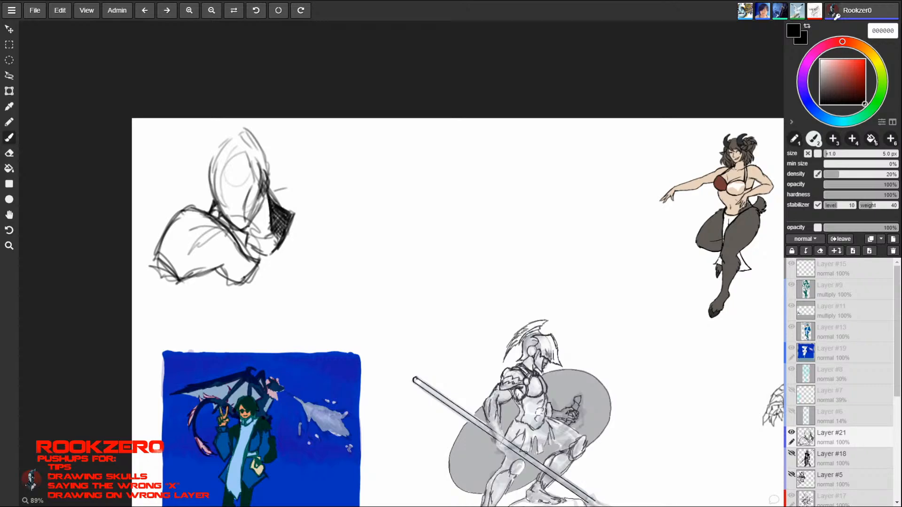
- Darken the head's outer contour and shape its crown into a pointed dome
mouse_move(218, 197)
left_mouse_down()
mouse_move(211, 164)
mouse_move(238, 126)
mouse_move(256, 141)
left_mouse_up()
mouse_move(270, 178)
left_mouse_down()
mouse_move(264, 143)
mouse_move(234, 127)
left_mouse_up()
mouse_move(267, 151)
left_mouse_down()
mouse_move(232, 126)
mouse_move(217, 147)
left_mouse_up()
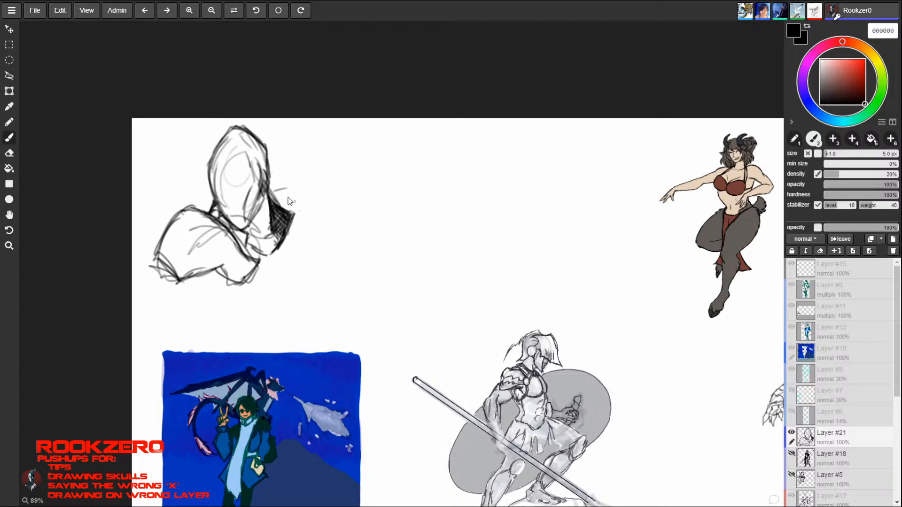
- Thicken the shoulder guard's outline and extend its lower edge and chest piece into jagged points
mouse_move(194, 202)
left_mouse_down()
mouse_move(223, 220)
mouse_move(244, 257)
left_mouse_up()
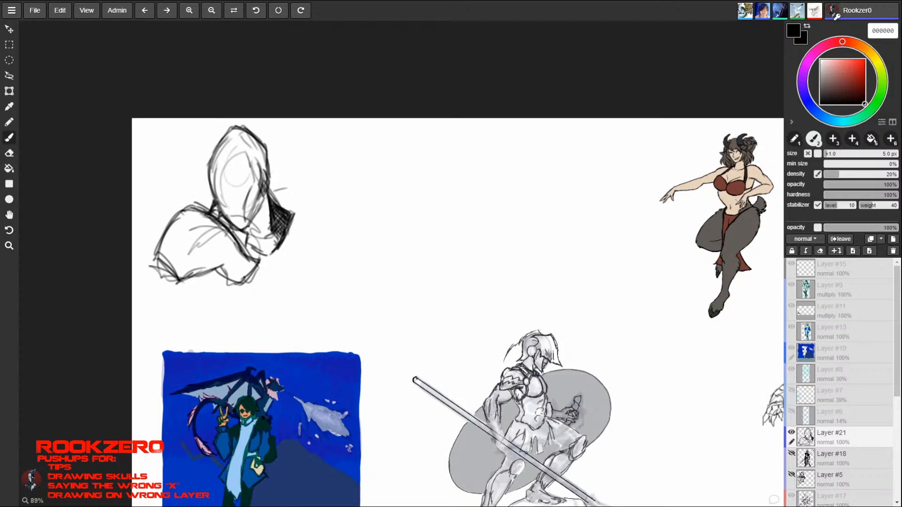
left_click_drag(211, 217, 245, 254)
mouse_move(193, 203)
left_mouse_down()
mouse_move(244, 248)
mouse_move(187, 209)
mouse_move(150, 249)
mouse_move(203, 290)
mouse_move(235, 262)
left_mouse_up()
mouse_move(201, 289)
left_mouse_down()
mouse_move(236, 261)
mouse_move(240, 291)
left_mouse_up()
left_click_drag(240, 291, 267, 260)
left_click_drag(267, 259, 256, 273)
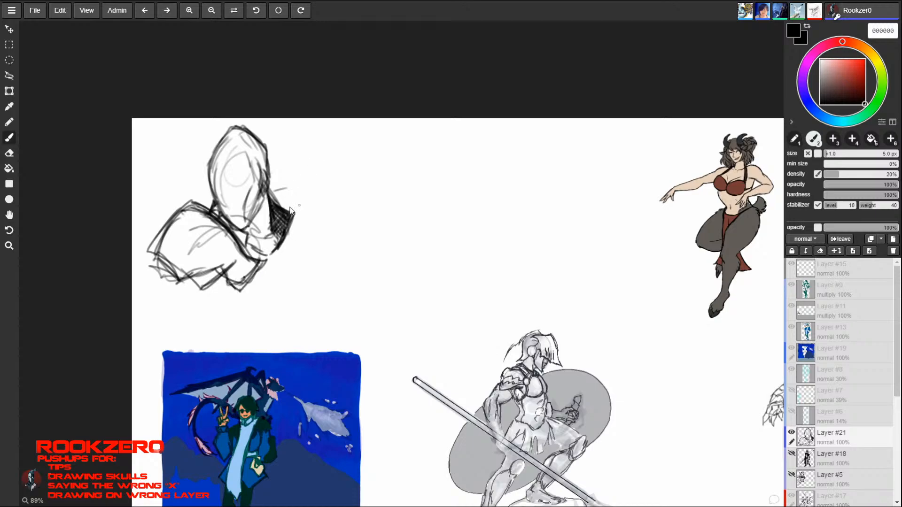
- Add a pointed tip to the hatched collar and a small raised collar piece on the neck's other side
mouse_move(288, 238)
left_mouse_down()
mouse_move(298, 219)
mouse_move(306, 230)
left_mouse_up()
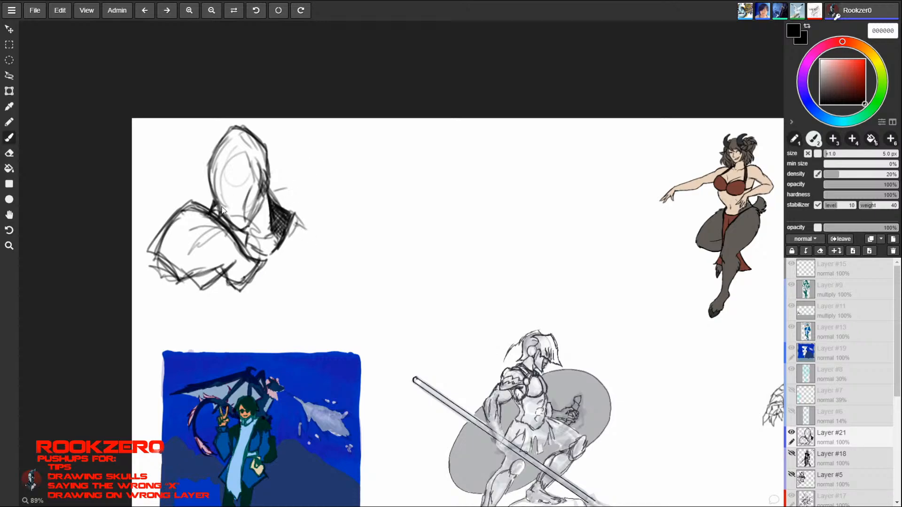
left_click_drag(216, 208, 258, 241)
mouse_move(211, 191)
left_mouse_down()
mouse_move(202, 206)
mouse_move(213, 191)
left_mouse_up()
left_click_drag(207, 198, 230, 224)
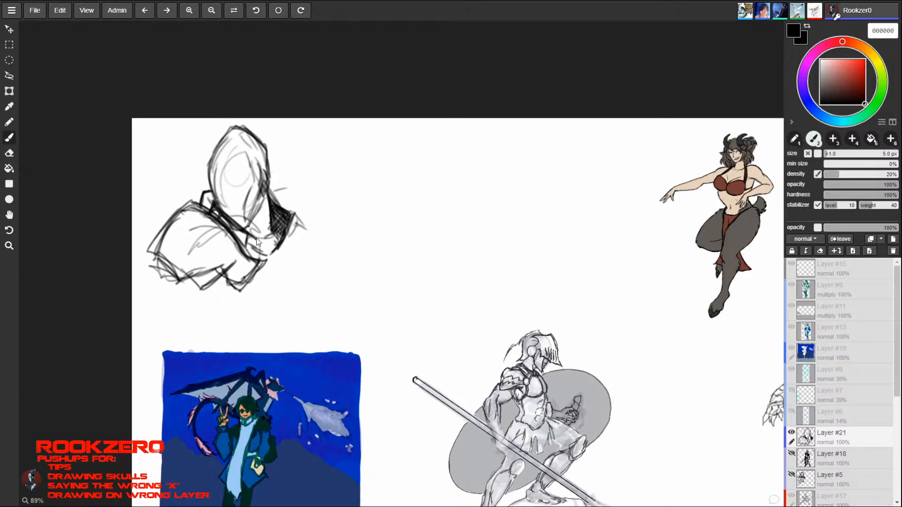
key("e")
key("b")
- Darken the jaw and dome outline and add a dark ear-like shape on the right side of the head
mouse_move(240, 234)
left_mouse_down()
mouse_move(215, 206)
mouse_move(247, 236)
left_mouse_up()
mouse_move(213, 201)
left_mouse_down()
mouse_move(250, 238)
mouse_move(227, 228)
mouse_move(249, 225)
left_mouse_up()
mouse_move(269, 189)
left_mouse_down()
mouse_move(250, 220)
mouse_move(270, 180)
mouse_move(269, 191)
mouse_move(262, 173)
left_mouse_up()
left_click_drag(269, 166, 262, 174)
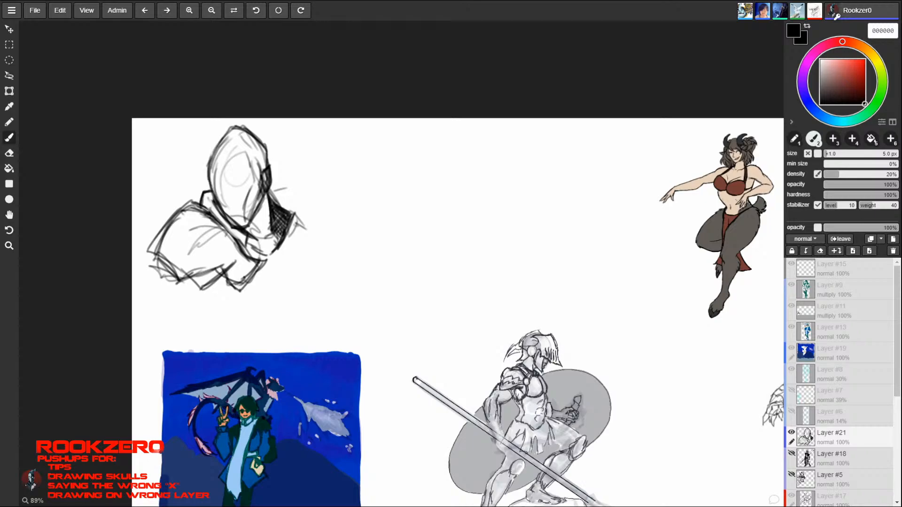
mouse_move(233, 130)
left_mouse_down()
mouse_move(246, 131)
mouse_move(270, 165)
left_mouse_up()
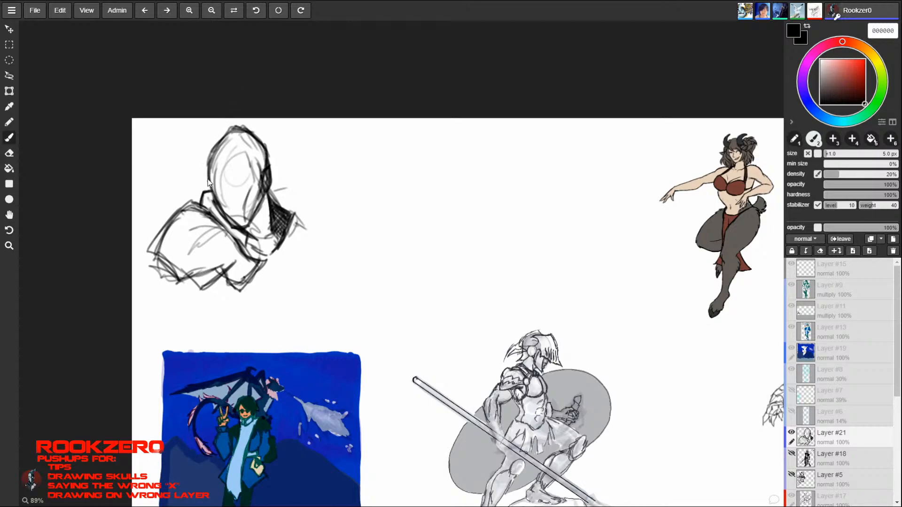
left_click_drag(205, 182, 237, 228)
- Draw a trial centre line on the face and erase the construction lines inside the head
left_click_drag(236, 132, 236, 215)
mouse_move(236, 132)
left_mouse_down()
mouse_move(231, 189)
mouse_move(248, 225)
left_mouse_up()
left_click(262, 171, "alt")
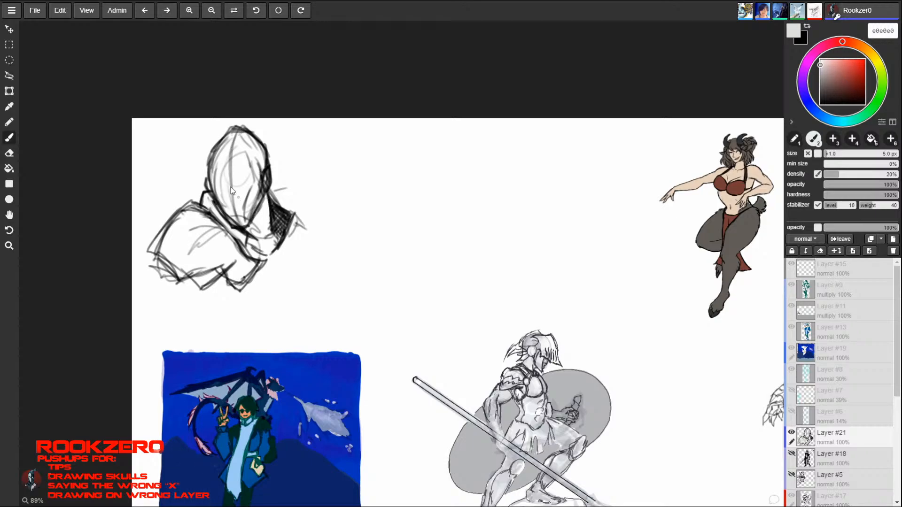
key("e")
mouse_move(256, 160)
left_mouse_down()
mouse_move(246, 214)
mouse_move(251, 170)
mouse_move(230, 188)
mouse_move(241, 223)
left_mouse_up()
key("b")
key("e")
mouse_move(228, 147)
left_mouse_down()
mouse_move(238, 142)
mouse_move(220, 184)
mouse_move(246, 145)
mouse_move(247, 212)
mouse_move(256, 186)
mouse_move(228, 223)
mouse_move(245, 227)
left_mouse_up()
key("b")
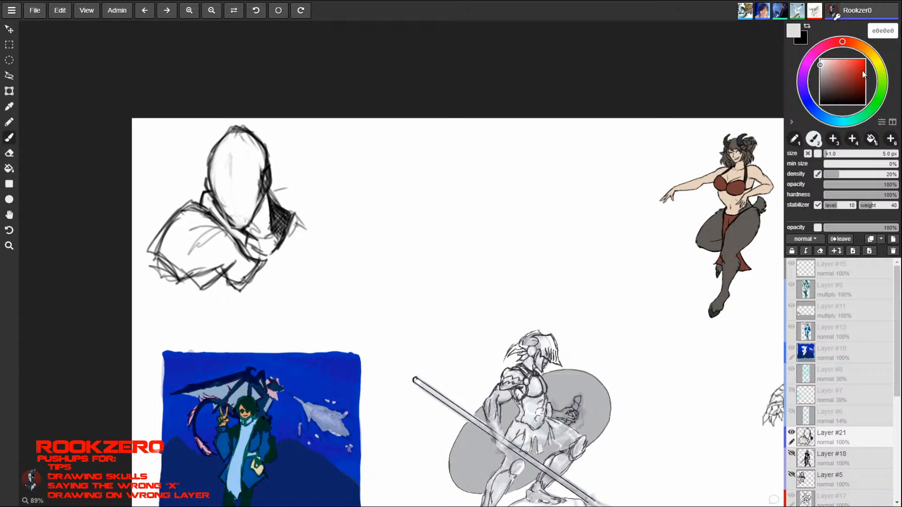
- Set the brush colour back to black, redraw the curved centre line down the face and reinforce the head outline
left_click_drag(864, 74, 894, 124)
mouse_move(218, 204)
left_mouse_down()
mouse_move(233, 235)
mouse_move(253, 230)
mouse_move(237, 229)
left_mouse_up()
left_click_drag(235, 132, 237, 226)
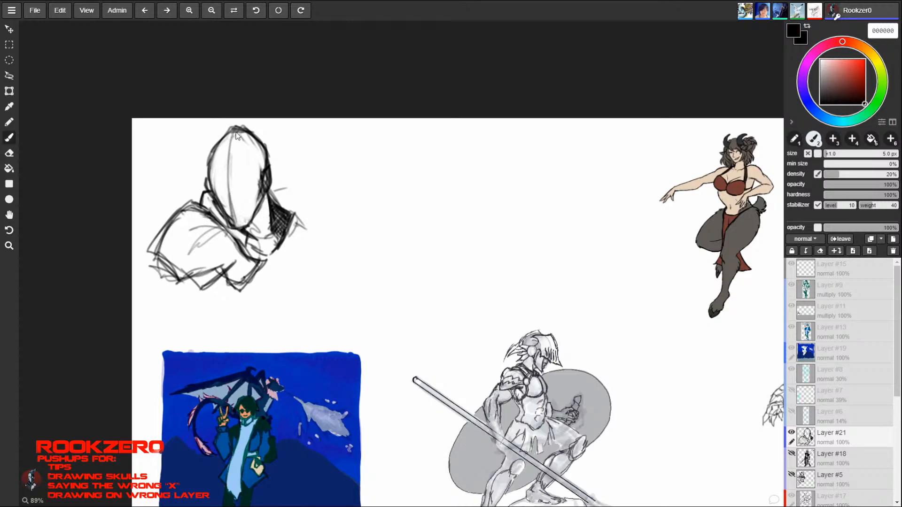
left_click_drag(233, 133, 238, 229)
left_click_drag(212, 150, 234, 128)
left_click_drag(218, 142, 208, 188)
mouse_move(206, 189)
left_mouse_down()
mouse_move(214, 144)
mouse_move(265, 145)
left_mouse_up()
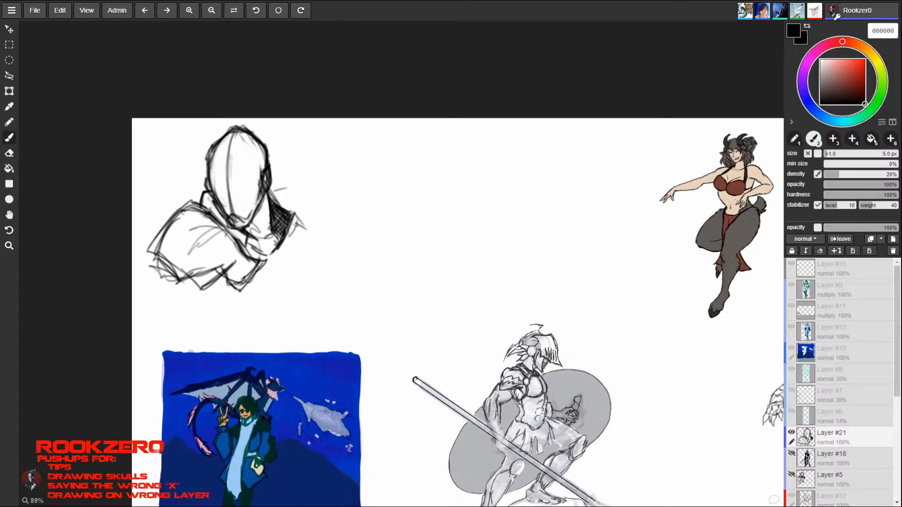
- Draw a V-shaped mask edge across the lower face and upright pointed fins on both sides of the head
mouse_move(220, 201)
left_mouse_down()
mouse_move(235, 207)
mouse_move(259, 185)
mouse_move(215, 197)
mouse_move(262, 182)
mouse_move(289, 136)
left_mouse_up()
mouse_move(271, 174)
left_mouse_down()
mouse_move(288, 137)
mouse_move(286, 153)
left_mouse_up()
left_click_drag(265, 190, 284, 132)
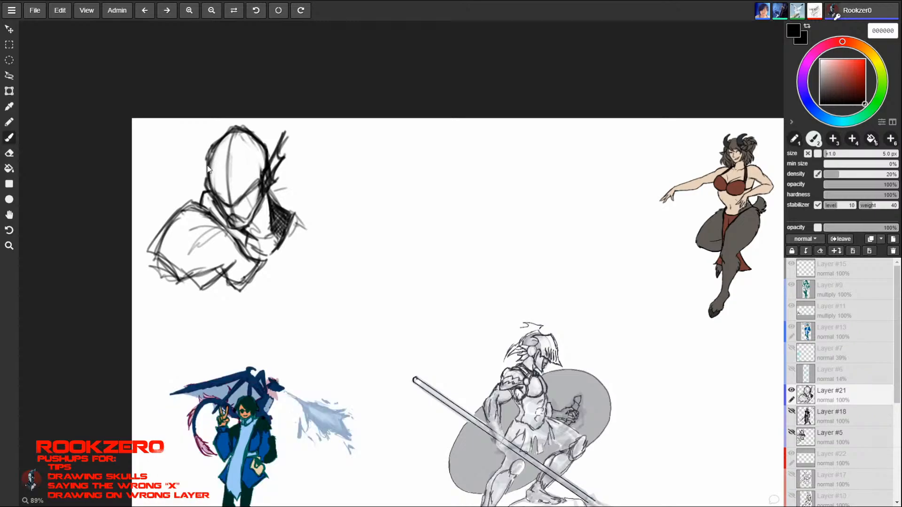
mouse_move(209, 158)
left_mouse_down()
mouse_move(203, 129)
mouse_move(212, 146)
mouse_move(205, 192)
left_mouse_up()
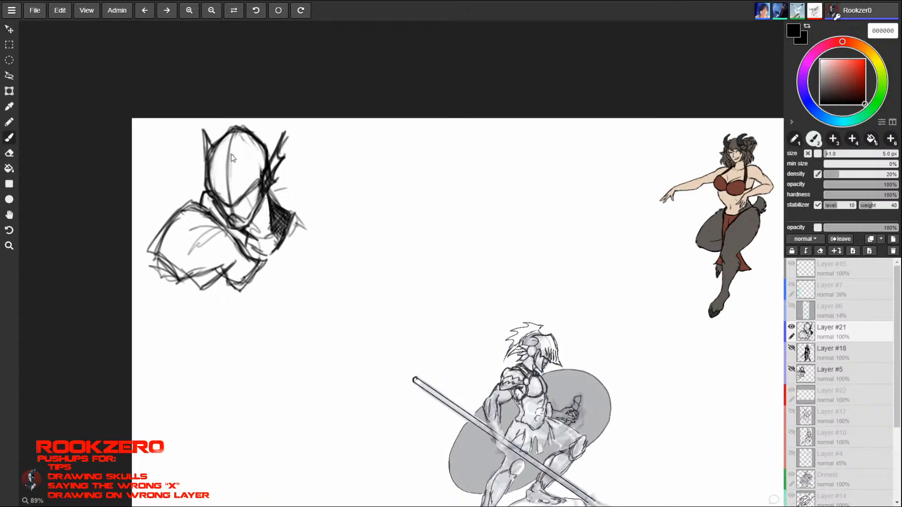
- Round off the crown, erase the face's centre line and darken the V-shaped edge above the chin
mouse_move(231, 207)
left_mouse_down()
mouse_move(227, 141)
mouse_move(232, 202)
left_mouse_up()
mouse_move(231, 131)
left_mouse_down()
mouse_move(211, 149)
mouse_move(206, 176)
mouse_move(224, 137)
left_mouse_up()
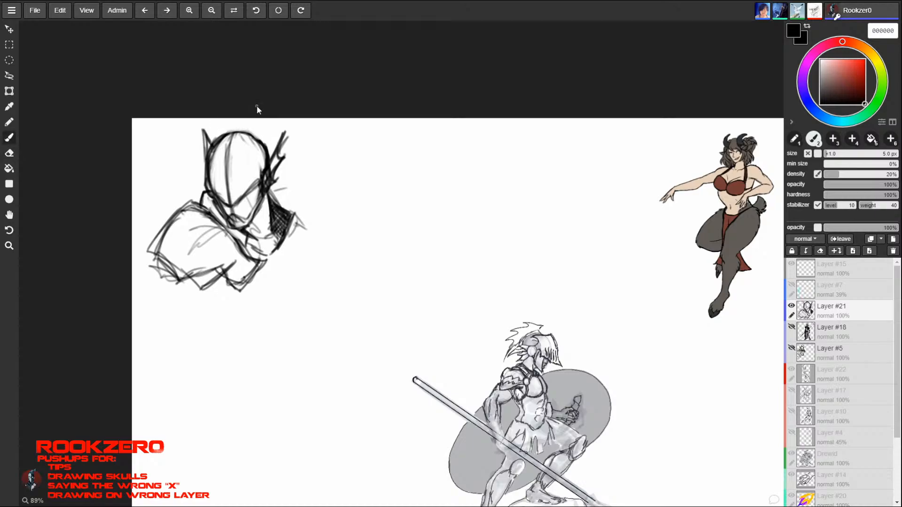
key("e")
mouse_move(227, 196)
left_mouse_down()
mouse_move(236, 153)
mouse_move(227, 145)
mouse_move(229, 195)
left_mouse_up()
key("b")
key("e")
key("b")
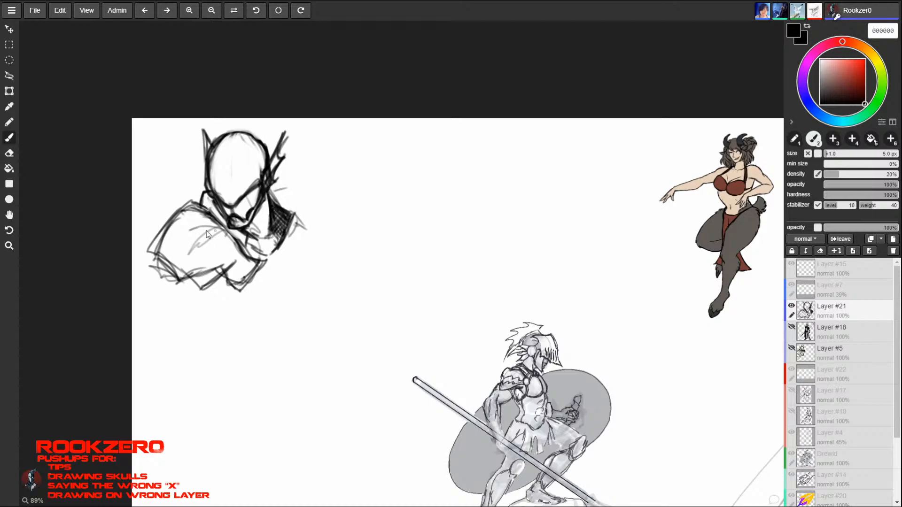
- Erase the shoulder guard, chest piece and raised left collar, keeping the head and the hatched collar
left_click_drag(185, 206, 230, 238)
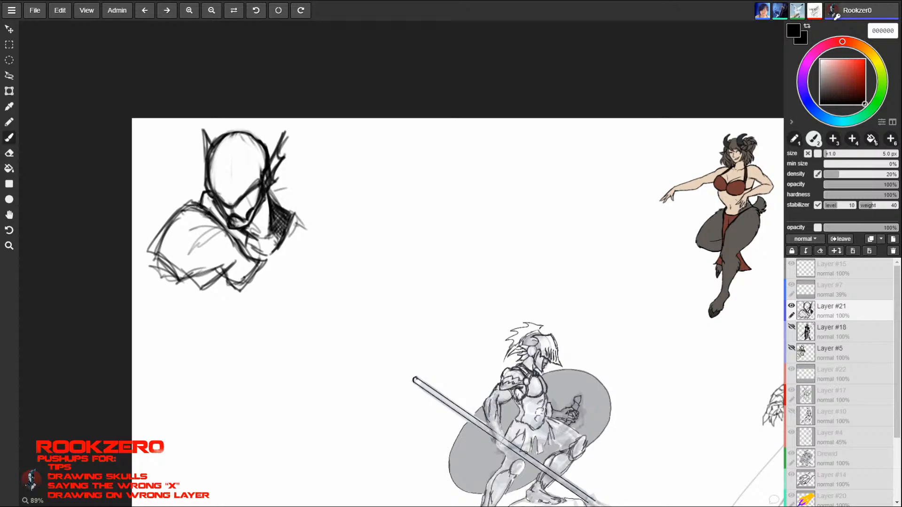
mouse_move(202, 207)
left_mouse_down()
mouse_move(196, 196)
mouse_move(243, 238)
left_mouse_up()
key("e")
mouse_move(183, 212)
left_mouse_down()
mouse_move(162, 275)
mouse_move(241, 276)
mouse_move(199, 221)
mouse_move(234, 246)
mouse_move(246, 288)
mouse_move(157, 235)
mouse_move(190, 293)
left_mouse_up()
key("b")
key("e")
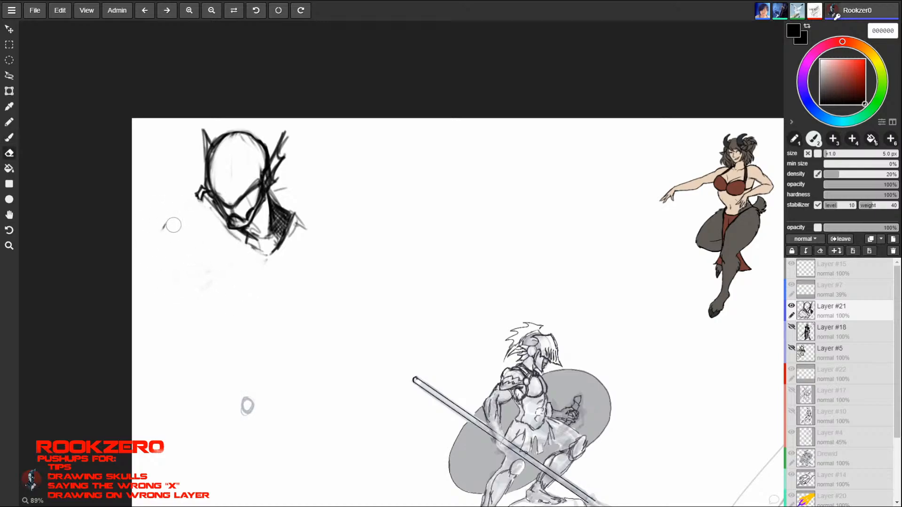
mouse_move(187, 210)
left_mouse_down()
mouse_move(197, 209)
mouse_move(195, 184)
mouse_move(163, 259)
mouse_move(196, 266)
mouse_move(199, 218)
left_mouse_up()
key("b")
key("e")
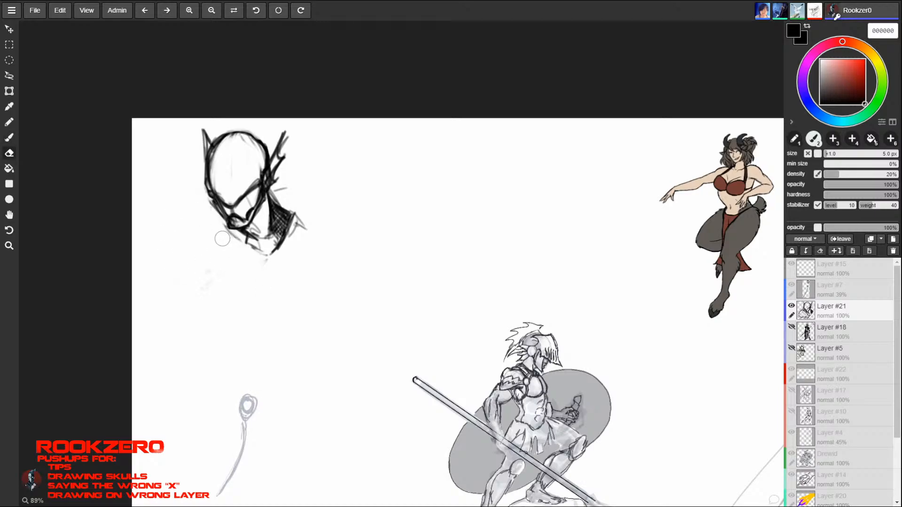
- Erase the leftover sketch lines beneath the chin and beside the hatched collar
key("b")
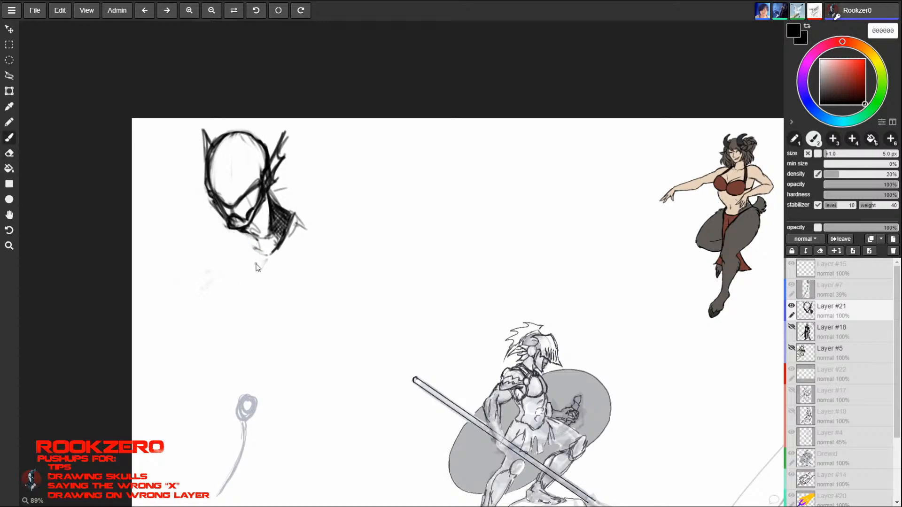
key("e")
left_click_drag(247, 232, 258, 233)
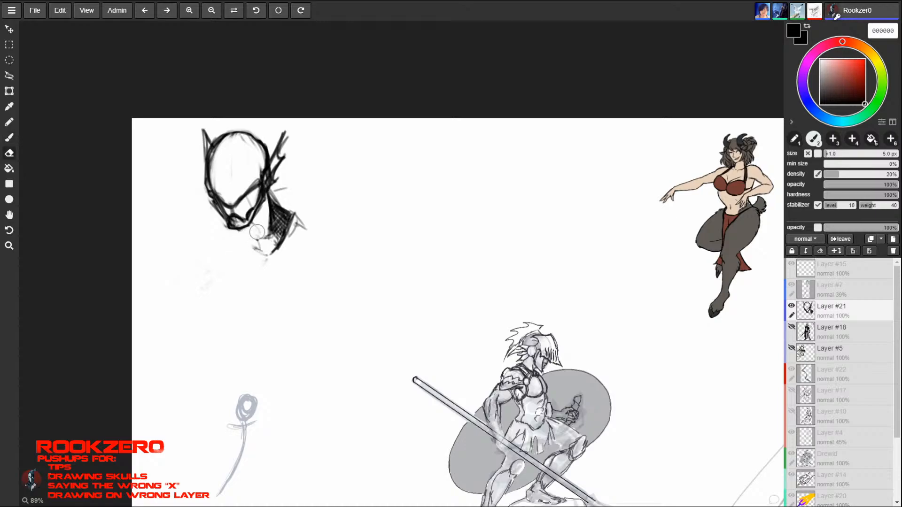
key("b")
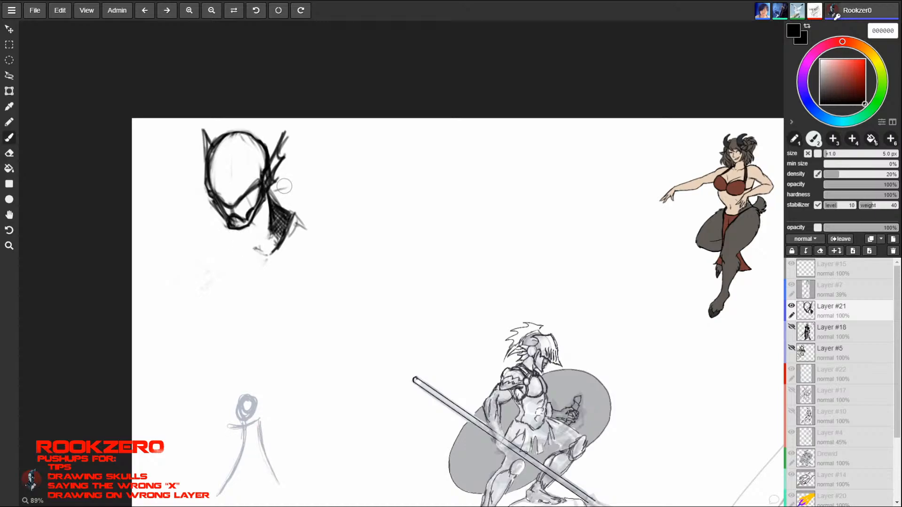
key("e")
key("b")
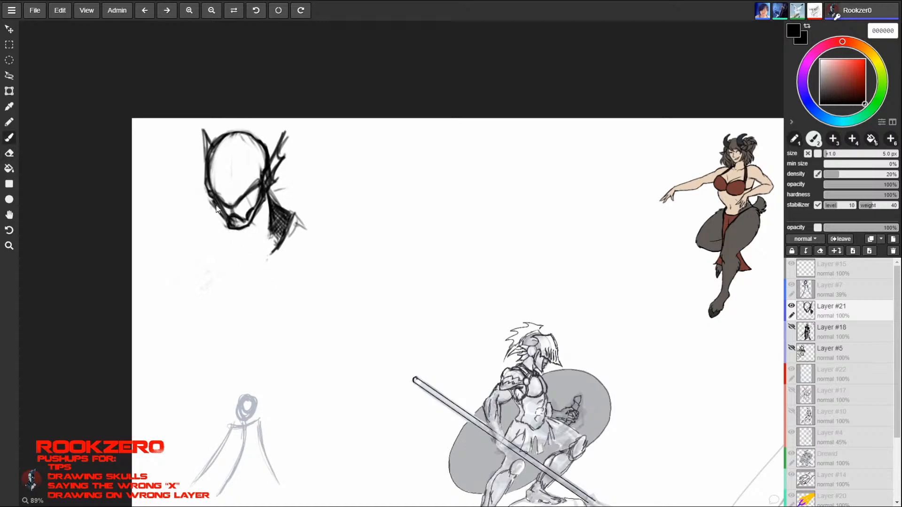
- Draw the neck below the mask with several converging lines running down from the jaw
left_click_drag(225, 225, 247, 245)
mouse_move(267, 198)
left_mouse_down()
mouse_move(260, 251)
mouse_move(250, 248)
left_mouse_up()
left_click_drag(263, 235, 249, 251)
left_click_drag(268, 196, 260, 249)
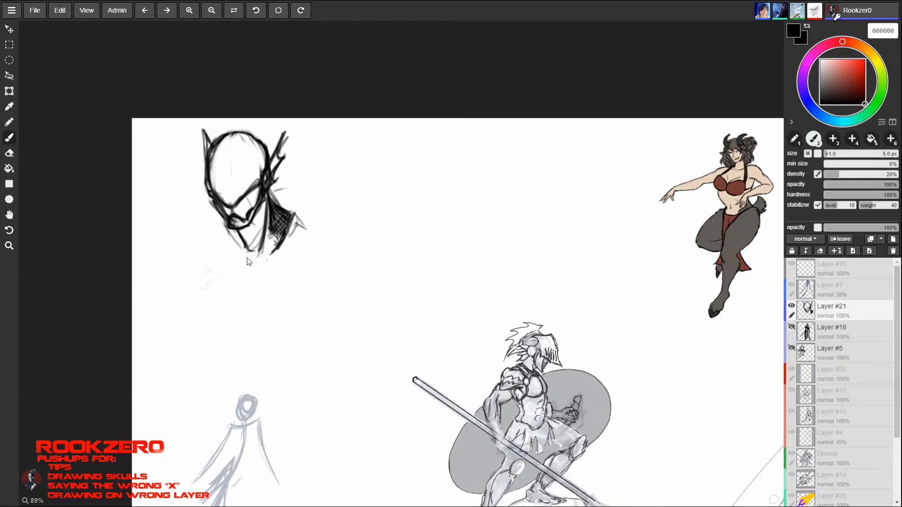
- Sketch the neckline, the raised collar rising beside the head and a rounded shoulder outline beyond it
mouse_move(234, 233)
left_mouse_down()
mouse_move(218, 254)
mouse_move(248, 260)
mouse_move(276, 250)
mouse_move(329, 192)
mouse_move(280, 259)
left_mouse_up()
mouse_move(311, 207)
left_mouse_down()
mouse_move(279, 261)
mouse_move(294, 275)
left_mouse_up()
mouse_move(301, 277)
left_mouse_down()
mouse_move(332, 223)
mouse_move(325, 192)
left_mouse_up()
left_click_drag(326, 192, 344, 216)
mouse_move(345, 218)
left_mouse_down()
mouse_move(352, 227)
mouse_move(324, 295)
left_mouse_up()
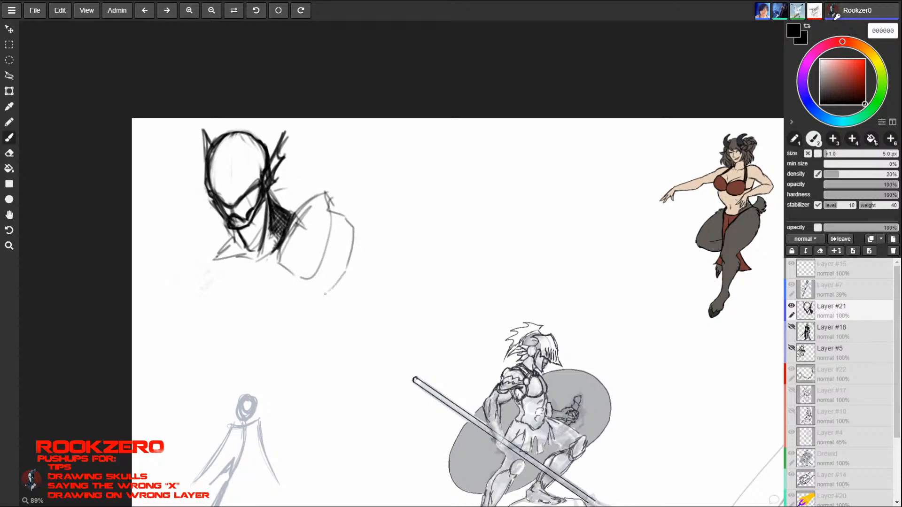
- Darken the right-hand shoulder guard's angular outer edge and draw its lower rim towards the chest
mouse_move(276, 249)
left_mouse_down()
mouse_move(299, 275)
mouse_move(322, 282)
mouse_move(324, 299)
left_mouse_up()
left_click_drag(325, 298, 357, 233)
mouse_move(356, 231)
left_mouse_down()
mouse_move(327, 209)
mouse_move(351, 251)
left_mouse_up()
left_click_drag(333, 213, 356, 271)
mouse_move(356, 271)
left_mouse_down()
mouse_move(332, 295)
mouse_move(306, 305)
mouse_move(307, 313)
mouse_move(360, 270)
left_mouse_up()
mouse_move(323, 289)
left_mouse_down()
mouse_move(305, 315)
mouse_move(269, 264)
mouse_move(263, 270)
left_mouse_up()
- Sketch the left-hand collar flap, its shoulder curve and the chest edge running down from it
mouse_move(214, 217)
left_mouse_down()
mouse_move(199, 252)
mouse_move(218, 285)
left_mouse_up()
left_click_drag(217, 221, 222, 276)
mouse_move(208, 217)
left_mouse_down()
mouse_move(175, 258)
mouse_move(231, 295)
left_mouse_up()
mouse_move(204, 272)
left_mouse_down()
mouse_move(264, 296)
mouse_move(300, 212)
mouse_move(225, 295)
left_mouse_up()
mouse_move(214, 256)
left_mouse_down()
mouse_move(307, 295)
mouse_move(240, 308)
mouse_move(239, 341)
left_mouse_up()
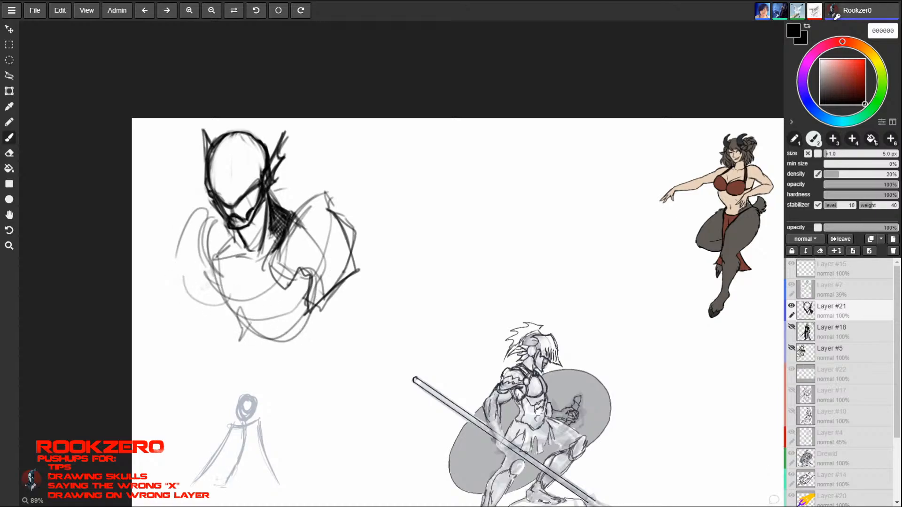
- Try further lines on the right-hand shoulder and chest, and erase that shoulder guard while keeping the collar's upper edge
left_click_drag(312, 305, 302, 324)
left_click_drag(317, 189, 268, 266)
mouse_move(286, 220)
left_mouse_down()
mouse_move(264, 269)
mouse_move(288, 227)
mouse_move(266, 289)
mouse_move(300, 220)
mouse_move(283, 282)
mouse_move(301, 228)
mouse_move(320, 254)
mouse_move(322, 279)
mouse_move(303, 300)
mouse_move(314, 293)
mouse_move(331, 214)
mouse_move(333, 313)
mouse_move(352, 261)
mouse_move(355, 272)
left_mouse_up()
key("e")
key("b")
key("e")
key("b")
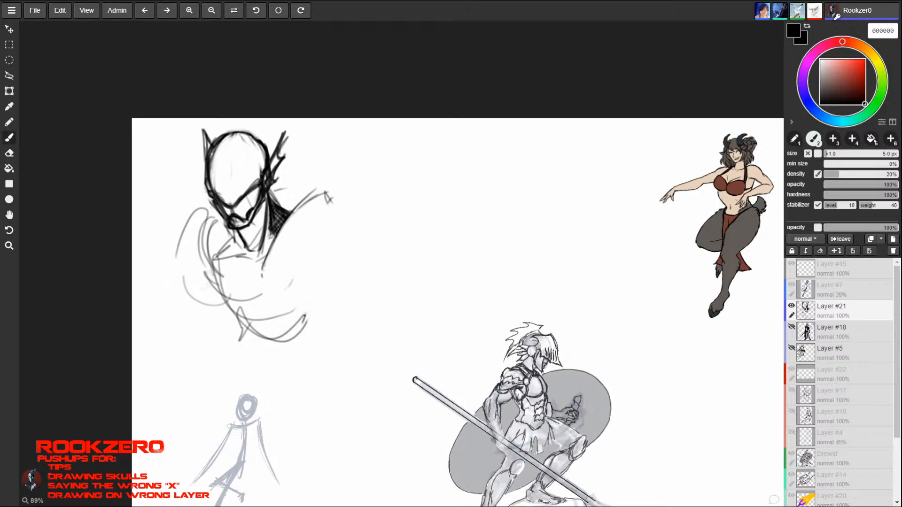
- Redraw the raised collar as two broad lapels on both sides of the neck, meeting towards the chest
left_click_drag(281, 221, 261, 273)
mouse_move(321, 195)
left_mouse_down()
mouse_move(327, 211)
mouse_move(269, 284)
mouse_move(279, 297)
mouse_move(297, 245)
left_mouse_up()
mouse_move(232, 298)
left_mouse_down()
mouse_move(207, 263)
mouse_move(223, 225)
mouse_move(206, 263)
mouse_move(234, 302)
left_mouse_up()
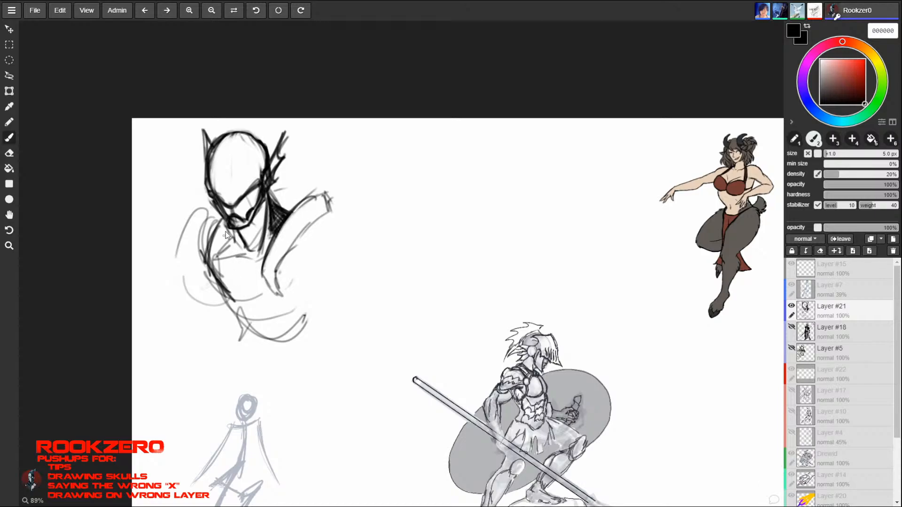
mouse_move(224, 220)
left_mouse_down()
mouse_move(206, 266)
mouse_move(195, 234)
left_mouse_up()
left_click_drag(215, 216, 179, 246)
mouse_move(180, 246)
left_mouse_down()
mouse_move(199, 285)
mouse_move(246, 318)
left_mouse_up()
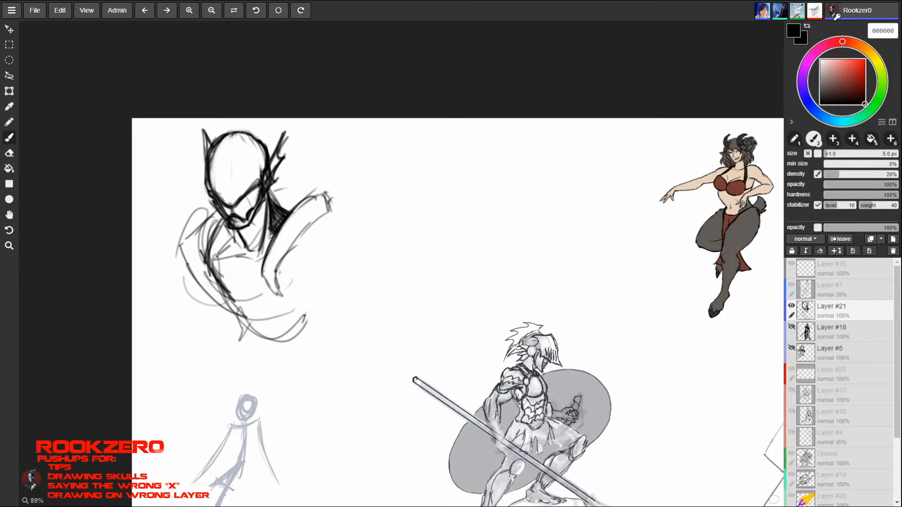
left_click_drag(210, 267, 247, 319)
left_click_drag(296, 200, 258, 281)
left_click_drag(295, 194, 261, 263)
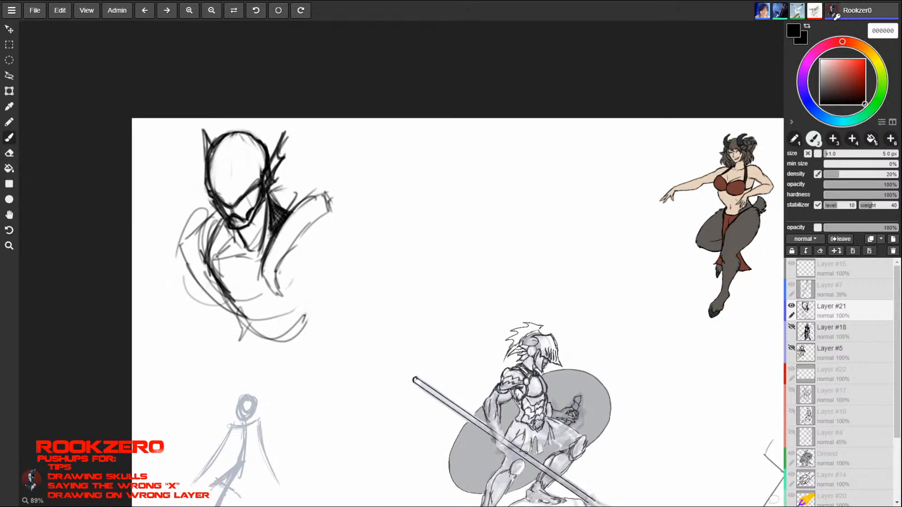
- Add a small bump behind the neck and fill the area around the neck with dark grey 191919
left_click_drag(270, 191, 283, 185)
mouse_move(272, 188)
left_mouse_down()
mouse_move(291, 188)
mouse_move(276, 198)
mouse_move(287, 210)
mouse_move(268, 219)
mouse_move(274, 203)
left_mouse_up()
left_click(273, 201, "alt")
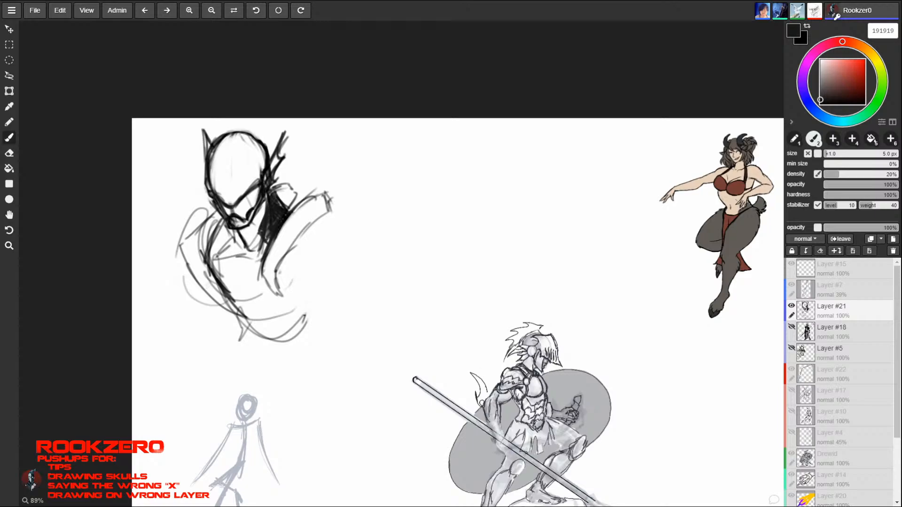
mouse_move(233, 230)
left_mouse_down()
mouse_move(226, 245)
mouse_move(233, 252)
mouse_move(228, 246)
left_mouse_up()
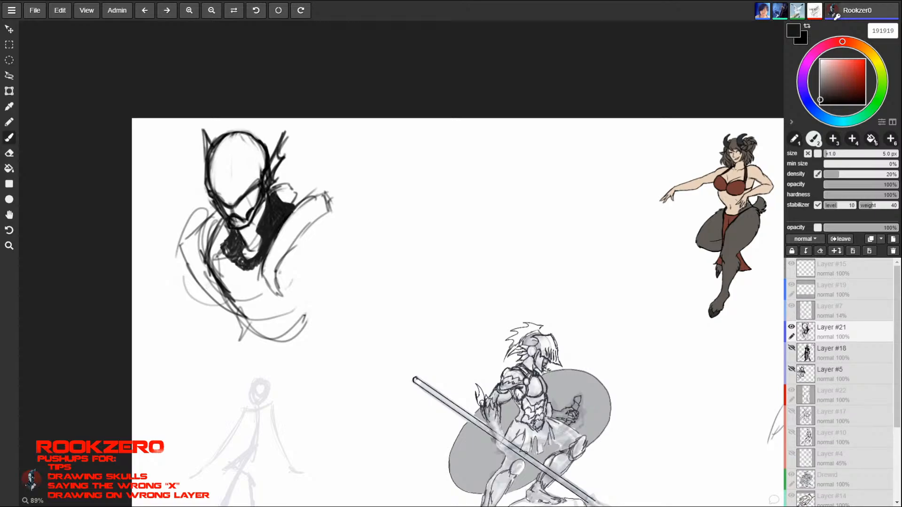
mouse_move(221, 244)
left_mouse_down()
mouse_move(234, 261)
mouse_move(227, 251)
left_mouse_up()
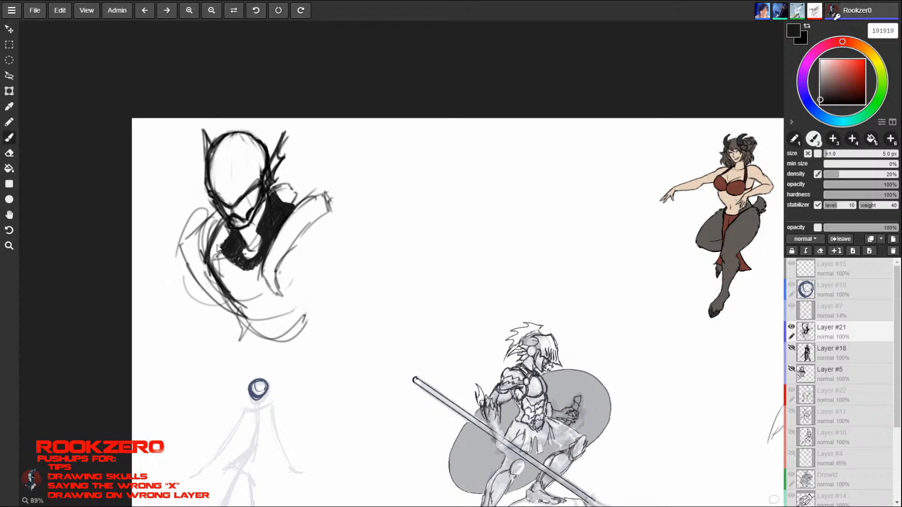
- Darken both collar lapels and extend the right-hand one with a pointed upper corner and a lower tip
mouse_move(200, 222)
left_mouse_down()
mouse_move(179, 244)
mouse_move(217, 299)
mouse_move(237, 312)
left_mouse_up()
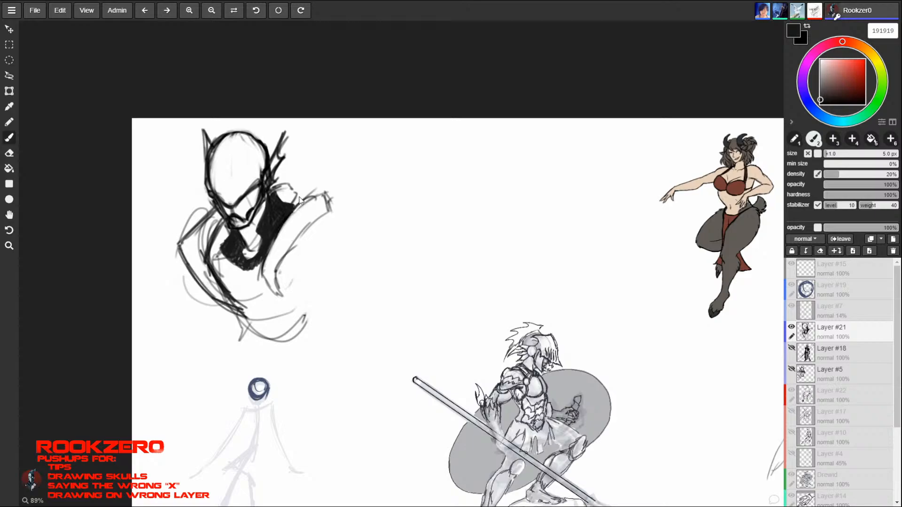
mouse_move(272, 240)
left_mouse_down()
mouse_move(263, 277)
mouse_move(266, 266)
left_mouse_up()
mouse_move(295, 204)
left_mouse_down()
mouse_move(314, 180)
mouse_move(330, 219)
left_mouse_up()
mouse_move(315, 180)
left_mouse_down()
mouse_move(325, 189)
mouse_move(270, 284)
left_mouse_up()
mouse_move(305, 201)
left_mouse_down()
mouse_move(284, 235)
mouse_move(278, 284)
left_mouse_up()
mouse_move(272, 243)
left_mouse_down()
mouse_move(261, 282)
mouse_move(283, 305)
left_mouse_up()
mouse_move(266, 286)
left_mouse_down()
mouse_move(288, 311)
mouse_move(280, 257)
left_mouse_up()
mouse_move(277, 287)
left_mouse_down()
mouse_move(280, 256)
mouse_move(312, 221)
left_mouse_up()
left_click_drag(278, 263, 335, 205)
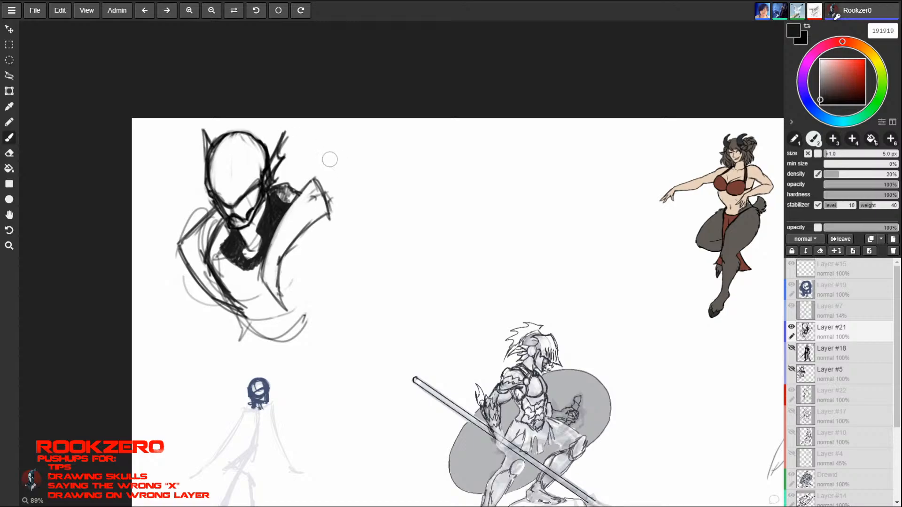
- Rework the hatched bump behind the neck, alternating the eraser with the brush at 4 px
key("e")
key("b")
key("e")
key("b")
key("e")
key("b")
key("e")
key("b")
key("e")
key("b")
key("e")
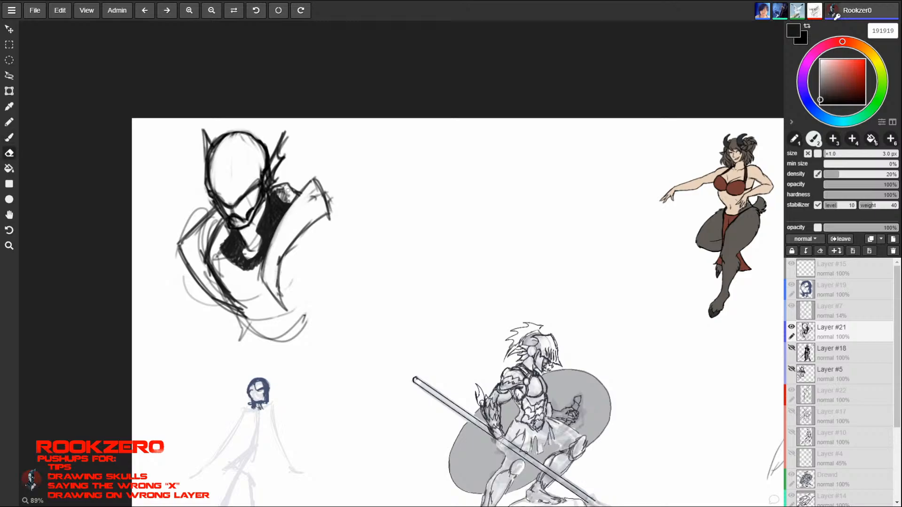
key("b")
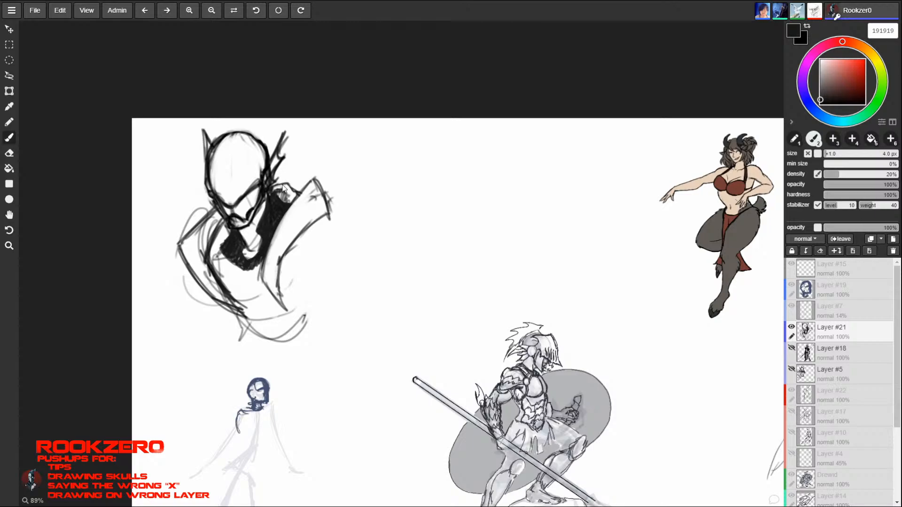
key("]")
mouse_move(283, 188)
left_mouse_down()
mouse_move(300, 194)
mouse_move(284, 213)
left_mouse_up()
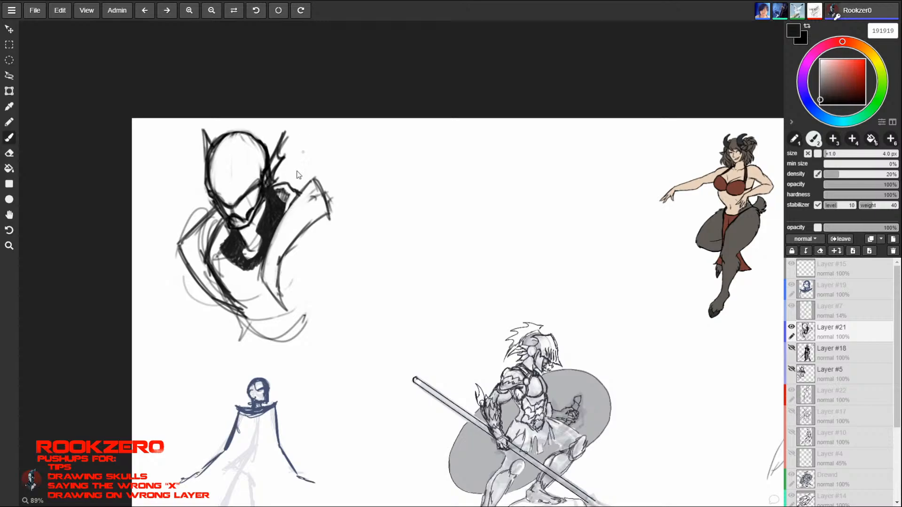
- Set the brush size to 6 px and clean up the lower edge of the dark area around the neck
key("bracketright")
key("bracketright")
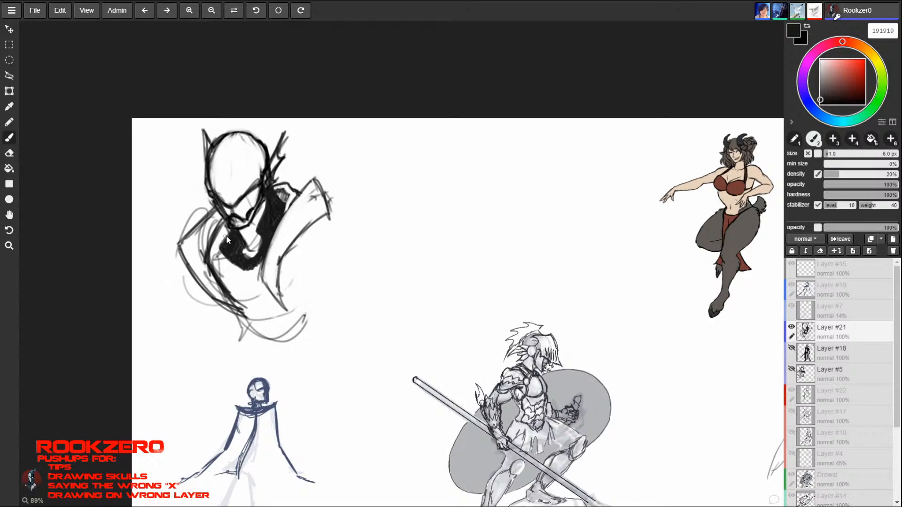
key("e")
key("b")
key("e")
key("b")
mouse_move(229, 230)
left_mouse_down()
mouse_move(221, 252)
mouse_move(255, 269)
left_mouse_up()
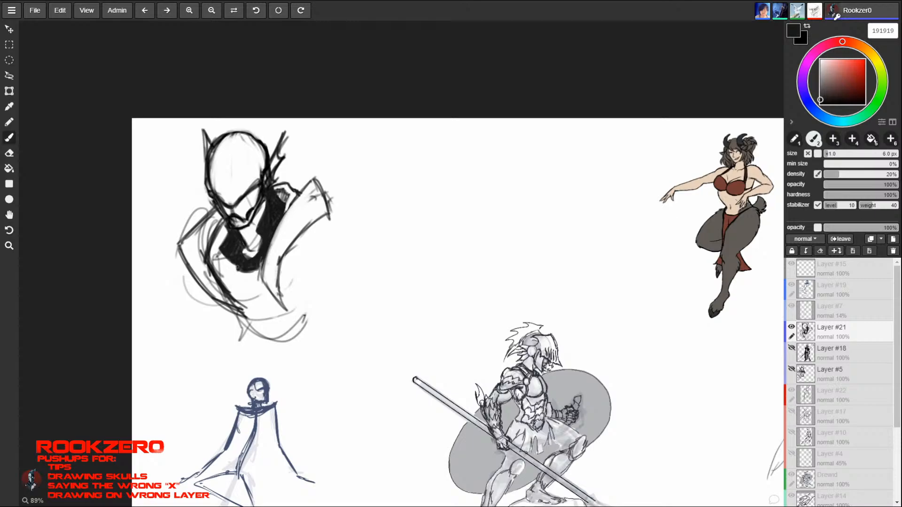
left_click_drag(242, 270, 250, 270)
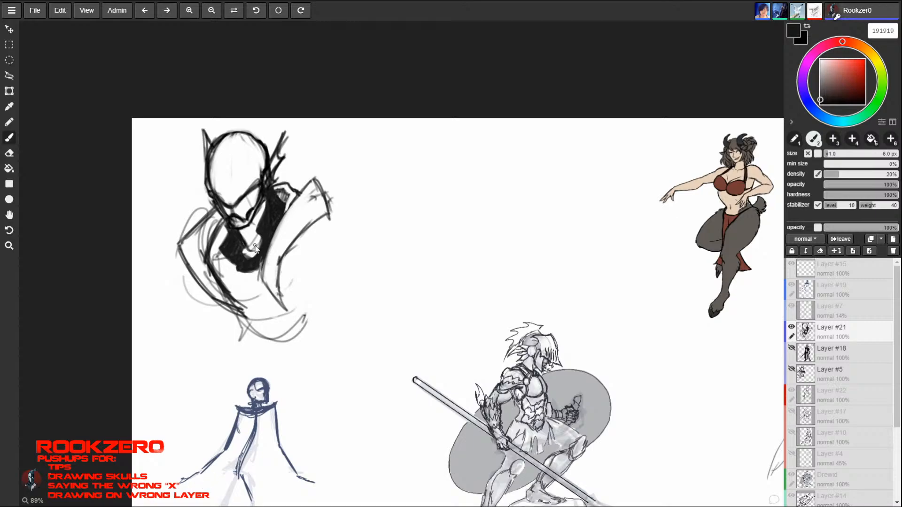
- Shade the inside of the left-hand lapel with dark strokes down towards the chest
mouse_move(229, 229)
left_mouse_down()
mouse_move(220, 241)
mouse_move(225, 275)
left_mouse_up()
mouse_move(225, 276)
left_mouse_down()
mouse_move(218, 238)
mouse_move(212, 266)
mouse_move(221, 278)
left_mouse_up()
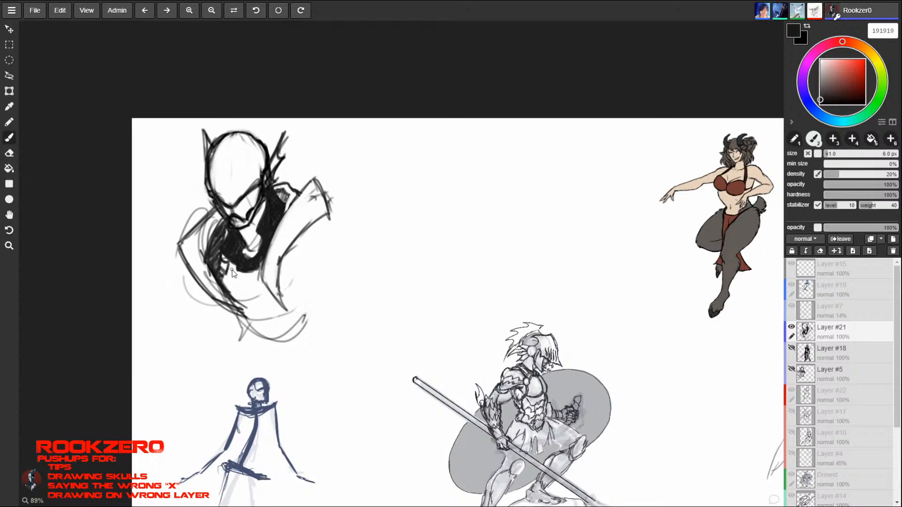
mouse_move(230, 268)
left_mouse_down()
mouse_move(221, 290)
mouse_move(233, 295)
left_mouse_up()
- Draw a large flared shoulder guard with curved inner lines outside the right-hand lapel
left_click_drag(296, 221, 329, 296)
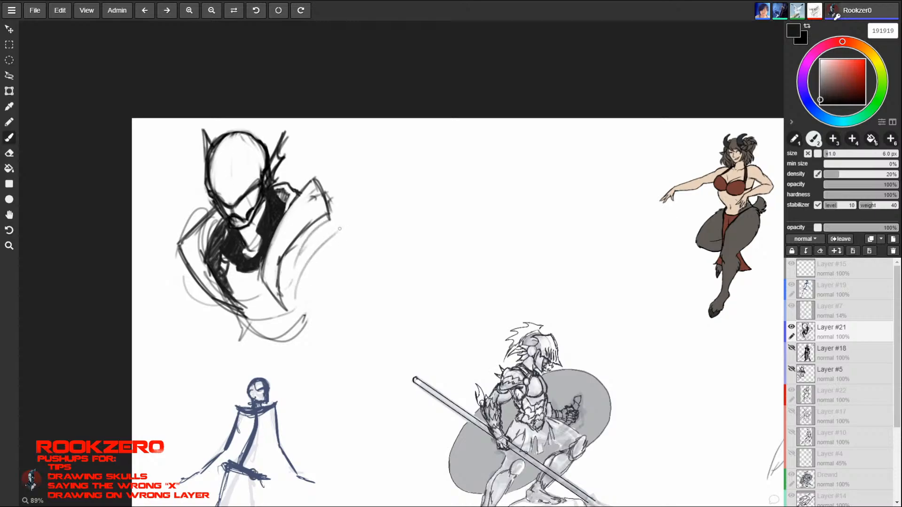
left_click_drag(328, 219, 362, 273)
mouse_move(304, 313)
left_mouse_down()
mouse_move(353, 295)
mouse_move(329, 311)
mouse_move(370, 284)
left_mouse_up()
mouse_move(333, 219)
left_mouse_down()
mouse_move(370, 287)
mouse_move(355, 260)
left_mouse_up()
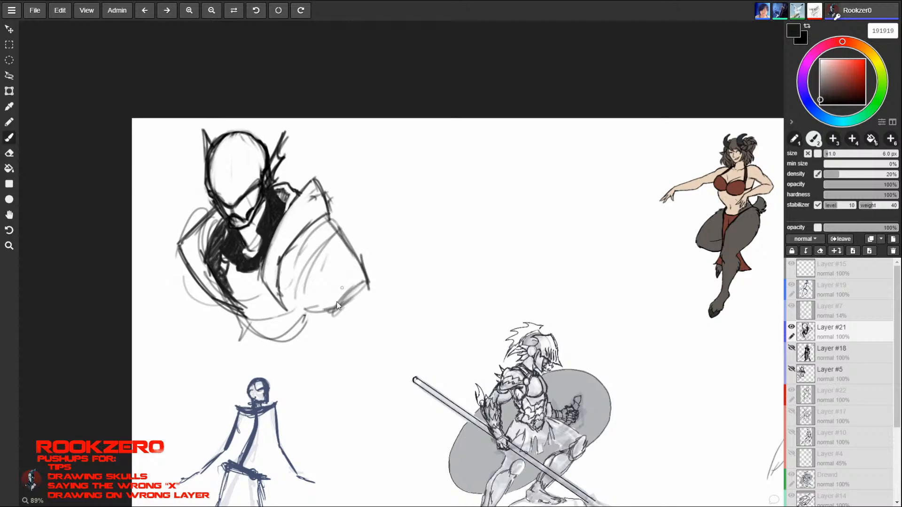
left_click_drag(343, 303, 294, 308)
- Outline the left-hand shoulder guard and a pointed chest plate with a double lower rim
mouse_move(179, 248)
left_mouse_down()
mouse_move(198, 291)
mouse_move(187, 308)
mouse_move(225, 324)
left_mouse_up()
mouse_move(184, 276)
left_mouse_down()
mouse_move(180, 305)
mouse_move(214, 321)
mouse_move(246, 308)
left_mouse_up()
mouse_move(227, 276)
left_mouse_down()
mouse_move(237, 285)
mouse_move(262, 276)
mouse_move(237, 279)
mouse_move(261, 324)
mouse_move(241, 320)
mouse_move(249, 361)
mouse_move(288, 355)
mouse_move(318, 319)
left_mouse_up()
mouse_move(244, 333)
left_mouse_down()
mouse_move(264, 356)
mouse_move(308, 318)
mouse_move(256, 357)
mouse_move(284, 342)
mouse_move(308, 311)
left_mouse_up()
mouse_move(322, 315)
left_mouse_down()
mouse_move(264, 369)
mouse_move(250, 366)
left_mouse_up()
mouse_move(251, 366)
left_mouse_down()
mouse_move(286, 353)
mouse_move(314, 323)
left_mouse_up()
mouse_move(241, 345)
left_mouse_down()
mouse_move(253, 364)
mouse_move(254, 321)
mouse_move(235, 281)
mouse_move(254, 348)
left_mouse_up()
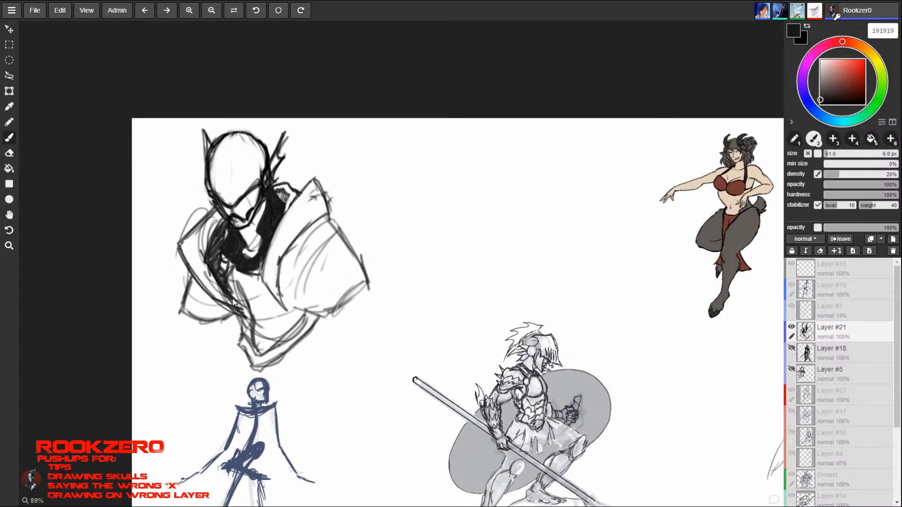
- Erase the chest plate's left edge and redraw it, along with the tip of the right-hand lapel
key("e")
left_click_drag(241, 299, 241, 345)
key("b")
mouse_move(266, 283)
left_mouse_down()
mouse_move(280, 312)
mouse_move(293, 313)
left_mouse_up()
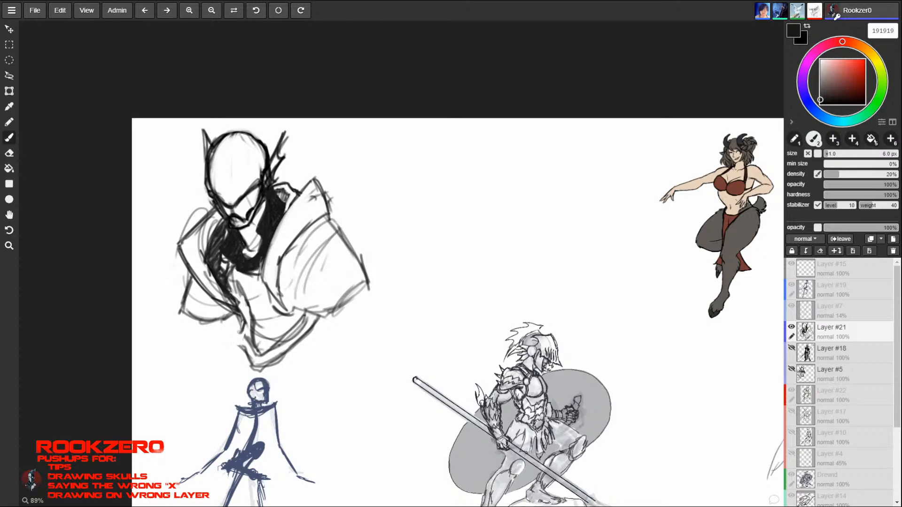
mouse_move(245, 330)
left_mouse_down()
mouse_move(235, 339)
mouse_move(253, 369)
left_mouse_up()
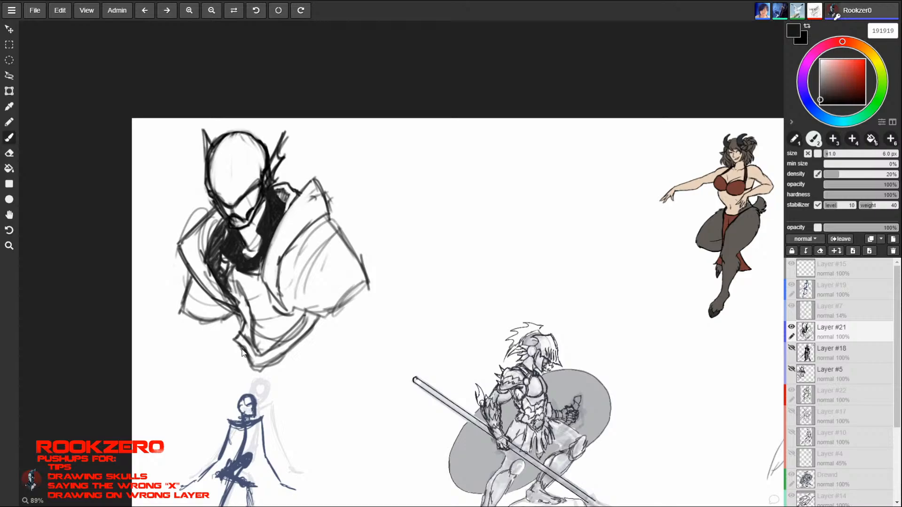
- Scale the armoured bust down towards the canvas's upper-left corner and return to the brush
key("ctrl+t")
mouse_move(374, 374)
left_mouse_down()
mouse_move(332, 373)
mouse_move(376, 371)
mouse_move(302, 288)
mouse_move(313, 296)
left_mouse_up()
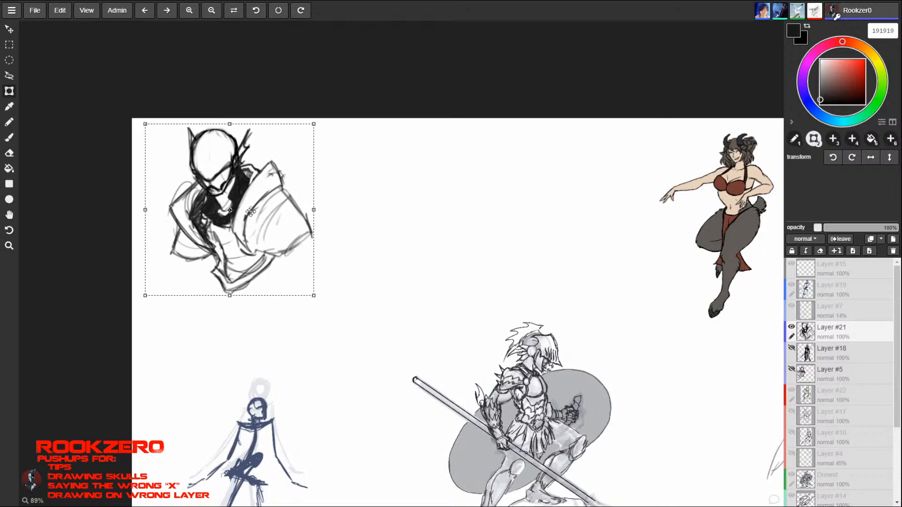
key("b")
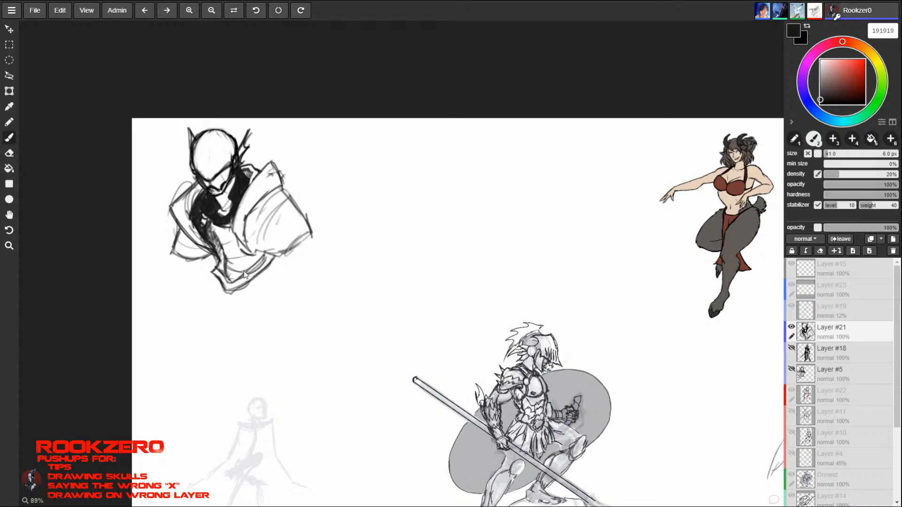
- Reinforce the lower and outer edges of both shoulder guards, hooking the right-hand one's tip
mouse_move(173, 253)
left_mouse_down()
mouse_move(196, 261)
mouse_move(181, 230)
left_mouse_up()
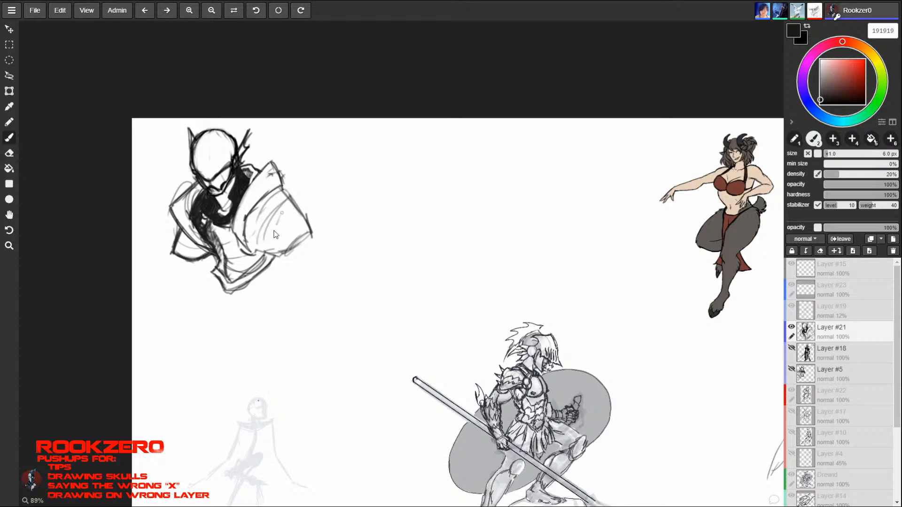
mouse_move(277, 259)
left_mouse_down()
mouse_move(311, 233)
mouse_move(309, 244)
left_mouse_up()
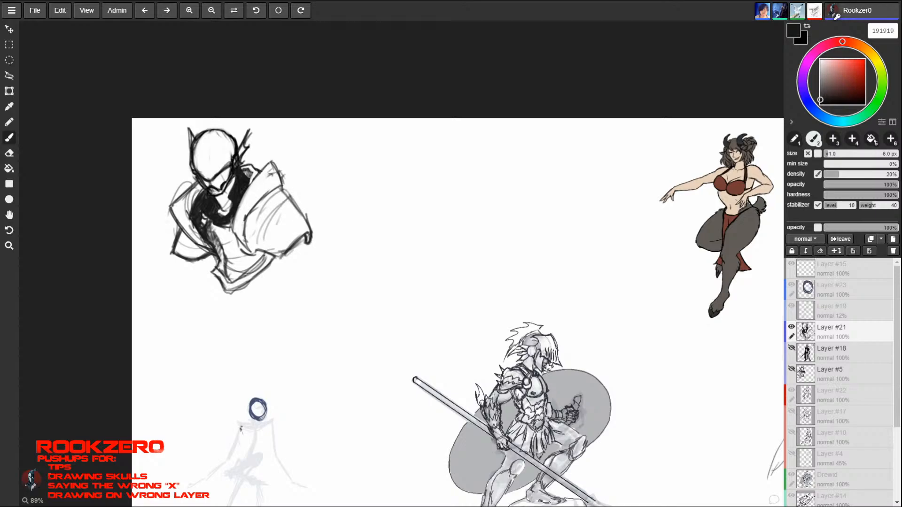
left_click_drag(282, 189, 311, 233)
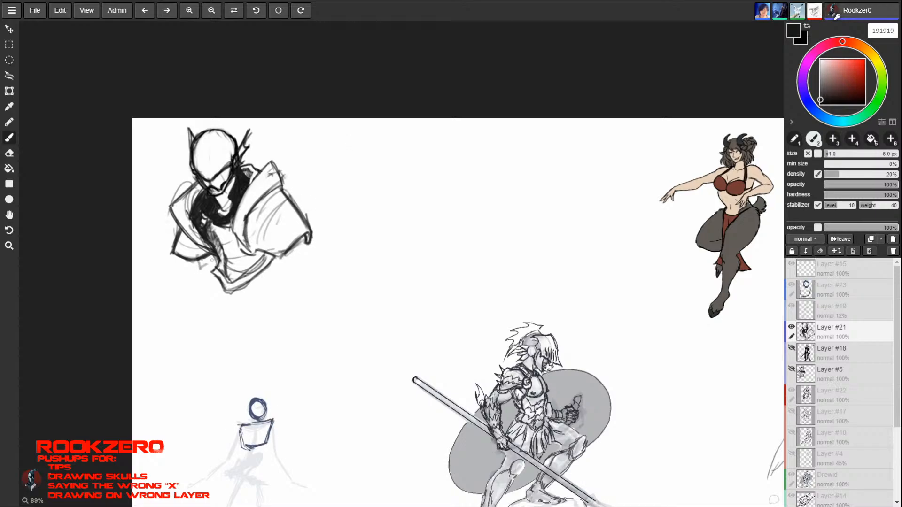
- Rough in the waist and the spreading hip and thigh lines below the chest plate
left_click_drag(215, 289, 191, 315)
mouse_move(196, 310)
left_mouse_down()
mouse_move(164, 360)
mouse_move(255, 284)
left_mouse_up()
left_click_drag(256, 278, 276, 362)
mouse_move(234, 318)
left_mouse_down()
mouse_move(216, 283)
mouse_move(207, 295)
left_mouse_up()
left_click_drag(208, 295, 266, 328)
left_click_drag(278, 329, 280, 345)
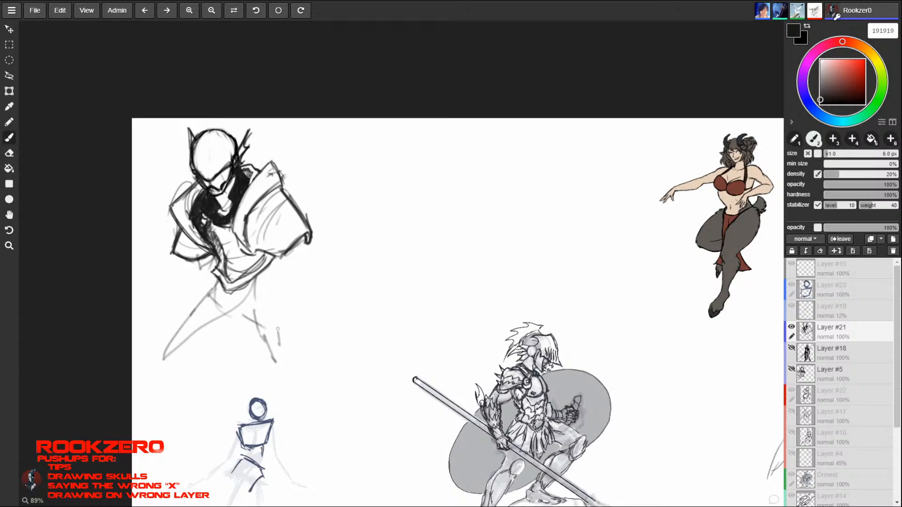
- Draw a slanted belt band across the hips, closing its right-hand end beneath the shoulder guard
left_click_drag(255, 307, 279, 331)
mouse_move(241, 295)
left_mouse_down()
mouse_move(285, 332)
mouse_move(208, 294)
mouse_move(218, 281)
left_mouse_up()
mouse_move(217, 280)
left_mouse_down()
mouse_move(208, 293)
mouse_move(277, 330)
left_mouse_up()
mouse_move(243, 296)
left_mouse_down()
mouse_move(287, 330)
mouse_move(287, 343)
mouse_move(298, 314)
mouse_move(277, 341)
left_mouse_up()
left_click_drag(293, 312, 287, 337)
mouse_move(278, 302)
left_mouse_down()
mouse_move(285, 323)
mouse_move(283, 267)
left_mouse_up()
left_click_drag(277, 271, 278, 298)
- Sketch both arms hanging from the shoulder guards and darken the right-hand upper arm down to the elbow
left_click_drag(197, 254, 195, 277)
mouse_move(216, 262)
left_mouse_down()
mouse_move(198, 278)
mouse_move(171, 347)
left_mouse_up()
mouse_move(287, 262)
left_mouse_down()
mouse_move(323, 365)
mouse_move(320, 356)
left_mouse_up()
left_click_drag(275, 262, 287, 280)
left_click_drag(297, 247, 303, 278)
left_click_drag(270, 255, 284, 290)
left_click_drag(282, 278, 303, 276)
left_click_drag(284, 280, 302, 281)
mouse_move(296, 245)
left_mouse_down()
mouse_move(303, 279)
mouse_move(291, 310)
left_mouse_up()
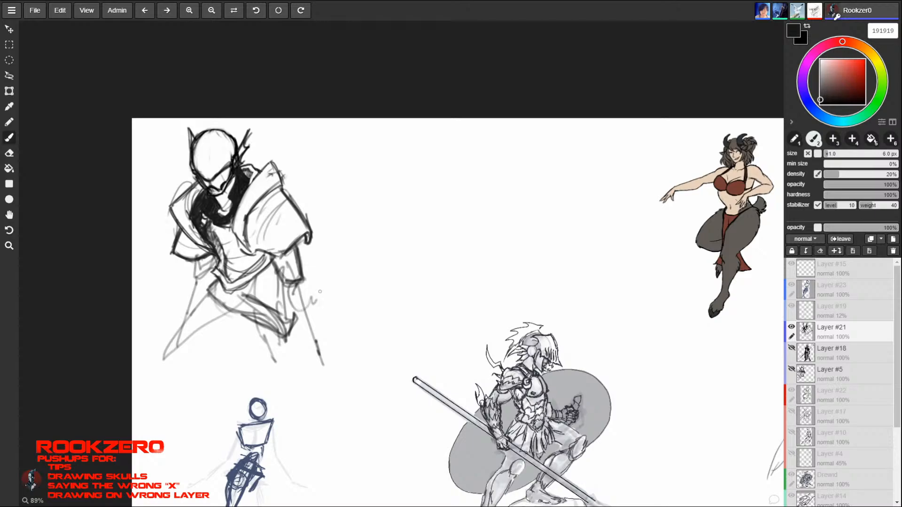
- Outline the right-hand forearm gauntlet with curved spikes along its outer edge
left_click_drag(315, 257, 315, 329)
mouse_move(330, 296)
left_mouse_down()
mouse_move(317, 350)
mouse_move(332, 343)
left_mouse_up()
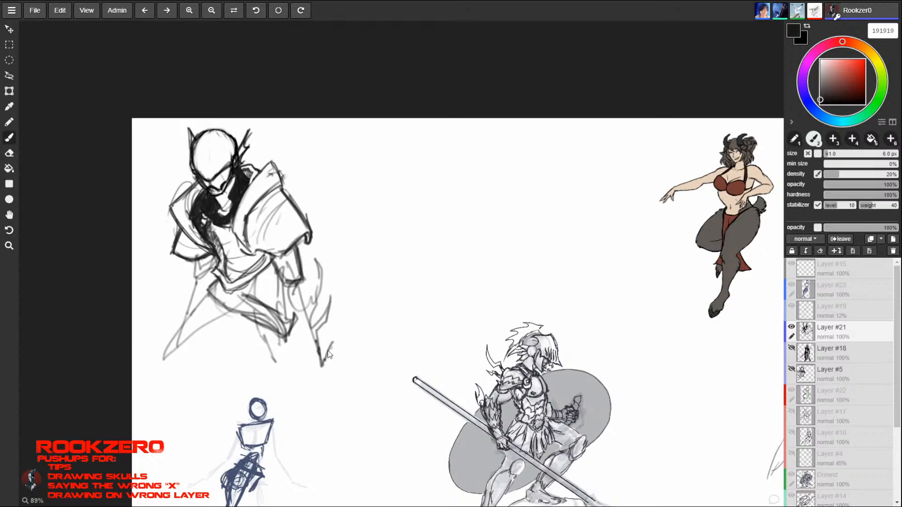
mouse_move(280, 275)
left_mouse_down()
mouse_move(288, 321)
mouse_move(311, 330)
left_mouse_up()
left_click_drag(286, 308, 304, 330)
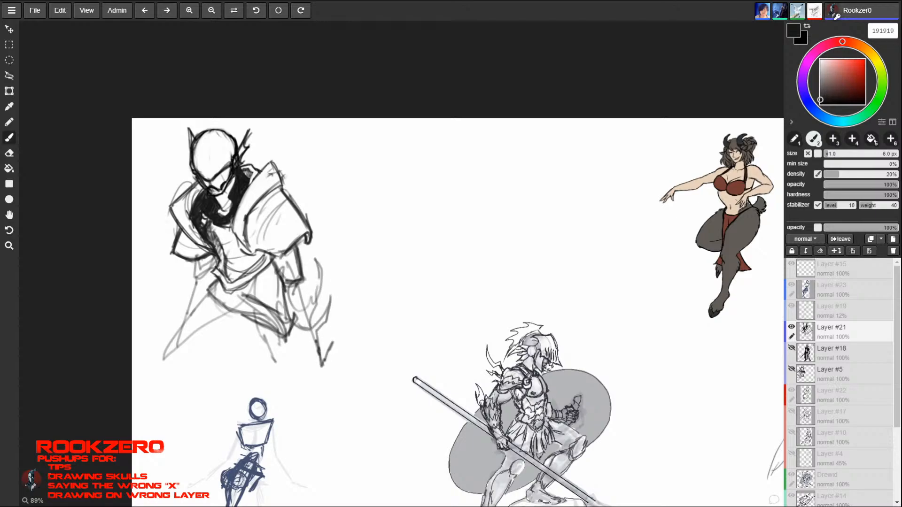
- Cover the right-hand gauntlet with overlapping scales and draw the wrist and cuff below them
left_click_drag(284, 284, 288, 319)
mouse_move(302, 279)
left_mouse_down()
mouse_move(309, 292)
mouse_move(313, 254)
mouse_move(316, 316)
mouse_move(327, 297)
mouse_move(328, 315)
mouse_move(287, 334)
mouse_move(302, 307)
left_mouse_up()
mouse_move(302, 317)
left_mouse_down()
mouse_move(297, 335)
mouse_move(305, 301)
left_mouse_up()
mouse_move(306, 301)
left_mouse_down()
mouse_move(302, 322)
mouse_move(314, 298)
mouse_move(296, 300)
mouse_move(293, 317)
mouse_move(285, 311)
mouse_move(315, 289)
mouse_move(312, 299)
left_mouse_up()
left_click_drag(306, 282, 311, 298)
left_click_drag(310, 284, 298, 299)
left_click_drag(300, 288, 286, 310)
mouse_move(299, 300)
left_mouse_down()
mouse_move(286, 312)
mouse_move(306, 300)
left_mouse_up()
mouse_move(306, 293)
left_mouse_down()
mouse_move(303, 309)
mouse_move(297, 293)
mouse_move(311, 290)
mouse_move(299, 292)
mouse_move(308, 271)
mouse_move(286, 293)
left_mouse_up()
mouse_move(285, 287)
left_mouse_down()
mouse_move(295, 323)
mouse_move(318, 303)
mouse_move(305, 328)
left_mouse_up()
mouse_move(307, 317)
left_mouse_down()
mouse_move(299, 324)
mouse_move(317, 338)
mouse_move(324, 298)
mouse_move(330, 309)
mouse_move(308, 354)
left_mouse_up()
mouse_move(299, 329)
left_mouse_down()
mouse_move(312, 360)
mouse_move(325, 327)
mouse_move(309, 328)
mouse_move(306, 338)
mouse_move(315, 331)
left_mouse_up()
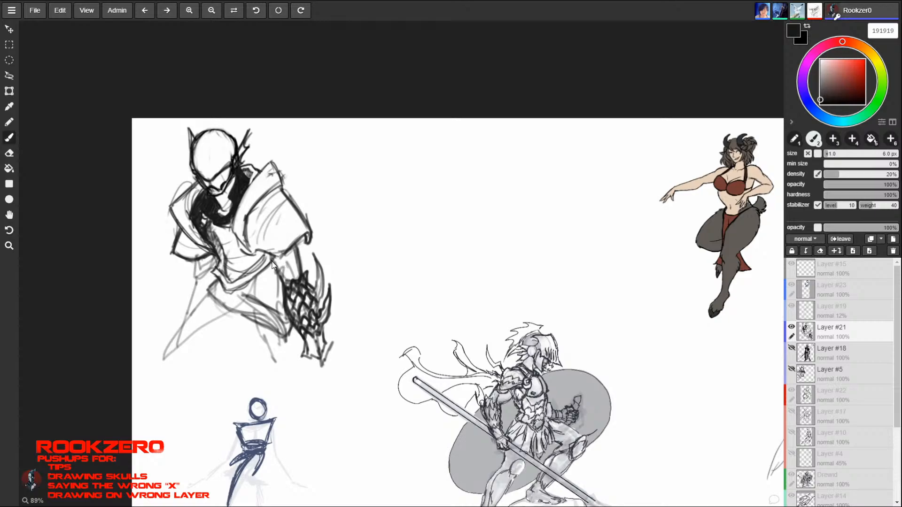
- Draw bands across the right-hand upper arm above the scaled gauntlet and undo the last stroke
left_click_drag(275, 257, 287, 277)
left_click_drag(282, 260, 304, 266)
mouse_move(304, 264)
left_mouse_down()
mouse_move(285, 261)
mouse_move(305, 272)
mouse_move(299, 281)
left_mouse_up()
key("ctrl+z")
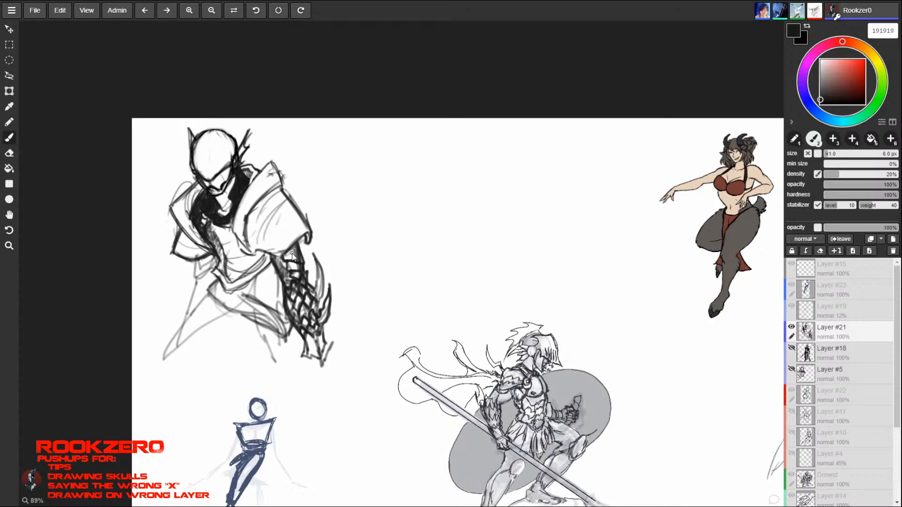
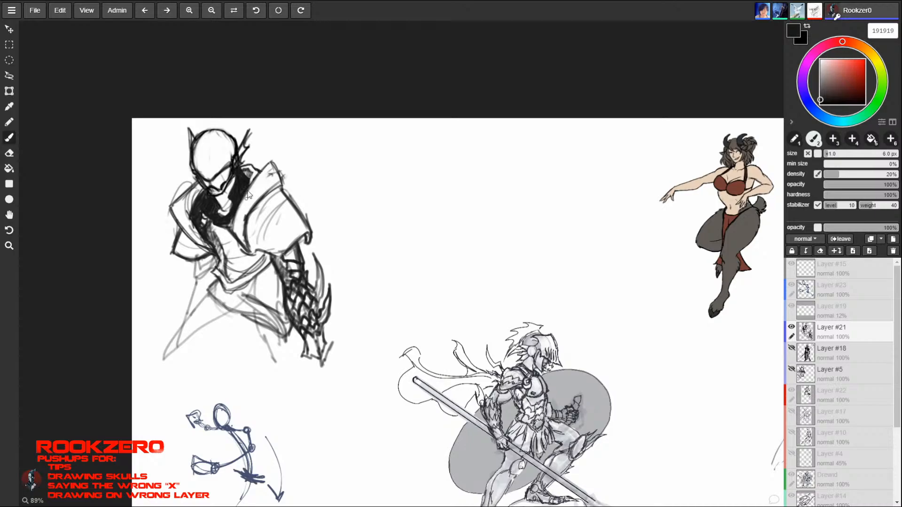
key("e")
key("b")
left_click_drag(243, 201, 231, 225)
key("e")
key("b")
key("ctrl+z")
key("e")
key("b")
key("ctrl+z")
key("ctrl+z")
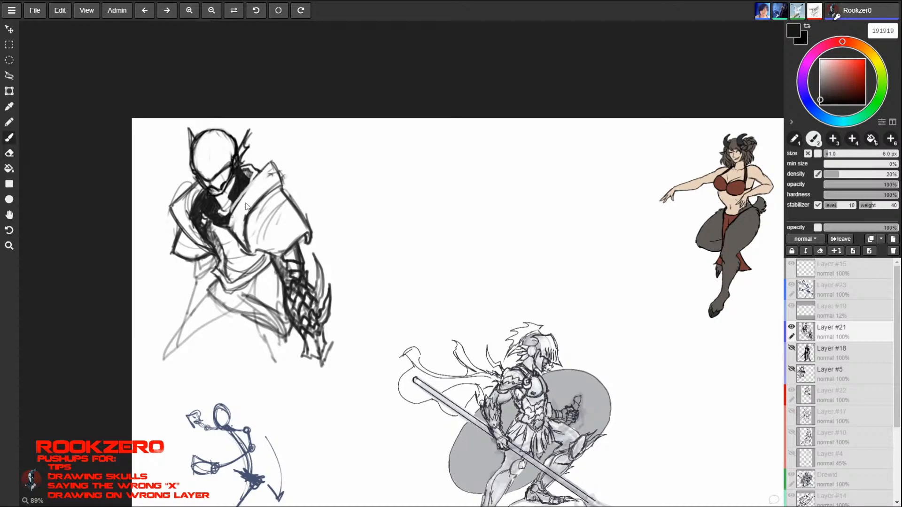
key("ctrl+z")
- Darken the chest armour edge running from the collar down to the base of the right-hand shoulder guard
mouse_move(250, 193)
left_mouse_down()
mouse_move(228, 222)
mouse_move(236, 237)
left_mouse_up()
key("e")
key("b")
mouse_move(257, 174)
left_mouse_down()
mouse_move(229, 210)
mouse_move(234, 203)
left_mouse_up()
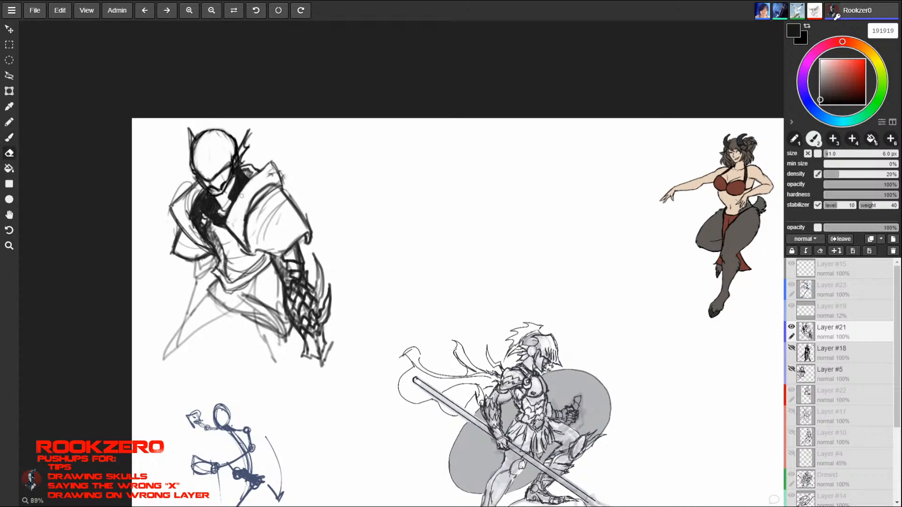
key("e")
key("b")
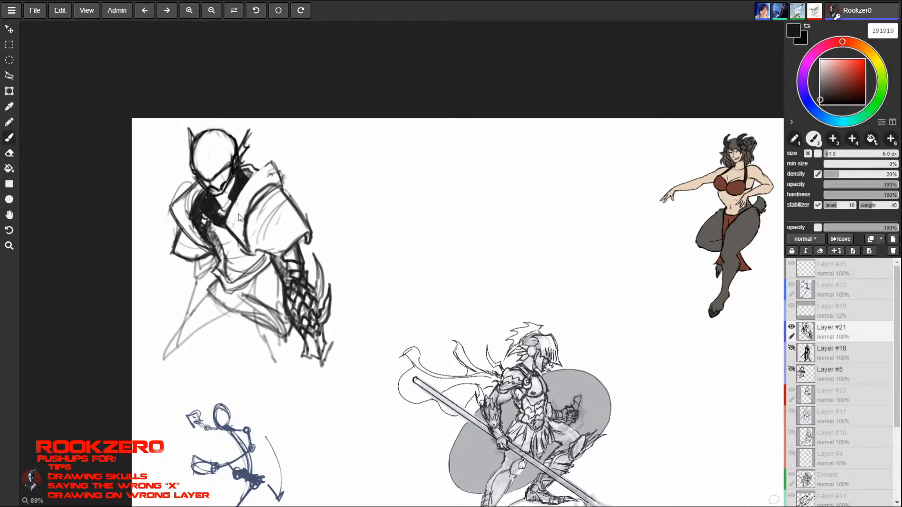
- Clean up and darken the outline of the upper plate on the right-hand shoulder guard
key("e")
key("b")
key("e")
key("b")
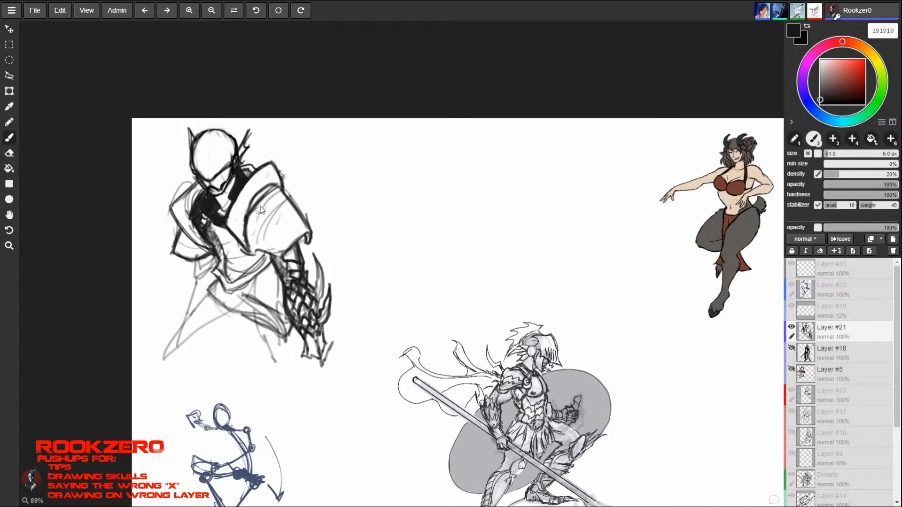
key("e")
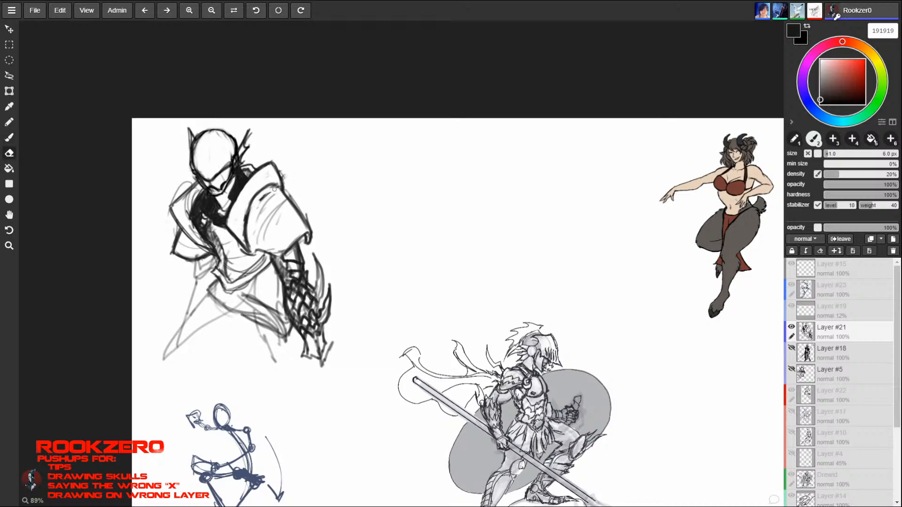
key("b")
- Erase most of the hatching inside the right-hand shoulder guard and tidy its outer contour
key("e")
mouse_move(264, 196)
left_mouse_down()
mouse_move(257, 217)
mouse_move(277, 216)
left_mouse_up()
key("b")
key("e")
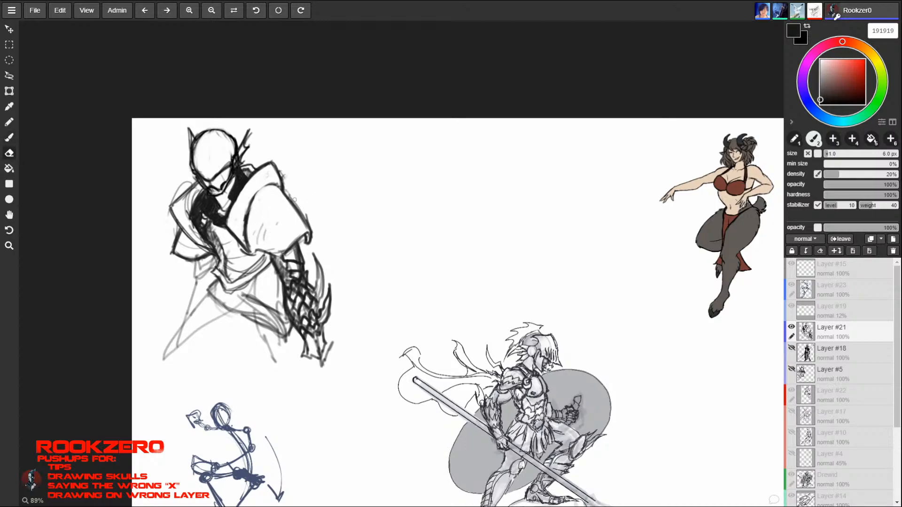
key("b")
key("e")
key("b")
key("e")
key("b")
key("e")
key("b")
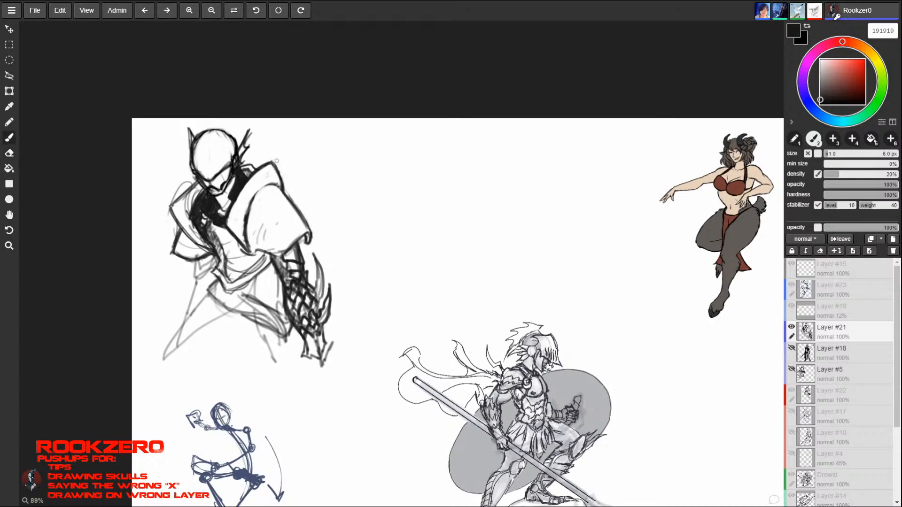
- Erase the remaining sketch lines inside the right-hand shoulder guard, leaving a clean surface
key("e")
key("b")
key("e")
key("b")
key("e")
key("b")
key("e")
key("b")
key("e")
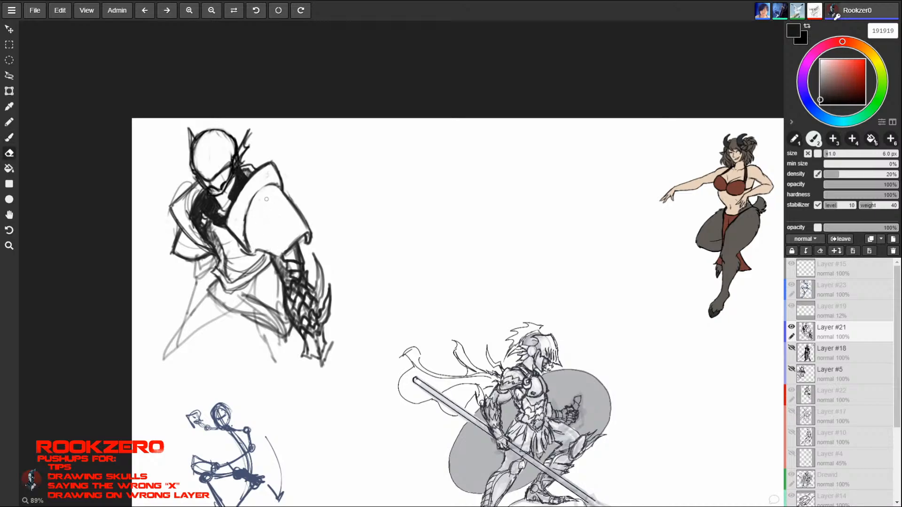
key("b")
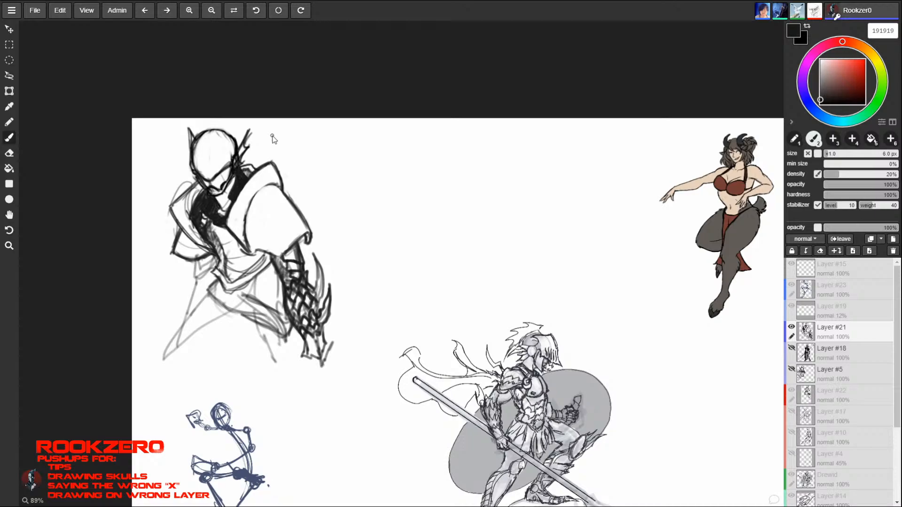
key("e")
key("b")
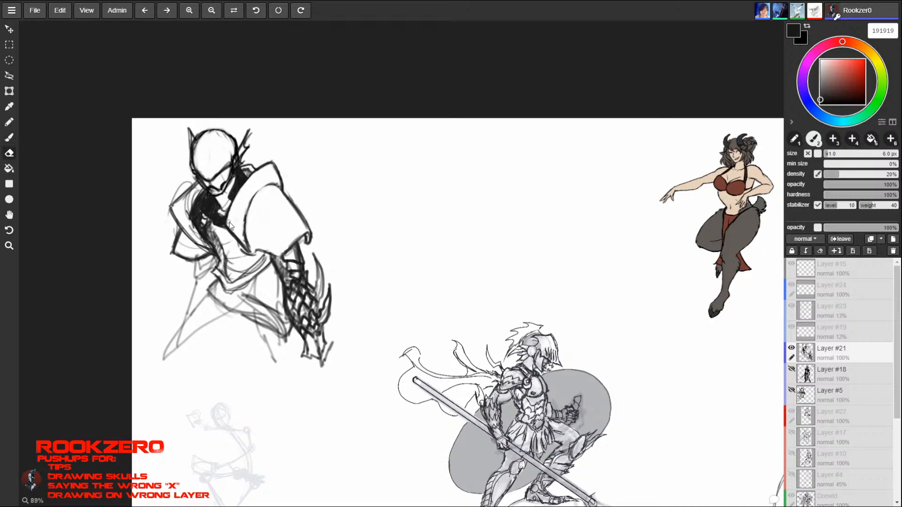
- Thin the seam between the two right-hand shoulder plates and clean the adjoining chest edge
key("e")
key("b")
key("e")
key("b")
key("e")
key("b")
key("e")
key("b")
key("e")
key("b")
key("e")
key("b")
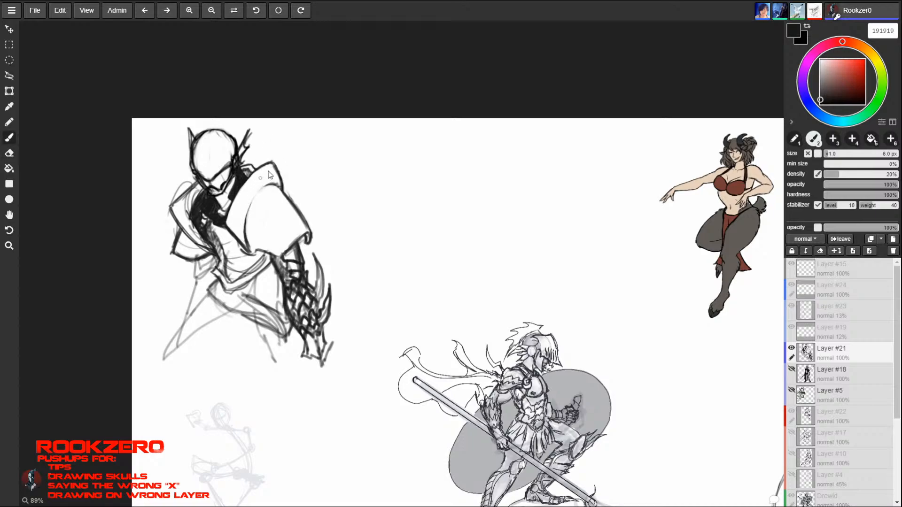
key("e")
key("b")
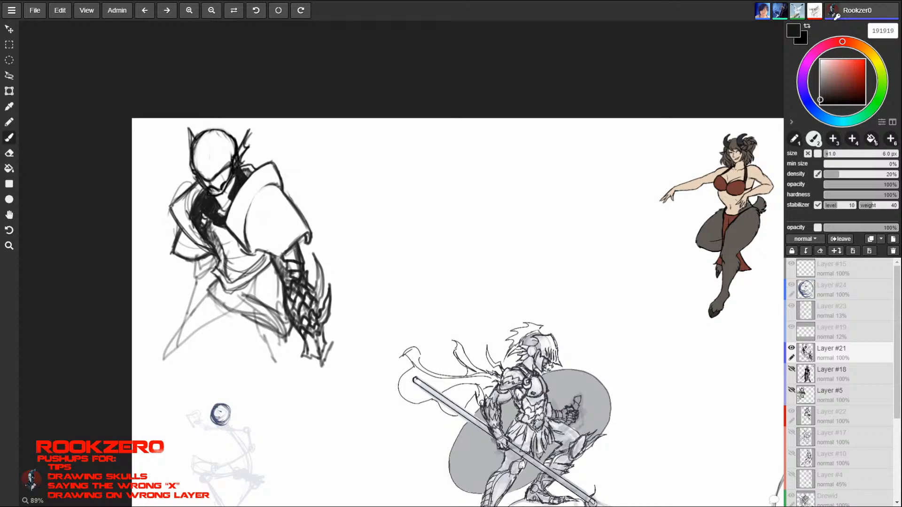
- Darken the outline of the left-hand shoulder guard and fill the gap between it and the chest with black
mouse_move(170, 204)
left_mouse_down()
mouse_move(179, 226)
mouse_move(211, 253)
left_mouse_up()
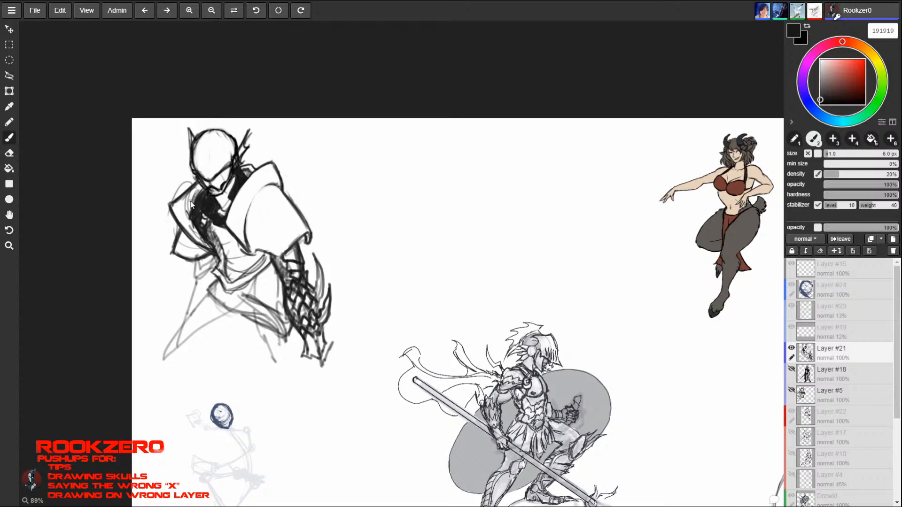
left_click_drag(194, 193, 199, 241)
mouse_move(194, 195)
left_mouse_down()
mouse_move(185, 214)
mouse_move(193, 196)
left_mouse_up()
left_click_drag(193, 194, 190, 211)
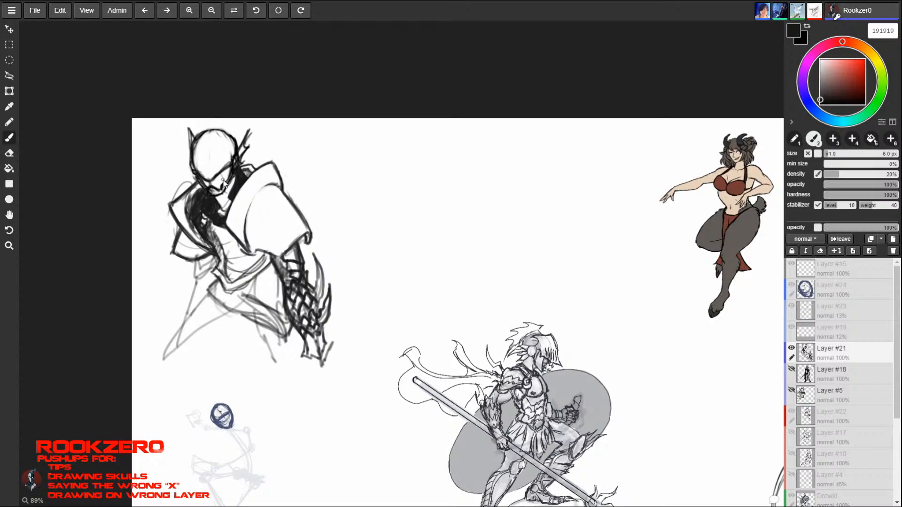
mouse_move(195, 230)
left_mouse_down()
mouse_move(204, 240)
mouse_move(199, 221)
left_mouse_up()
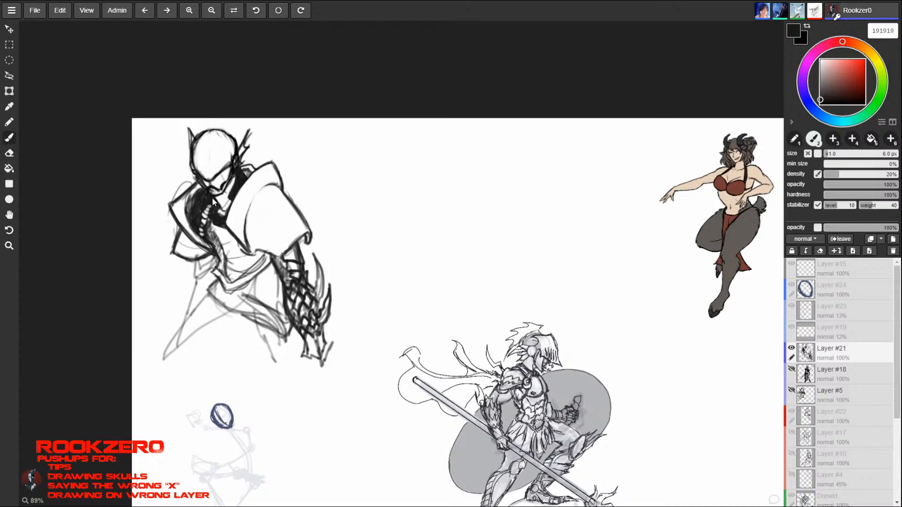
- Erase small light scale marks out of the black area on the warrior's chest
key("e")
left_click(198, 217)
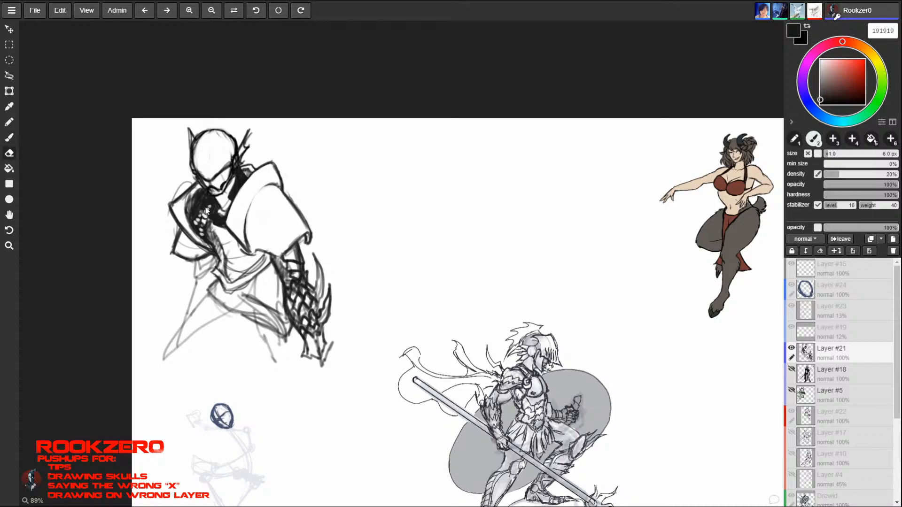
key("b")
left_click(196, 222)
key("e")
left_click(200, 216)
key("b")
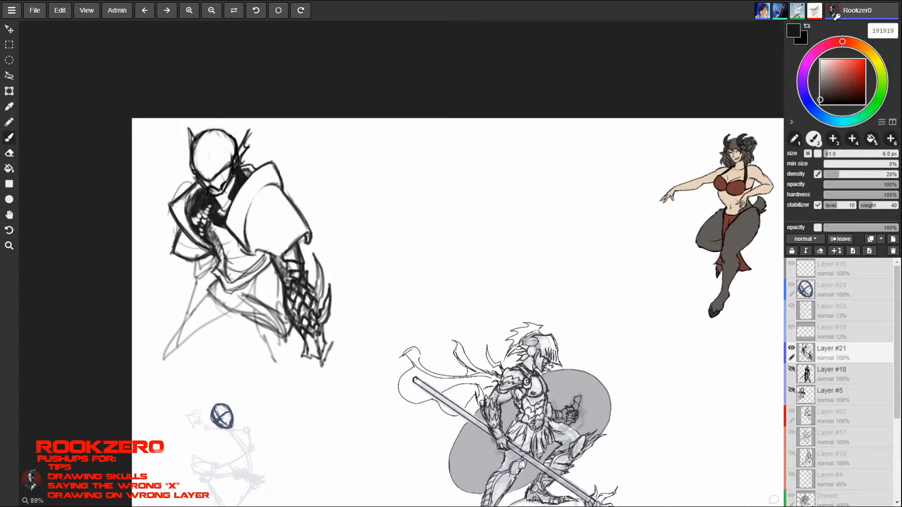
key("e")
left_click(196, 228)
key("b")
key("e")
- Erase the stray lines around the left-hand shoulder guard and darken its upper edge beside the neck
left_click_drag(176, 230, 172, 253)
key("b")
key("e")
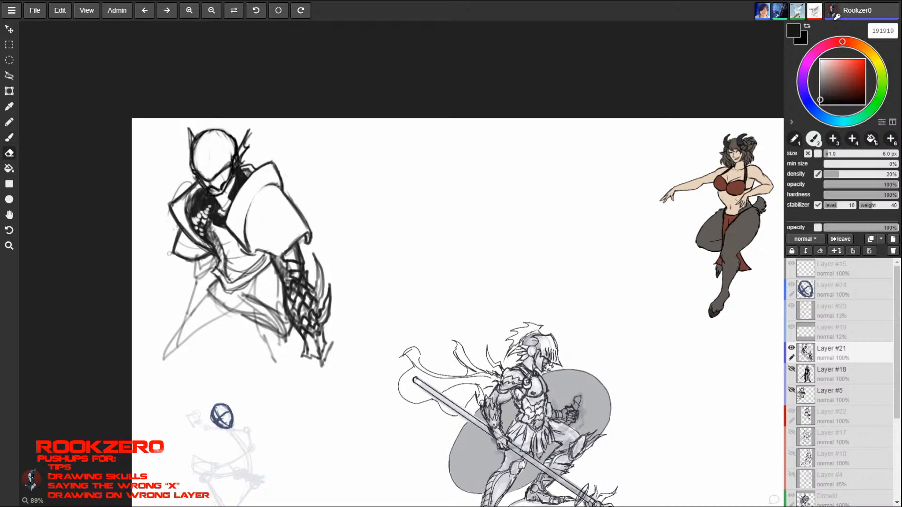
key("b")
key("e")
key("b")
key("e")
left_click_drag(174, 199, 186, 181)
key("b")
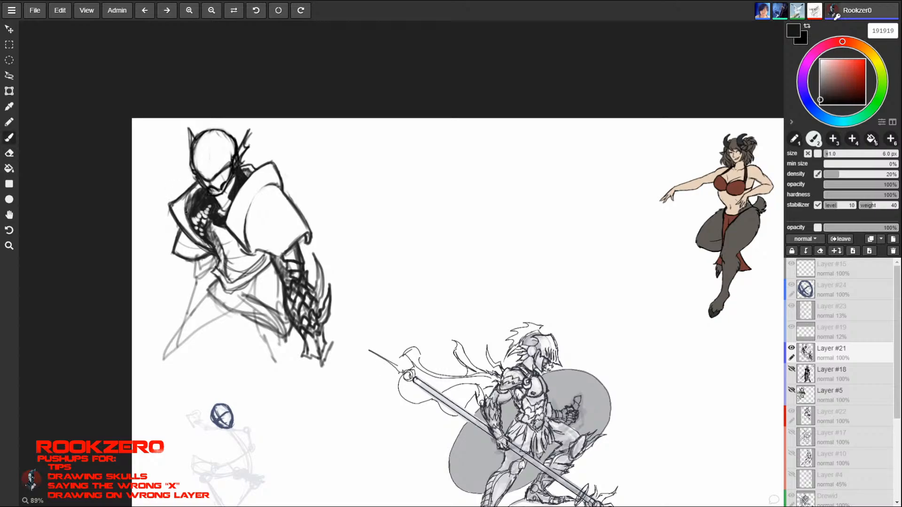
left_click_drag(185, 208, 201, 183)
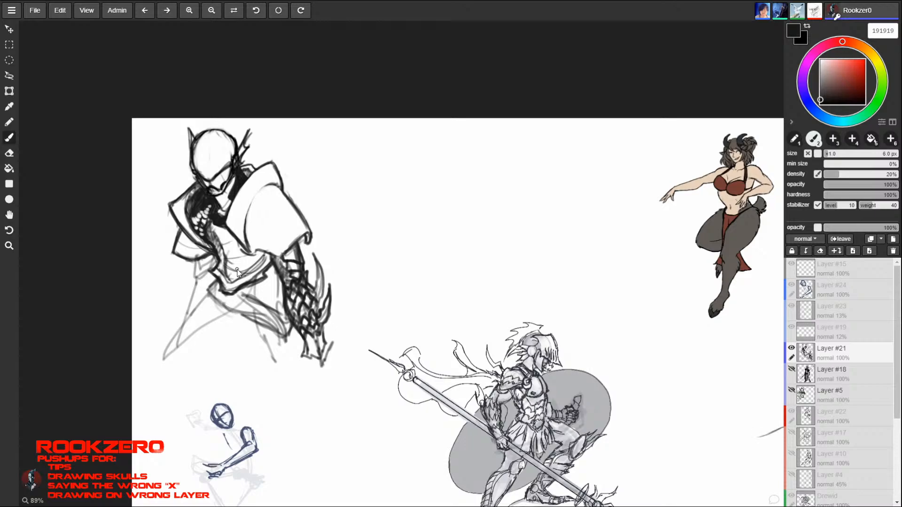
left_click_drag(574, 400, 618, 324)
mouse_move(620, 327)
left_mouse_down()
mouse_move(577, 405)
mouse_move(628, 320)
mouse_move(607, 350)
left_mouse_up()
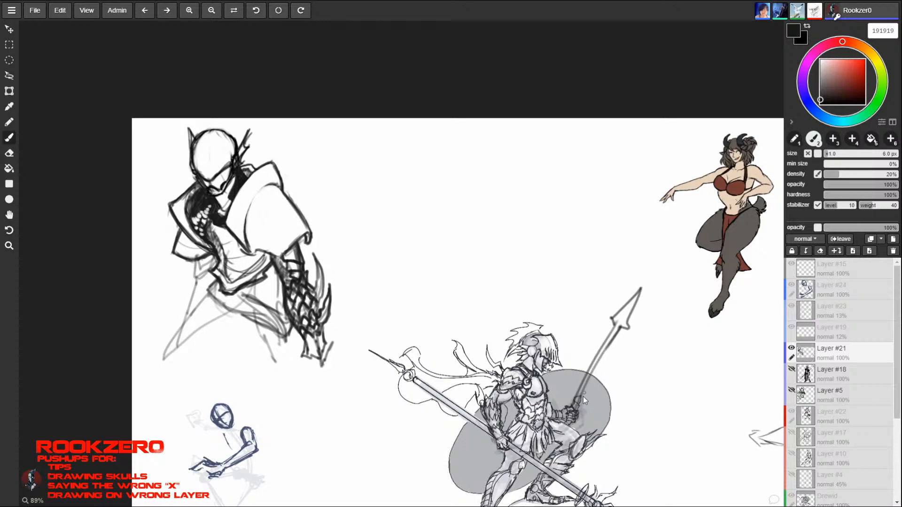
key("ctrl+z")
key("ctrl+z")
key("ctrl+z")
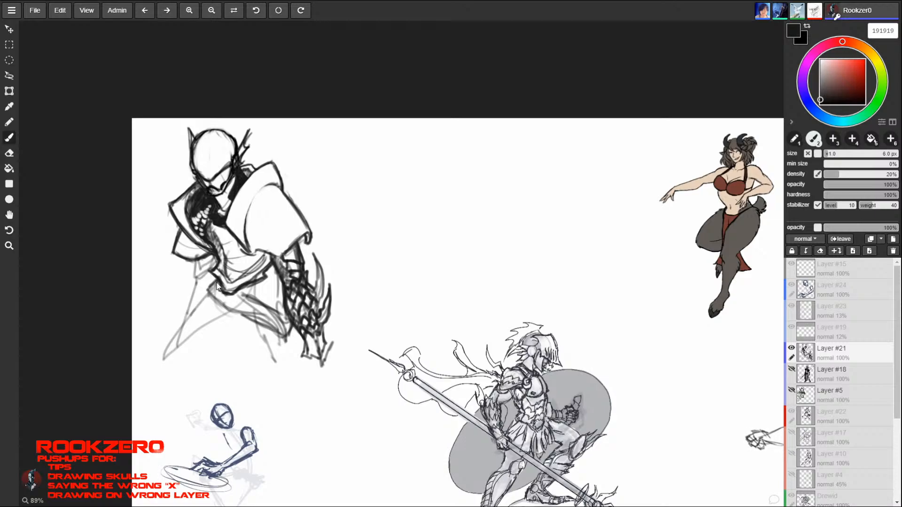
- Outline the slanted belt across the masked warrior's hips and fill it with dark hatching
left_click_drag(208, 295, 274, 334)
left_click_drag(229, 313, 287, 339)
mouse_move(237, 293)
left_mouse_down()
mouse_move(294, 327)
mouse_move(217, 302)
mouse_move(267, 331)
left_mouse_up()
left_click_drag(281, 317, 271, 333)
mouse_move(286, 319)
left_mouse_down()
mouse_move(277, 333)
mouse_move(284, 339)
left_mouse_up()
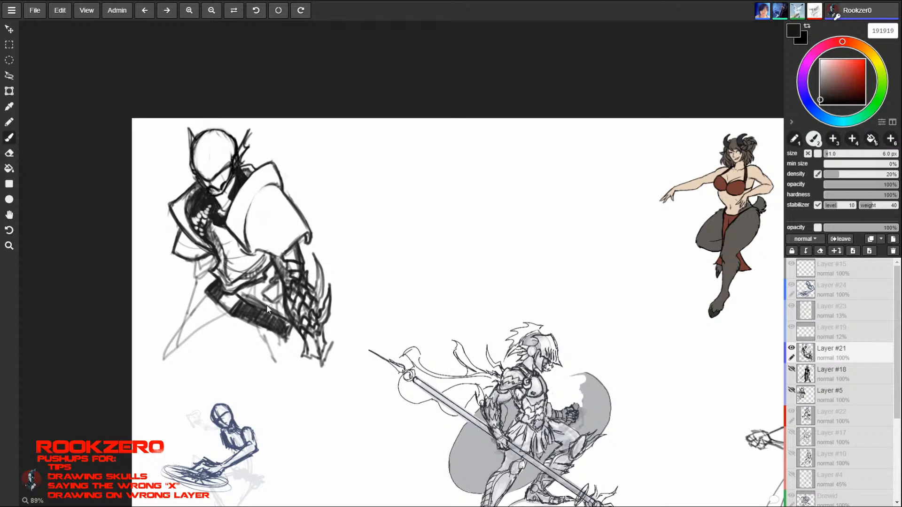
- Draw overlapping pointed plates hanging below the right-hand end of the belt
mouse_move(267, 306)
left_mouse_down()
mouse_move(281, 307)
mouse_move(279, 345)
mouse_move(297, 335)
mouse_move(282, 337)
mouse_move(294, 332)
mouse_move(286, 353)
left_mouse_up()
mouse_move(287, 352)
left_mouse_down()
mouse_move(298, 338)
mouse_move(262, 343)
left_mouse_up()
mouse_move(262, 343)
left_mouse_down()
mouse_move(283, 359)
mouse_move(309, 344)
left_mouse_up()
mouse_move(273, 351)
left_mouse_down()
mouse_move(286, 374)
mouse_move(308, 346)
left_mouse_up()
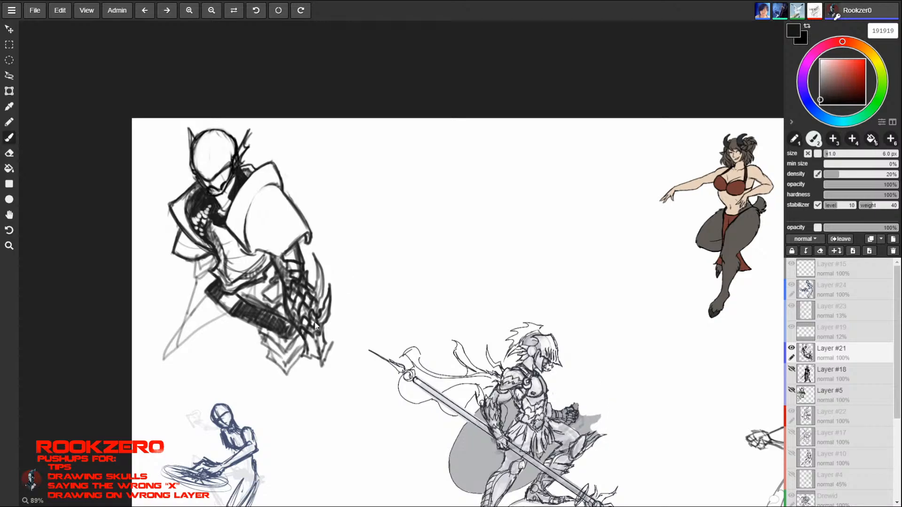
- Draw layered spiked plates down the left-hand thigh and rough in the leg contours below both thighs
mouse_move(207, 289)
left_mouse_down()
mouse_move(202, 334)
mouse_move(187, 306)
left_mouse_up()
mouse_move(194, 300)
left_mouse_down()
mouse_move(177, 325)
mouse_move(205, 332)
mouse_move(176, 324)
mouse_move(170, 335)
mouse_move(195, 332)
mouse_move(174, 321)
mouse_move(193, 304)
mouse_move(167, 333)
mouse_move(191, 333)
mouse_move(163, 343)
mouse_move(186, 346)
left_mouse_up()
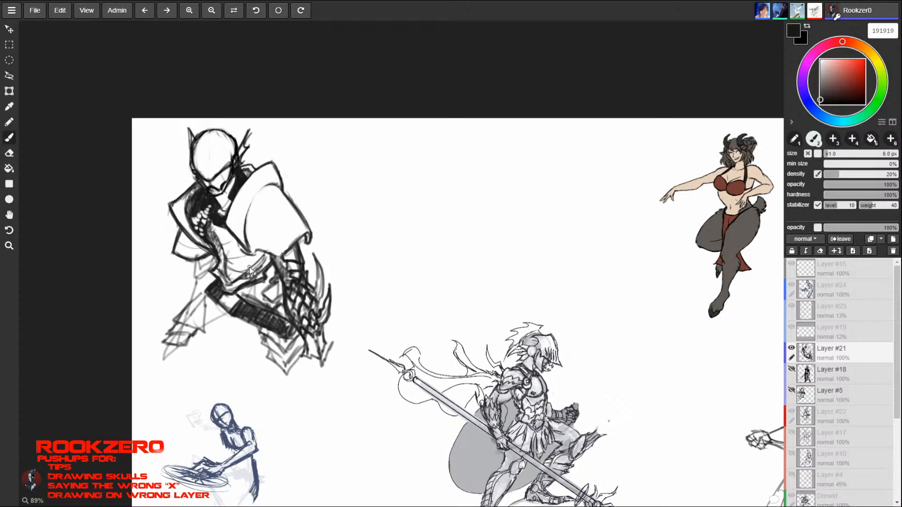
mouse_move(193, 303)
left_mouse_down()
mouse_move(210, 303)
mouse_move(206, 294)
mouse_move(186, 295)
mouse_move(204, 310)
left_mouse_up()
mouse_move(204, 310)
left_mouse_down()
mouse_move(212, 305)
mouse_move(204, 313)
mouse_move(193, 304)
mouse_move(170, 322)
mouse_move(209, 324)
mouse_move(201, 320)
mouse_move(205, 334)
left_mouse_up()
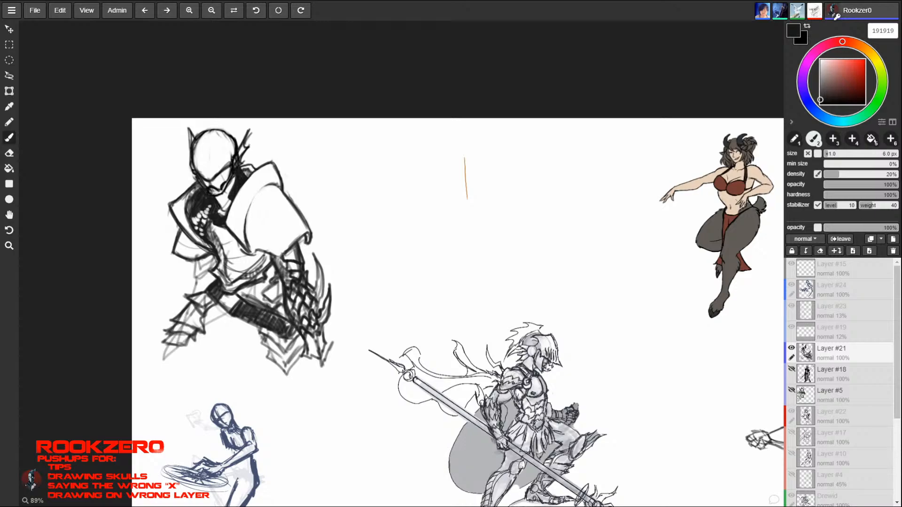
mouse_move(172, 330)
left_mouse_down()
mouse_move(161, 344)
mouse_move(187, 346)
left_mouse_up()
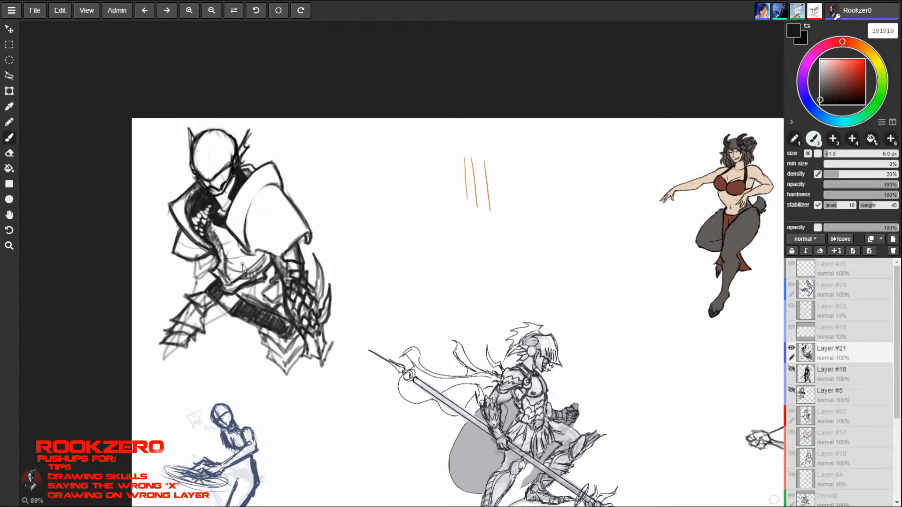
mouse_move(167, 344)
left_mouse_down()
mouse_move(189, 371)
mouse_move(249, 334)
mouse_move(275, 376)
mouse_move(306, 351)
mouse_move(281, 374)
left_mouse_up()
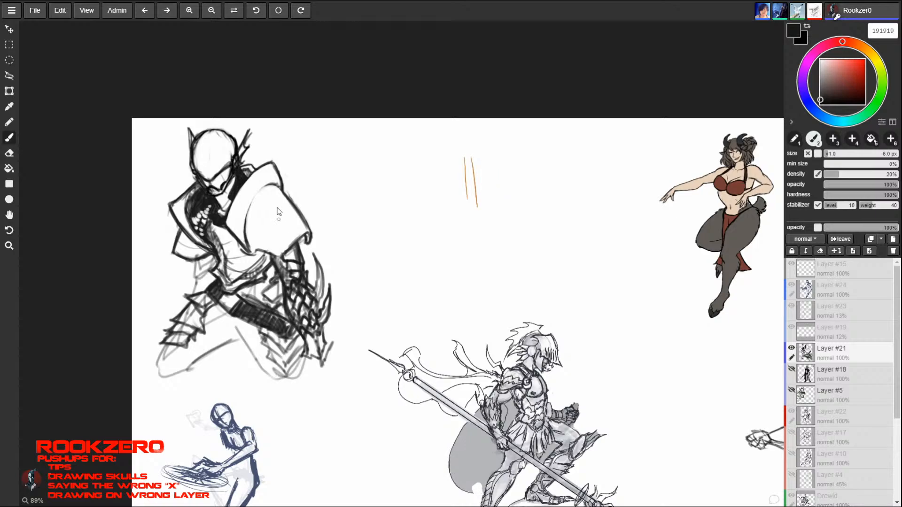
mouse_move(249, 219)
left_mouse_down()
mouse_move(269, 187)
mouse_move(306, 214)
left_mouse_up()
mouse_move(282, 253)
left_mouse_down()
mouse_move(308, 231)
mouse_move(317, 207)
left_mouse_up()
mouse_move(317, 207)
left_mouse_down()
mouse_move(305, 218)
mouse_move(311, 237)
mouse_move(316, 207)
left_mouse_up()
mouse_move(316, 207)
left_mouse_down()
mouse_move(299, 219)
mouse_move(284, 208)
mouse_move(300, 189)
left_mouse_up()
mouse_move(301, 189)
left_mouse_down()
mouse_move(304, 210)
mouse_move(300, 189)
mouse_move(265, 237)
left_mouse_up()
mouse_move(265, 238)
left_mouse_down()
mouse_move(283, 207)
mouse_move(262, 206)
mouse_move(285, 166)
mouse_move(291, 202)
left_mouse_up()
left_click_drag(291, 202, 285, 166)
mouse_move(285, 166)
left_mouse_down()
mouse_move(264, 197)
mouse_move(259, 232)
mouse_move(298, 189)
left_mouse_up()
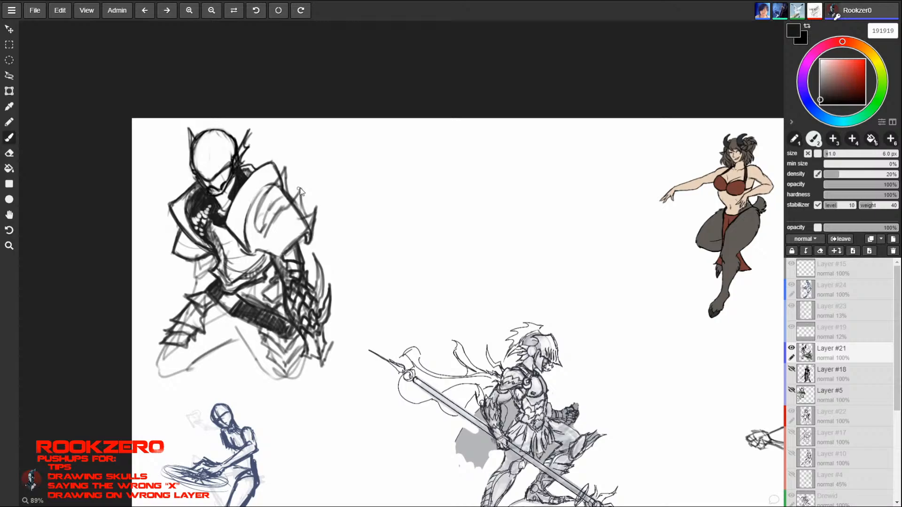
key("ctrl+z")
key("ctrl+z")
key("ctrl+z")
key("ctrl+z")
key("ctrl+z")
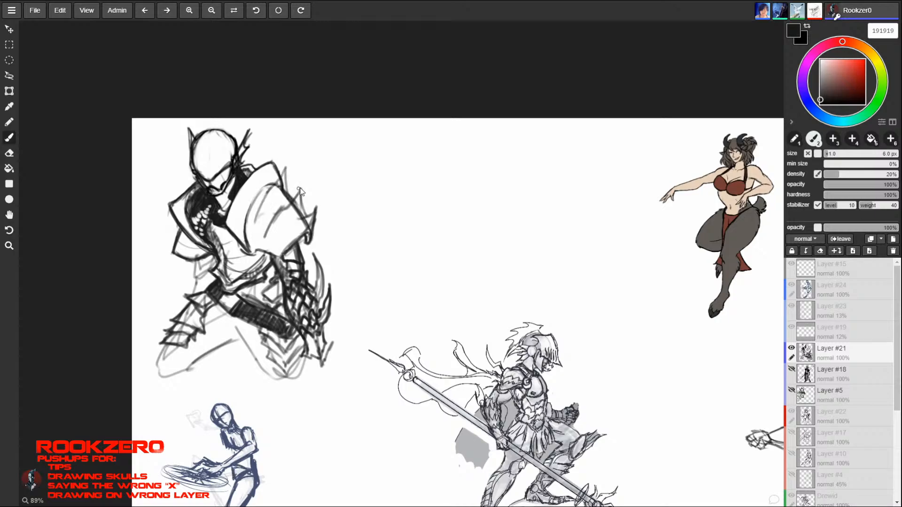
key("ctrl+z")
key("ctrl+z")
key("ctrl+z")
key("ctrl+z")
key("ctrl+z")
key("ctrl+z")
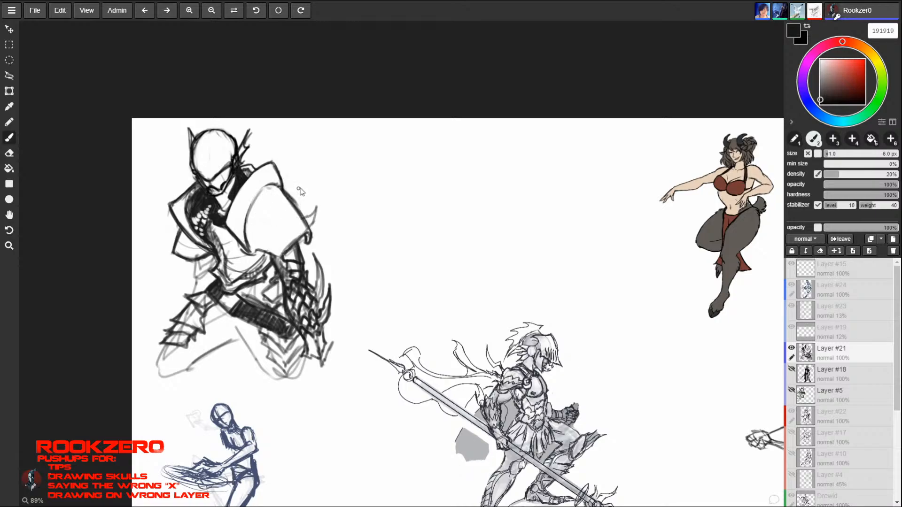
key("ctrl+z")
key("ctrl+z")
key("ctrl+z")
key("ctrl+z")
key("ctrl+z")
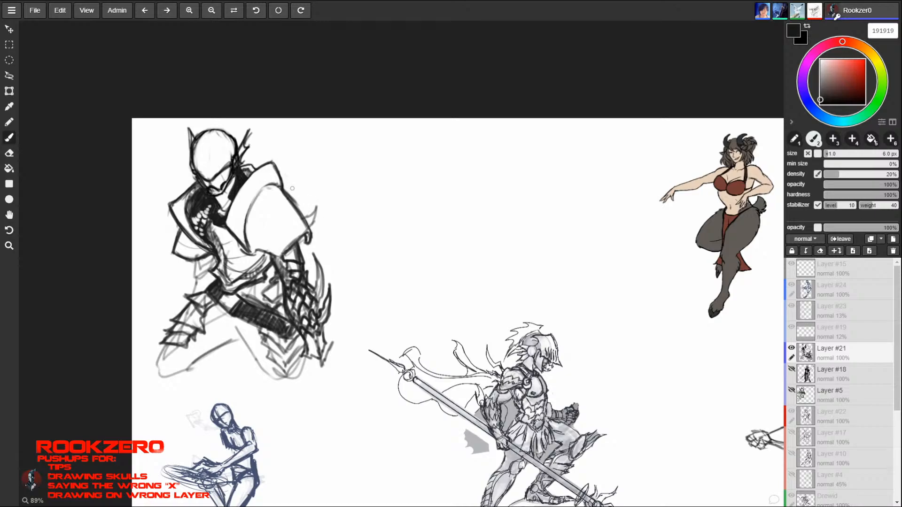
key("e")
key("ctrl+z")
key("ctrl+z")
key("ctrl+z")
key("ctrl+z")
key("b")
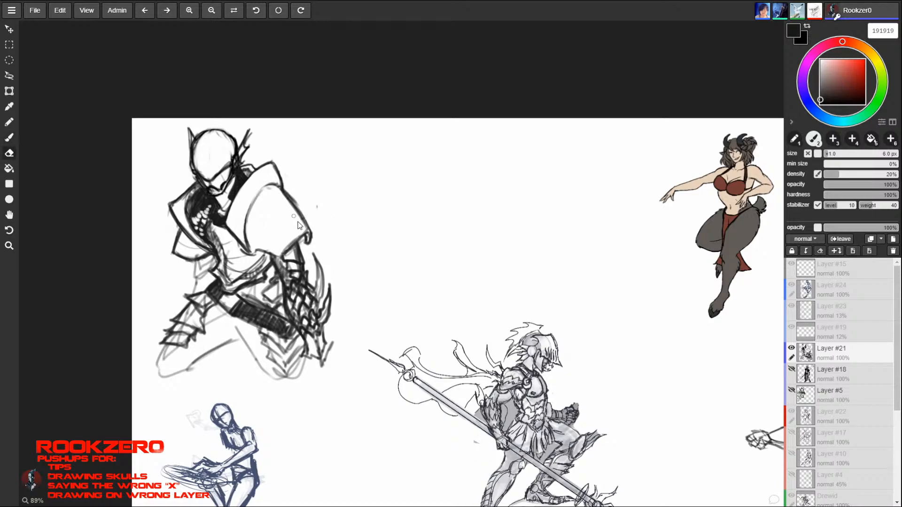
- Clean up the outer edge of the right-hand shoulder guard and touch up its upper plate near the collar
key("e")
left_click_drag(300, 217, 308, 230)
key("b")
key("e")
key("b")
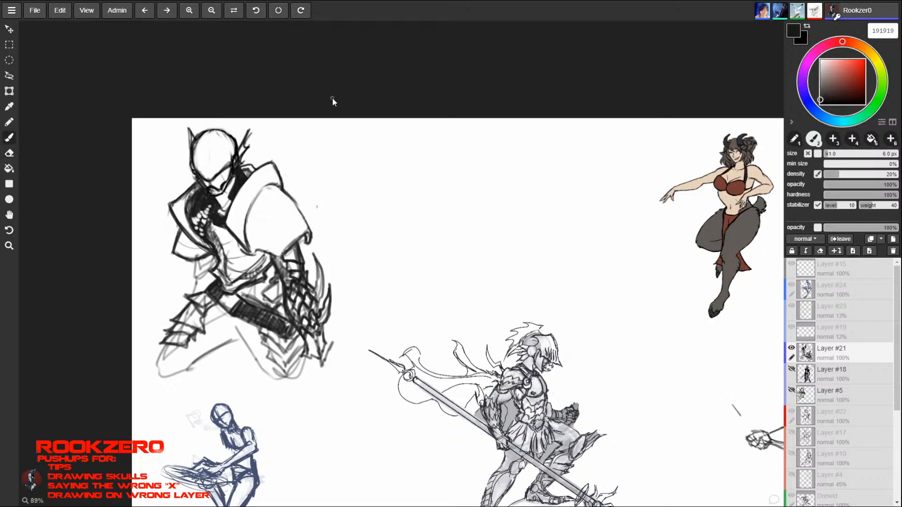
left_click_drag(243, 195, 263, 170)
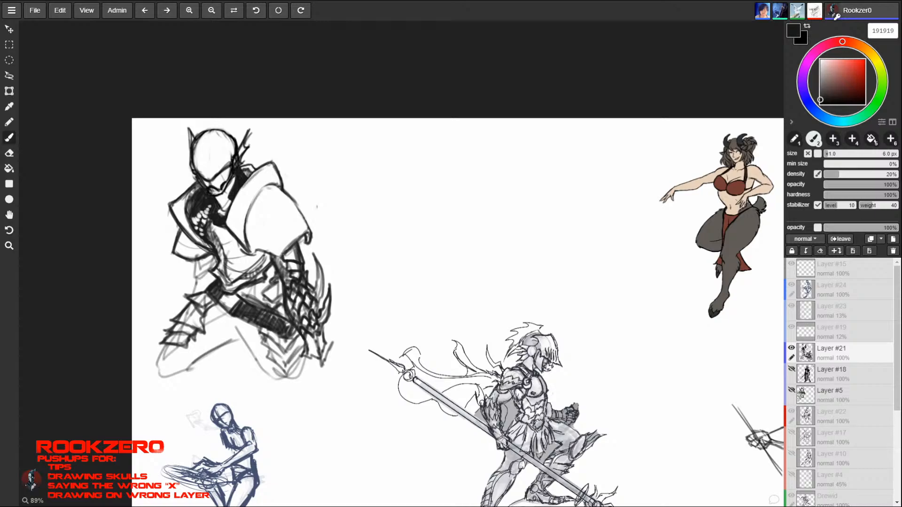
- Draw vertical slit marks and contour accents on the warrior's mask and erase the stray lines across its forehead
left_click_drag(207, 175, 199, 125)
mouse_move(238, 154)
left_mouse_down()
mouse_move(210, 130)
mouse_move(222, 124)
mouse_move(236, 149)
mouse_move(189, 156)
mouse_move(189, 173)
mouse_move(223, 161)
mouse_move(223, 139)
left_mouse_up()
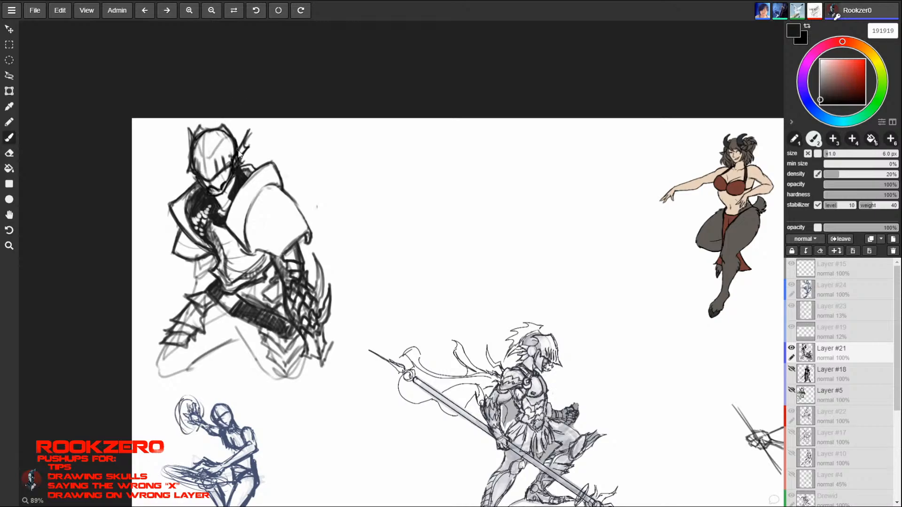
key("e")
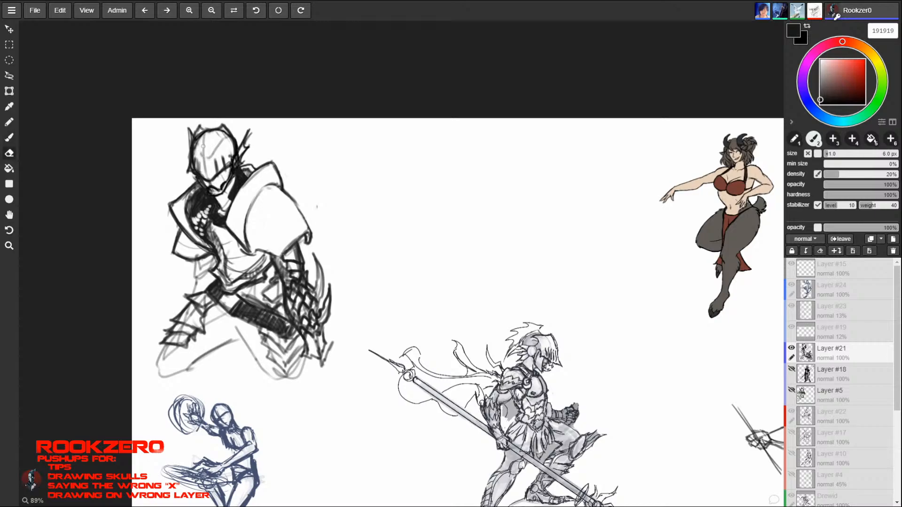
left_click_drag(203, 141, 206, 167)
key("b")
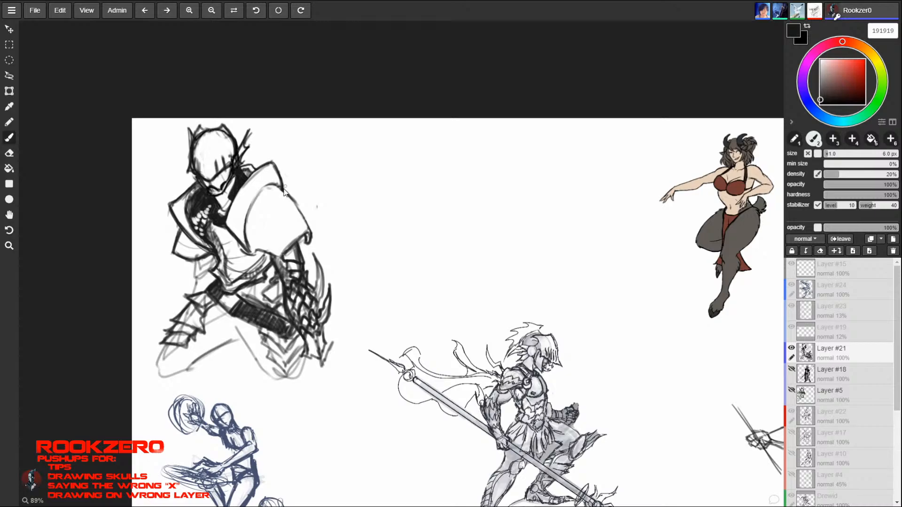
- Redraw the outer edge of the right-hand shoulder guard as a heavier curve and add a curved band near its lower corner
left_click_drag(281, 185, 307, 215)
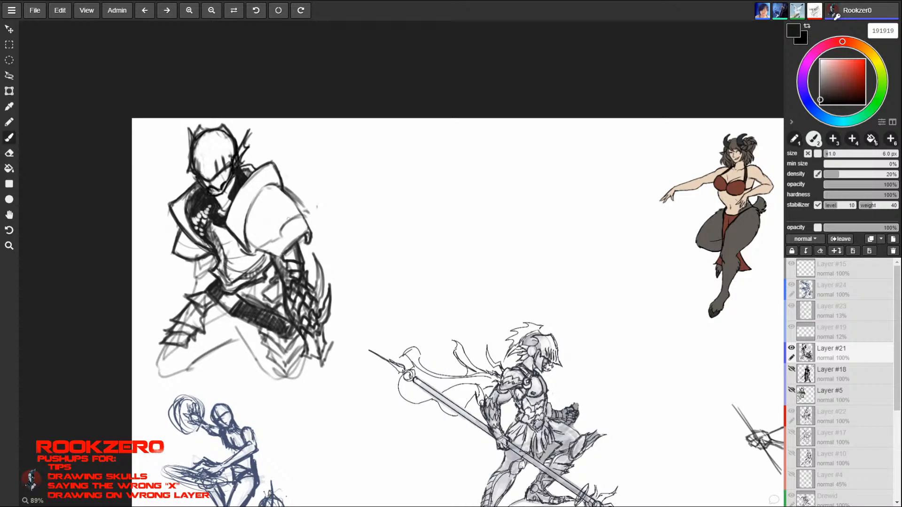
mouse_move(284, 225)
left_mouse_down()
mouse_move(306, 217)
mouse_move(288, 193)
mouse_move(310, 219)
left_mouse_up()
left_click_drag(284, 188, 305, 212)
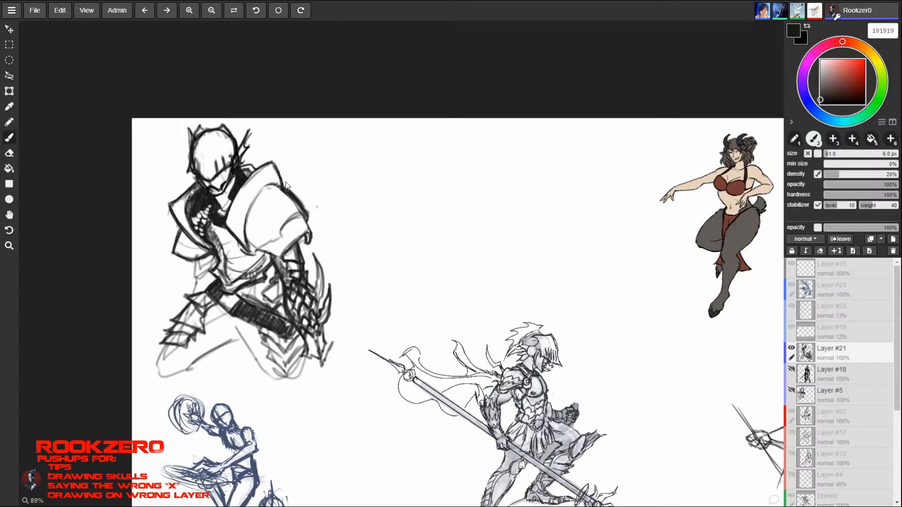
key("e")
key("b")
key("e")
key("b")
key("e")
key("b")
left_click_drag(281, 190, 298, 208)
key("e")
key("b")
key("e")
key("b")
key("e")
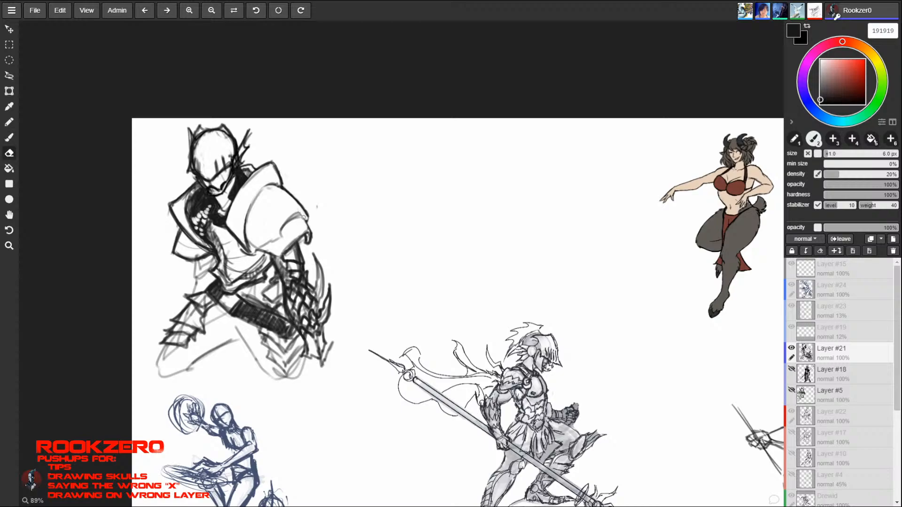
- Erase part of the right-hand shoulder guard's inner contour and lower edge, and draw a dark curled lip at its lower corner
key("b")
key("e")
key("b")
key("e")
left_click_drag(260, 192, 251, 209)
key("b")
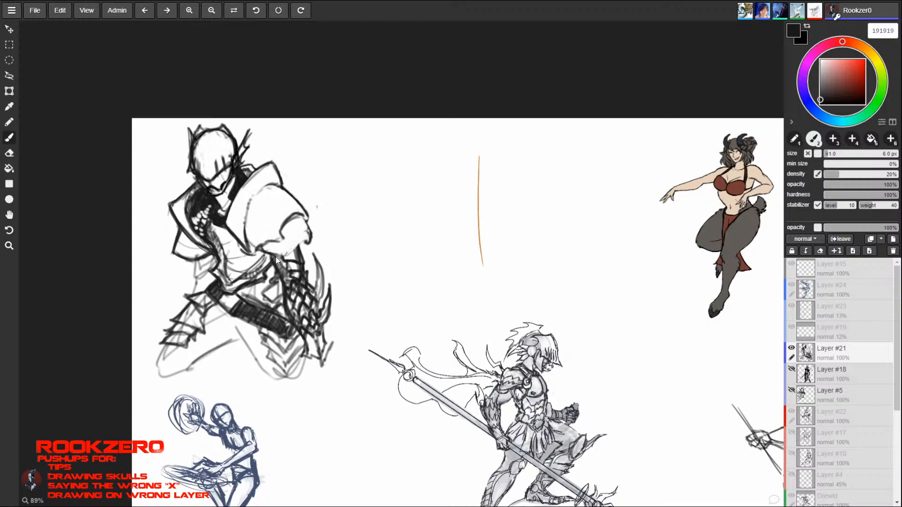
left_click_drag(283, 257, 306, 230)
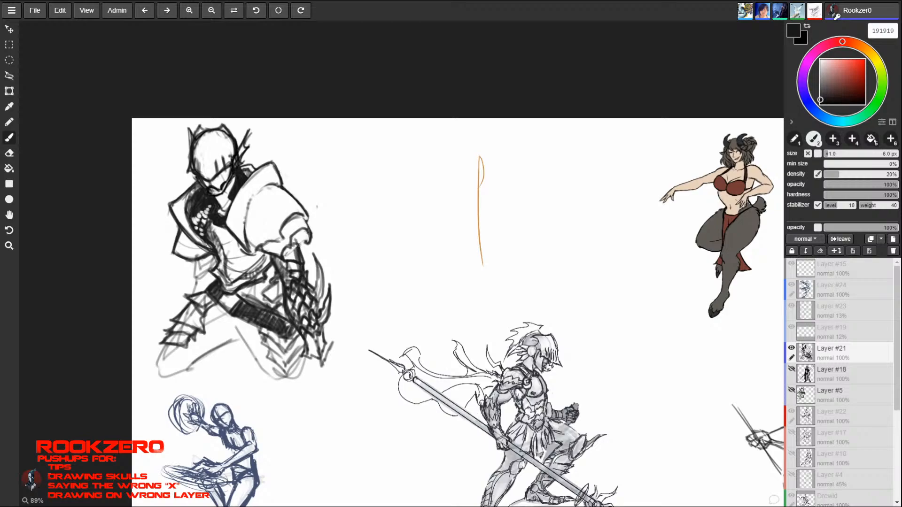
mouse_move(298, 234)
left_mouse_down()
mouse_move(299, 245)
mouse_move(309, 240)
left_mouse_up()
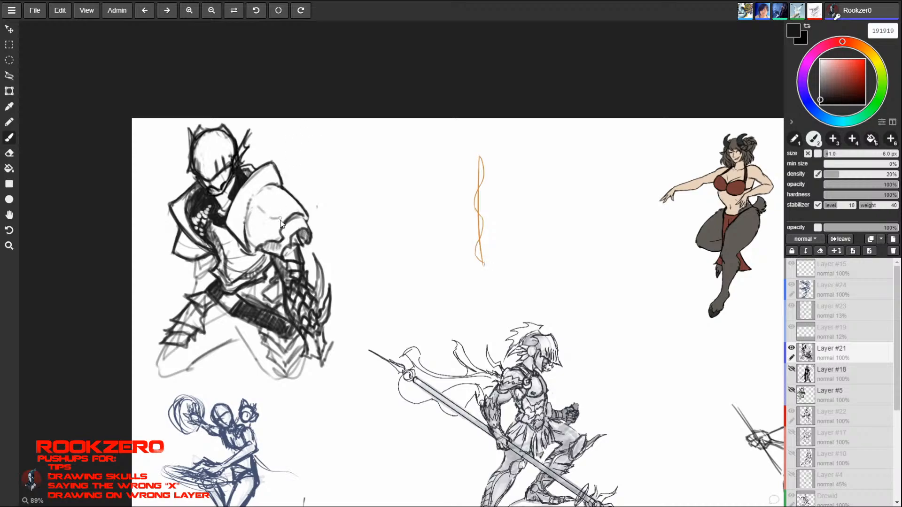
- Hatch the middle of the right-hand shoulder guard and shade the lower part of the left-hand shoulder plate
mouse_move(257, 221)
left_mouse_down()
mouse_move(282, 224)
mouse_move(288, 199)
left_mouse_up()
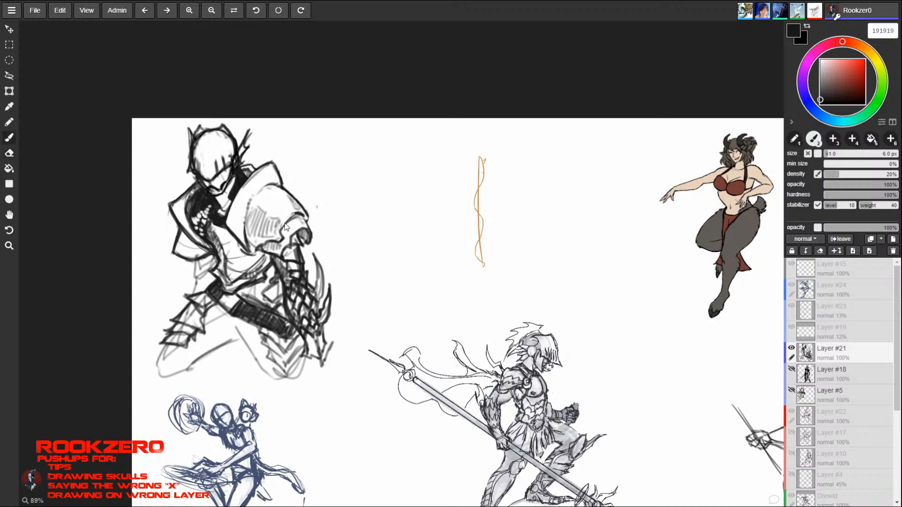
key("e")
key("b")
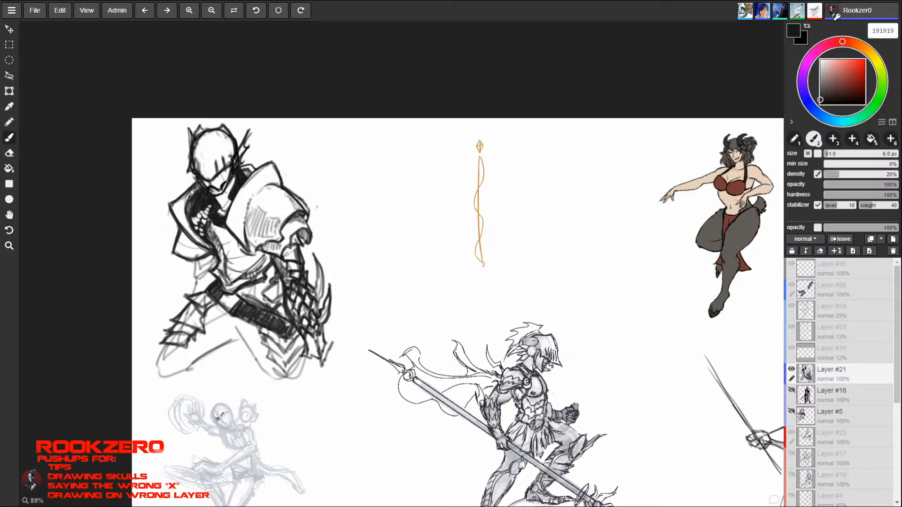
key("e")
key("b")
key("e")
key("b")
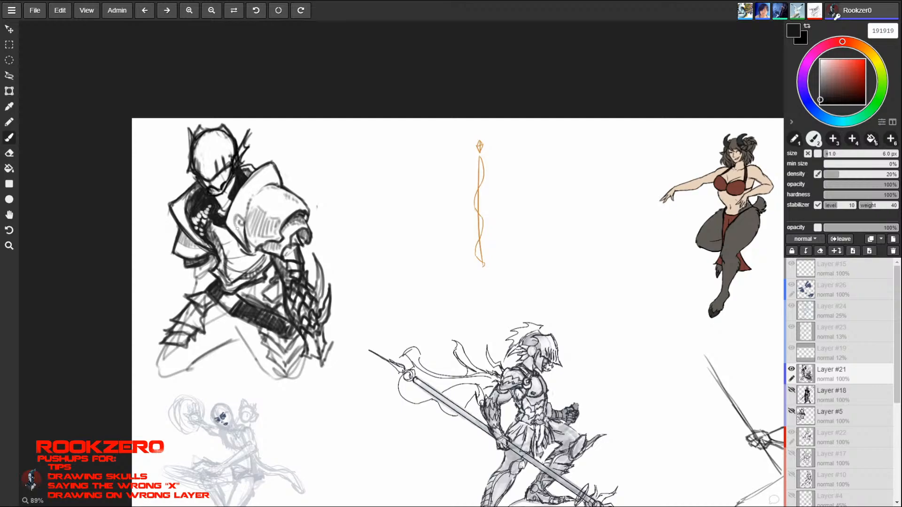
mouse_move(241, 226)
left_mouse_down()
mouse_move(241, 204)
mouse_move(243, 213)
left_mouse_up()
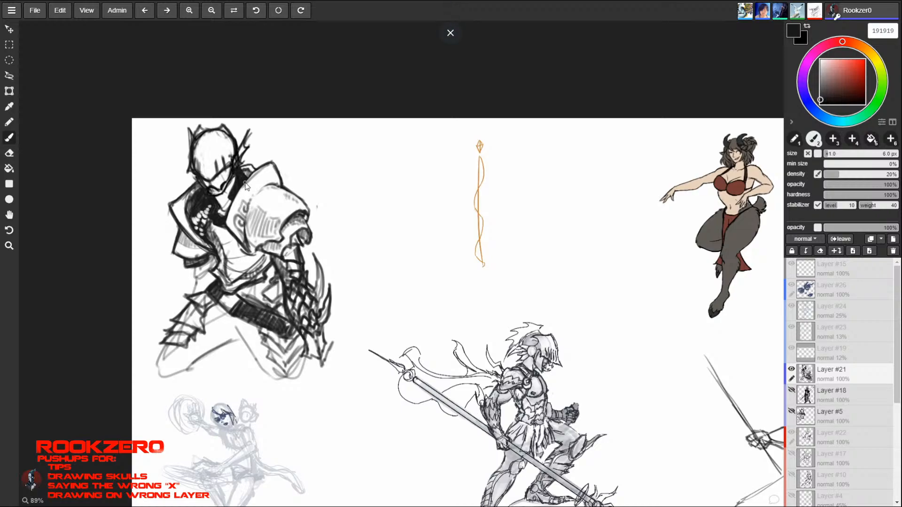
key("ctrl+z")
key("ctrl+z")
key("ctrl+z")
key("ctrl+z")
key("ctrl+z")
key("ctrl+z")
key("ctrl+z")
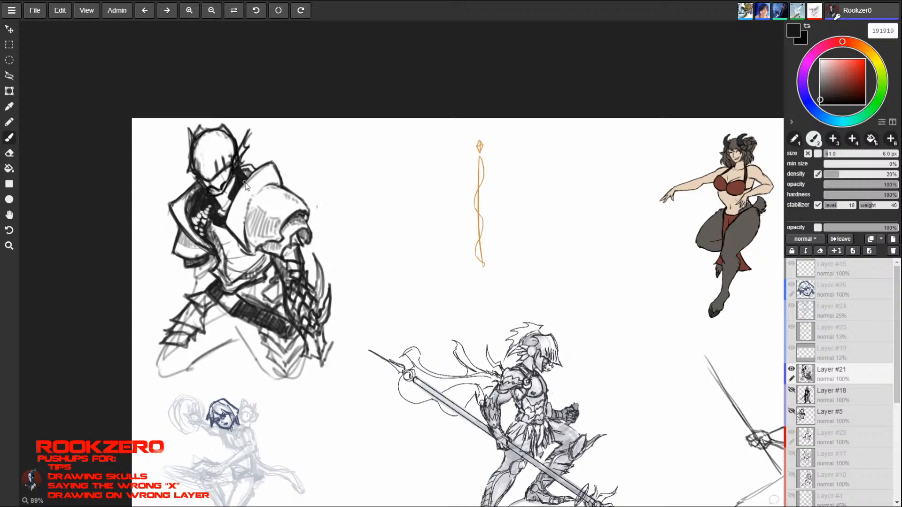
- With a 3.5 px brush, add rim lines and a spiral ornament to the right-hand shoulder guard and hatch the left-hand plate
key("bracketleft")
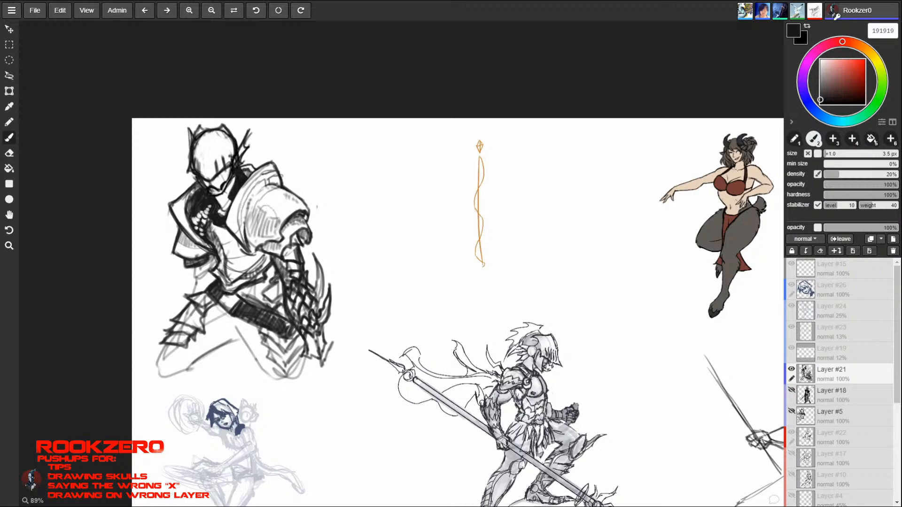
mouse_move(277, 226)
left_mouse_down()
mouse_move(264, 216)
mouse_move(271, 223)
mouse_move(263, 230)
mouse_move(276, 214)
mouse_move(267, 244)
mouse_move(277, 247)
mouse_move(282, 198)
left_mouse_up()
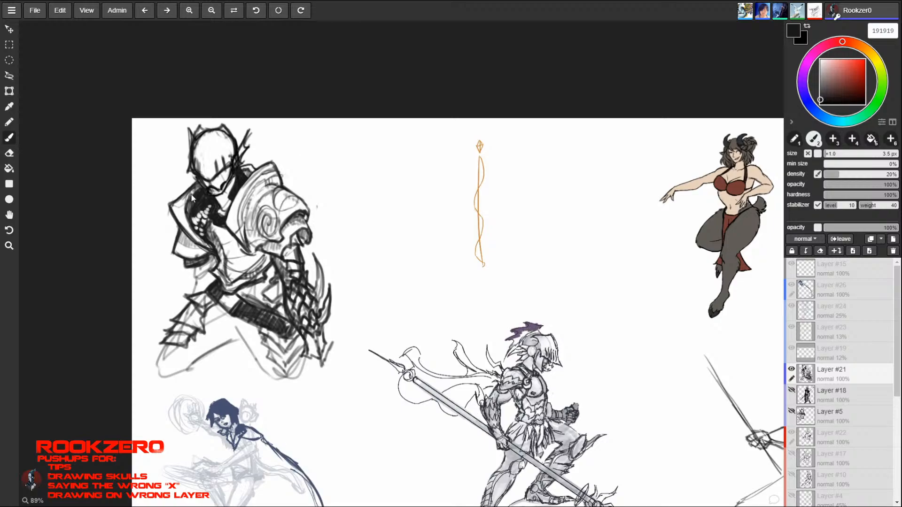
mouse_move(175, 203)
left_mouse_down()
mouse_move(187, 201)
mouse_move(177, 210)
mouse_move(187, 222)
left_mouse_up()
left_click_drag(184, 216, 196, 238)
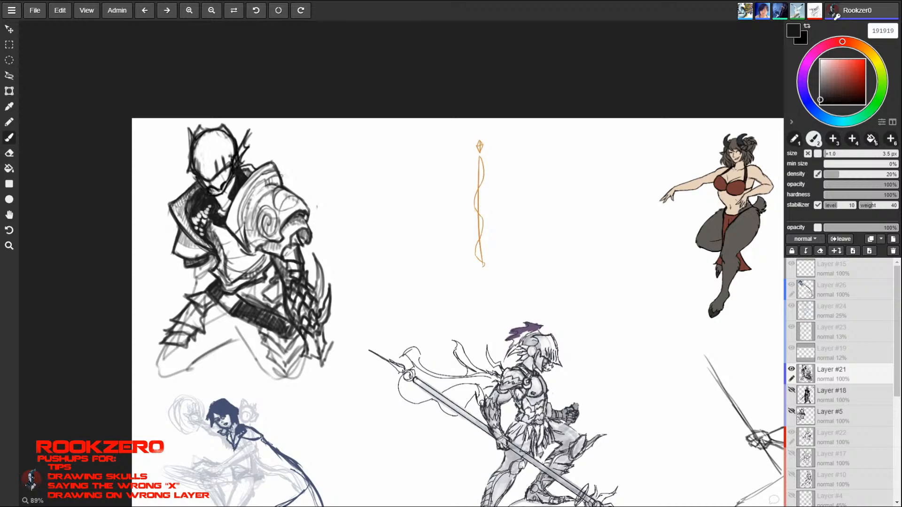
- Shade the lower edge of the torso armour above the belt with short hatching strokes
left_click_drag(235, 267, 236, 273)
left_click_drag(230, 264, 245, 271)
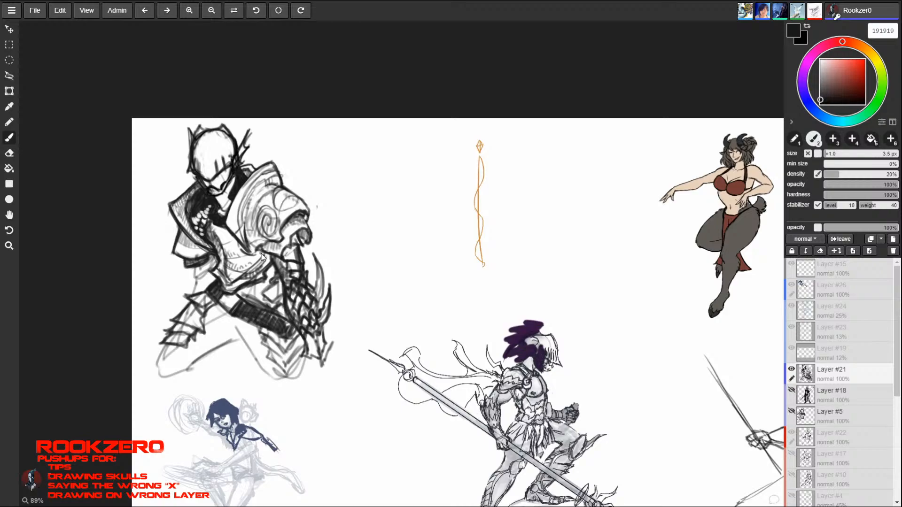
left_click_drag(206, 179, 216, 119)
- Draw the gauntleted hand at the end of the right-hand forearm and rough in a long diagonal weapon line rising from it
key("space")
left_click_drag(640, 473, 476, 420)
left_click_drag(728, 171, 507, 359)
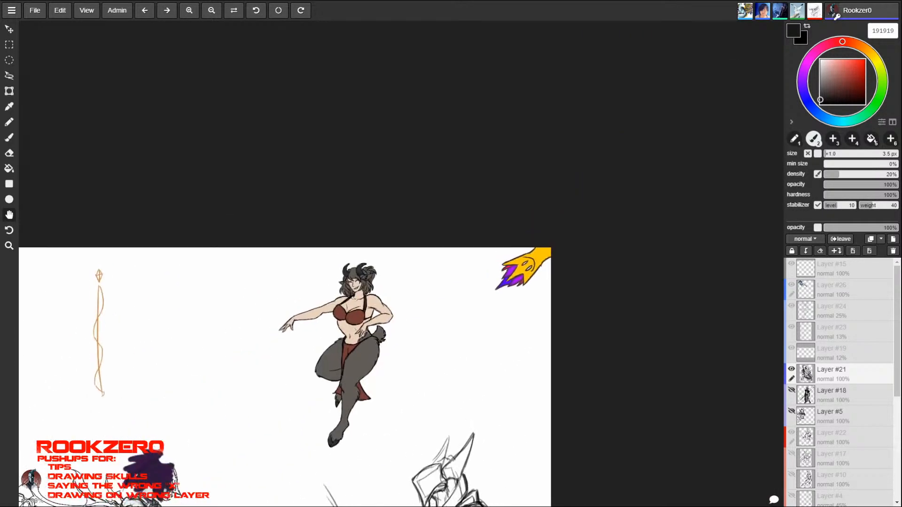
left_click_drag(419, 372, 677, 298)
left_click_drag(476, 356, 632, 260)
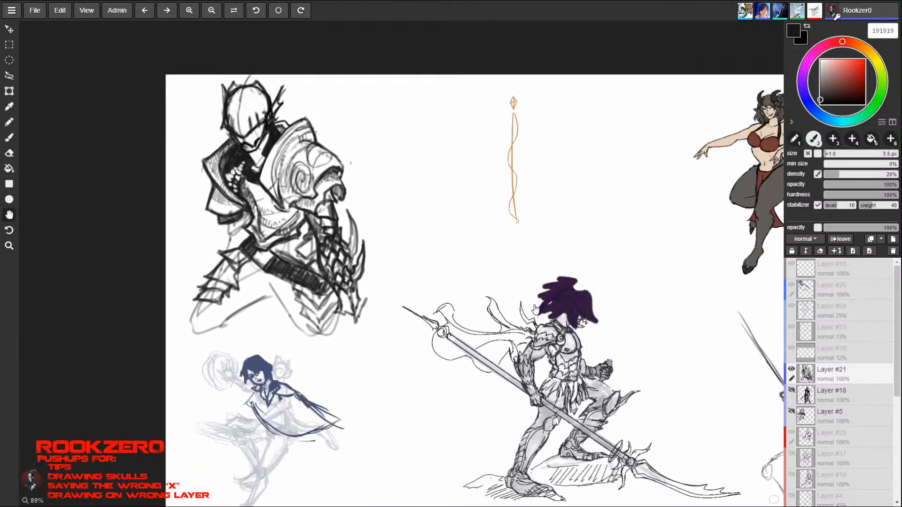
left_click_drag(516, 302, 414, 274)
left_click_drag(554, 374, 495, 383)
key("b")
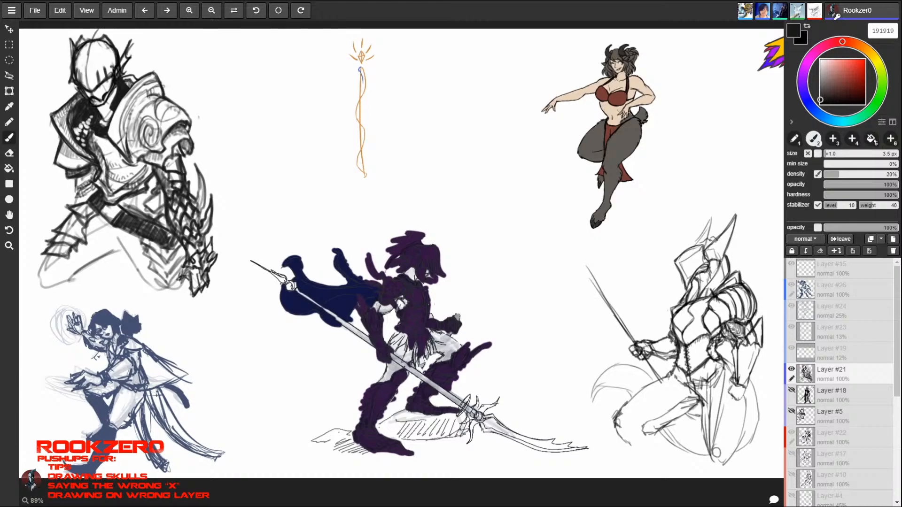
left_click_drag(188, 273, 186, 288)
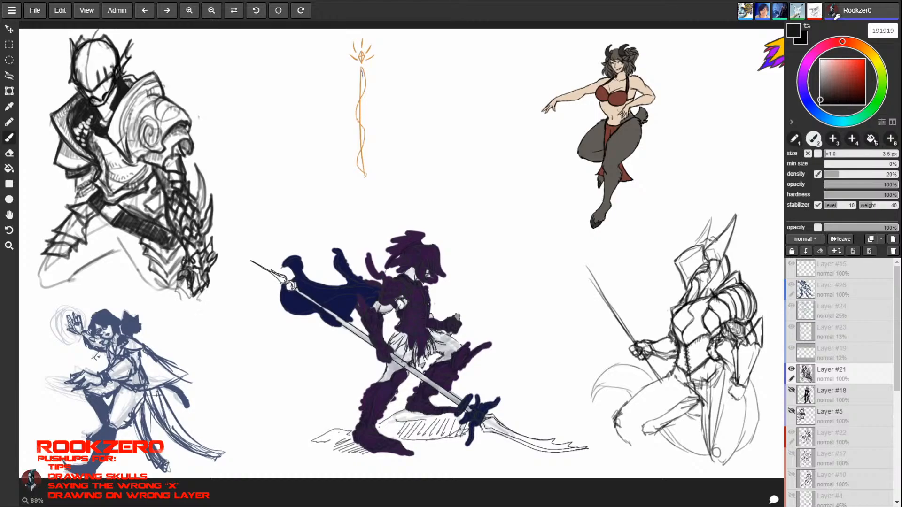
left_click_drag(211, 273, 271, 208)
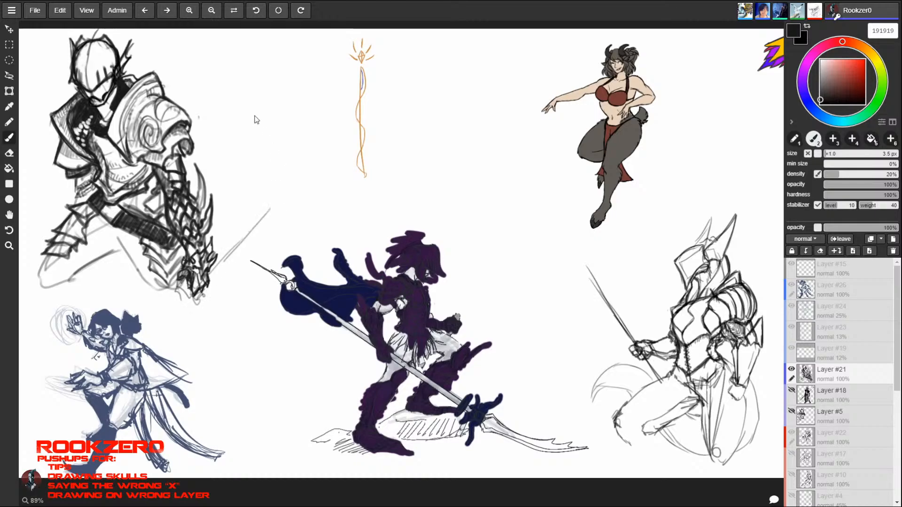